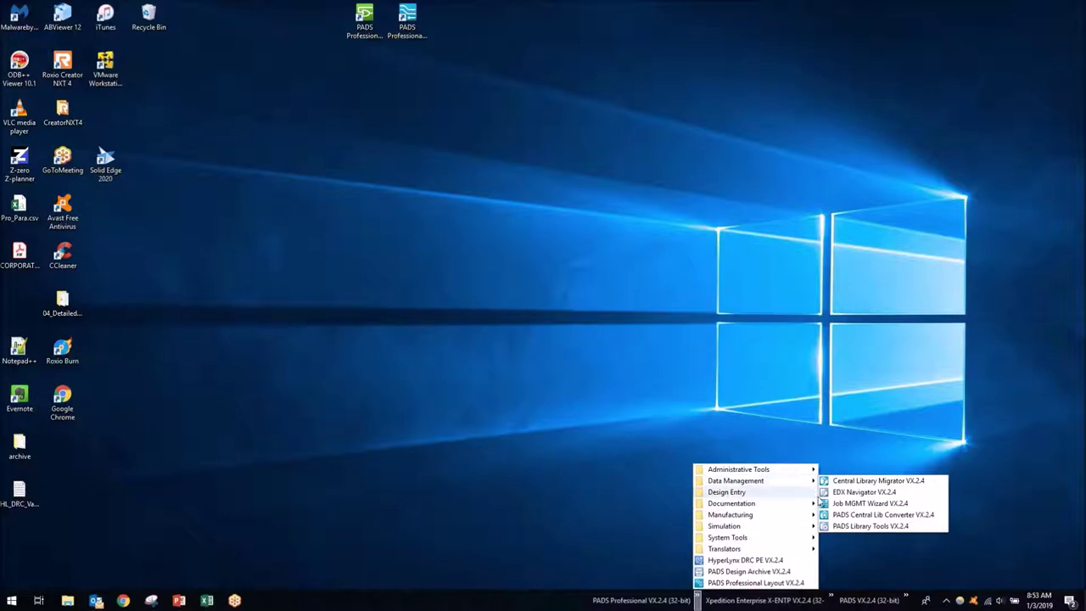
Launch PADS Library Tools VX.2.4 from the PADS Professional VX.2.4 program group
{"action": "left_click", "coordinate": [874, 526]}
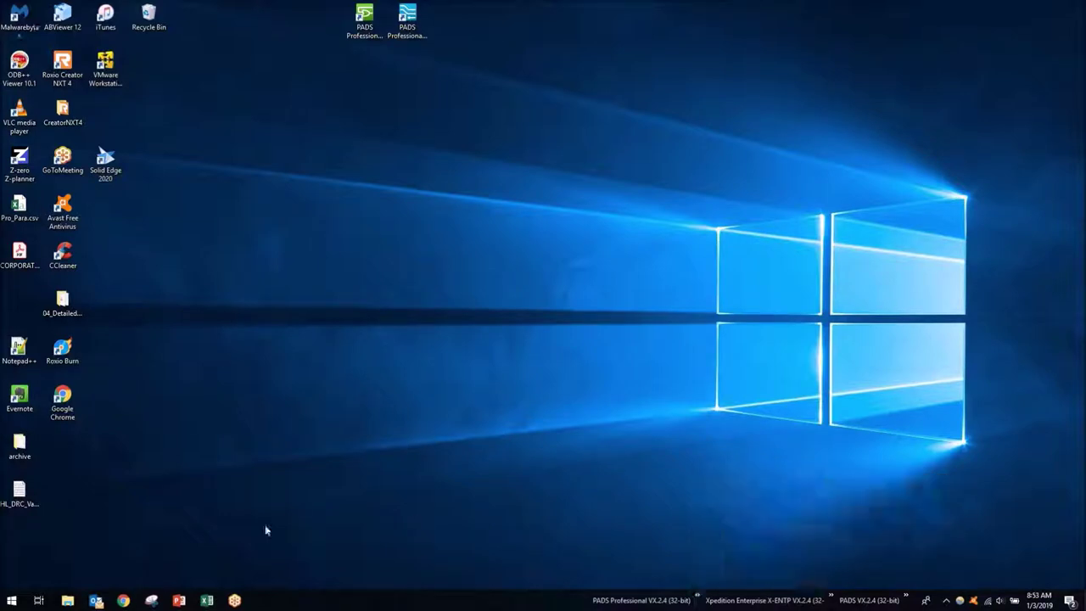
{"action": "left_click", "coordinate": [12, 601]}
{"action": "scroll", "coordinate": [81, 475], "scroll_direction": "down", "scroll_amount": 20}
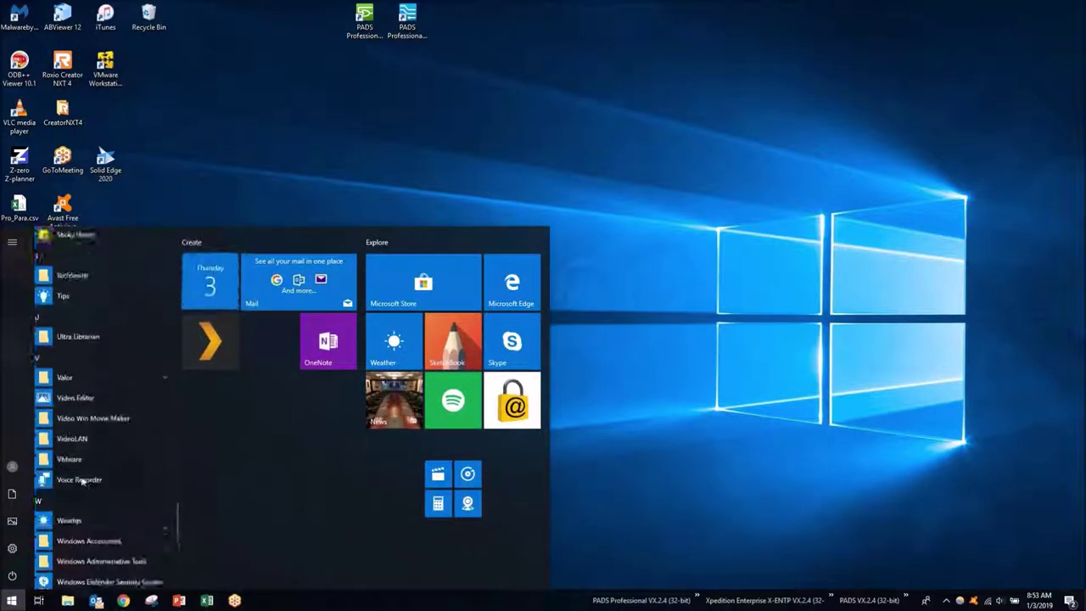
{"action": "scroll", "coordinate": [81, 475], "scroll_direction": "down", "scroll_amount": 2}
{"action": "scroll", "coordinate": [80, 475], "scroll_direction": "up", "scroll_amount": 8}
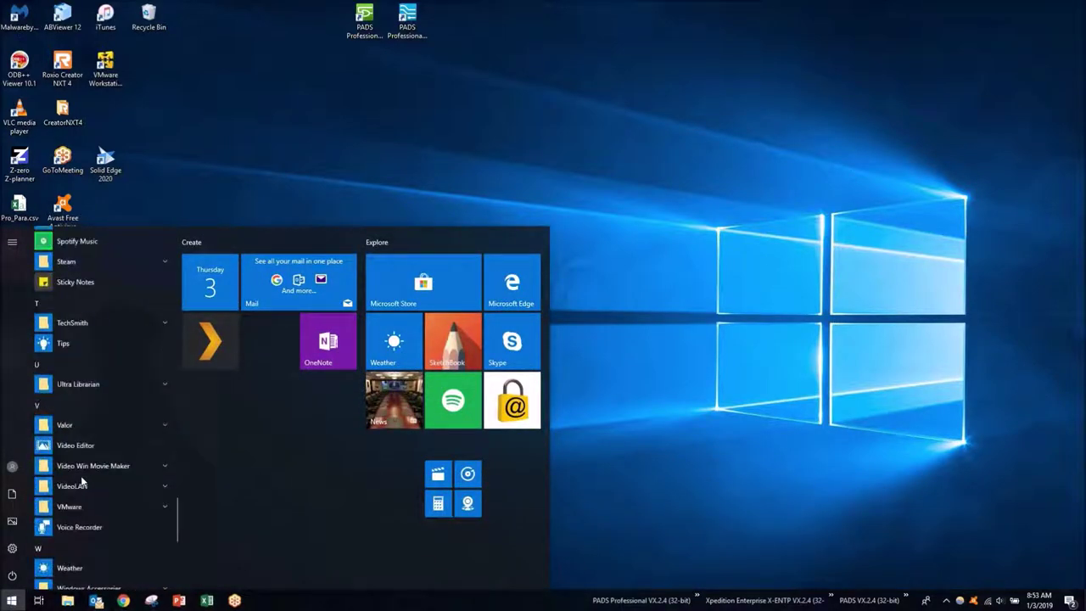
{"action": "scroll", "coordinate": [104, 392], "scroll_direction": "up", "scroll_amount": 5}
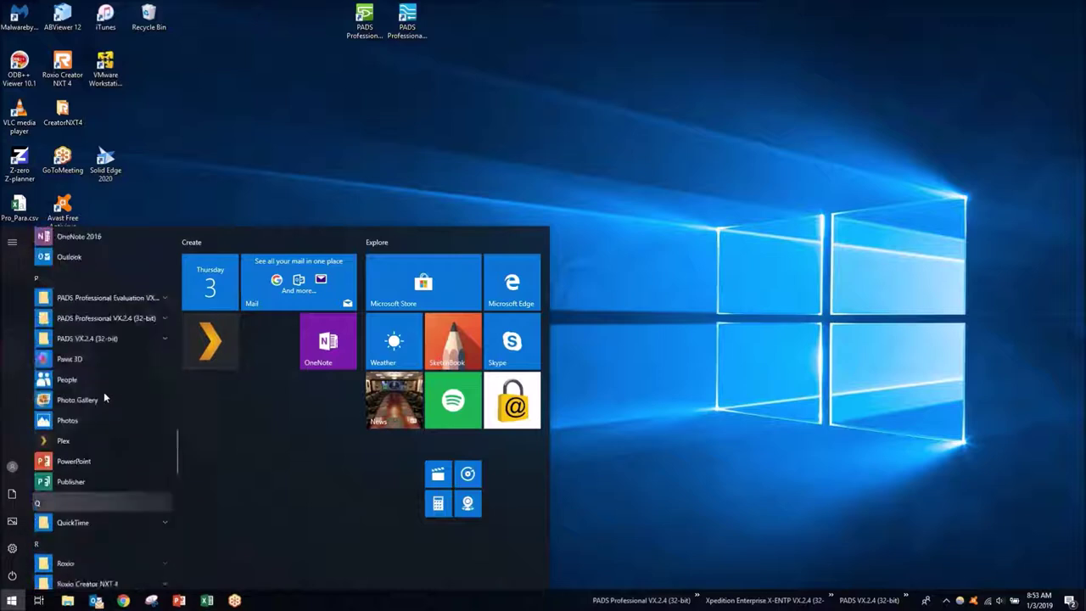
{"action": "left_click", "coordinate": [111, 385]}
{"action": "scroll", "coordinate": [119, 439], "scroll_direction": "down", "scroll_amount": 2}
{"action": "scroll", "coordinate": [119, 439], "scroll_direction": "down", "scroll_amount": 4}
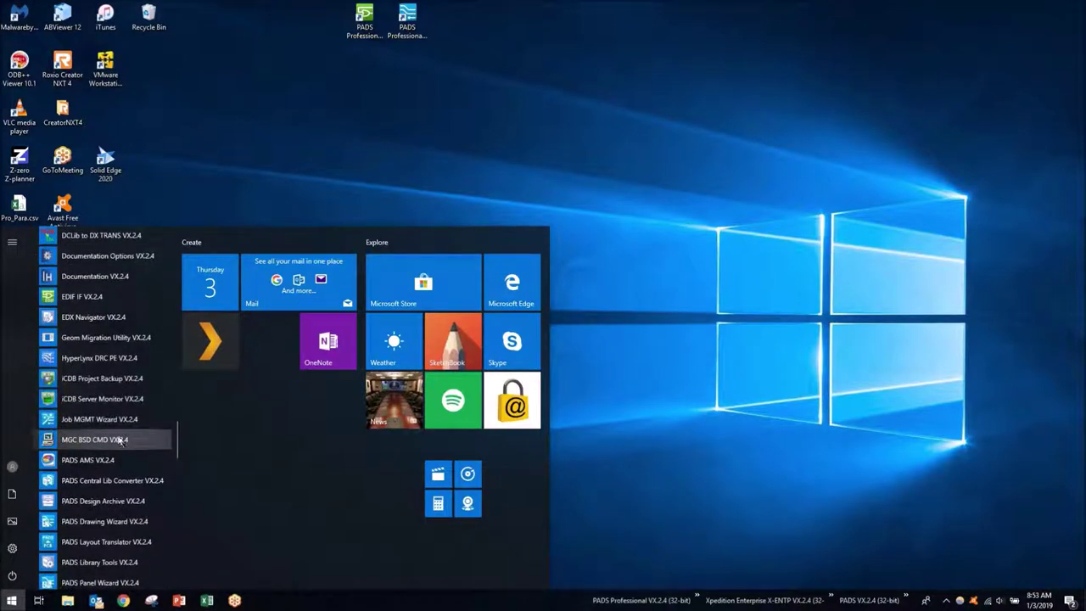
{"action": "scroll", "coordinate": [125, 433], "scroll_direction": "down", "scroll_amount": 2}
{"action": "scroll", "coordinate": [123, 444], "scroll_direction": "down", "scroll_amount": 2}
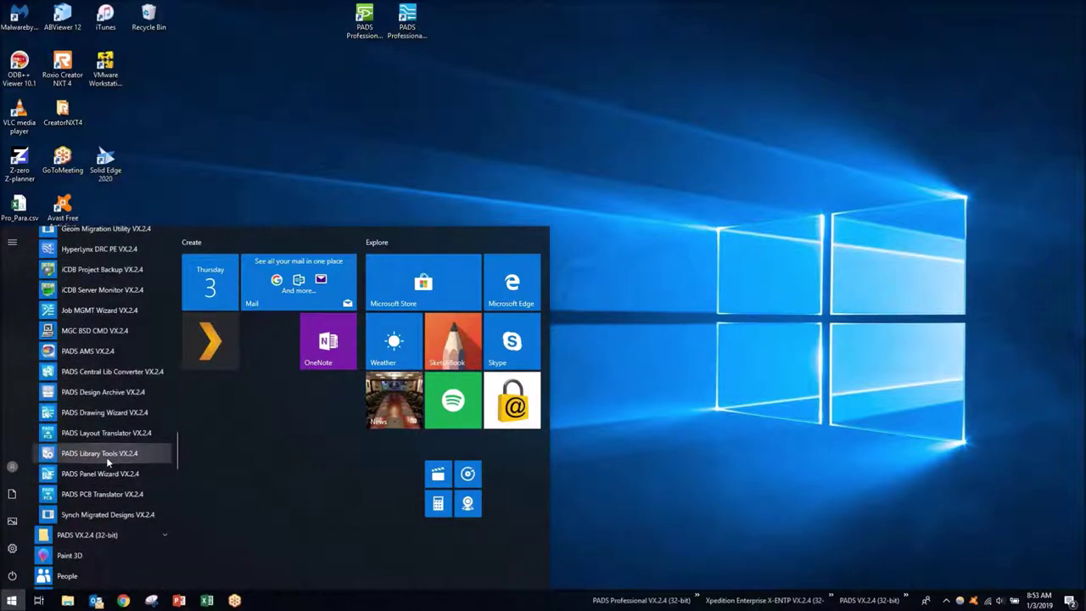
{"action": "left_click", "coordinate": [107, 459]}
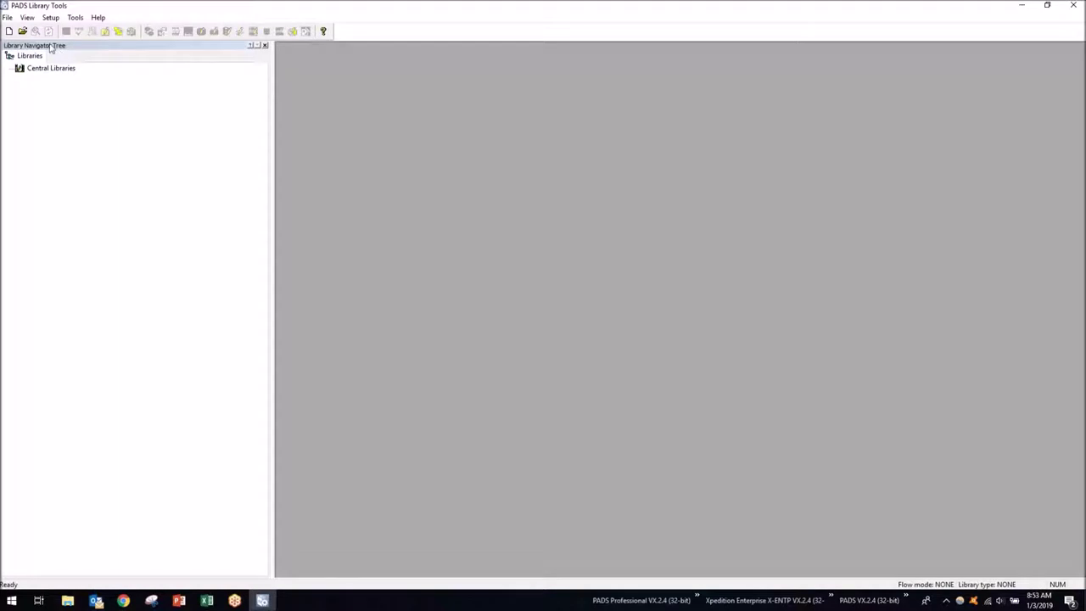
{"action": "left_click", "coordinate": [8, 18]}
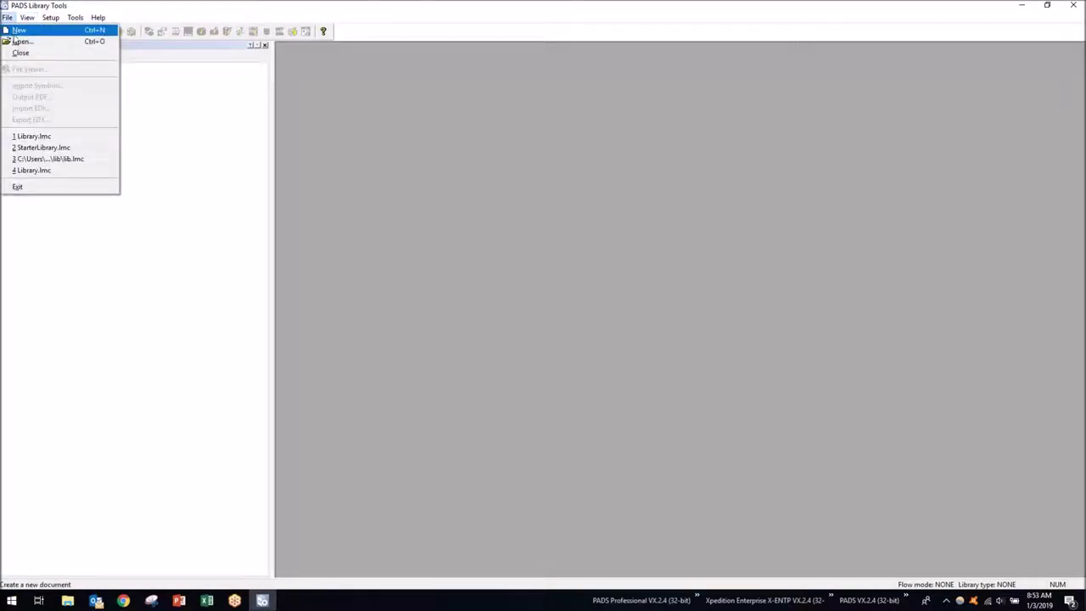
{"action": "left_click", "coordinate": [16, 31]}
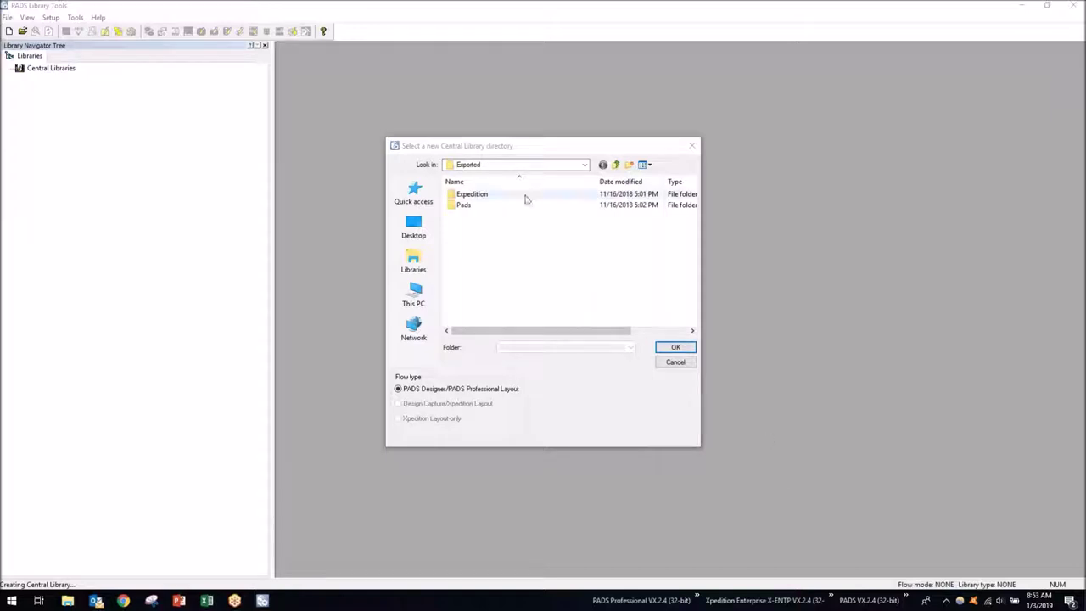
{"action": "left_click_drag", "start_coordinate": [512, 150], "coordinate": [452, 124]}
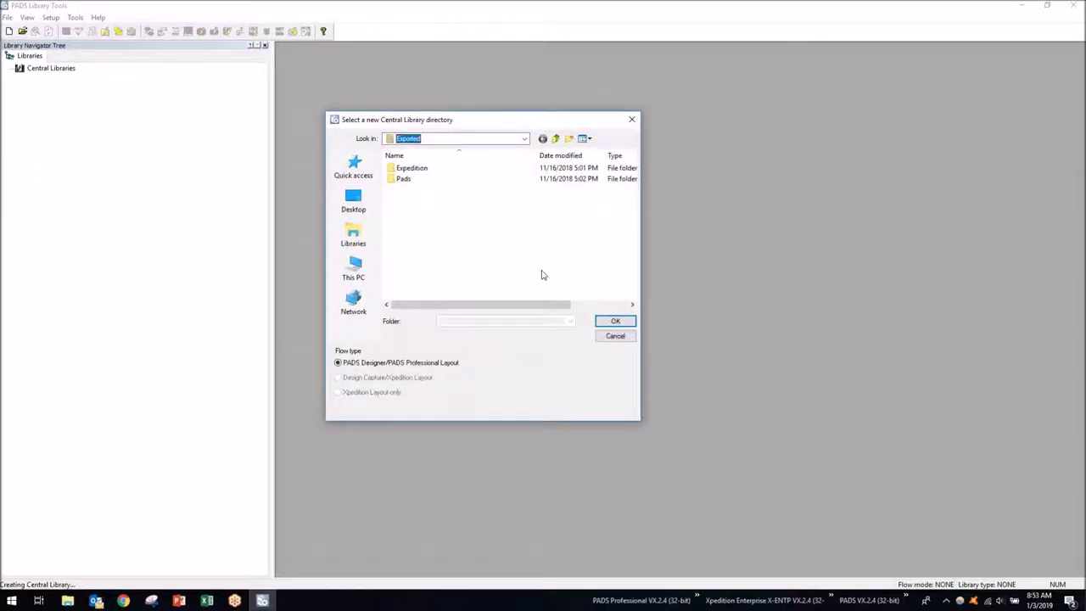
{"action": "left_click", "coordinate": [615, 336]}
Open the existing central library Library.lmc from C:\PADS_Professional_Eval\Library
{"action": "left_click", "coordinate": [7, 17]}
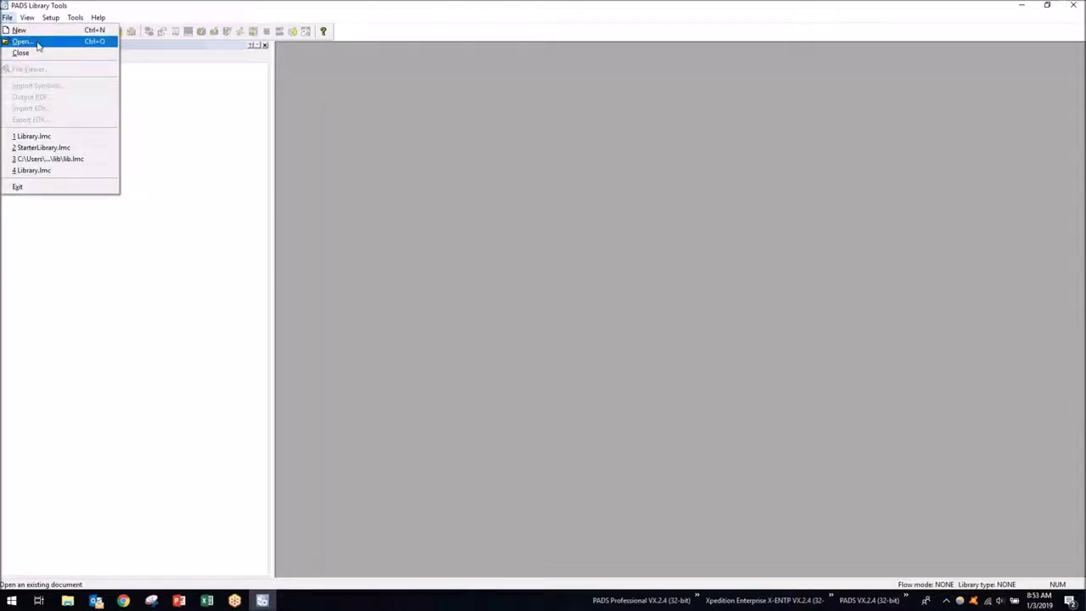
{"action": "left_click", "coordinate": [36, 42]}
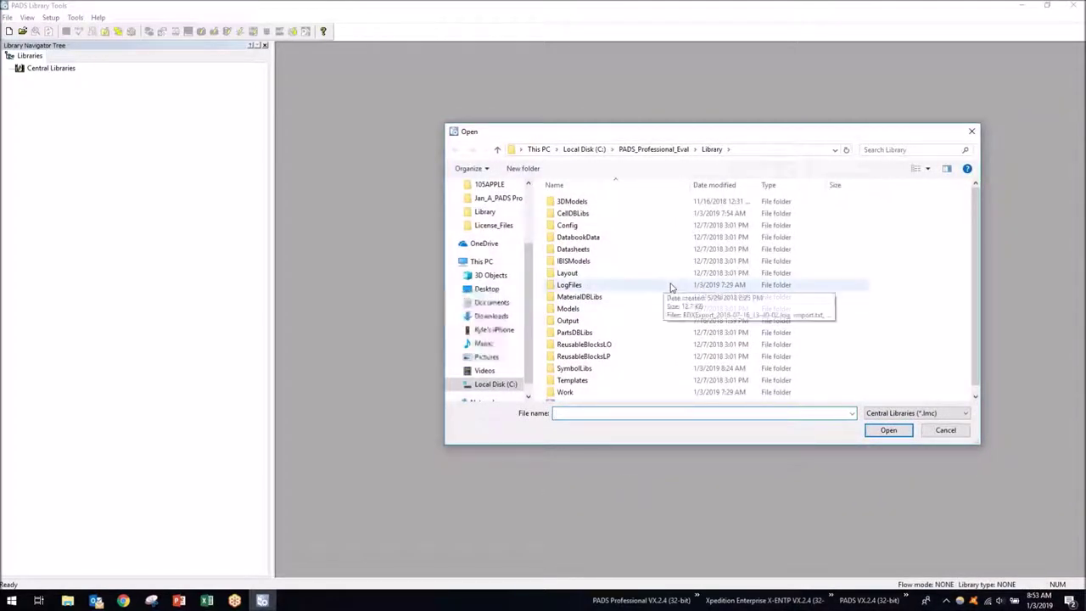
{"action": "left_click", "coordinate": [584, 150]}
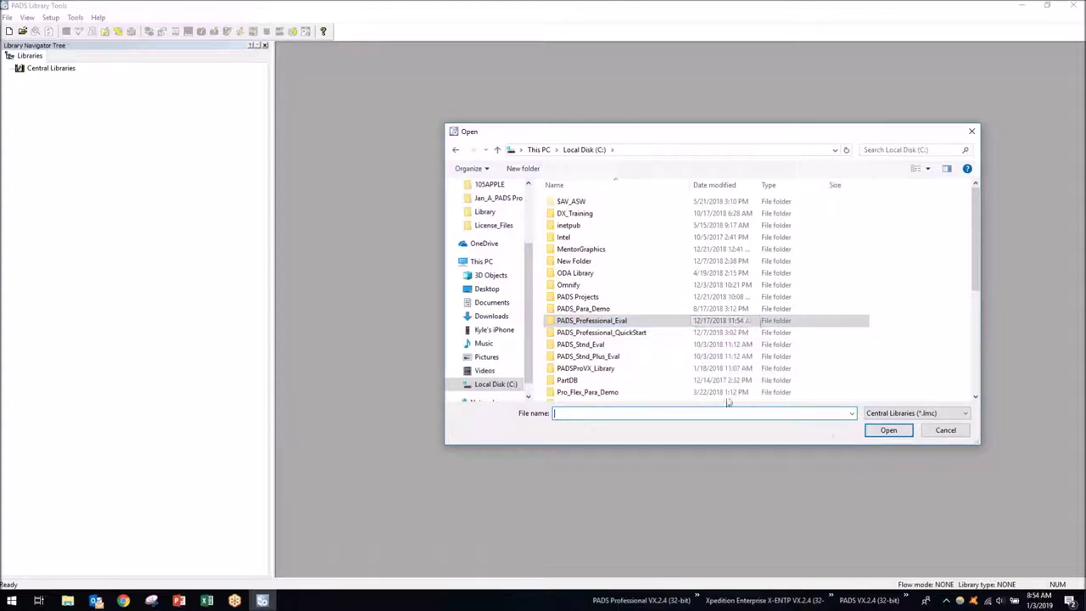
{"action": "double_click", "coordinate": [646, 325]}
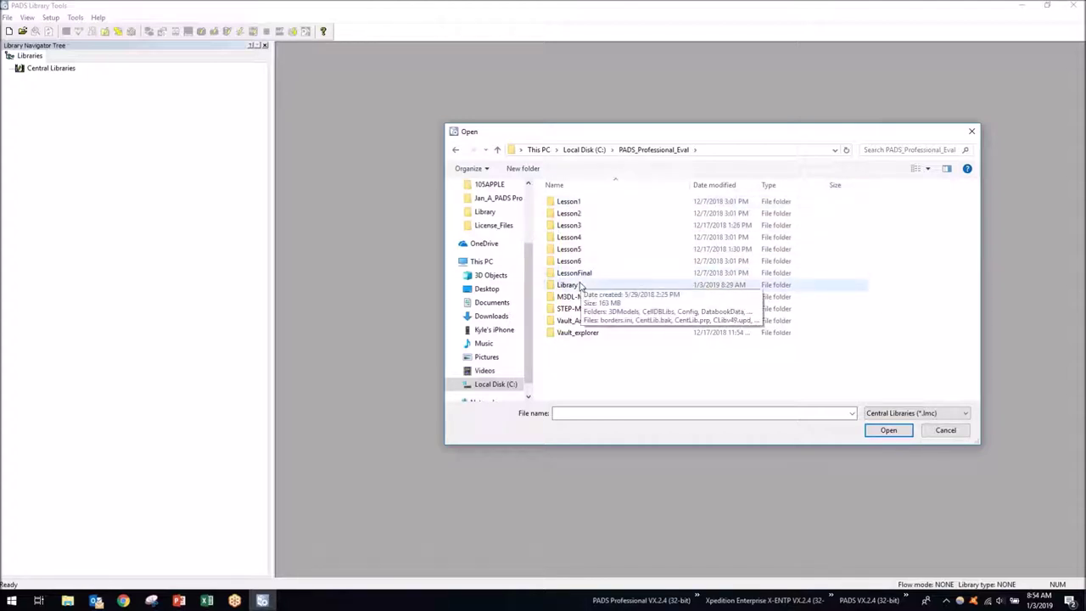
{"action": "double_click", "coordinate": [620, 288]}
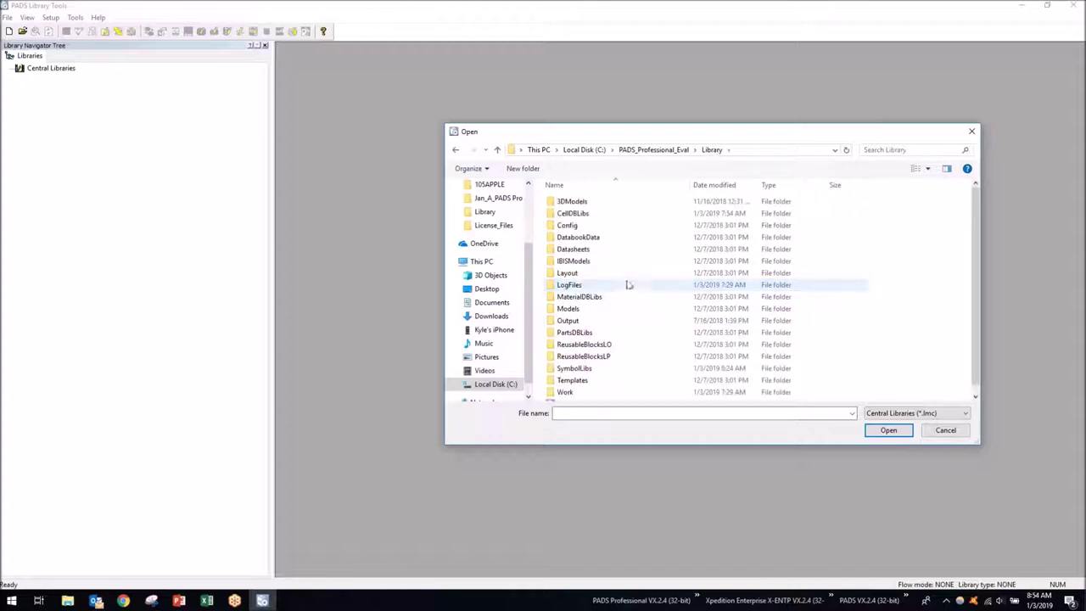
{"action": "scroll", "coordinate": [665, 357], "scroll_direction": "down", "scroll_amount": 1}
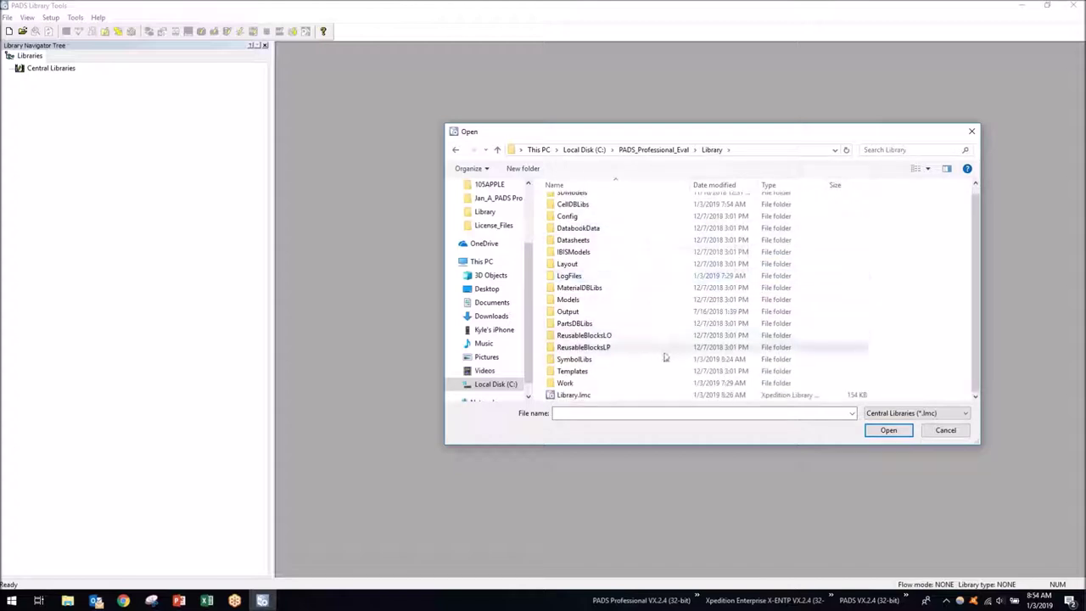
{"action": "left_click", "coordinate": [606, 397]}
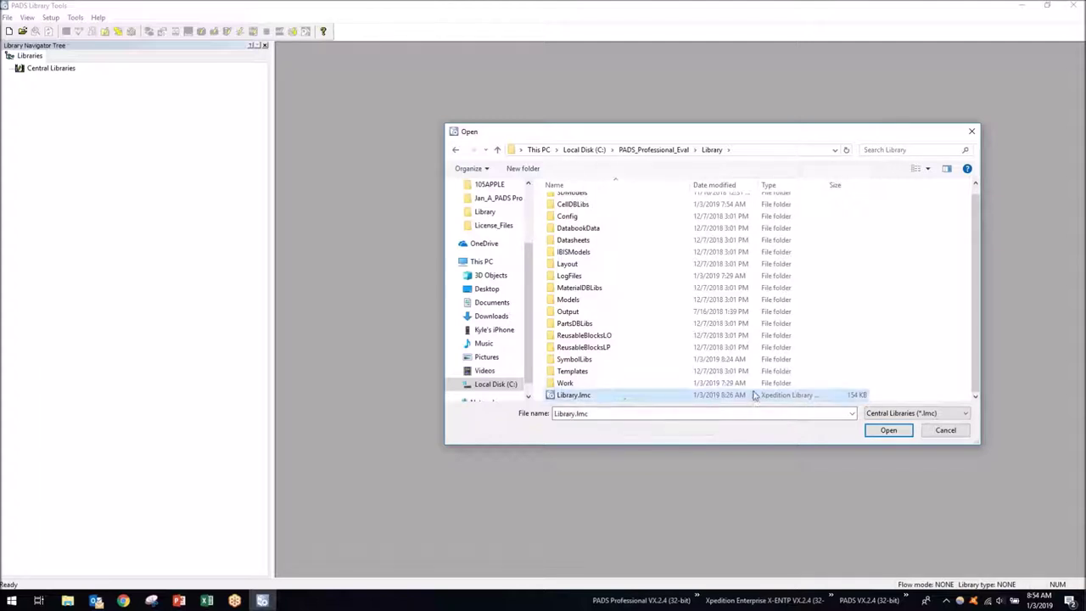
{"action": "left_click", "coordinate": [877, 430]}
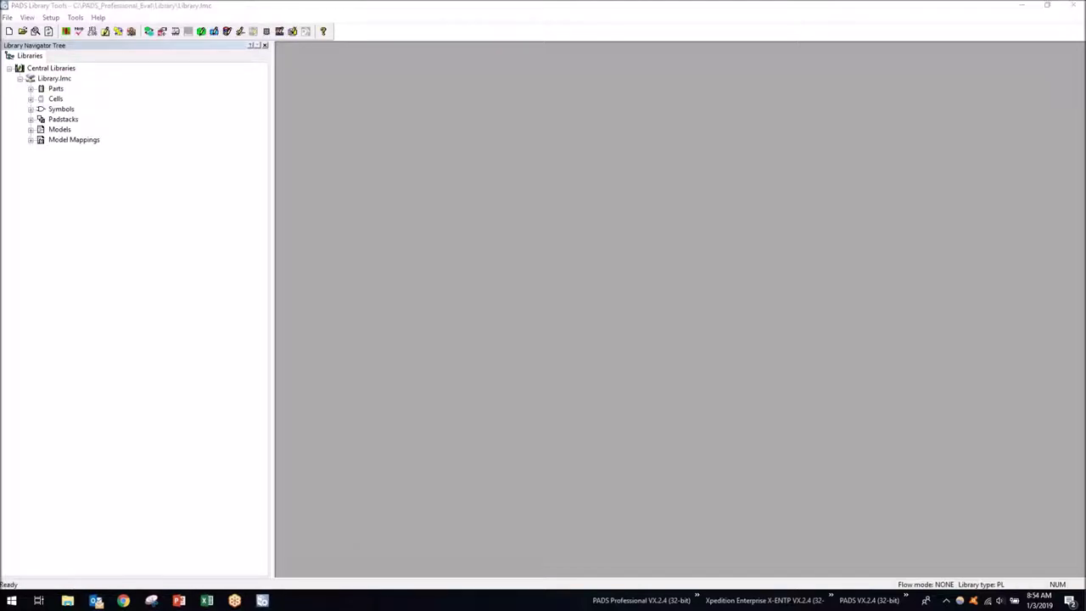
Expand the Parts, Cells and Symbols branches of Library.lmc to show their partitions
{"action": "left_click", "coordinate": [31, 88]}
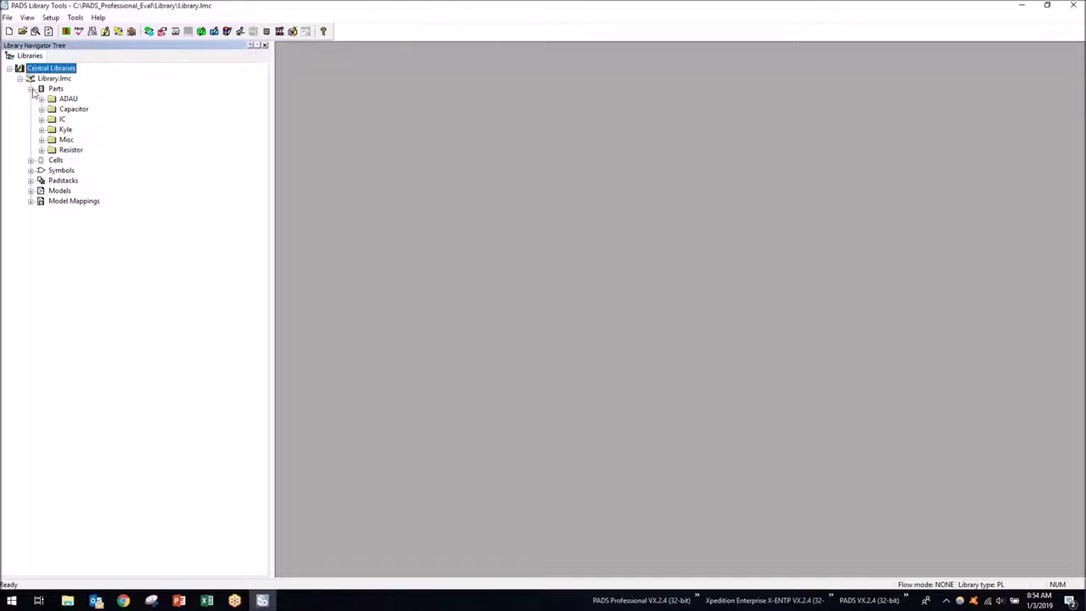
{"action": "left_click", "coordinate": [31, 160]}
{"action": "left_click", "coordinate": [31, 242]}
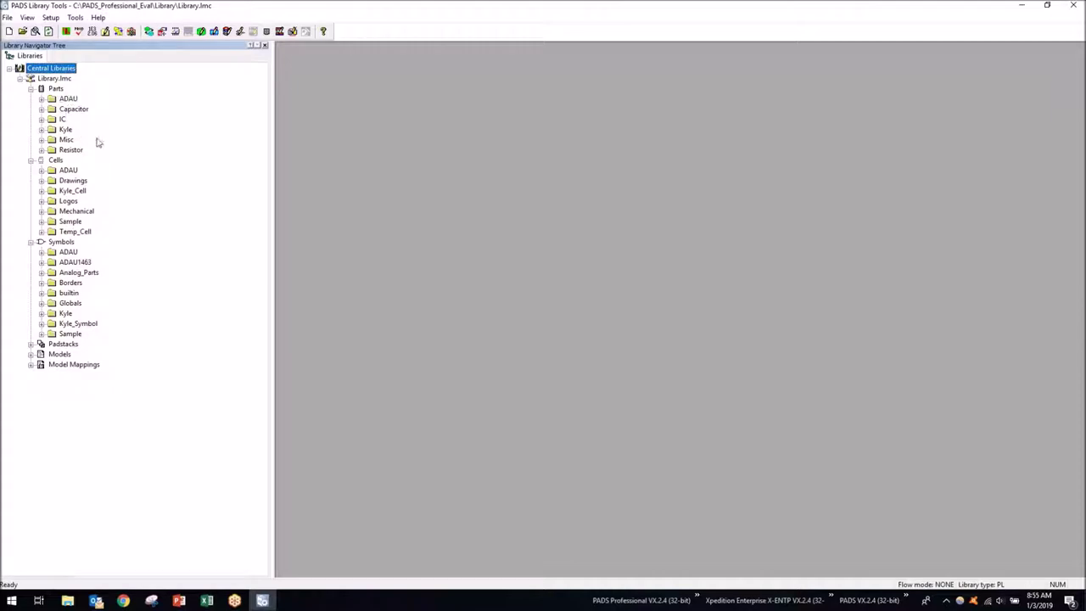
Expand the IC parts partition and show the associated symbols and cells of part 500_5R5V_IC
{"action": "left_click", "coordinate": [41, 120]}
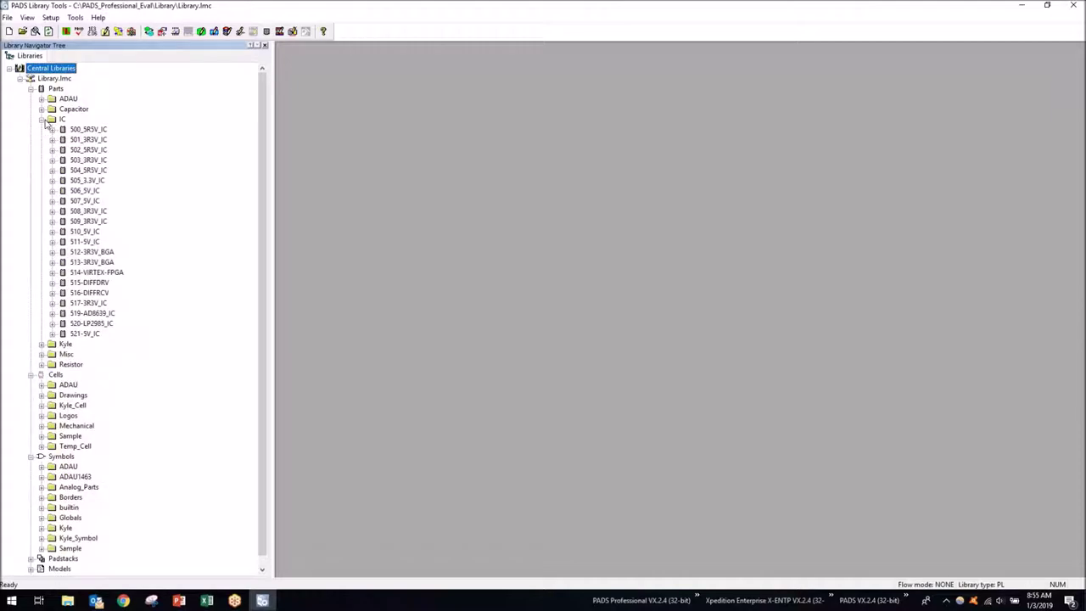
{"action": "left_click", "coordinate": [52, 130]}
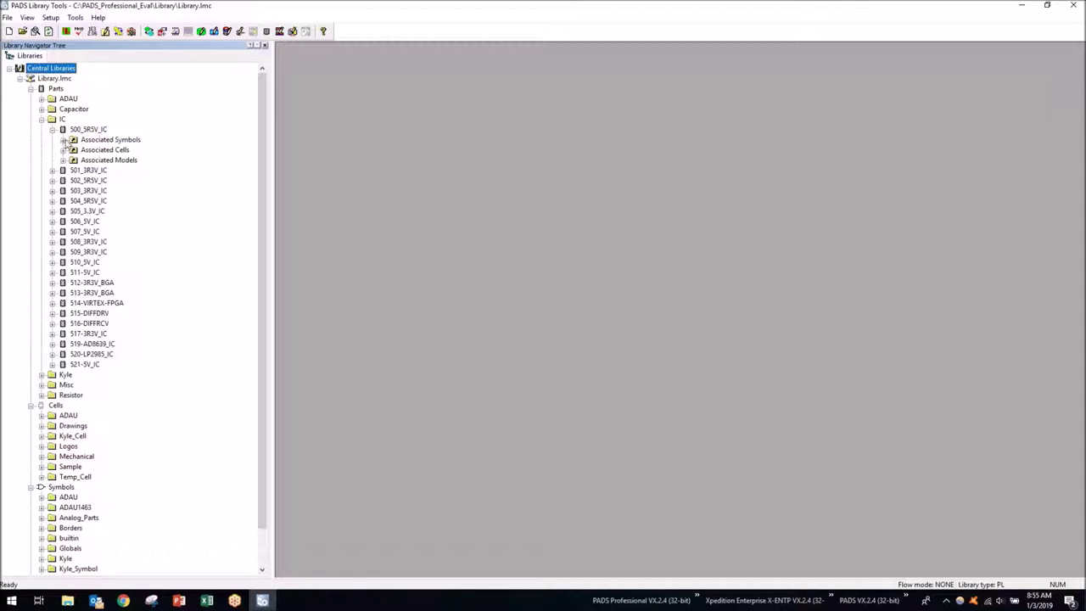
{"action": "left_click", "coordinate": [62, 139]}
{"action": "left_click", "coordinate": [62, 160]}
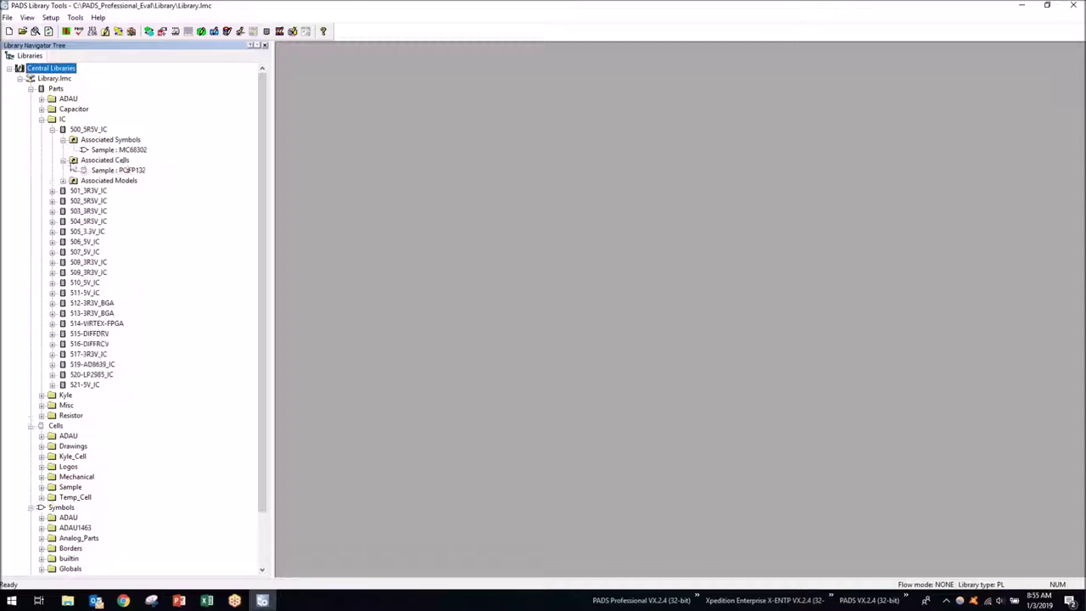
Preview the MC68302 symbol and PQFP132 cell associated with part 500_5R5V_IC and close both previews
{"action": "double_click", "coordinate": [140, 155]}
{"action": "left_click", "coordinate": [137, 172]}
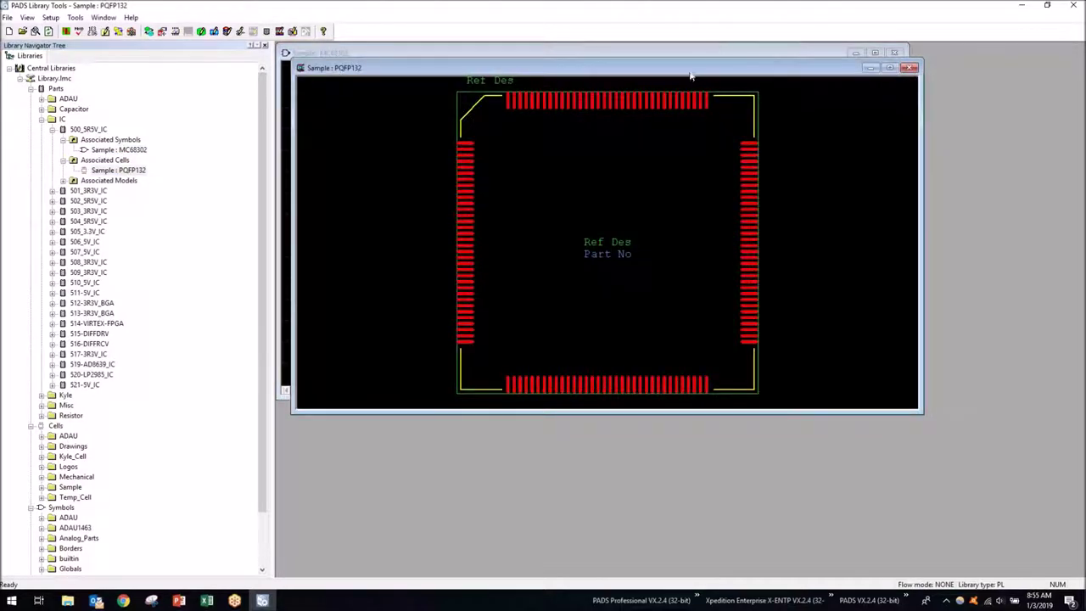
{"action": "left_click_drag", "start_coordinate": [690, 69], "coordinate": [711, 58]}
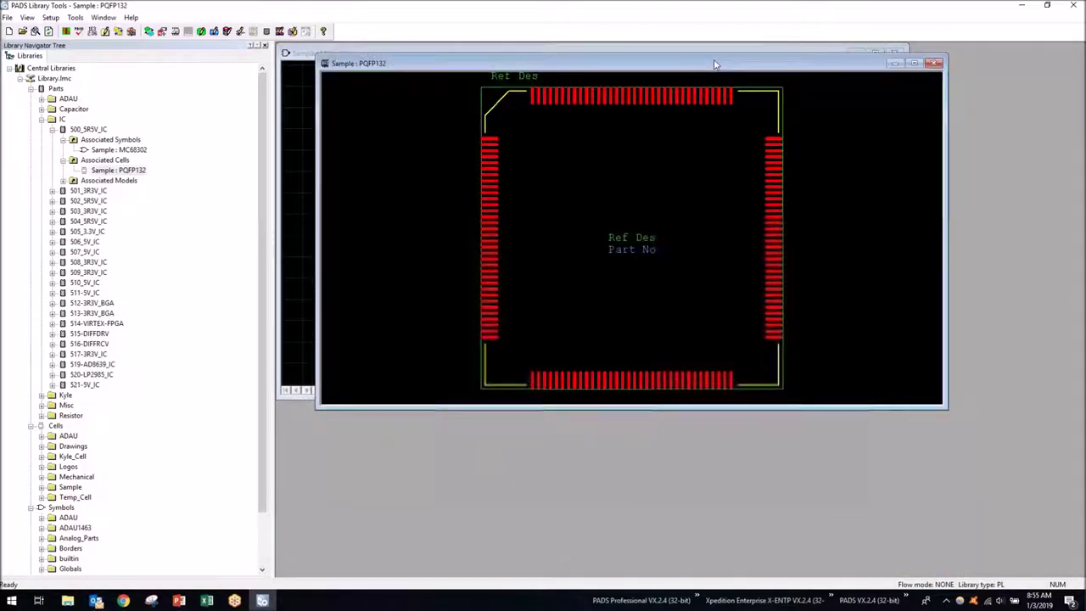
{"action": "left_click", "coordinate": [934, 53]}
{"action": "left_click", "coordinate": [933, 51]}
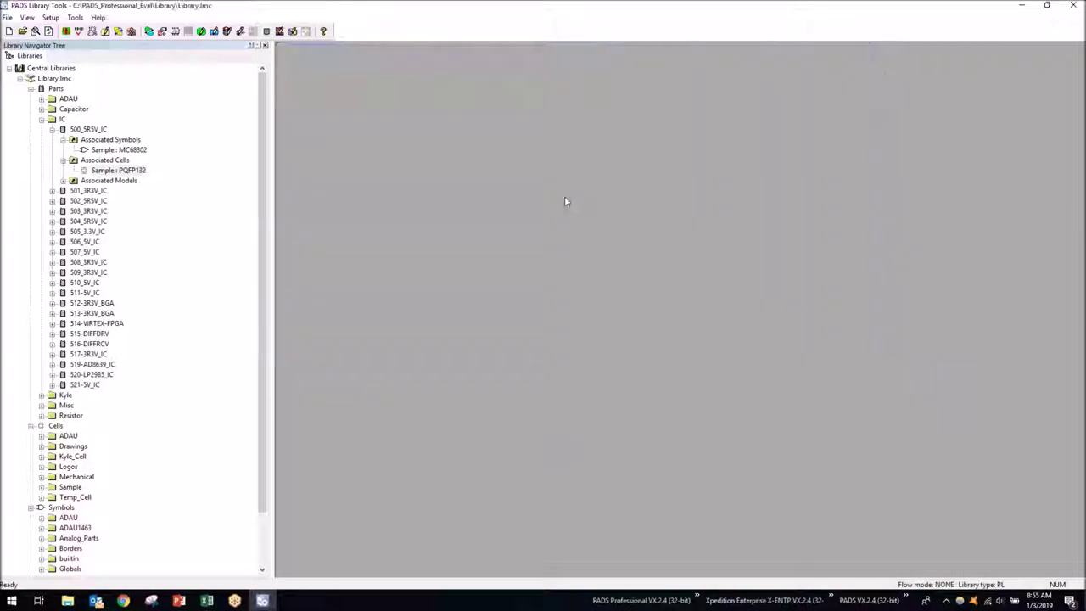
Select the associated MC68302 symbol and collapse part 500_5R5V_IC in the library tree
{"action": "left_click", "coordinate": [131, 152]}
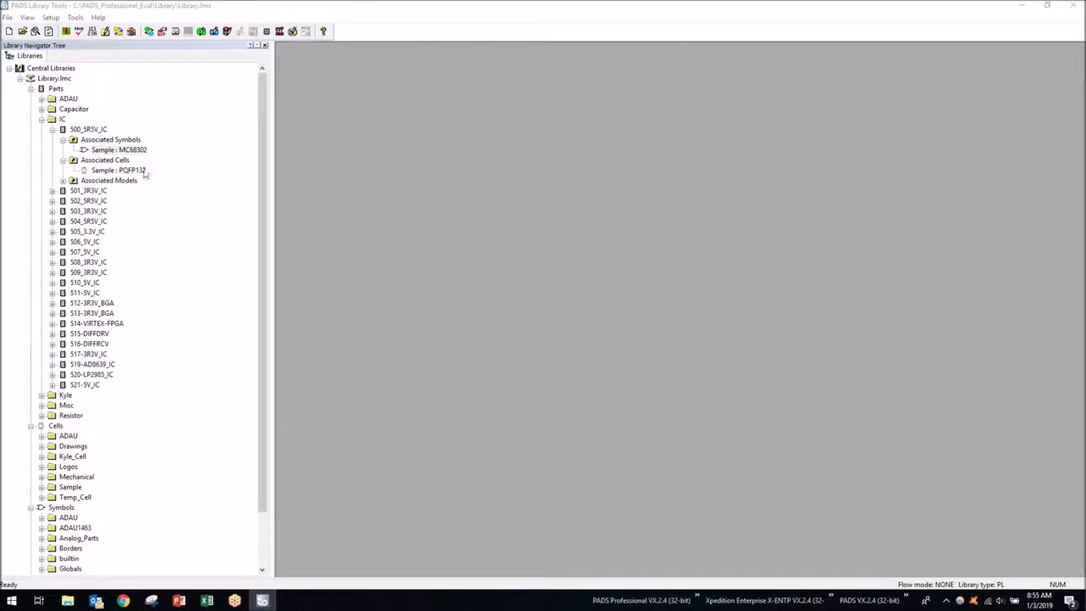
{"action": "left_click", "coordinate": [123, 153]}
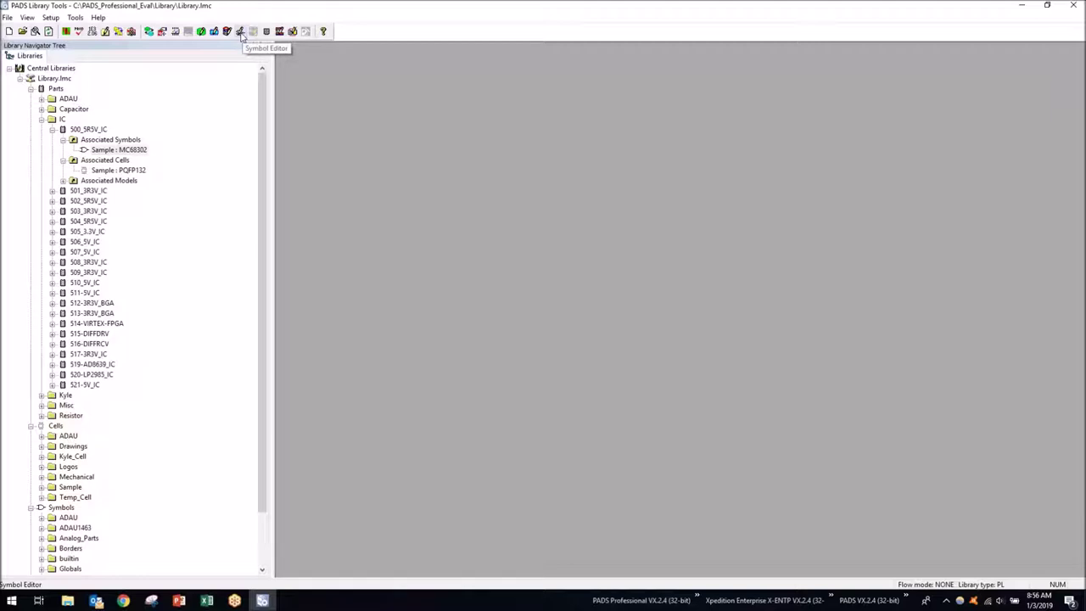
{"action": "left_click", "coordinate": [52, 129]}
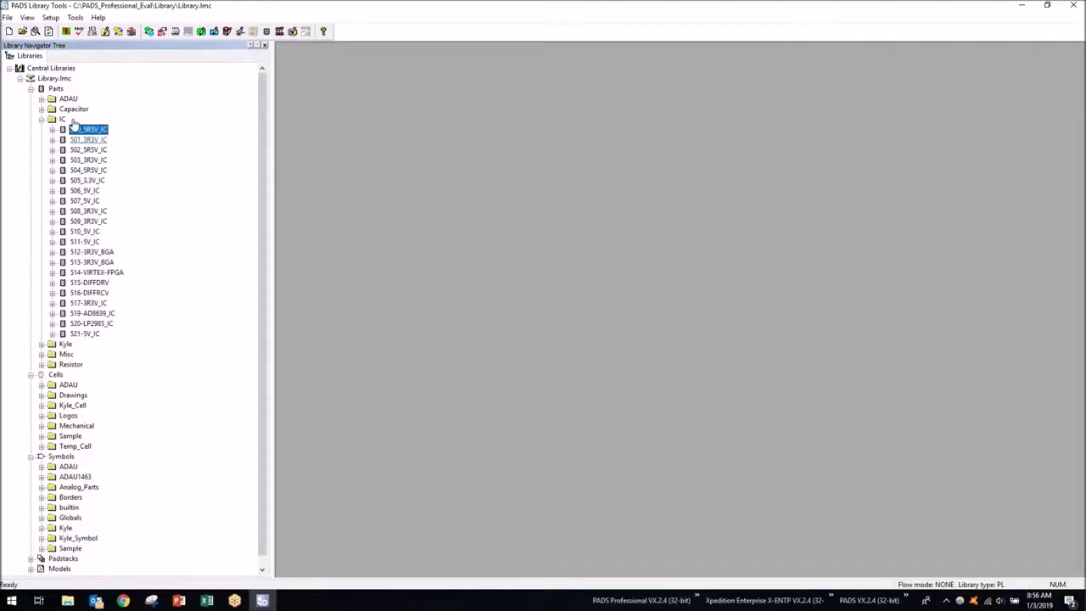
Open Library Services for Library.lmc and move its window clear of the library tree
{"action": "left_click", "coordinate": [75, 18]}
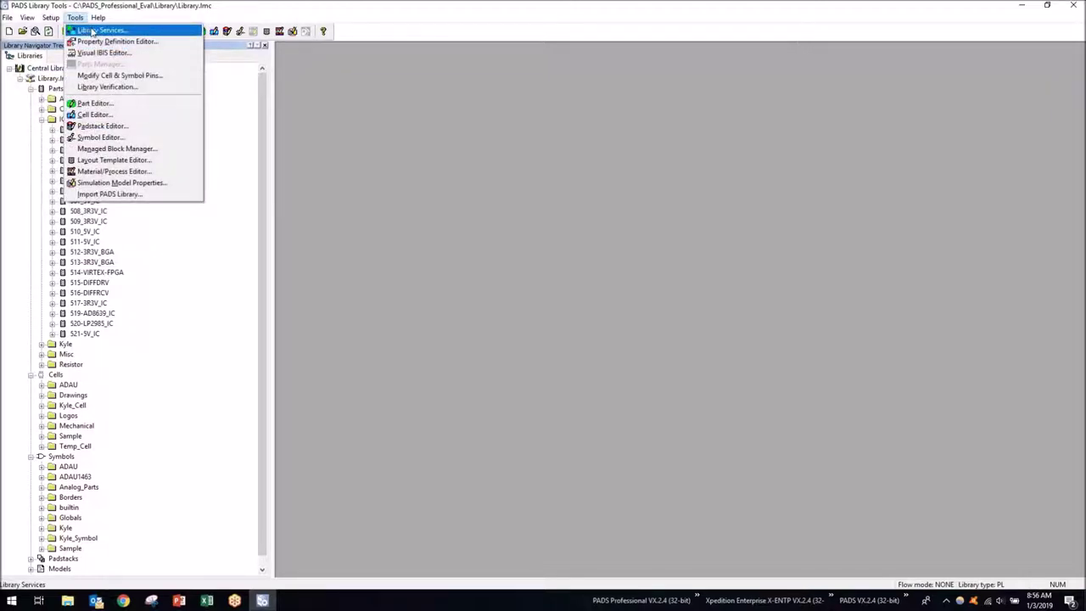
{"action": "left_click", "coordinate": [95, 31]}
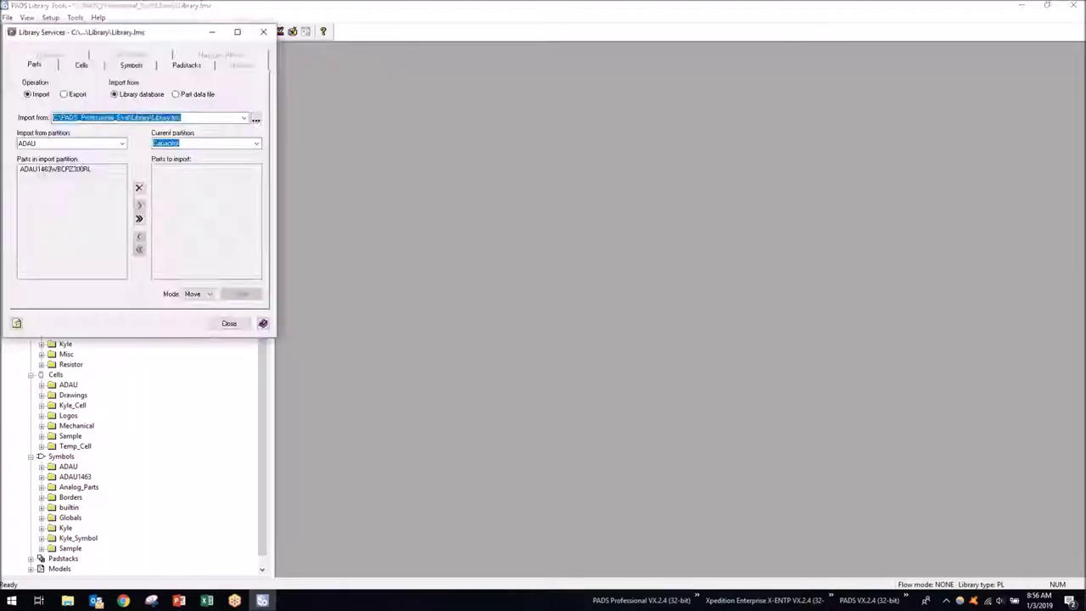
{"action": "left_click_drag", "start_coordinate": [153, 32], "coordinate": [515, 42]}
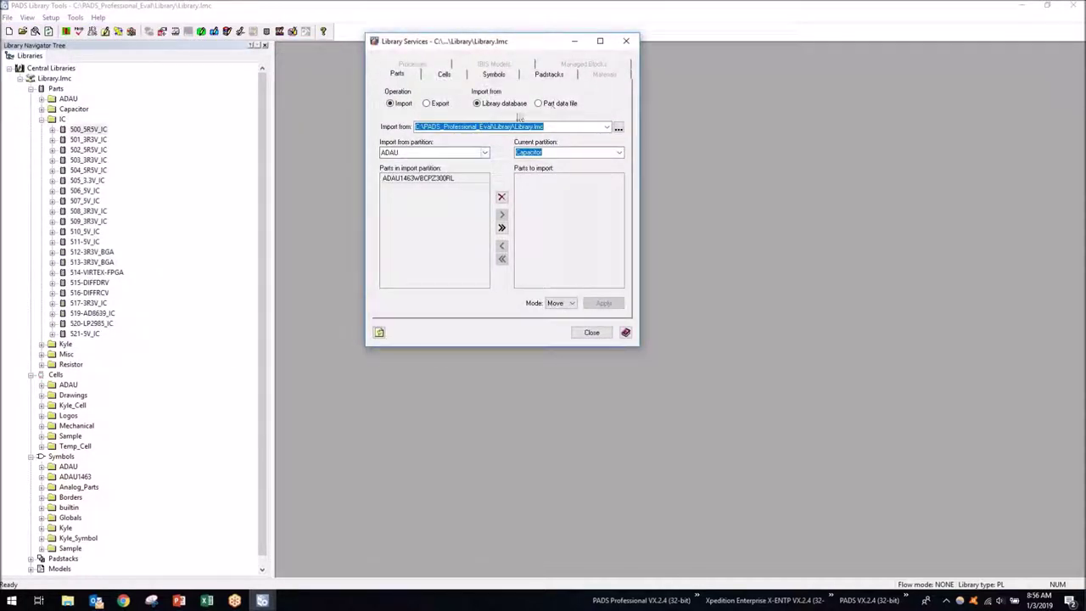
Check which file type the part data file import accepts in Library Services, leaving the file selection without choosing a file
{"action": "left_click", "coordinate": [556, 103]}
{"action": "left_click", "coordinate": [606, 127]}
{"action": "left_click", "coordinate": [606, 127]}
{"action": "left_click", "coordinate": [618, 127]}
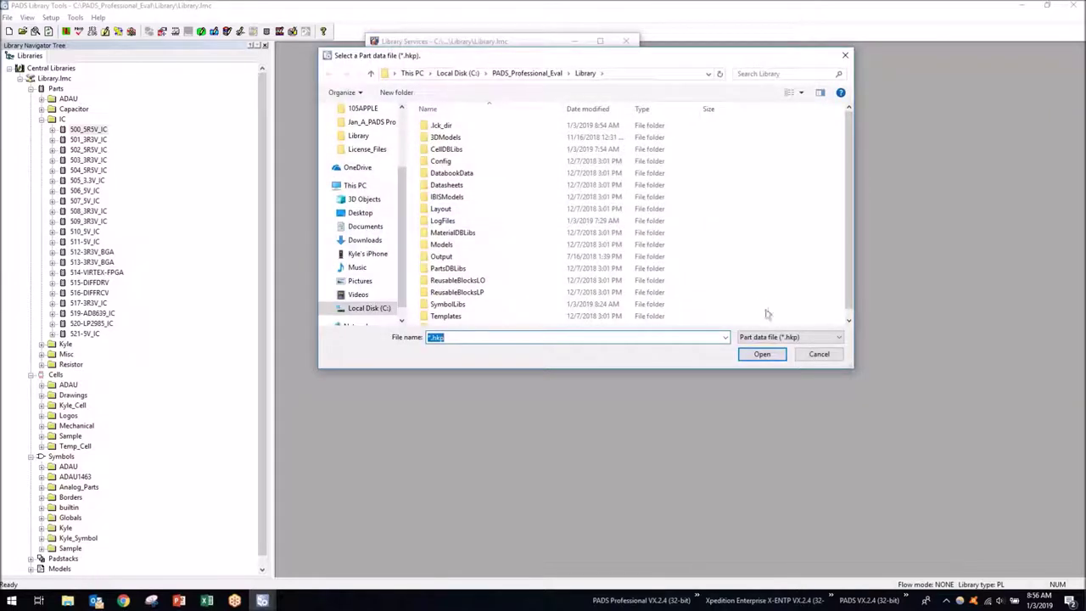
{"action": "left_click", "coordinate": [792, 337]}
{"action": "left_click", "coordinate": [788, 347]}
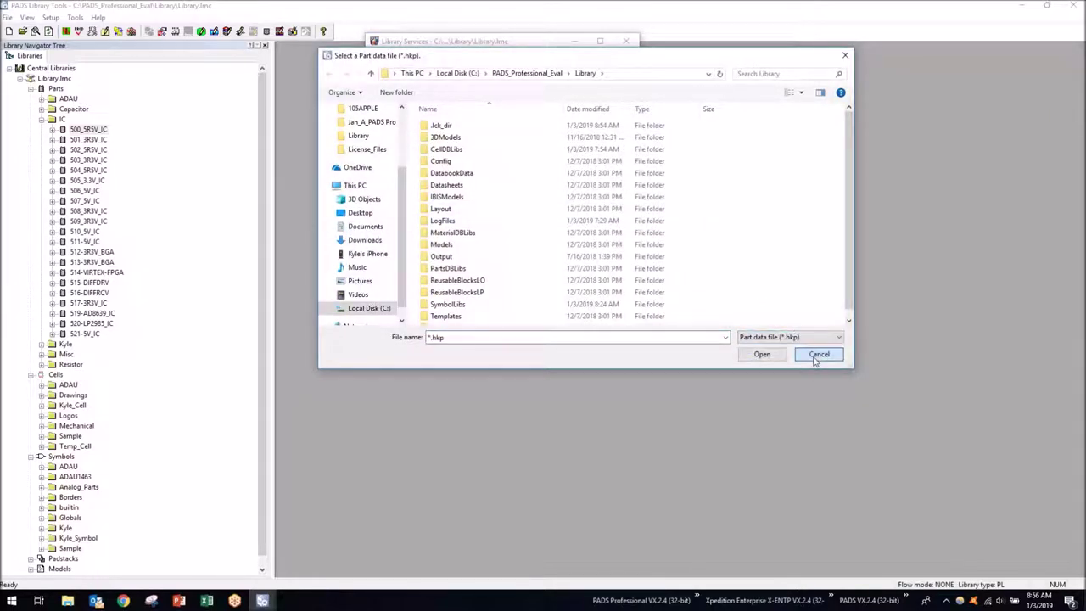
{"action": "left_click", "coordinate": [819, 353]}
Check which file types the cell data file import accepts in Library Services, leaving the file selection without choosing a file
{"action": "left_click", "coordinate": [466, 75]}
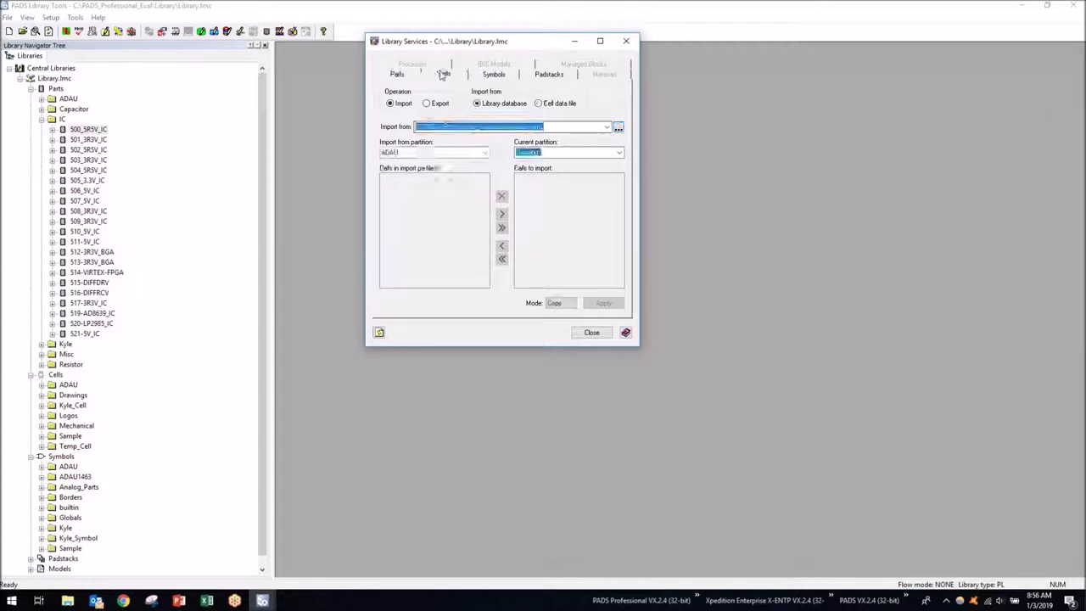
{"action": "left_click", "coordinate": [557, 104]}
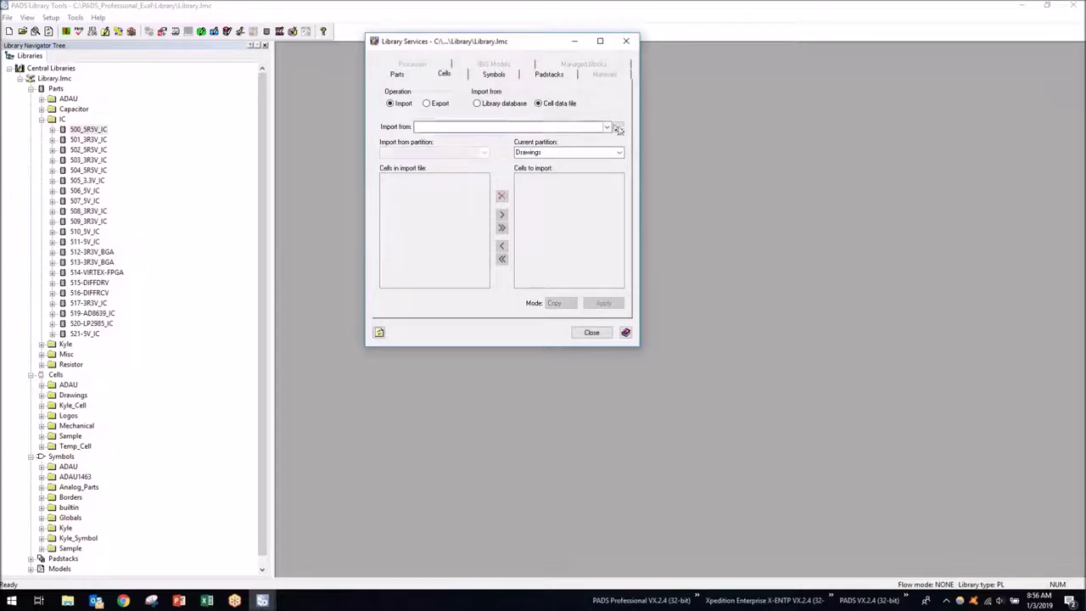
{"action": "left_click", "coordinate": [619, 127]}
{"action": "left_click", "coordinate": [817, 337]}
{"action": "left_click", "coordinate": [788, 348]}
{"action": "left_click", "coordinate": [818, 353]}
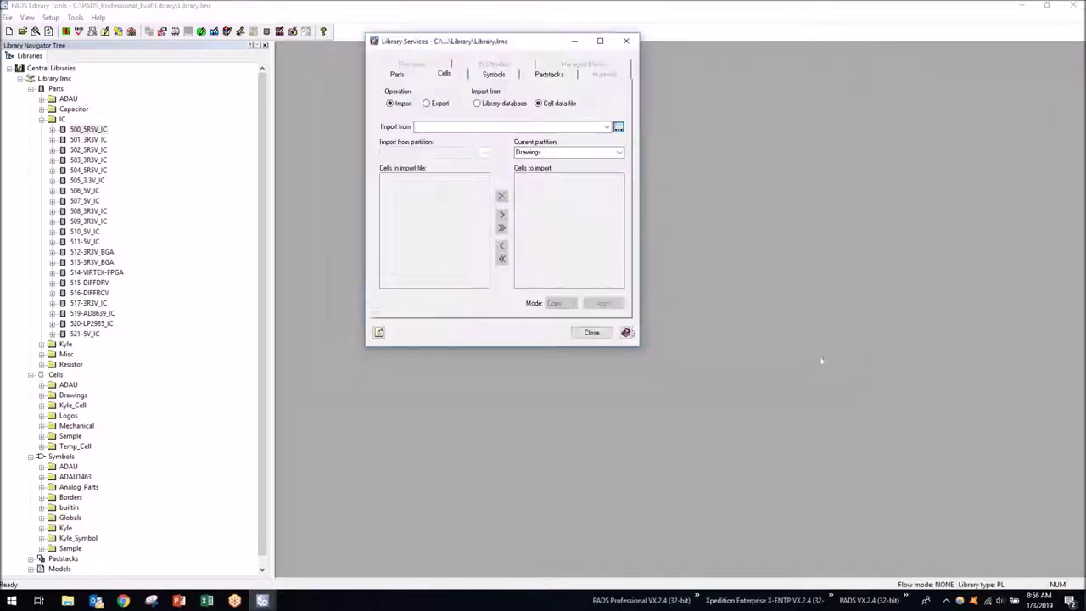
List the library database's Sample partition cells, select BGA264_50 through CONHDR5RA, and close Library Services without importing them
{"action": "left_click", "coordinate": [514, 104]}
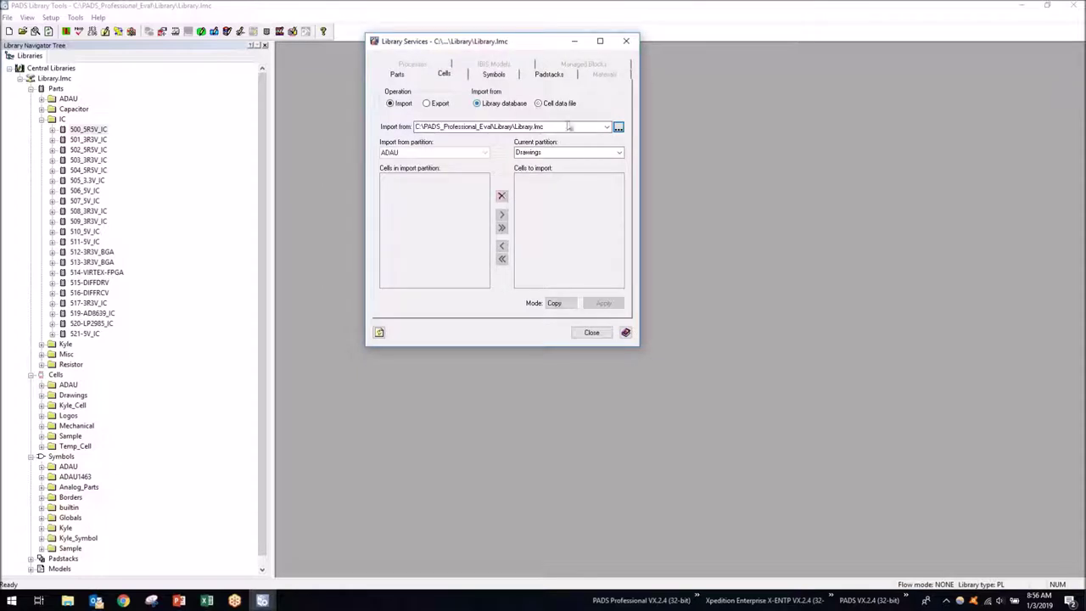
{"action": "left_click", "coordinate": [485, 153]}
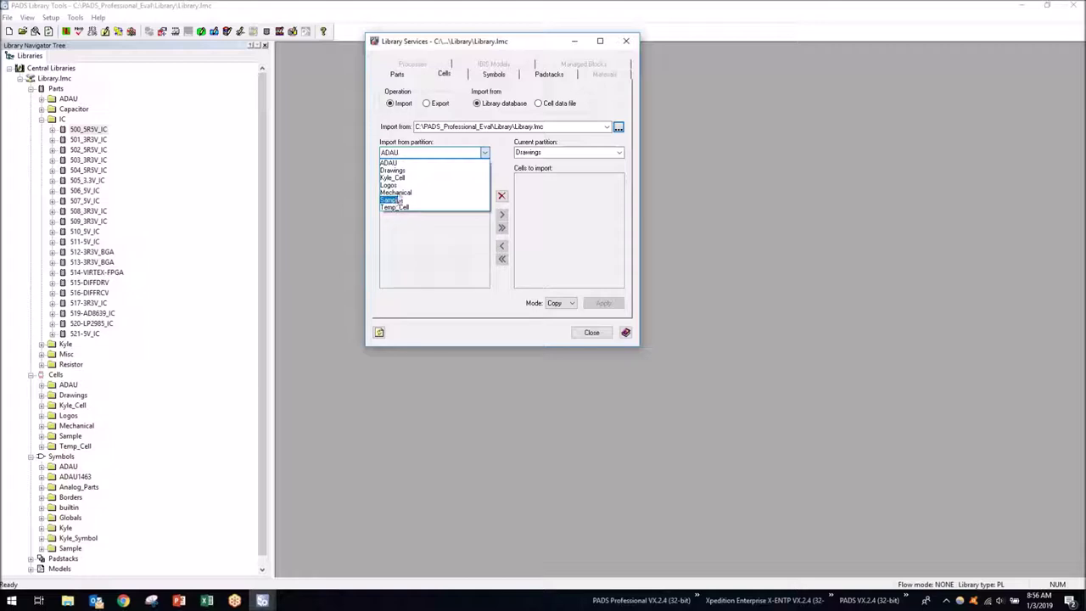
{"action": "left_click", "coordinate": [391, 200]}
{"action": "left_click", "coordinate": [408, 195]}
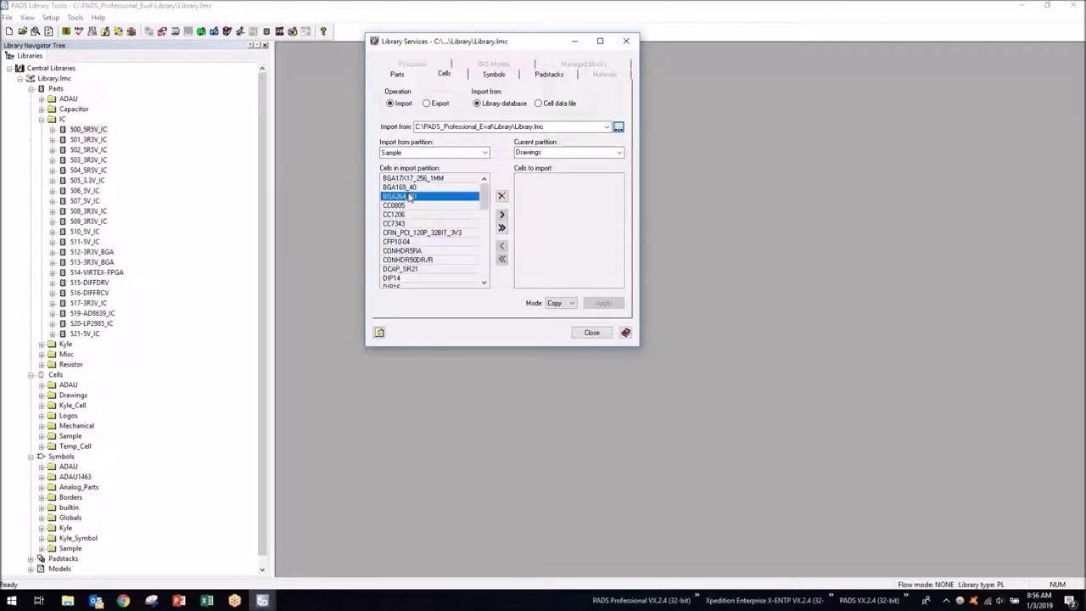
{"action": "left_click", "coordinate": [401, 251], "text": "shift"}
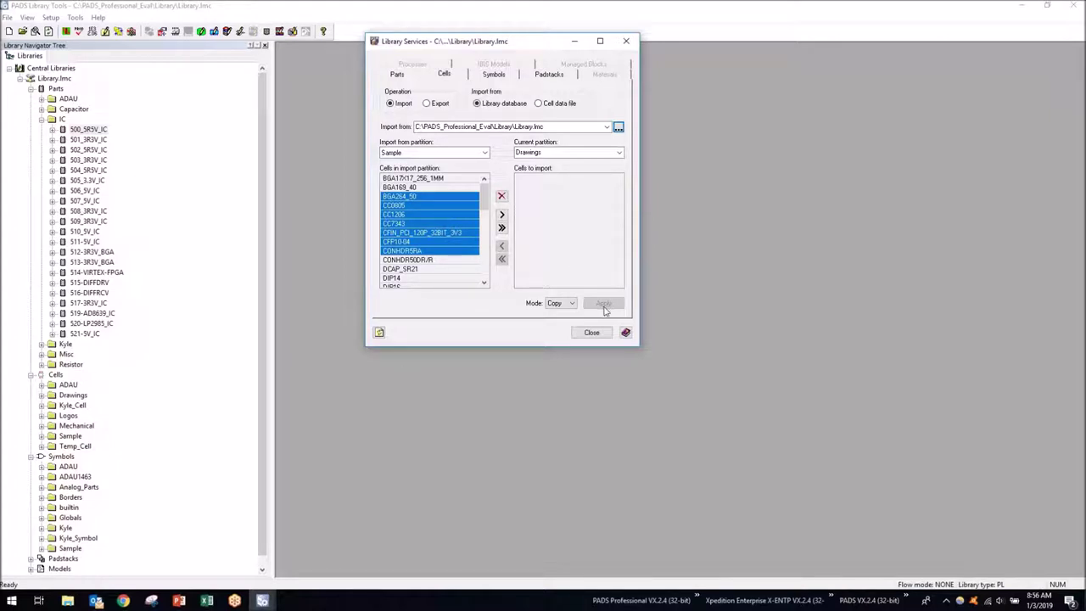
{"action": "left_click", "coordinate": [591, 331]}
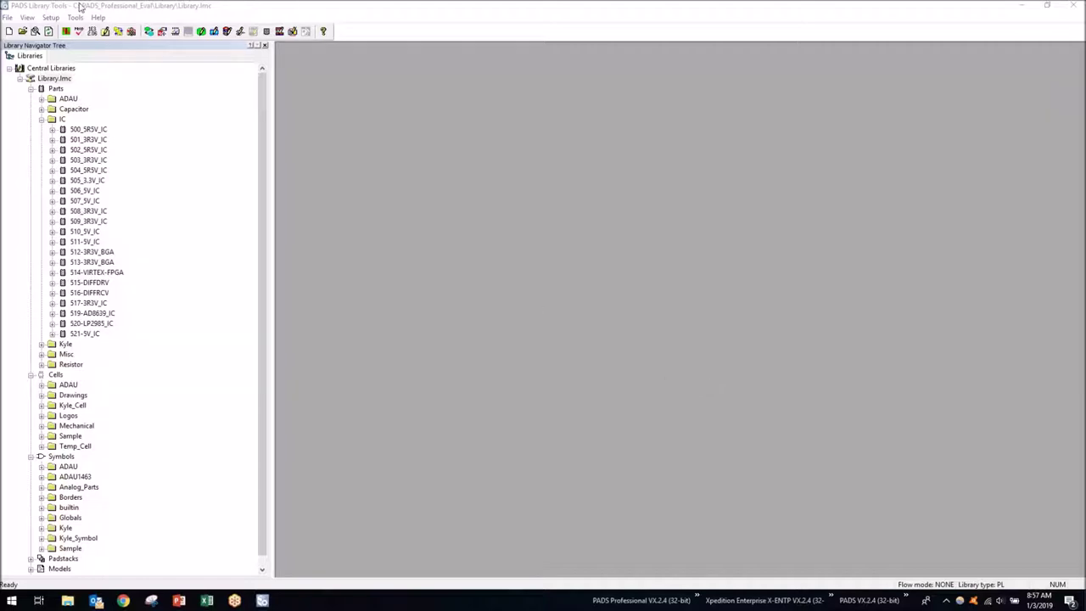
Open the Padstack Editor for the central library
{"action": "left_click", "coordinate": [81, 7]}
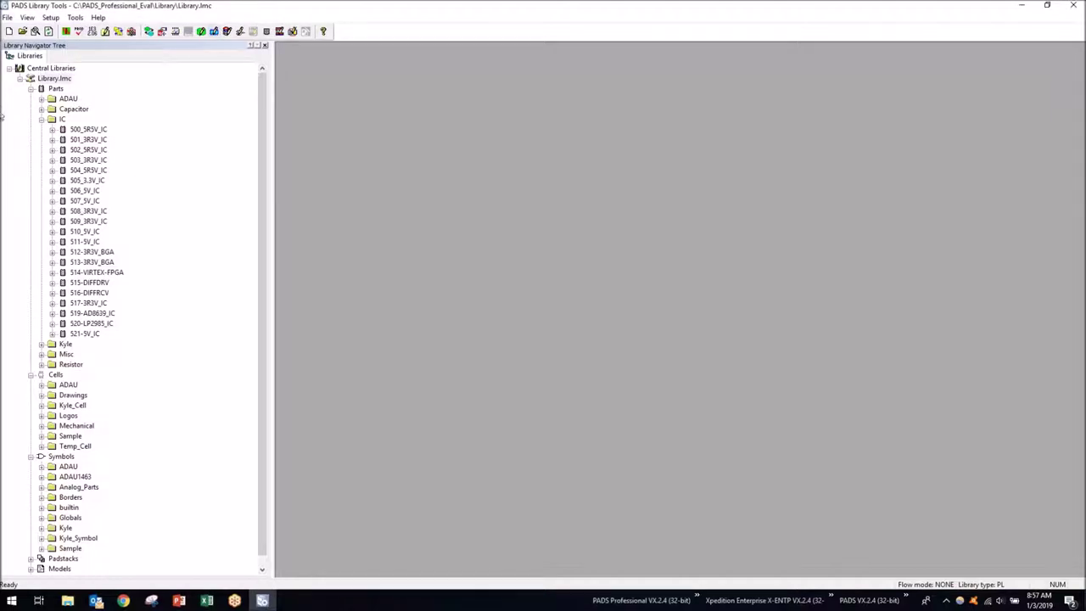
{"action": "left_click", "coordinate": [74, 18]}
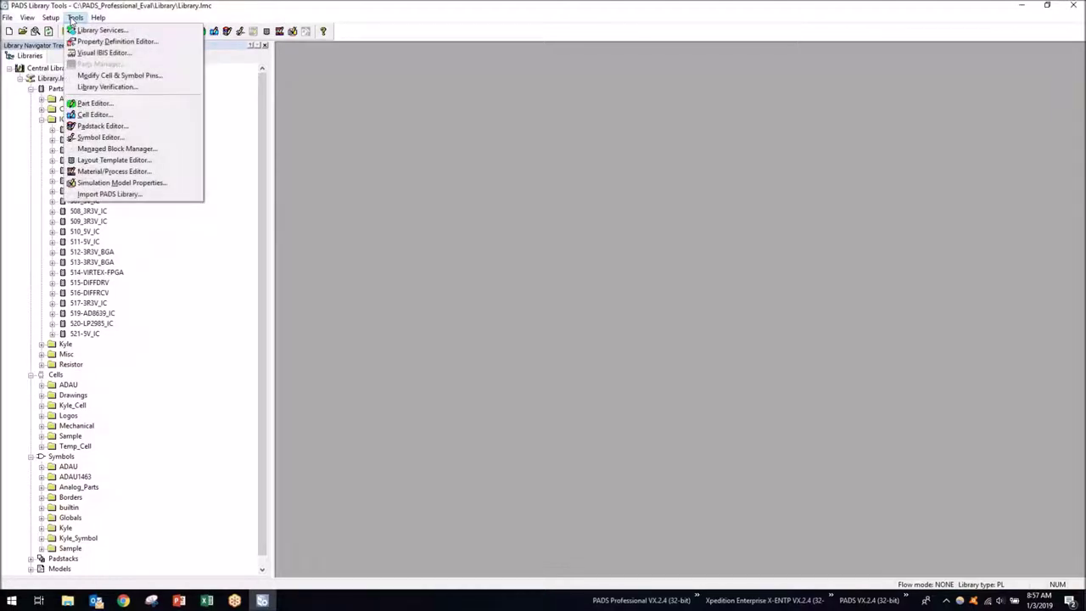
{"action": "left_click", "coordinate": [123, 128]}
{"action": "left_click", "coordinate": [227, 34]}
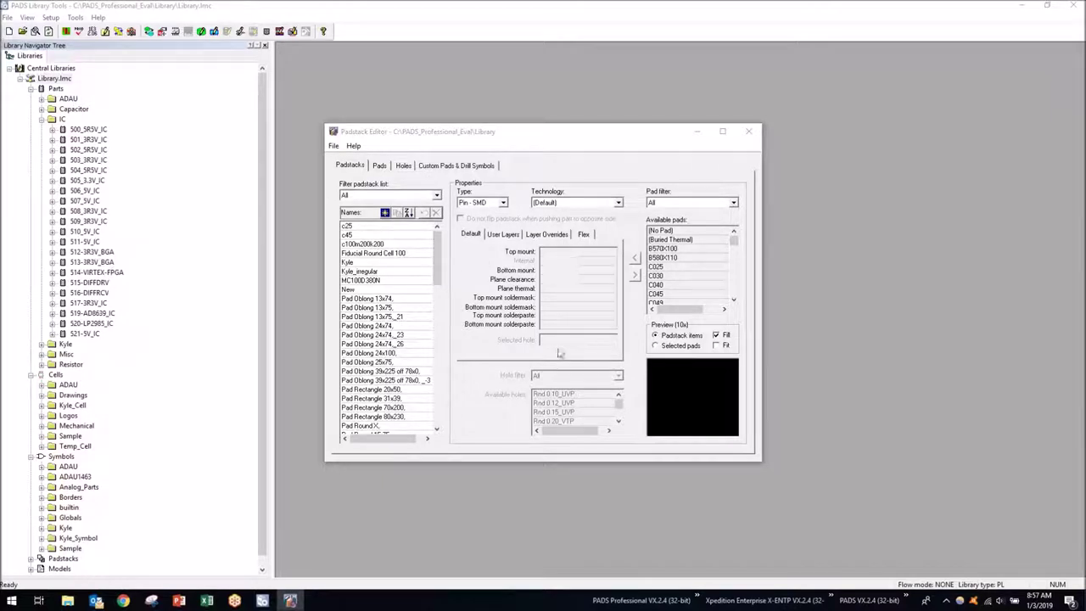
Browse the library's pad definitions and inspect round pads C050, C085, C110 and C150
{"action": "left_click", "coordinate": [379, 166]}
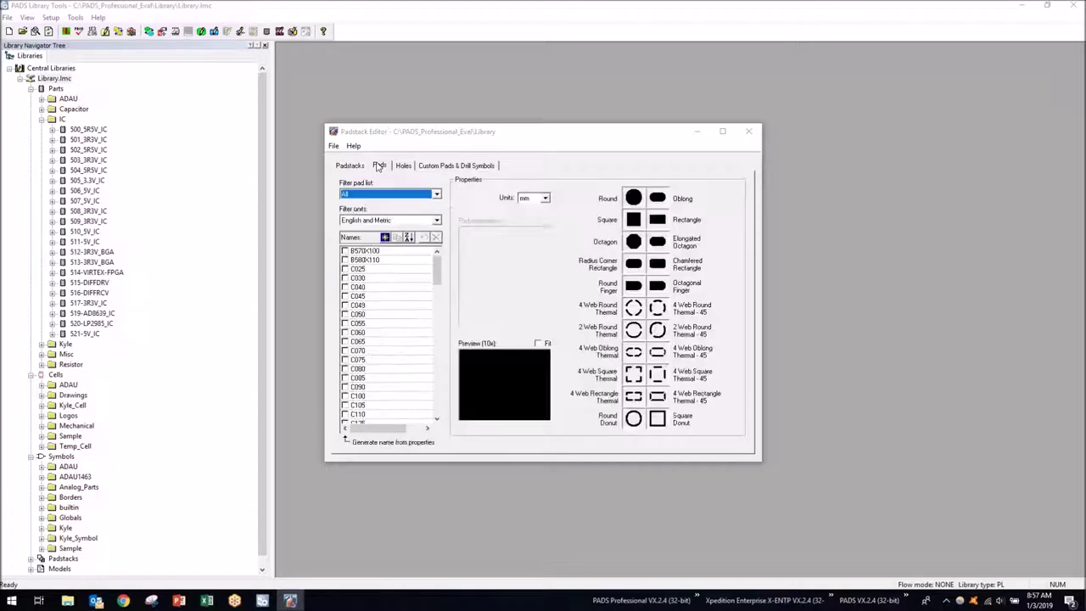
{"action": "left_click_drag", "start_coordinate": [437, 273], "coordinate": [438, 247]}
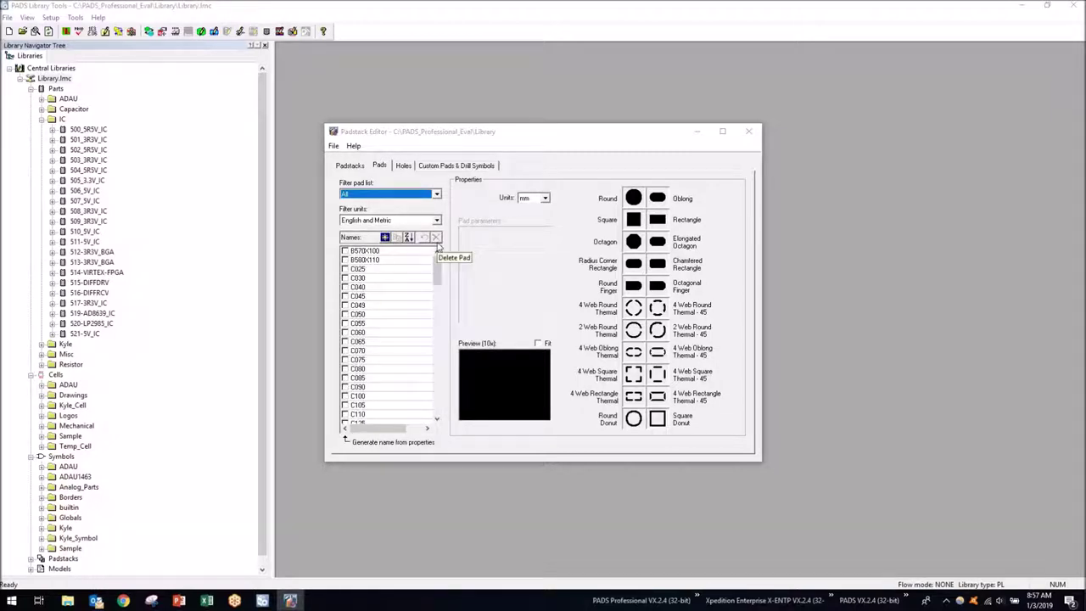
{"action": "scroll", "coordinate": [428, 362], "scroll_direction": "down", "scroll_amount": 6}
{"action": "scroll", "coordinate": [429, 363], "scroll_direction": "up", "scroll_amount": 6}
{"action": "left_click", "coordinate": [367, 315]}
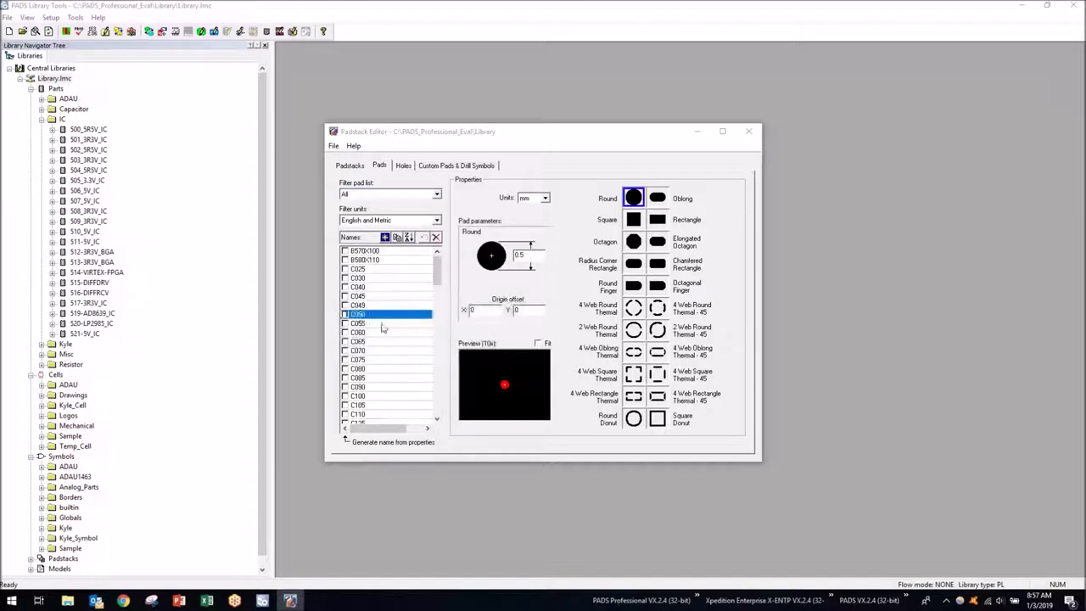
{"action": "scroll", "coordinate": [370, 332], "scroll_direction": "down", "scroll_amount": 2}
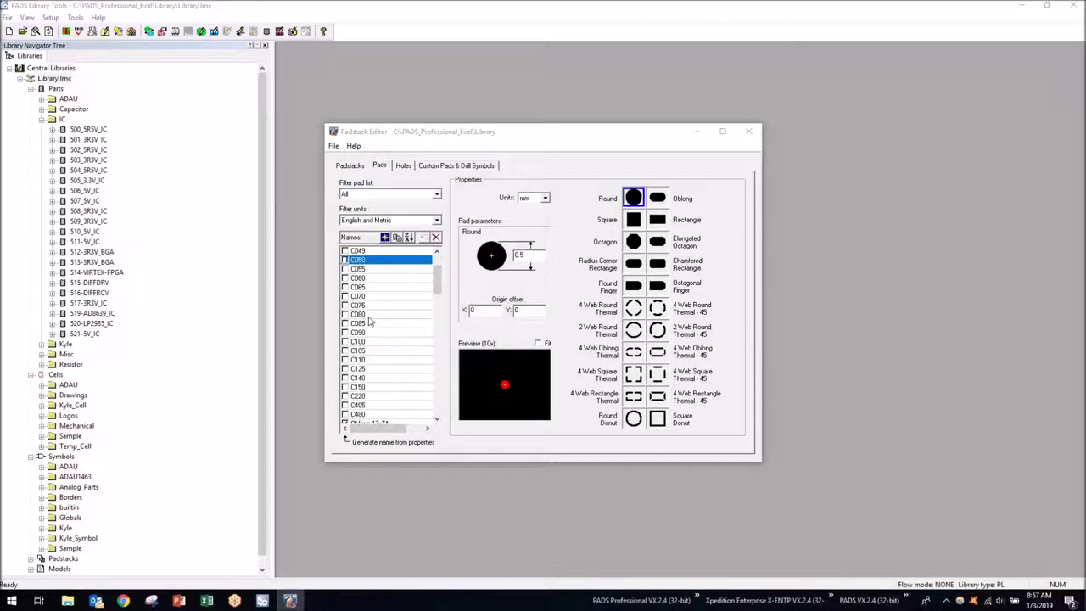
{"action": "left_click", "coordinate": [364, 325]}
{"action": "scroll", "coordinate": [366, 331], "scroll_direction": "down", "scroll_amount": 2}
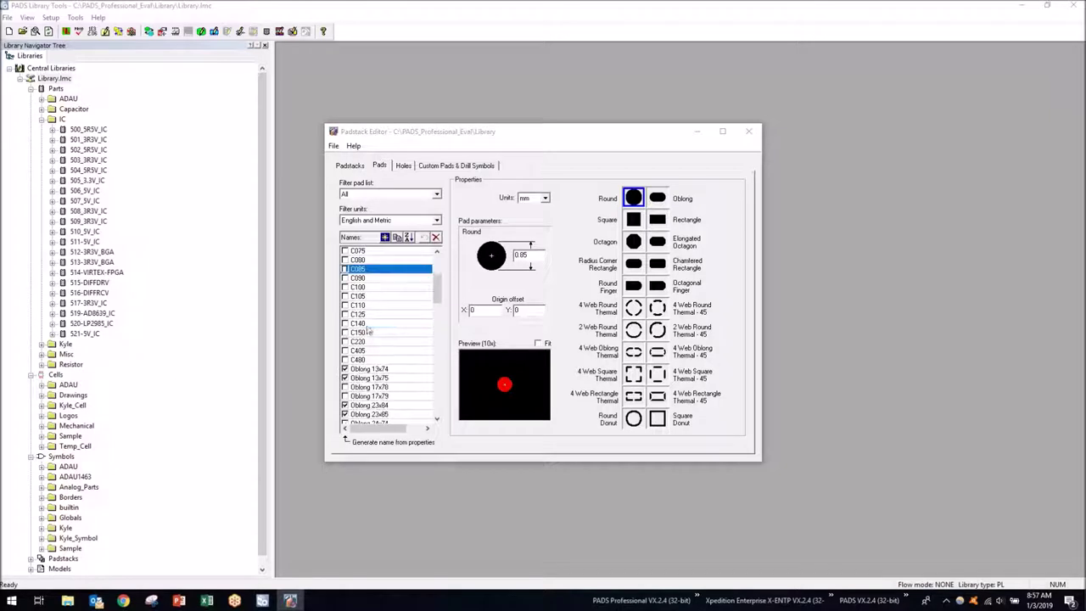
{"action": "left_click", "coordinate": [370, 305]}
{"action": "left_click", "coordinate": [363, 334]}
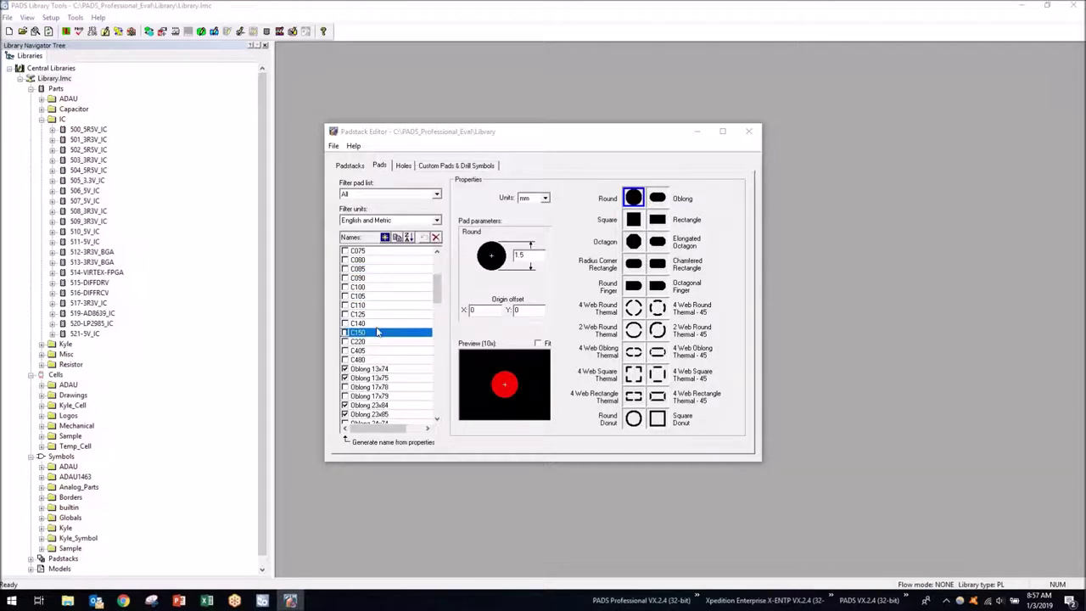
Compare the square, round, oblong and rectangle shapes for pad C150, ending with the square shape selected
{"action": "left_click", "coordinate": [635, 219]}
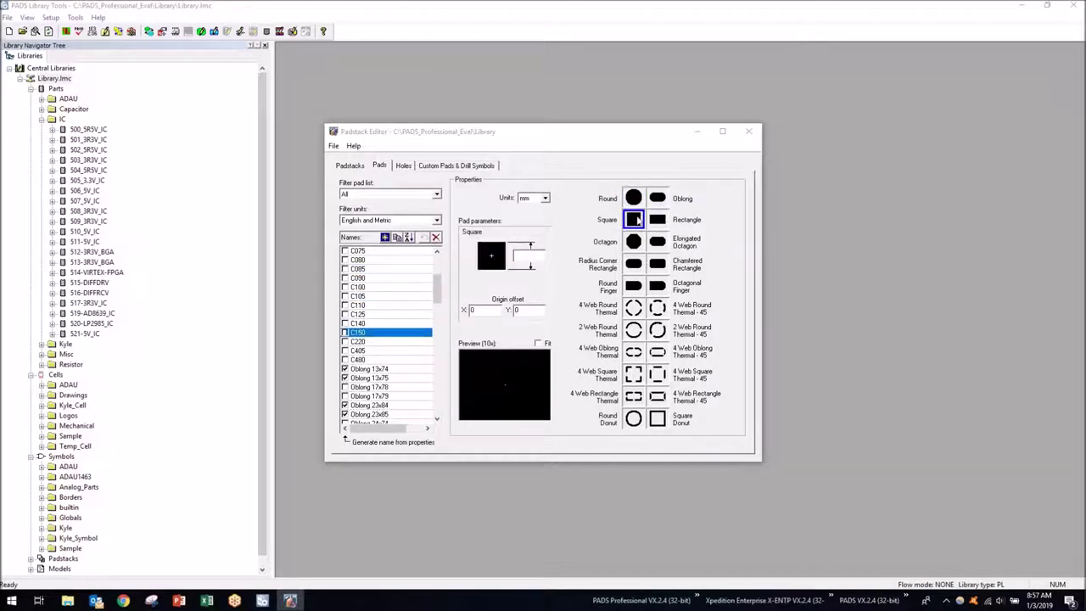
{"action": "left_click", "coordinate": [636, 199]}
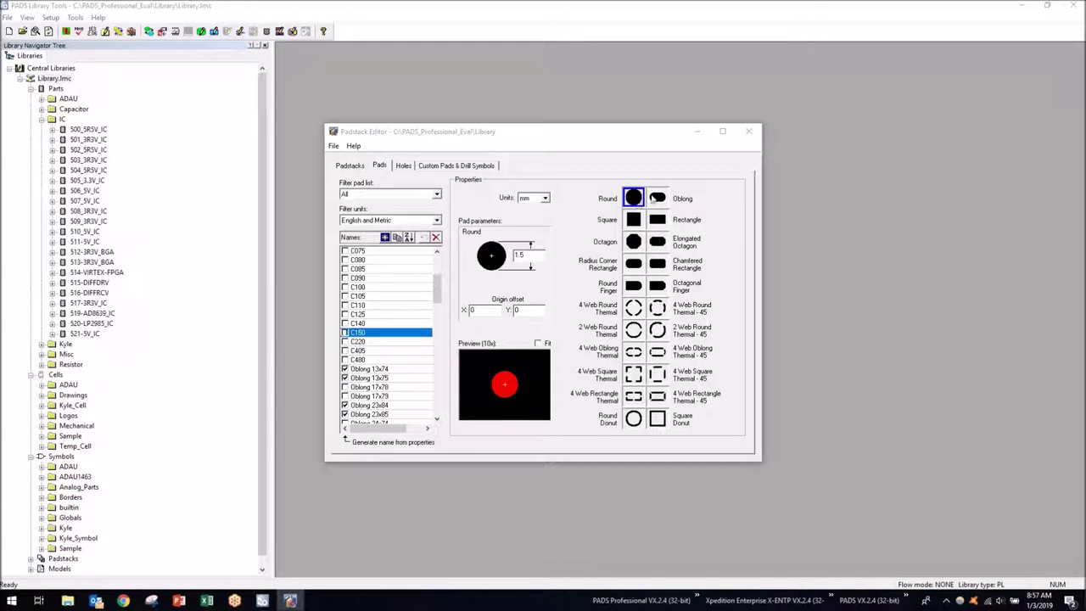
{"action": "left_click", "coordinate": [662, 198]}
{"action": "left_click", "coordinate": [658, 221]}
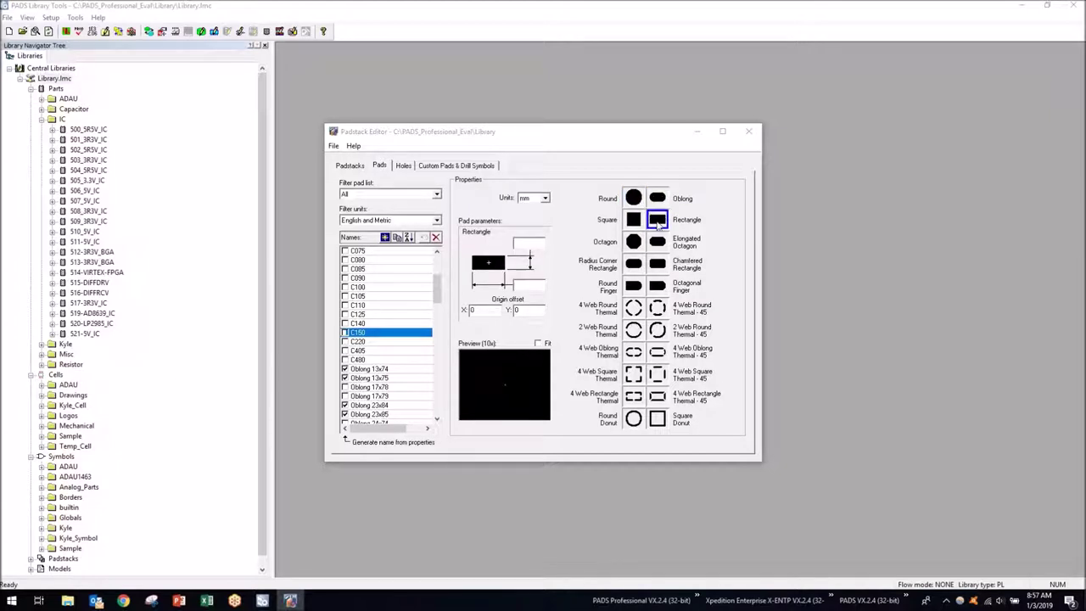
{"action": "left_click", "coordinate": [635, 220]}
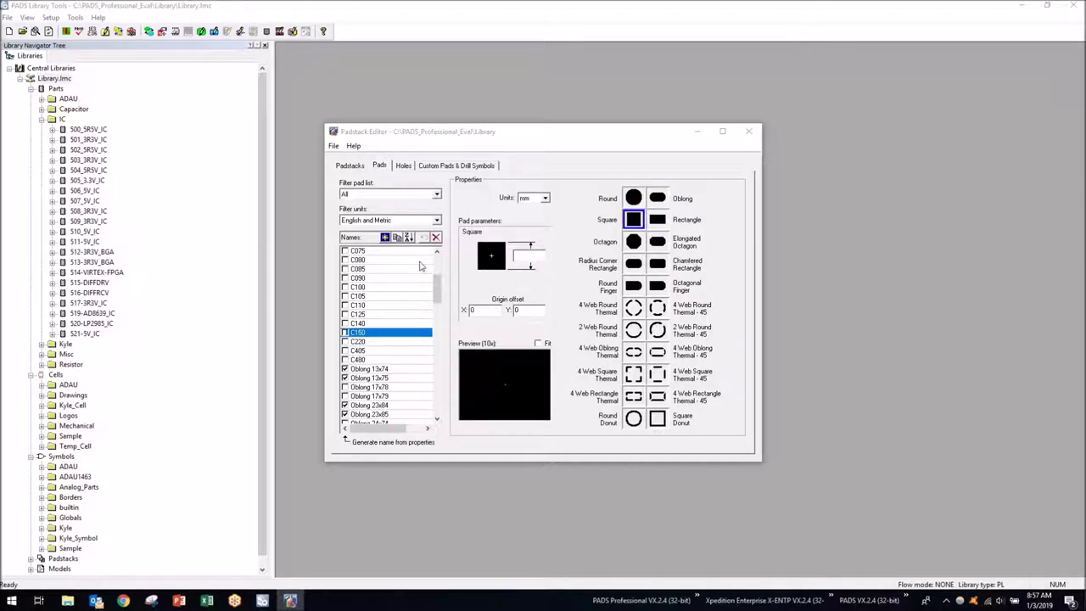
{"action": "scroll", "coordinate": [439, 286], "scroll_direction": "up", "scroll_amount": 4}
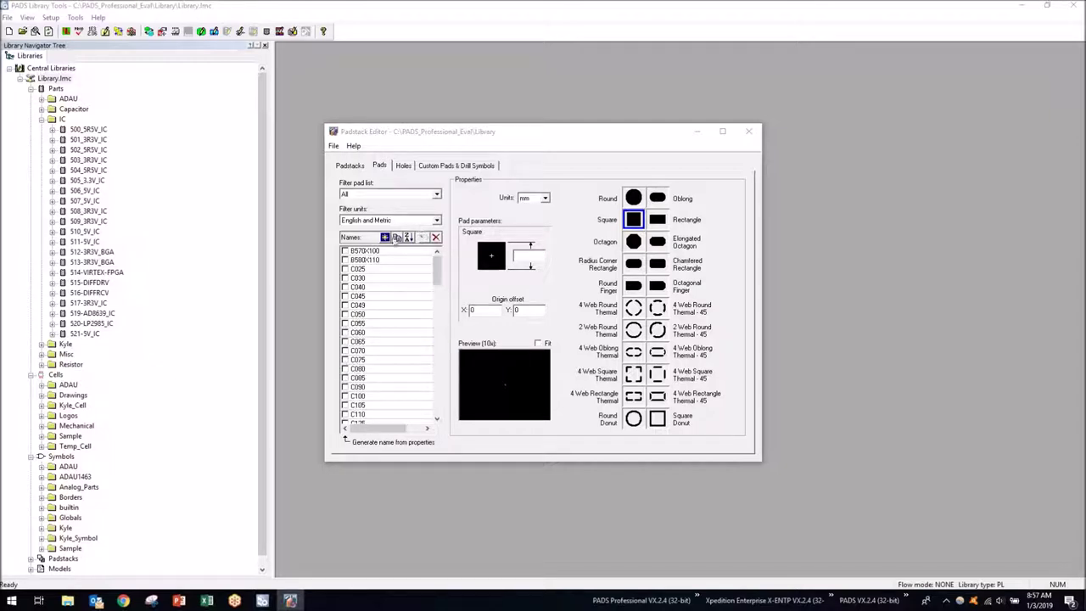
Try to filter the pad list to round pads and to exit the Padstack Editor
{"action": "left_click", "coordinate": [436, 195]}
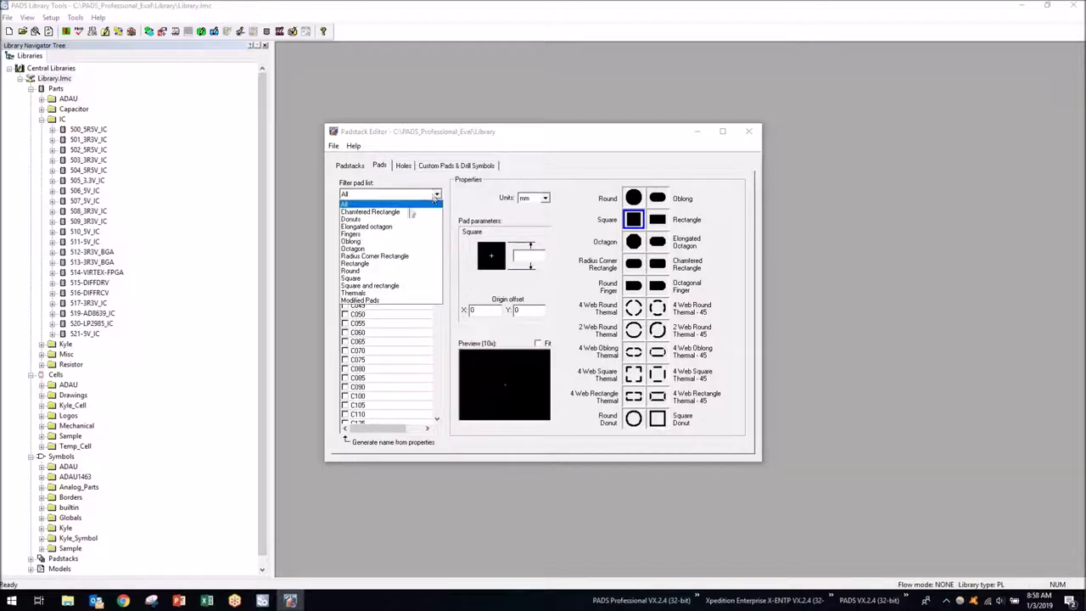
{"action": "left_click", "coordinate": [363, 271]}
{"action": "left_click", "coordinate": [564, 324]}
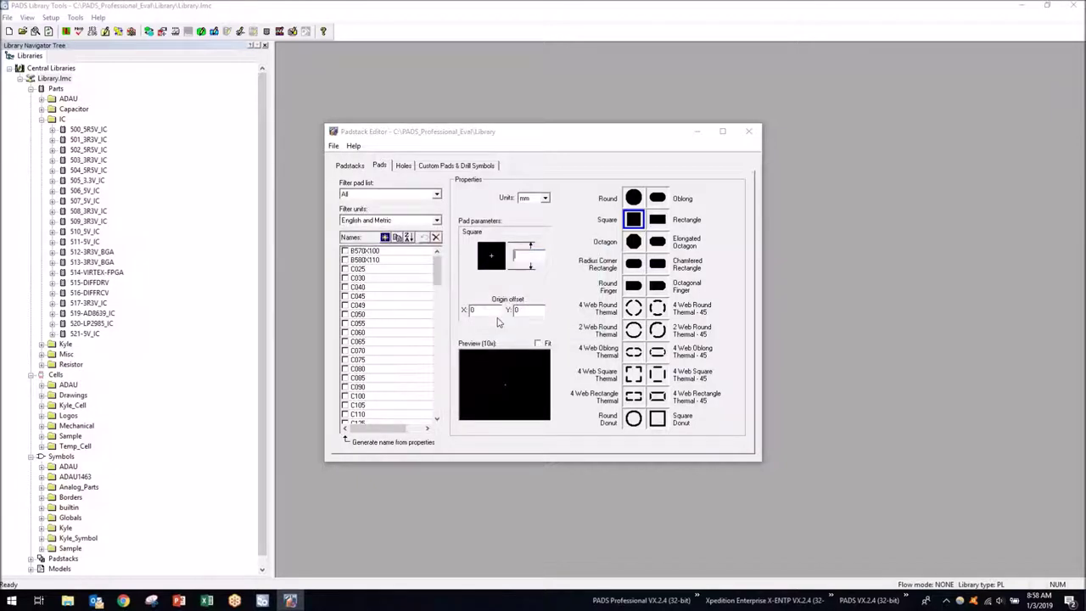
{"action": "left_click", "coordinate": [333, 146]}
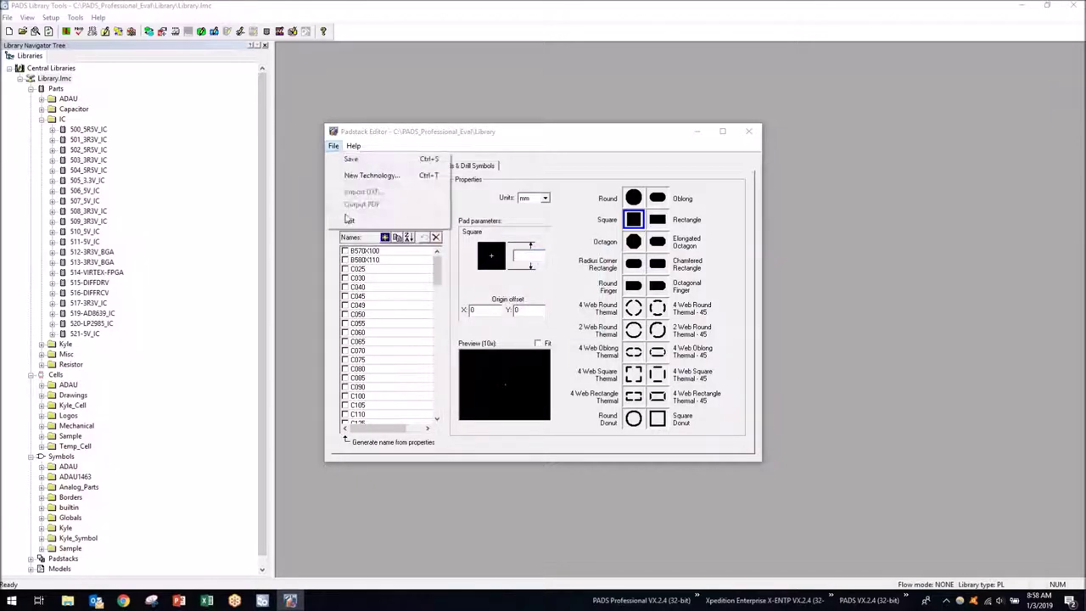
{"action": "left_click", "coordinate": [348, 220]}
Set the square pad C150's size to 10 mm and select pad C049
{"action": "left_click", "coordinate": [573, 327]}
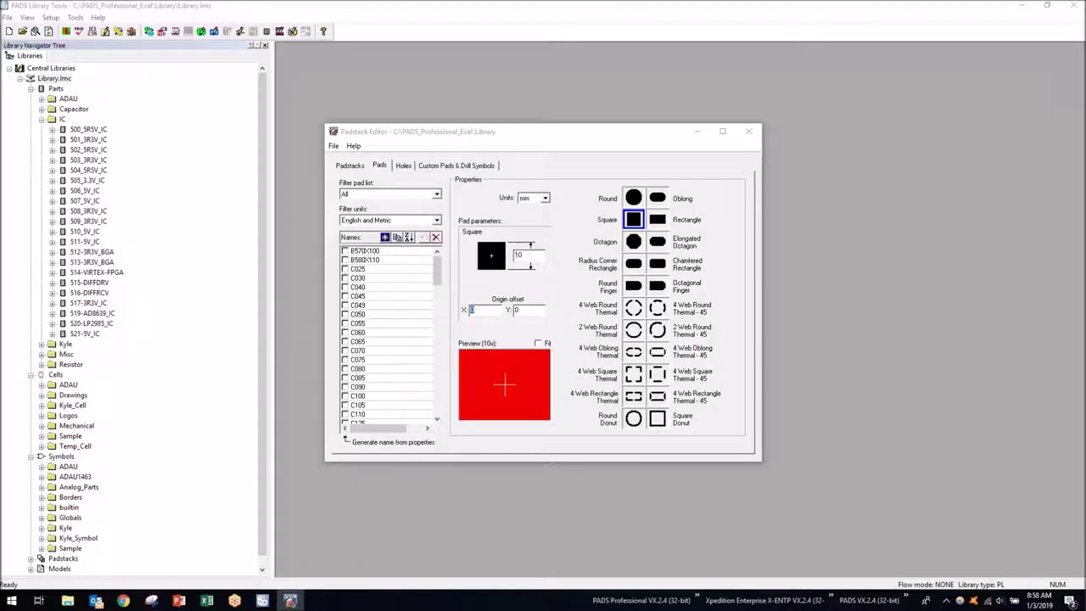
{"action": "left_click", "coordinate": [407, 303]}
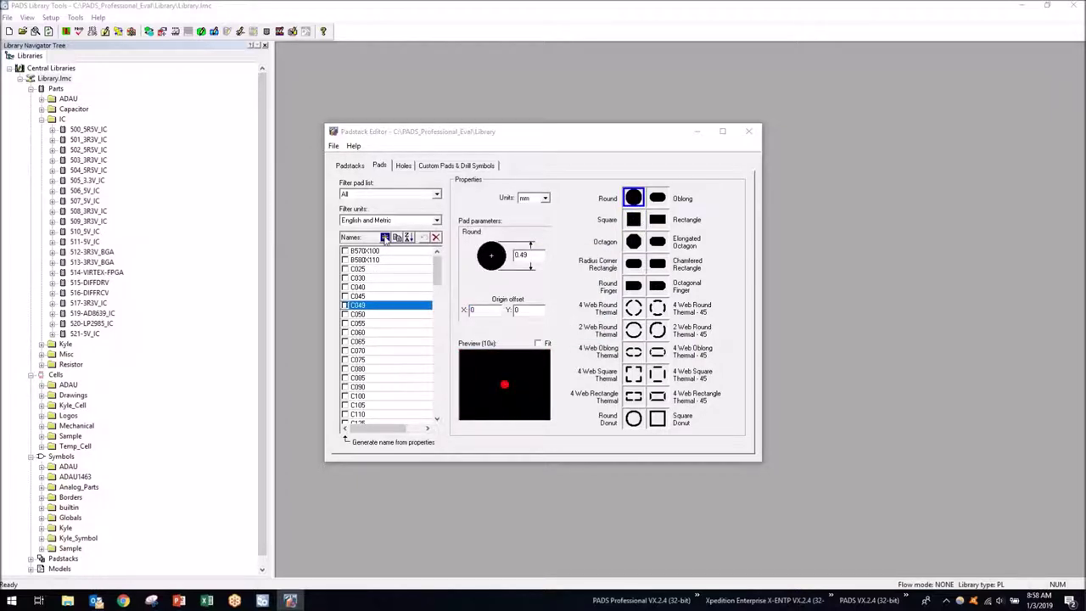
Filter the pad list to round pads and add a new round pad
{"action": "left_click", "coordinate": [429, 195]}
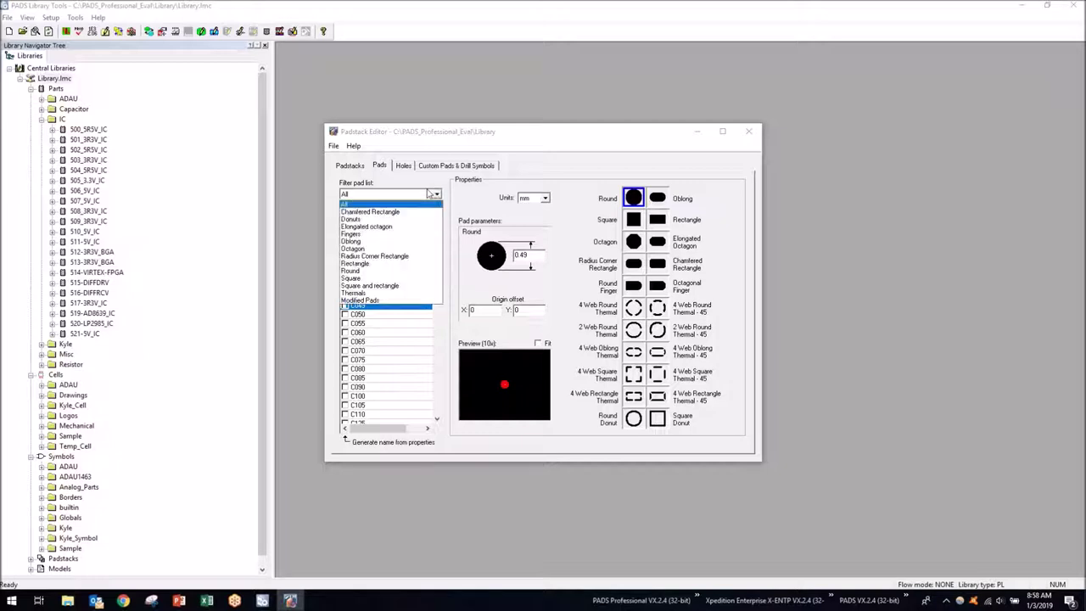
{"action": "left_click", "coordinate": [359, 274]}
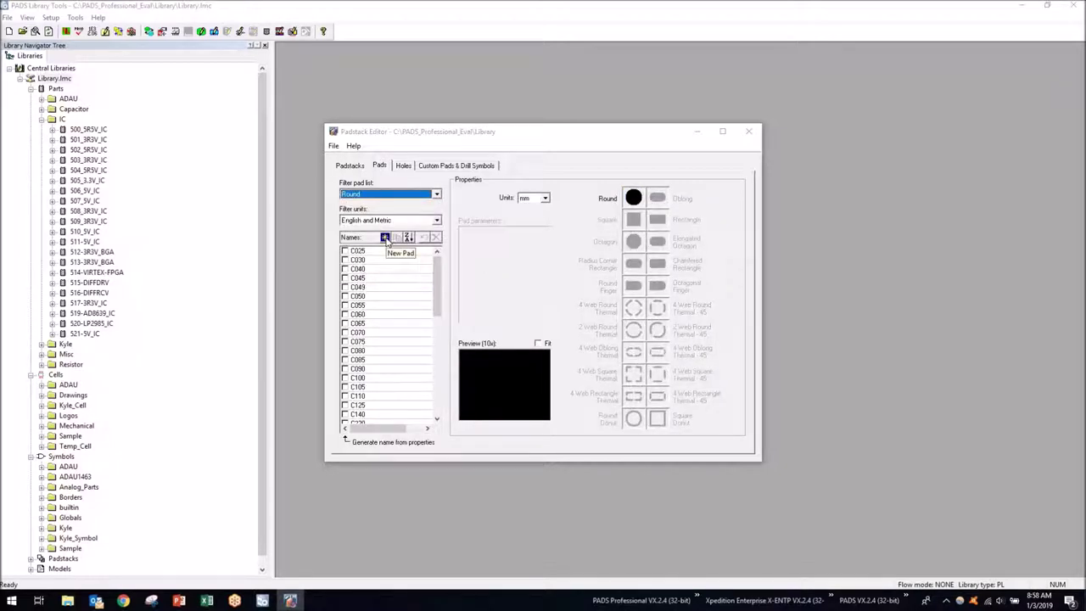
{"action": "left_click", "coordinate": [385, 238]}
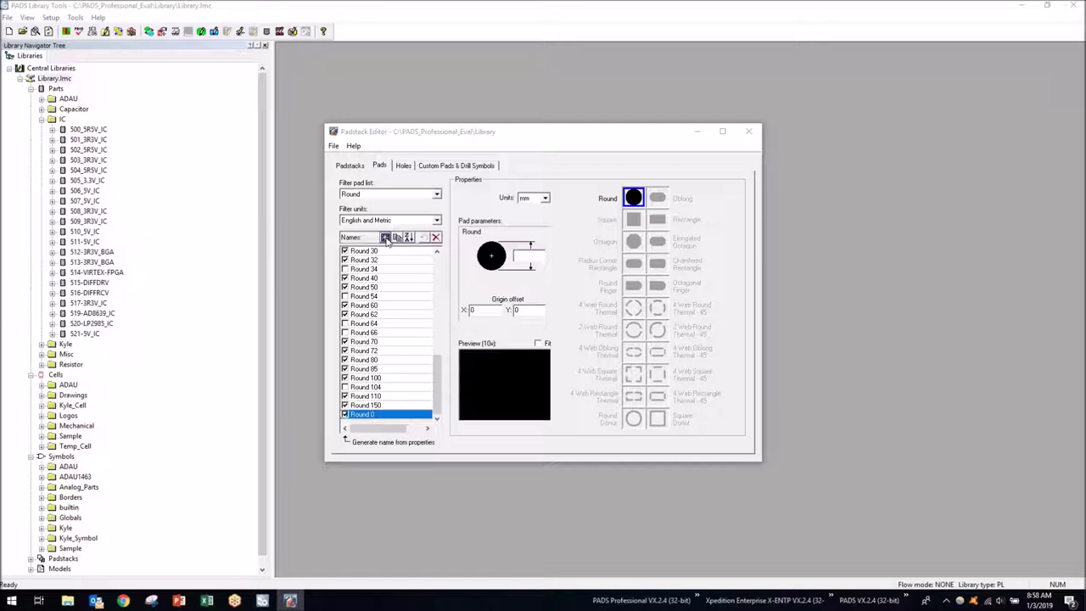
{"action": "left_click", "coordinate": [376, 419]}
{"action": "left_click", "coordinate": [574, 327]}
Keep the new round pad's units in mm, set its diameter to 115, and fit the pad in the preview
{"action": "left_click", "coordinate": [546, 201]}
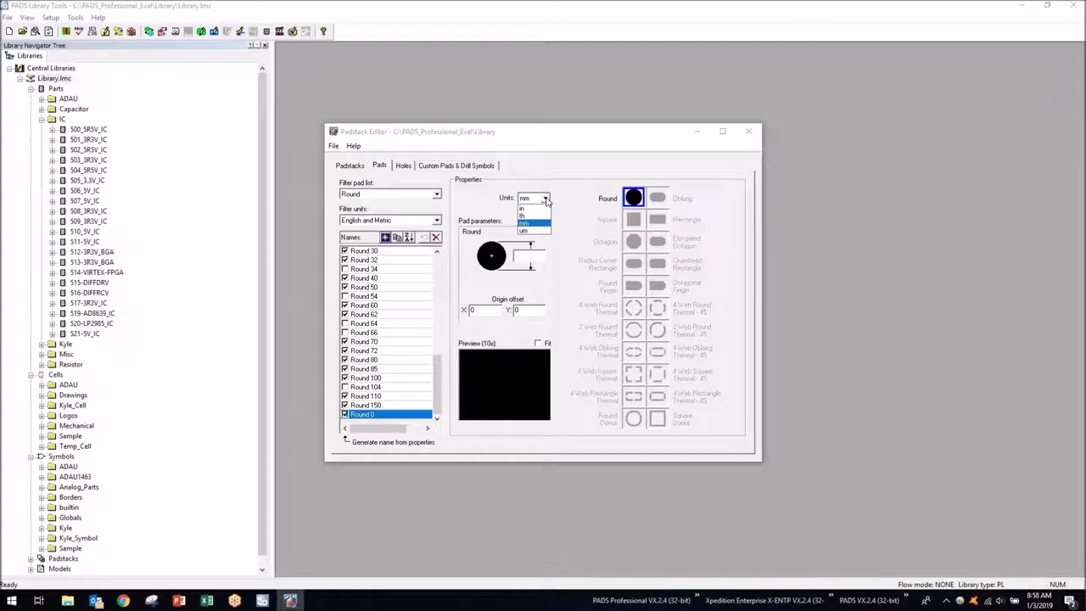
{"action": "left_click", "coordinate": [529, 222]}
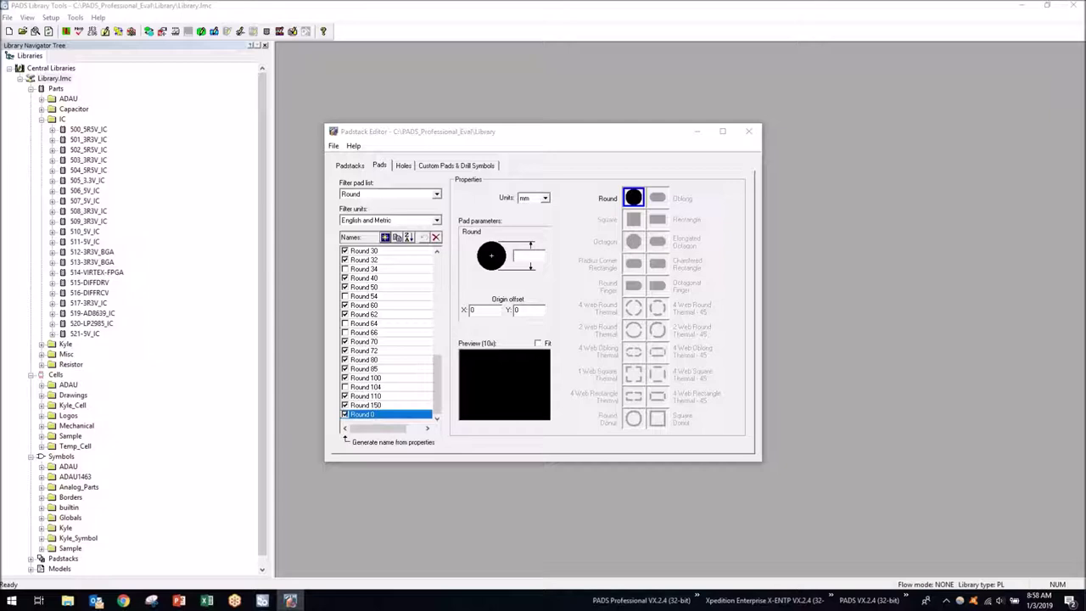
{"action": "key", "text": "Tab"}
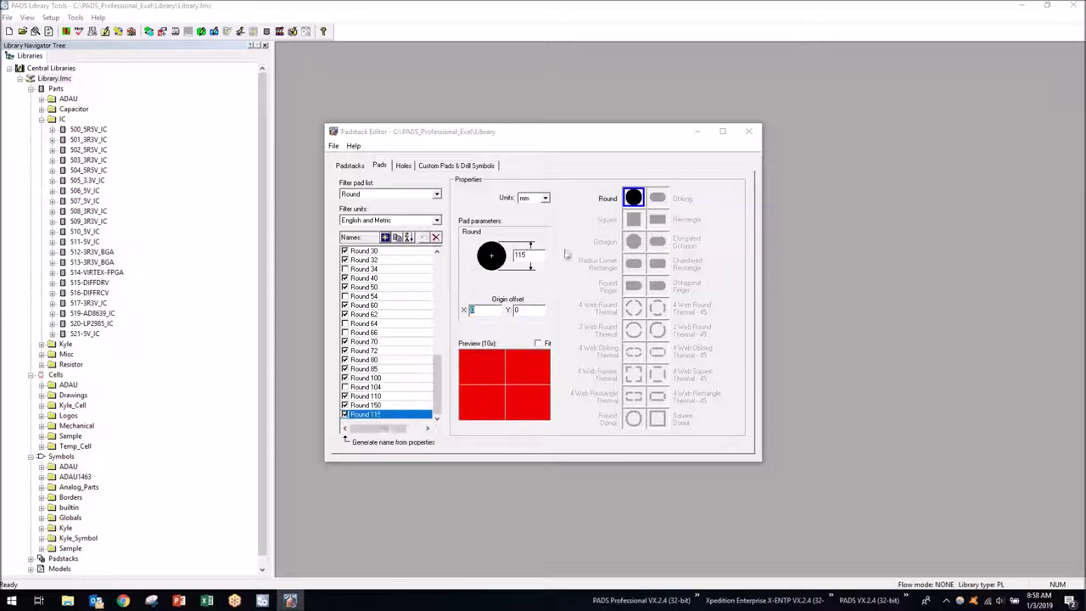
{"action": "left_click", "coordinate": [537, 343]}
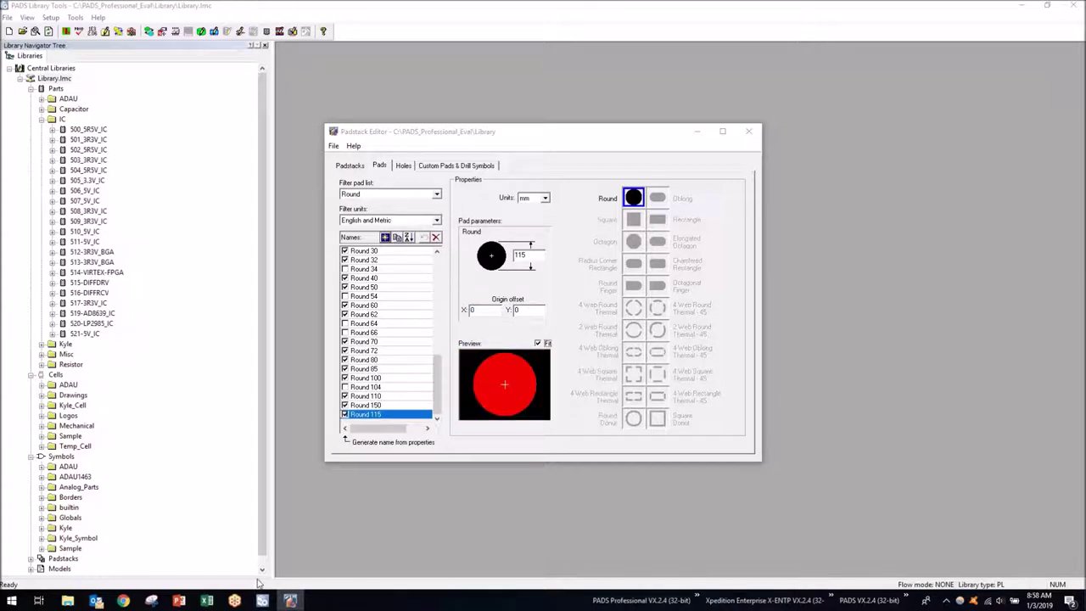
Rename the new Round 115 pad using a first name followed by the suffix _Pad
{"action": "left_click", "coordinate": [383, 415]}
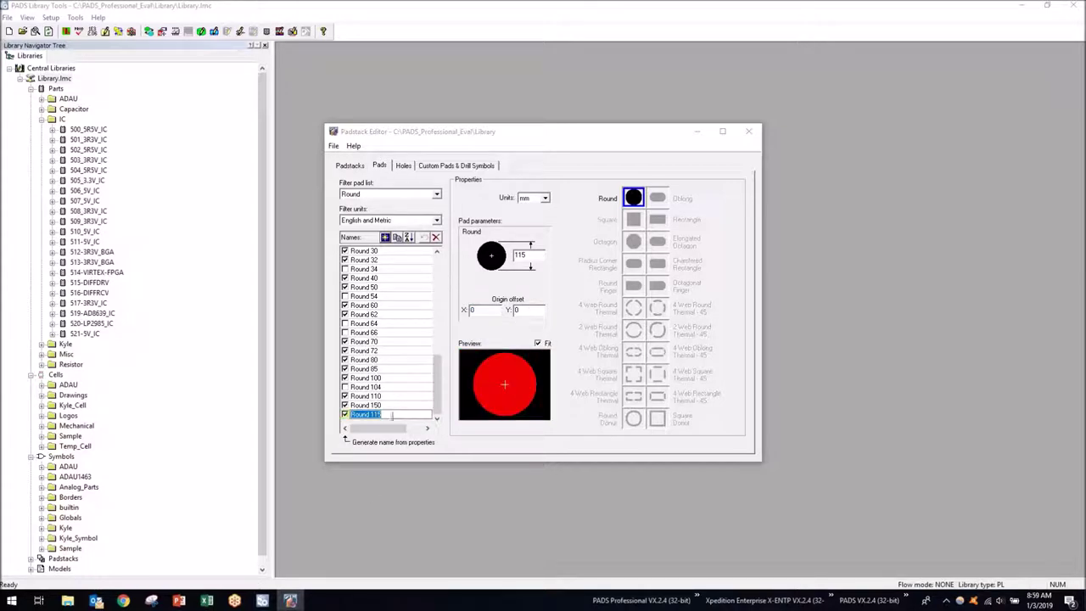
{"action": "type", "text": "Files_PADad"}
{"action": "key", "text": "Return"}
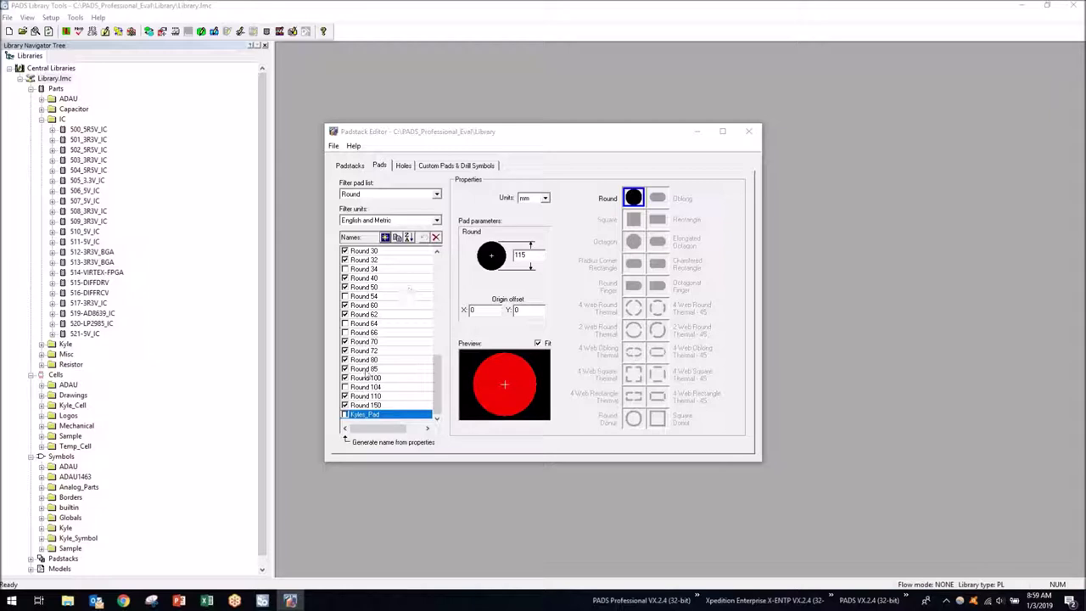
{"action": "mouse_move", "coordinate": [380, 426]}
{"action": "left_mouse_down"}
{"action": "mouse_move", "coordinate": [395, 426]}
{"action": "mouse_move", "coordinate": [363, 427]}
{"action": "left_mouse_up"}
Filter the padstack list to Pin - SMD padstacks and select the SC075 padstack
{"action": "left_click", "coordinate": [355, 166]}
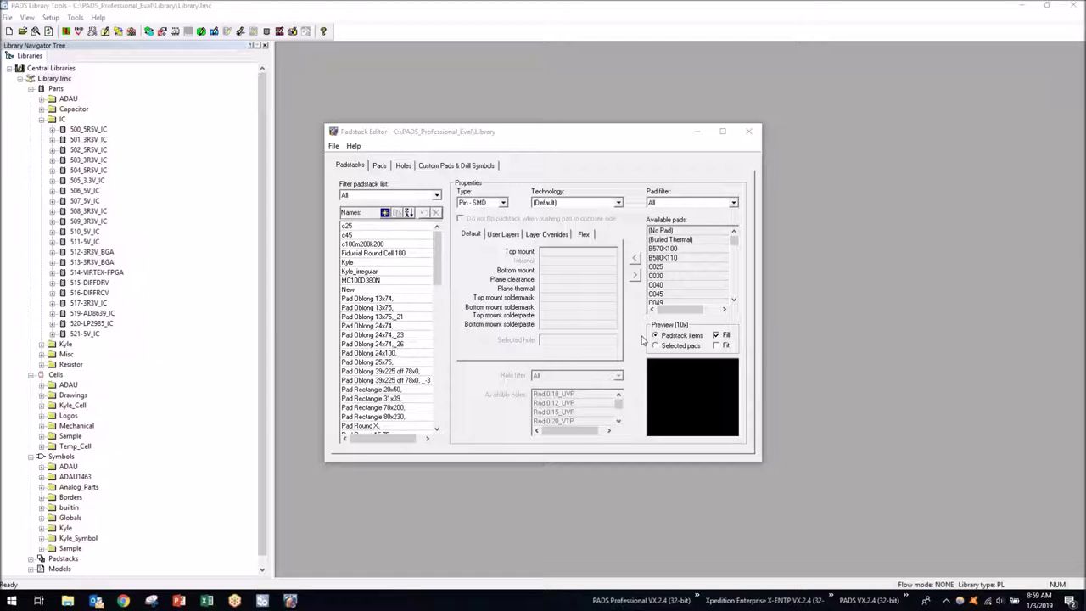
{"action": "left_click", "coordinate": [436, 195]}
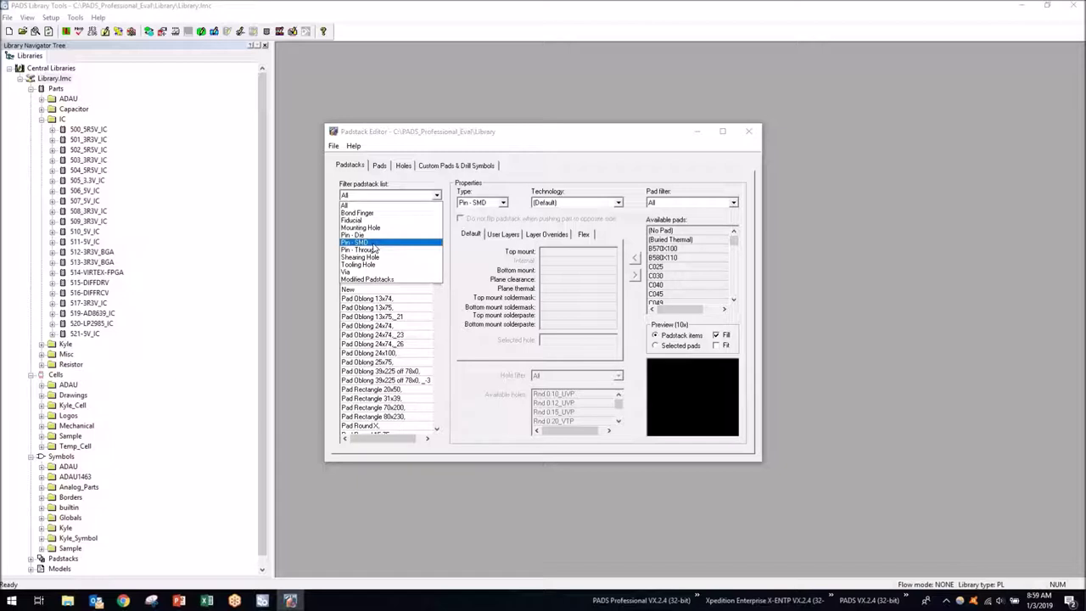
{"action": "left_click", "coordinate": [373, 243]}
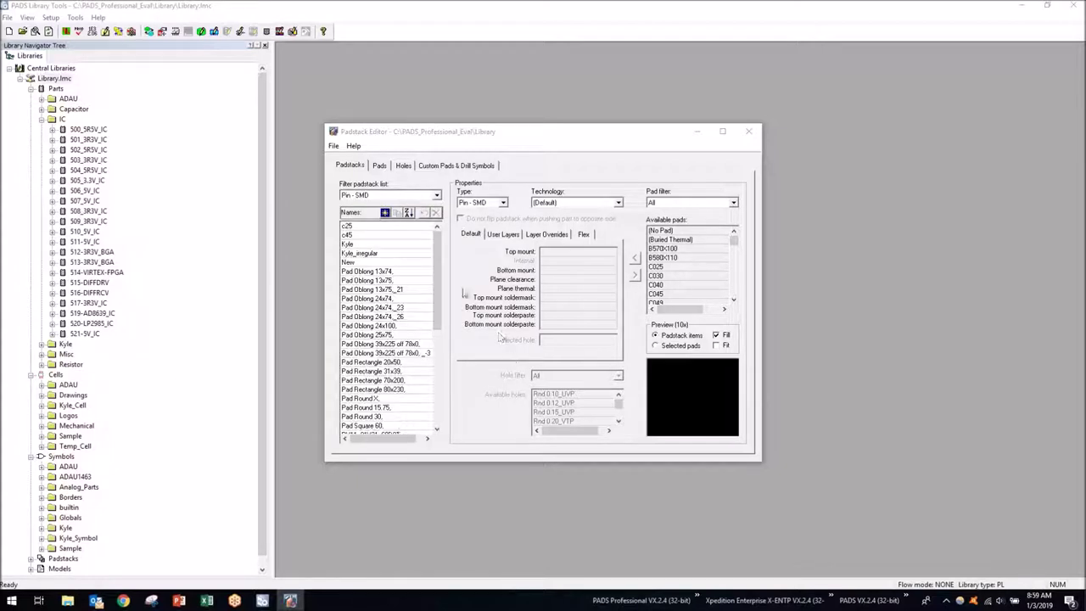
{"action": "left_click_drag", "start_coordinate": [438, 282], "coordinate": [434, 318]}
{"action": "scroll", "coordinate": [428, 359], "scroll_direction": "down", "scroll_amount": 2}
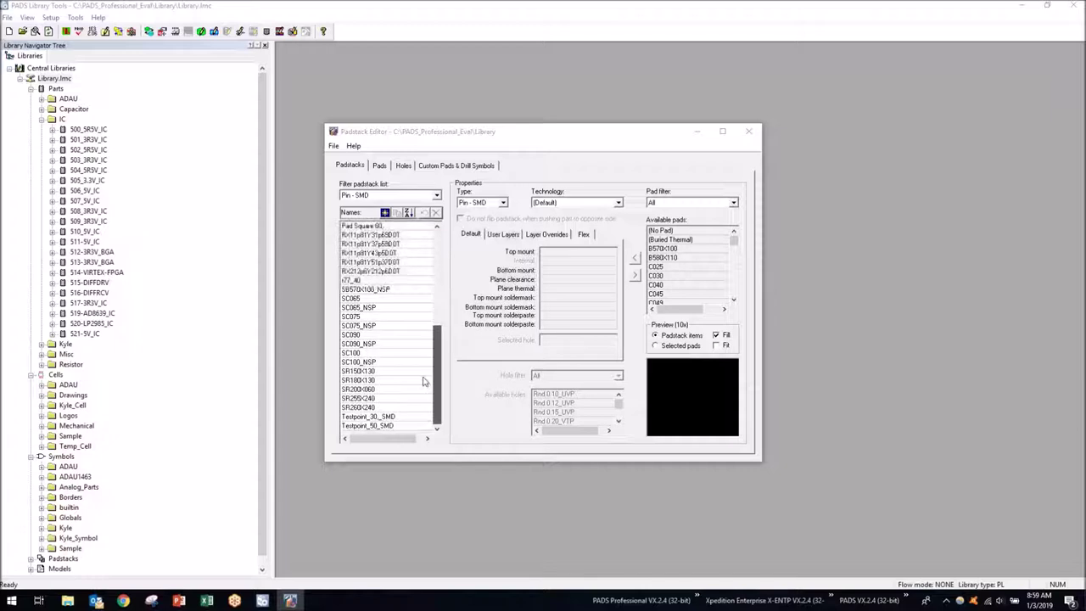
{"action": "left_click", "coordinate": [379, 319]}
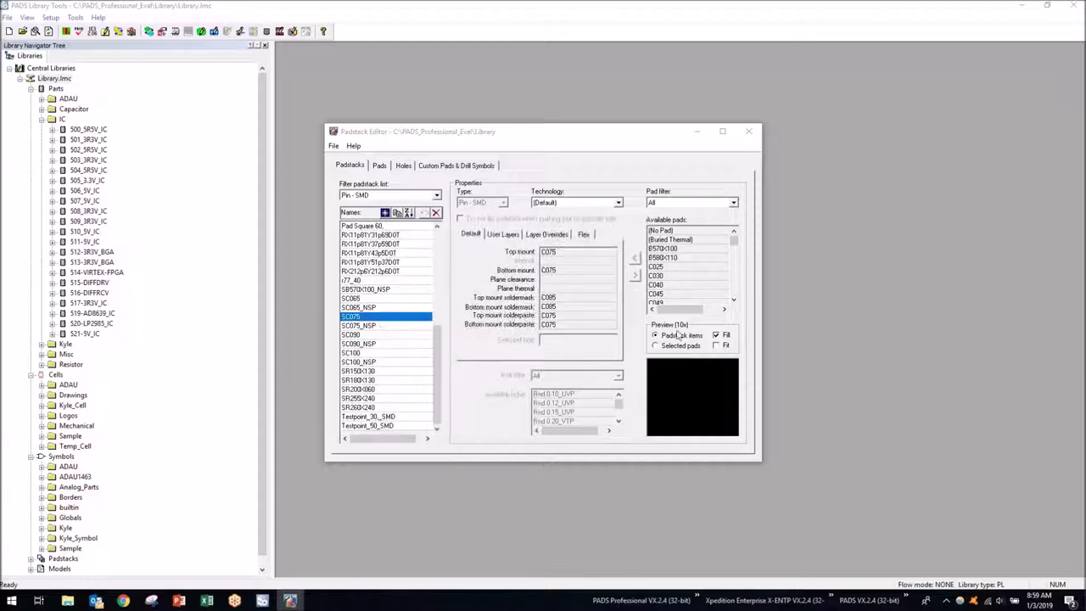
Preview the top mount soldermask, top mount solderpaste and bottom mount soldermask pads of padstack SC075
{"action": "left_click", "coordinate": [575, 298]}
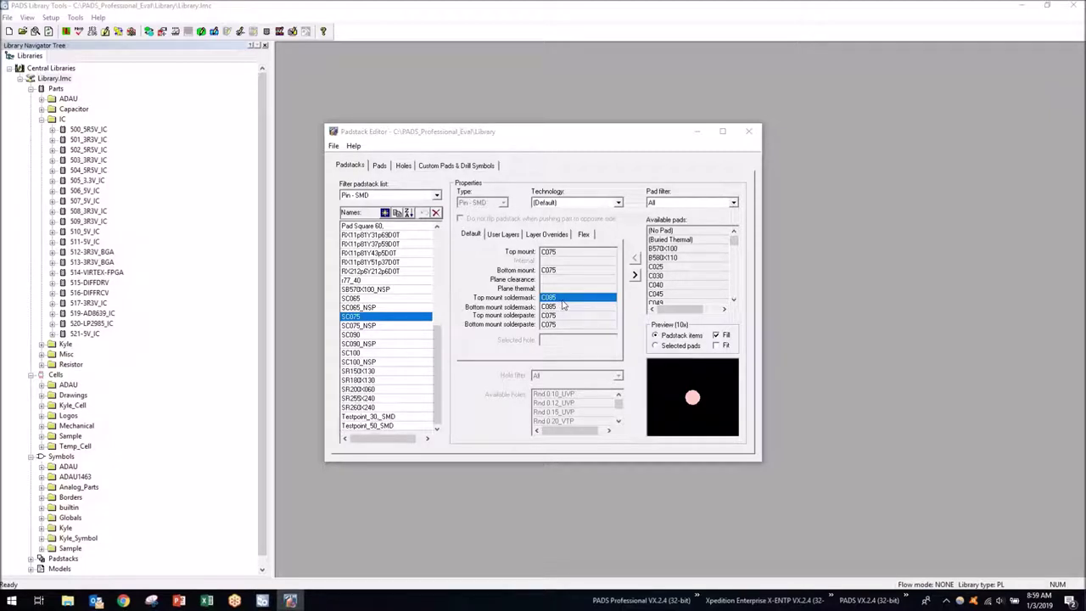
{"action": "left_click", "coordinate": [566, 316]}
{"action": "left_click", "coordinate": [564, 306]}
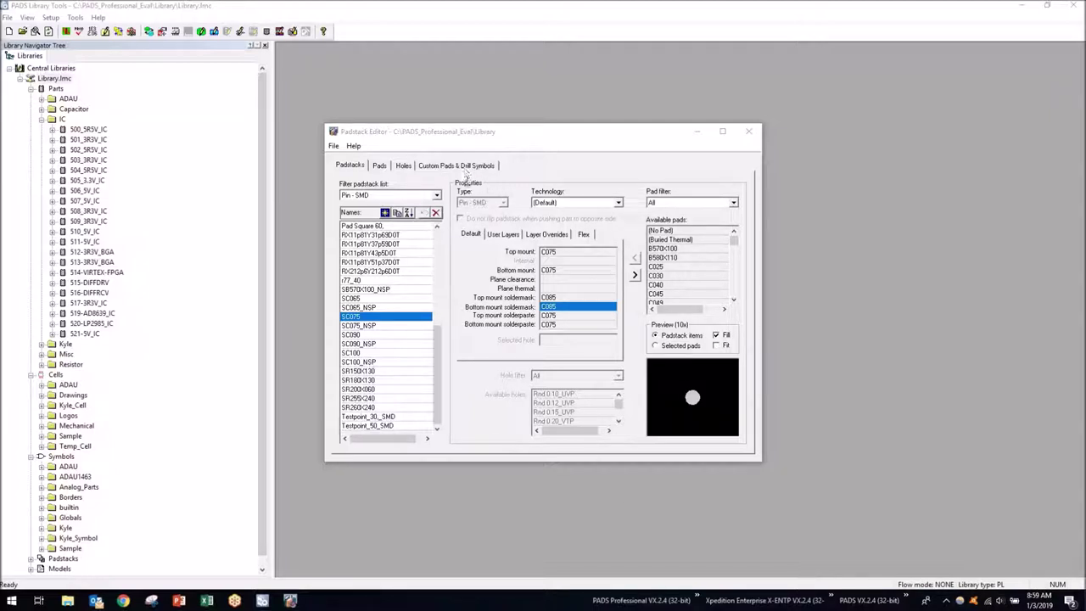
Add a new custom pad named Oblong_Polygon_Pad and move the drawing tools clear of the graphics area
{"action": "left_click", "coordinate": [378, 168]}
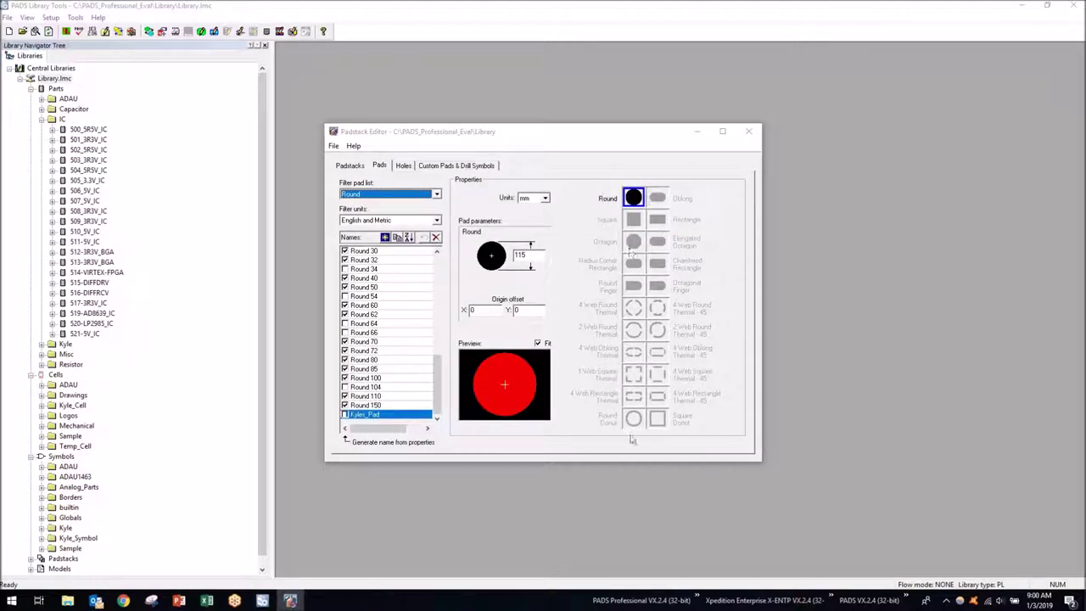
{"action": "left_click", "coordinate": [450, 168]}
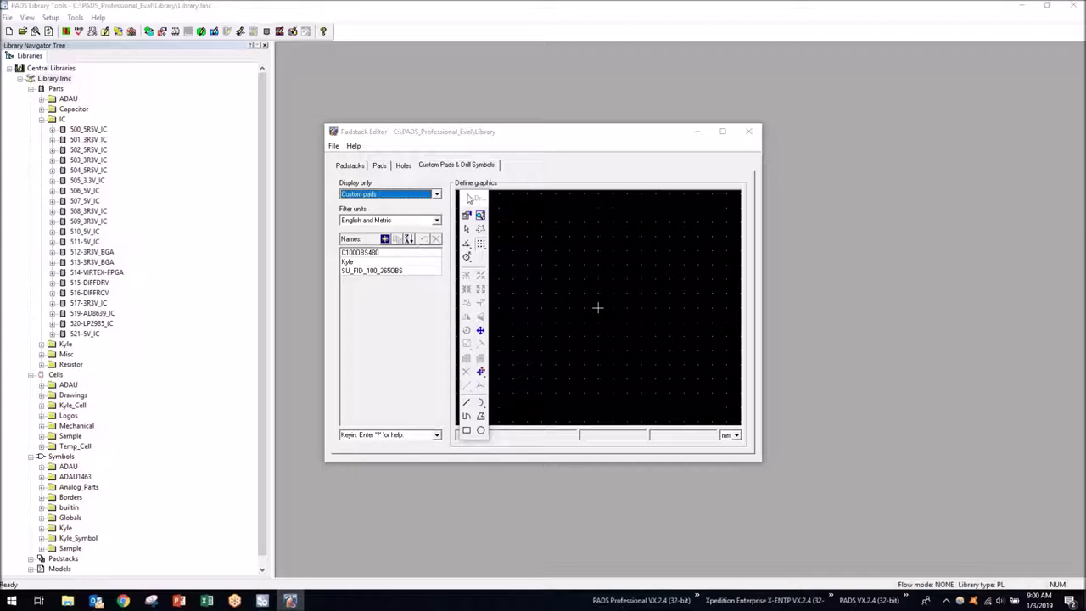
{"action": "left_click_drag", "start_coordinate": [472, 197], "coordinate": [382, 221]}
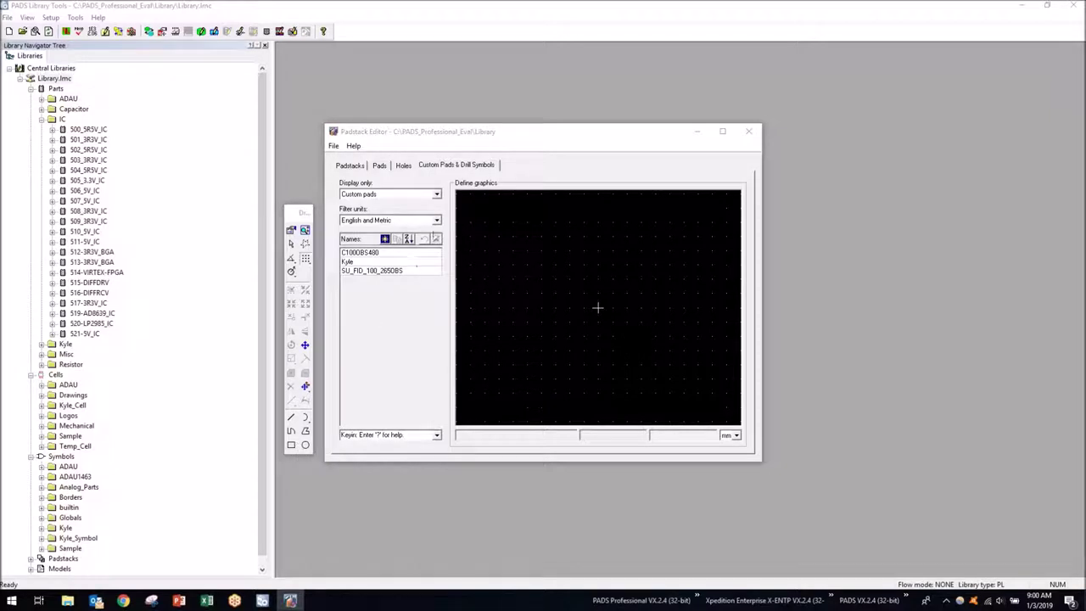
{"action": "left_click", "coordinate": [385, 240]}
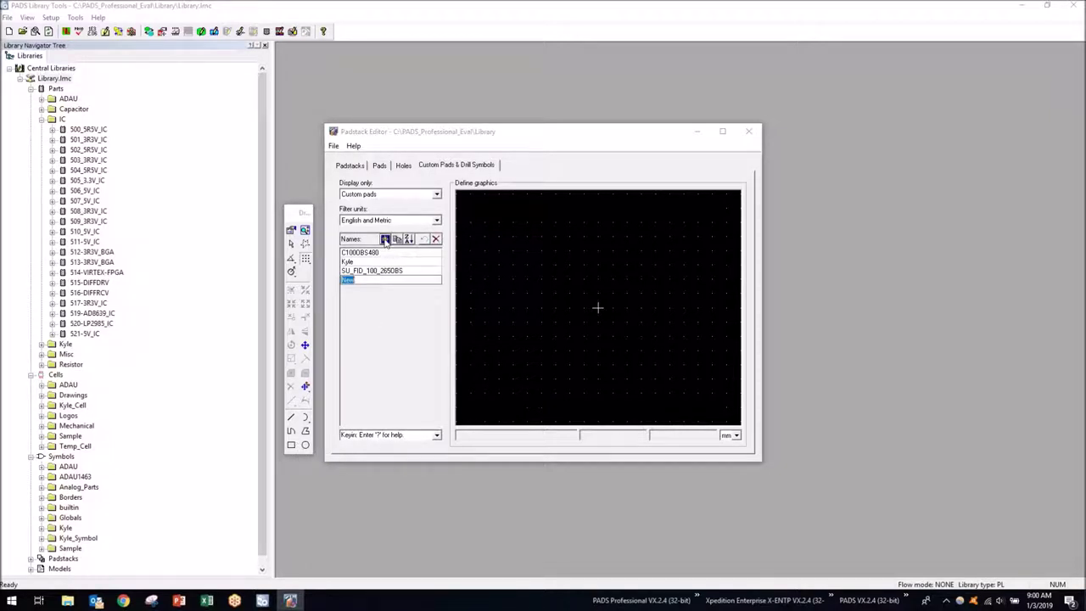
{"action": "type", "text": "Oblong_Polygon_Pad"}
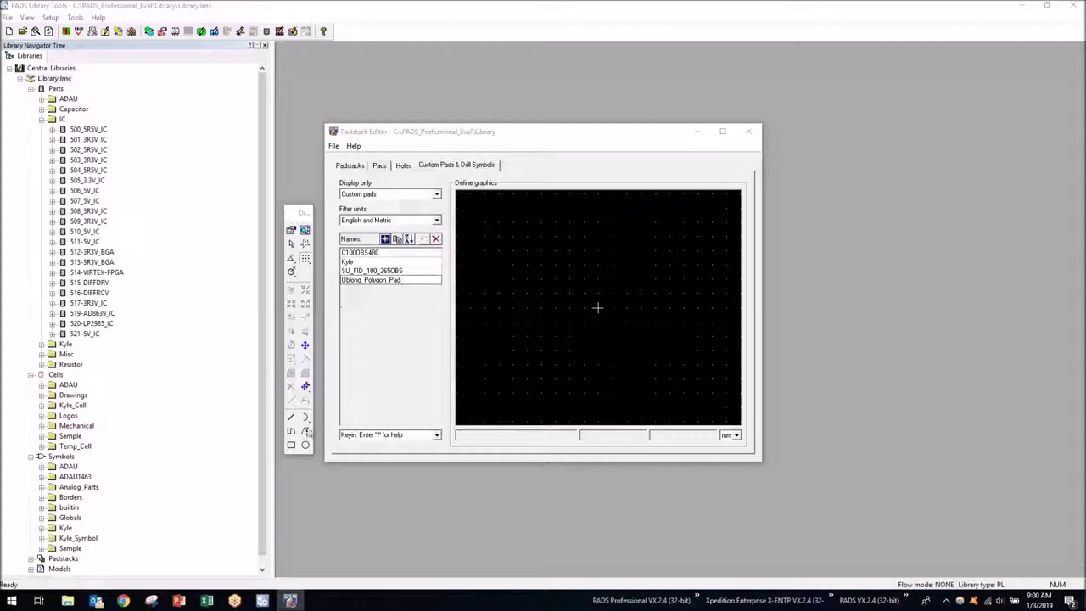
{"action": "key", "text": "Return"}
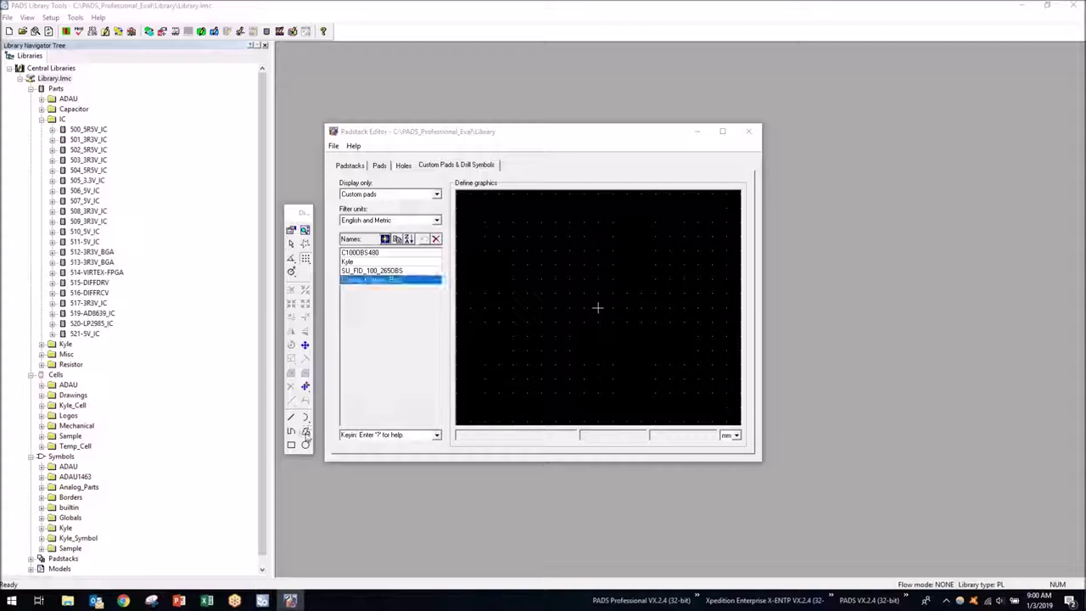
Draw a closed L-shaped polygon about 3.3 mm tall around the origin, with its upper-right corner cut out, for Oblong_Polygon_Pad
{"action": "left_click", "coordinate": [470, 222]}
{"action": "left_click", "coordinate": [471, 407]}
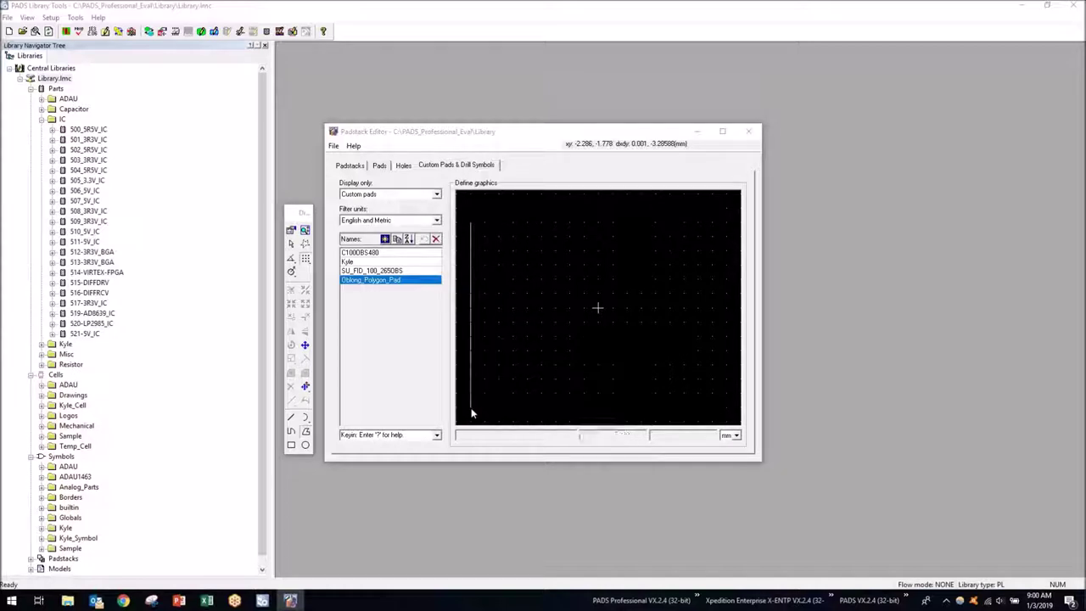
{"action": "left_click", "coordinate": [683, 405]}
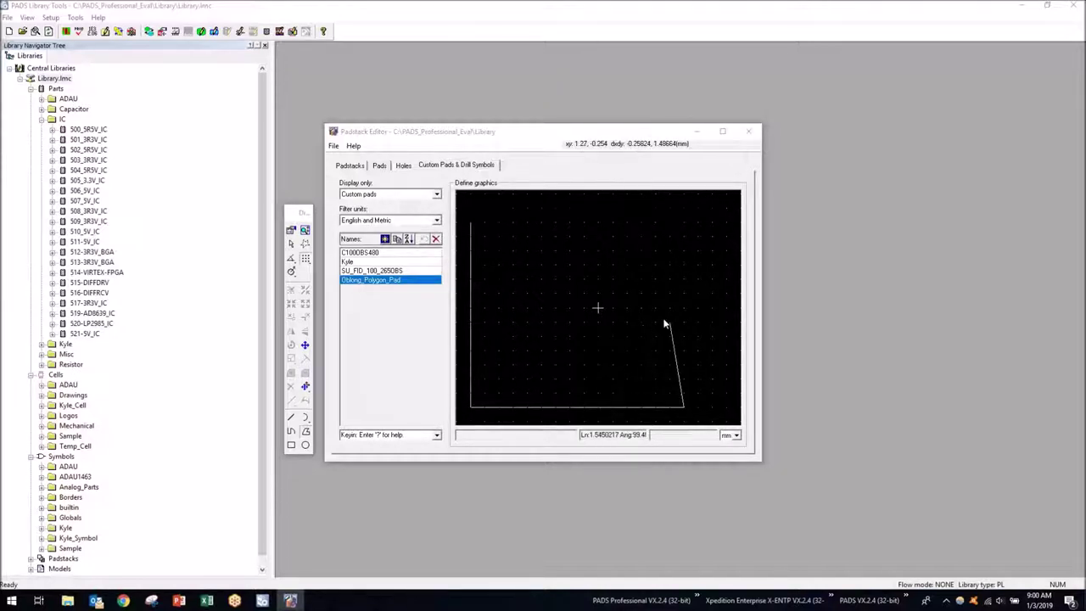
{"action": "left_click", "coordinate": [684, 294]}
{"action": "left_click", "coordinate": [569, 293]}
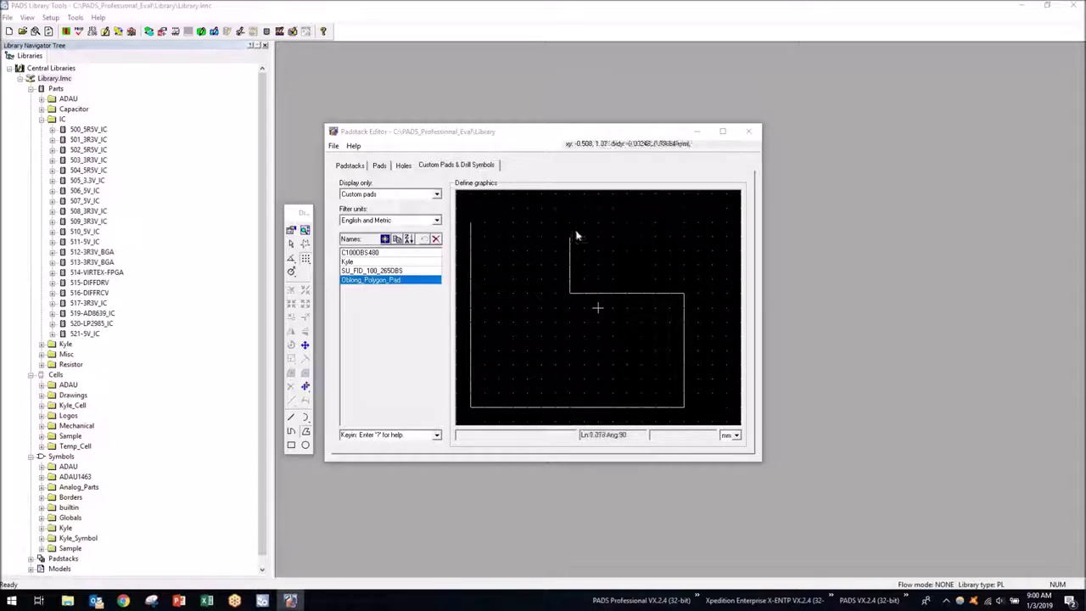
{"action": "left_click", "coordinate": [569, 223]}
{"action": "left_click", "coordinate": [469, 223]}
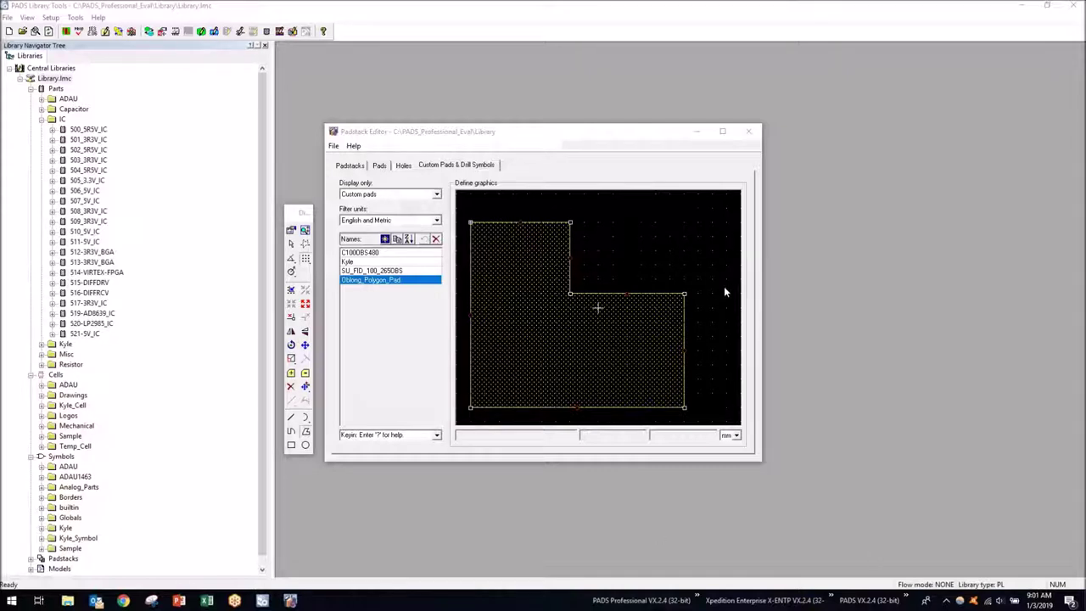
{"action": "left_click", "coordinate": [709, 265]}
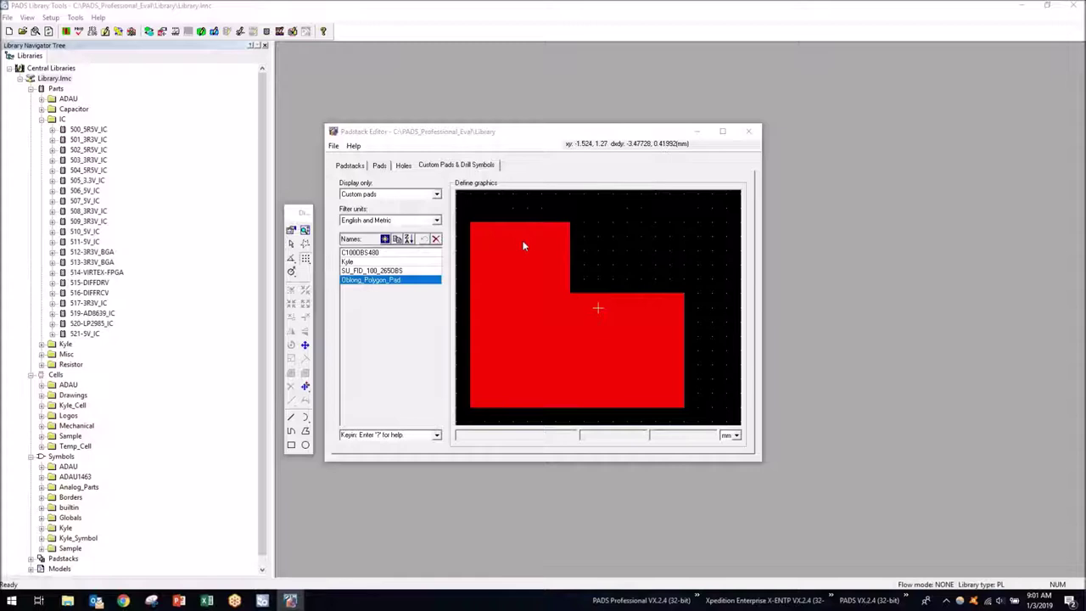
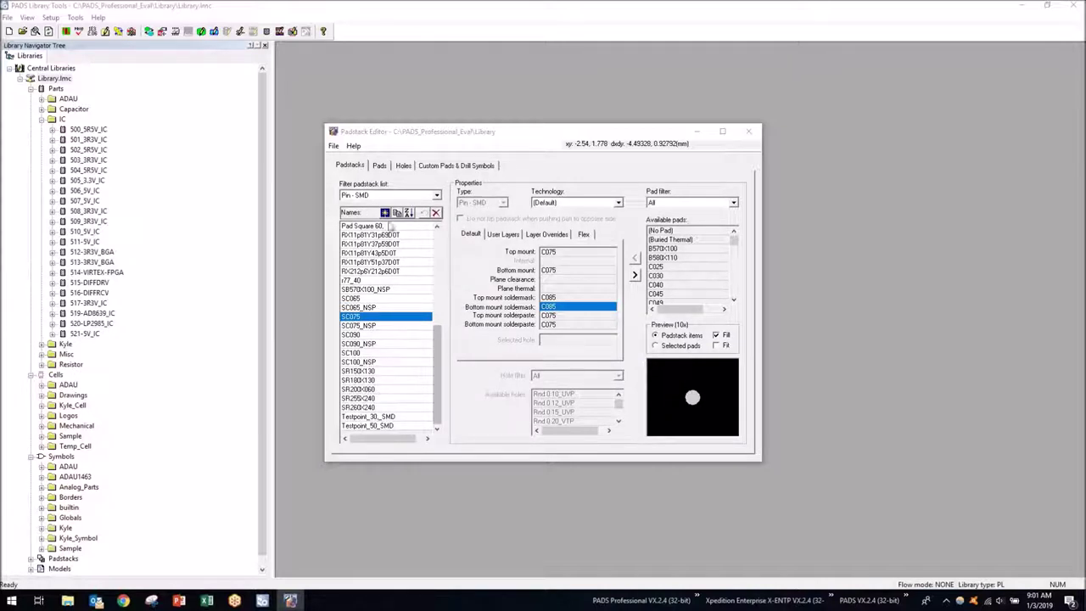
Add a new Pin - SMD padstack named Polygon_PAD
{"action": "left_click", "coordinate": [384, 212]}
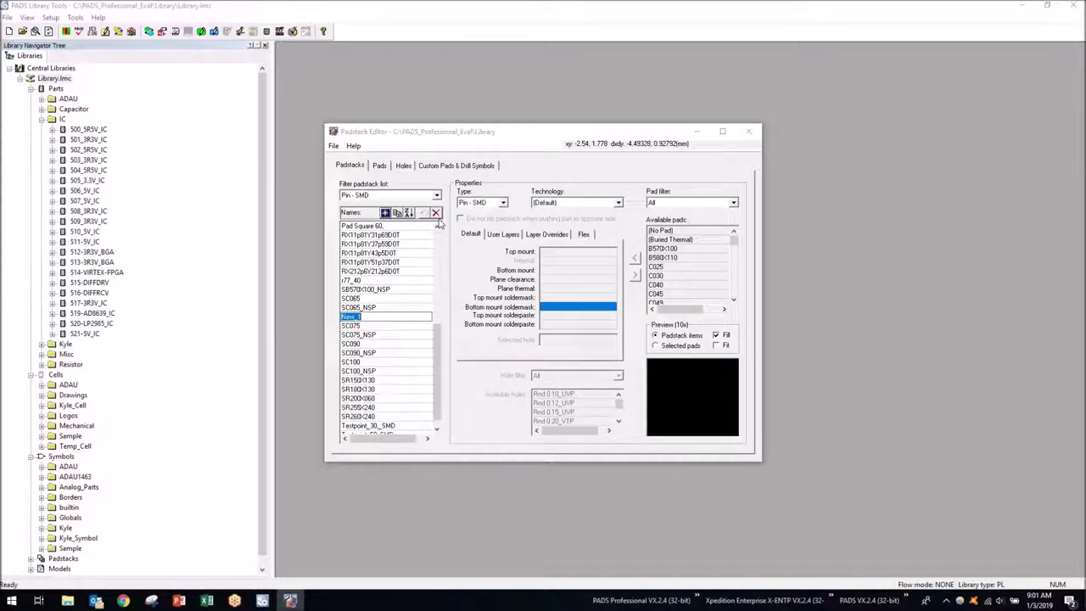
{"action": "type", "text": "Pa"}
{"action": "type", "text": "lygon_PAD"}
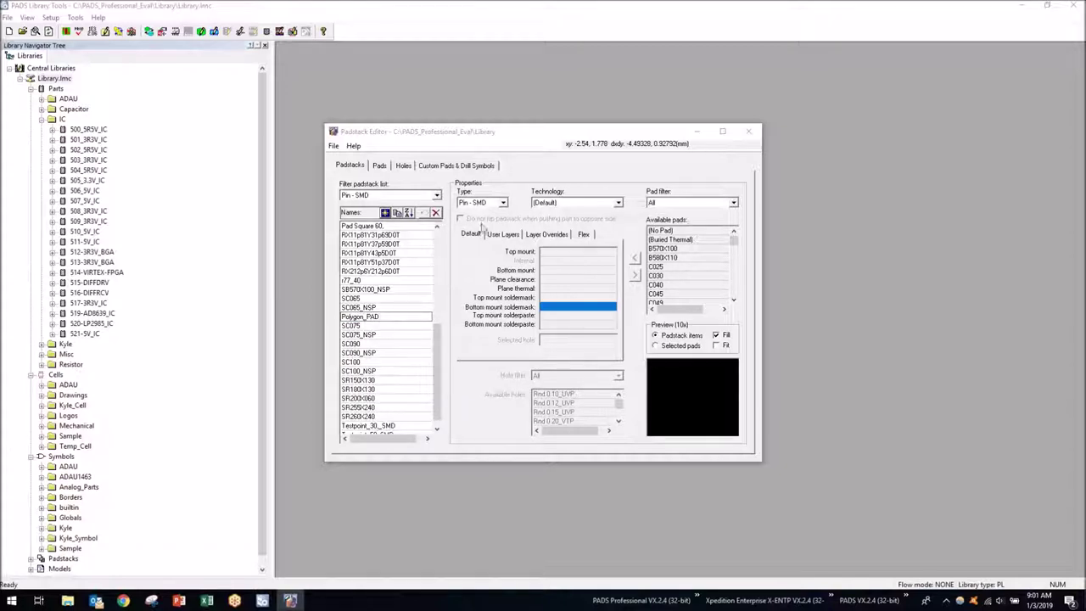
Assign Oblong_Polygon_Pad to the top mount and bottom mount layers of the Polygon_PAD padstack
{"action": "left_click", "coordinate": [733, 204]}
{"action": "left_click", "coordinate": [732, 208]}
{"action": "left_click_drag", "start_coordinate": [735, 235], "coordinate": [733, 263]}
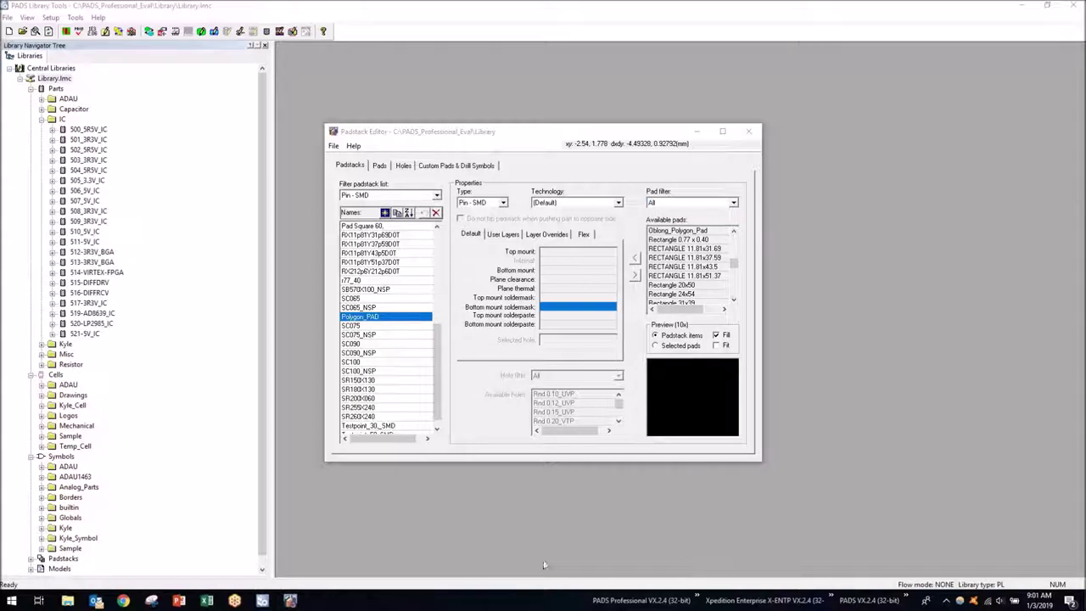
{"action": "left_click", "coordinate": [691, 231]}
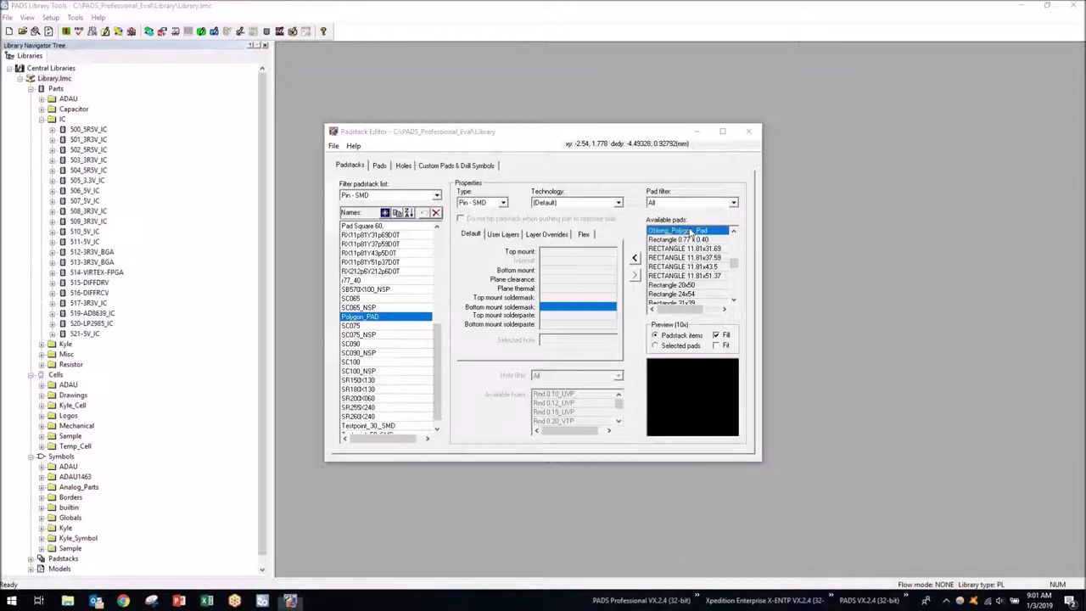
{"action": "left_click", "coordinate": [567, 253]}
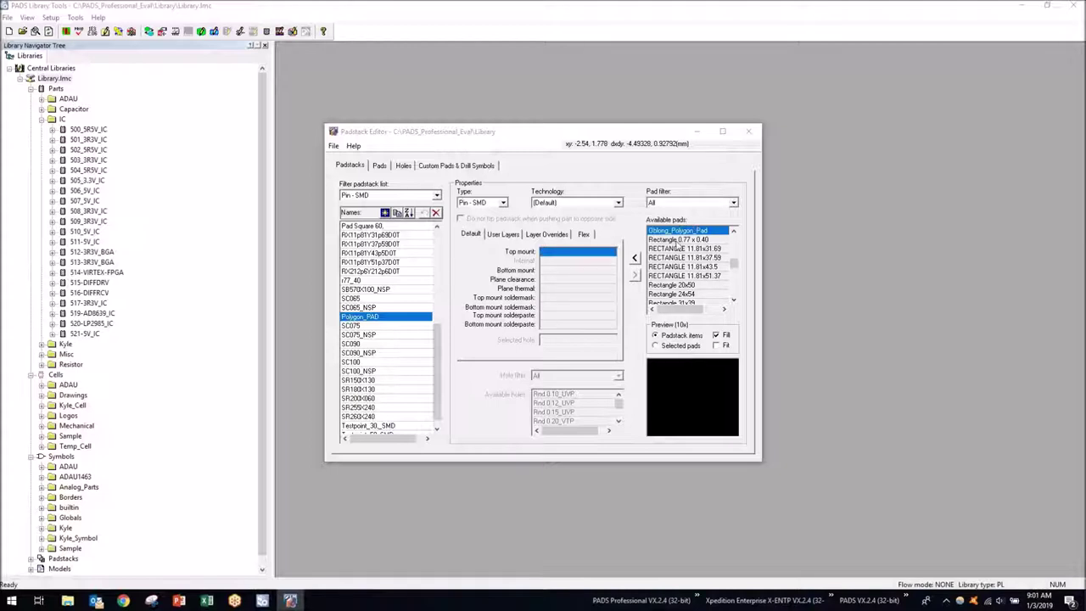
{"action": "left_click", "coordinate": [635, 257]}
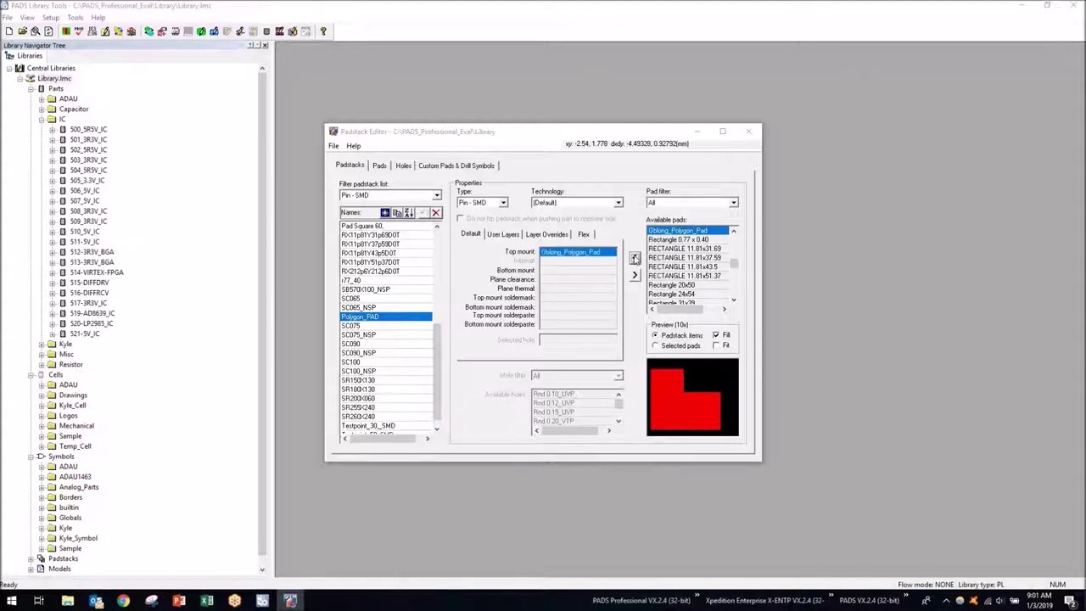
{"action": "left_click", "coordinate": [563, 270]}
{"action": "left_click", "coordinate": [635, 257]}
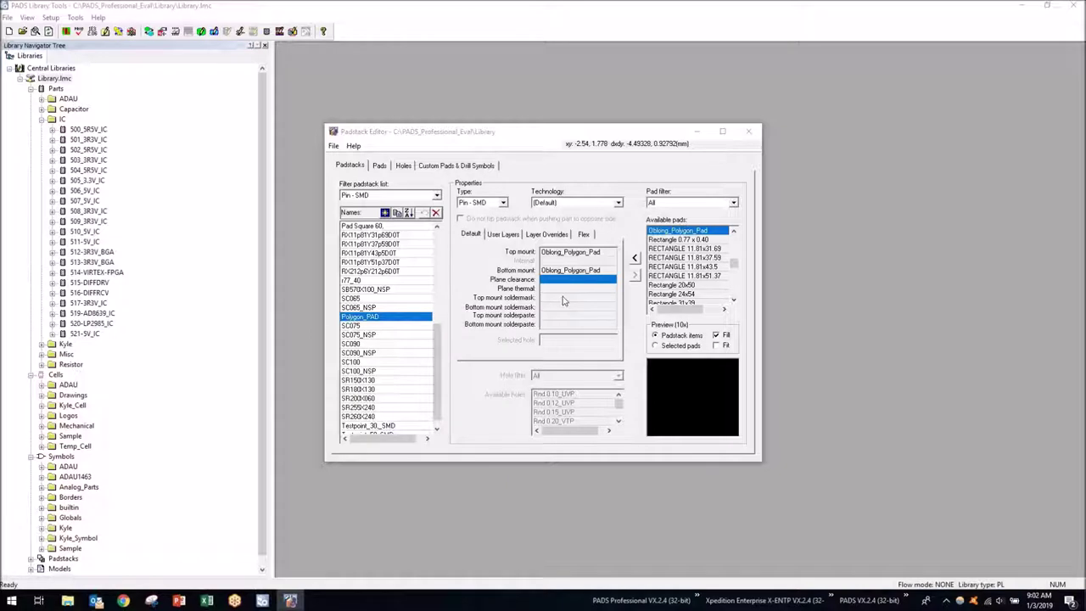
Assign Oblong_Polygon_Pad to the top and bottom mount soldermask and solderpaste layers of Polygon_PAD
{"action": "left_click_drag", "start_coordinate": [564, 299], "coordinate": [558, 337]}
{"action": "left_click", "coordinate": [563, 324]}
{"action": "left_click_drag", "start_coordinate": [566, 298], "coordinate": [567, 333]}
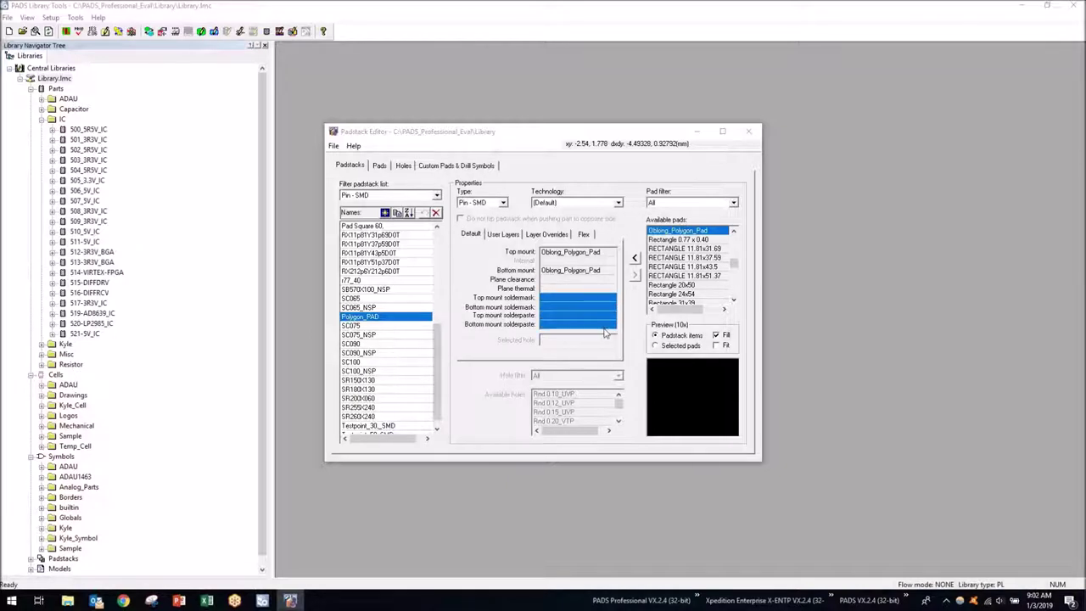
{"action": "left_click", "coordinate": [635, 257]}
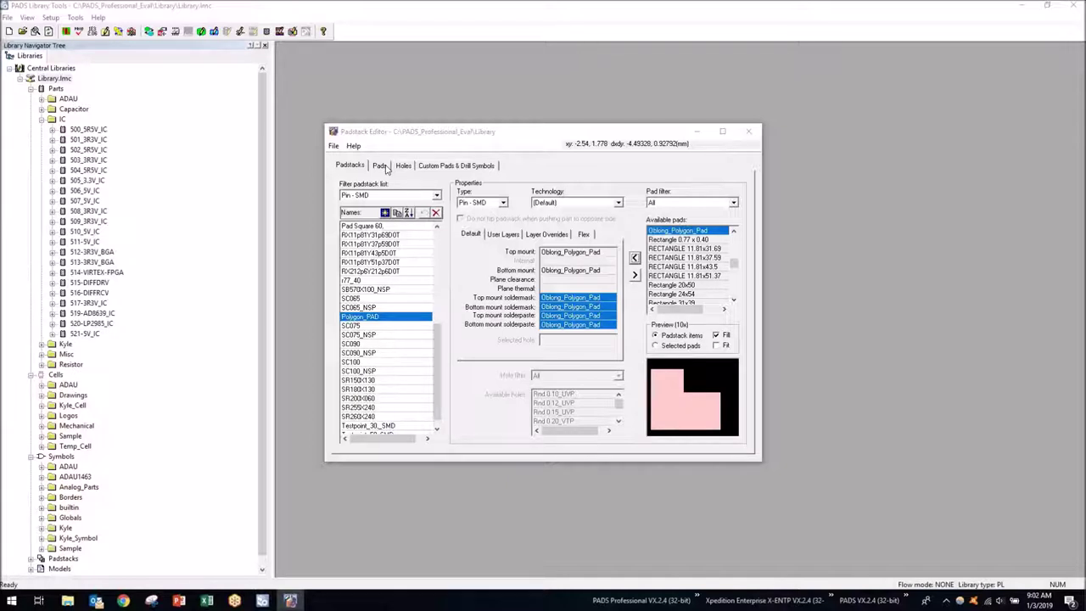
Open the Padstack Editor help contents, review the Padstacks tab field descriptions, and return to the Padstack Editor
{"action": "left_click", "coordinate": [353, 146]}
{"action": "left_click", "coordinate": [355, 146]}
{"action": "left_click_drag", "start_coordinate": [404, 132], "coordinate": [379, 128]}
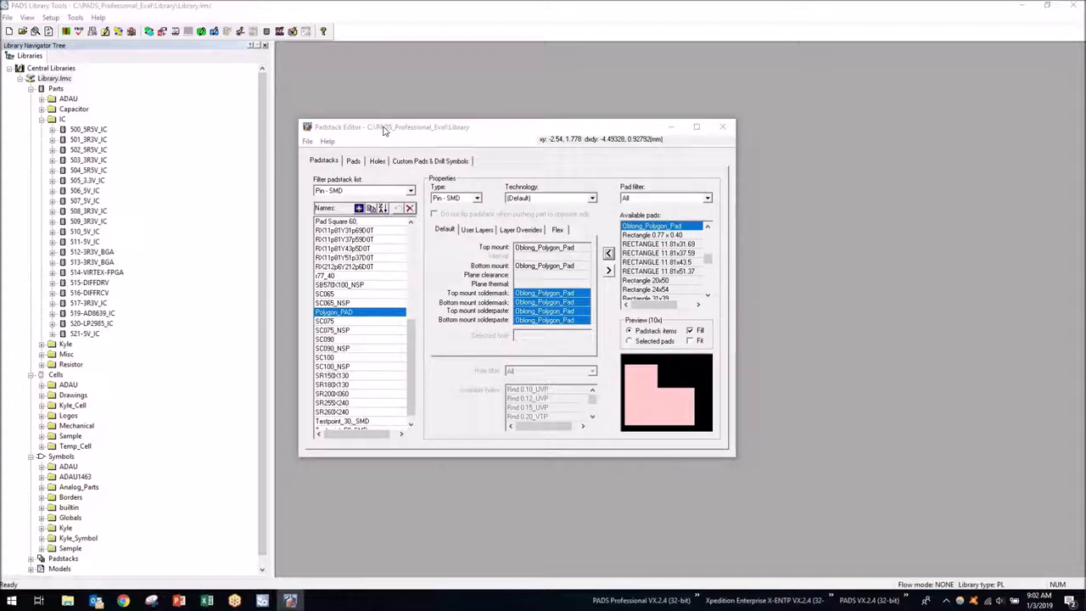
{"action": "left_click", "coordinate": [328, 142]}
{"action": "left_click", "coordinate": [341, 162]}
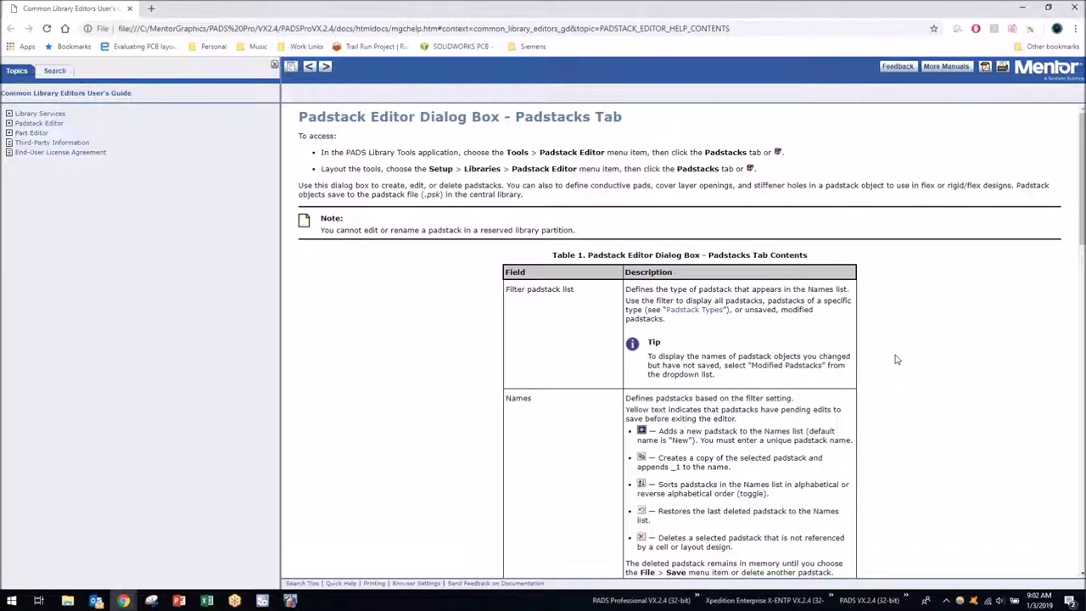
{"action": "scroll", "coordinate": [909, 338], "scroll_direction": "down", "scroll_amount": 5}
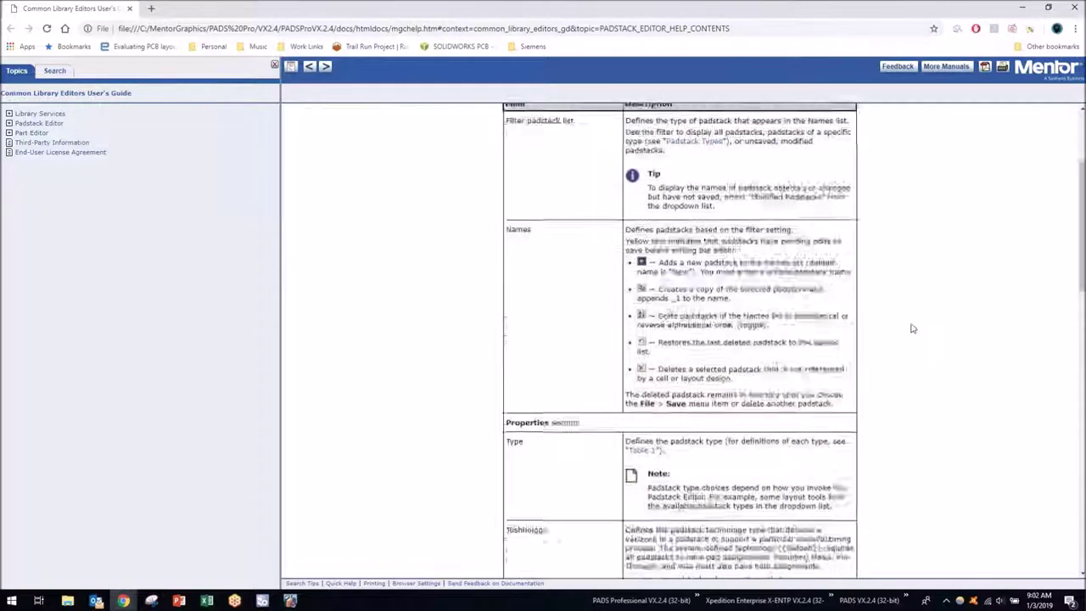
{"action": "scroll", "coordinate": [904, 318], "scroll_direction": "down", "scroll_amount": 5}
{"action": "scroll", "coordinate": [897, 317], "scroll_direction": "up", "scroll_amount": 10}
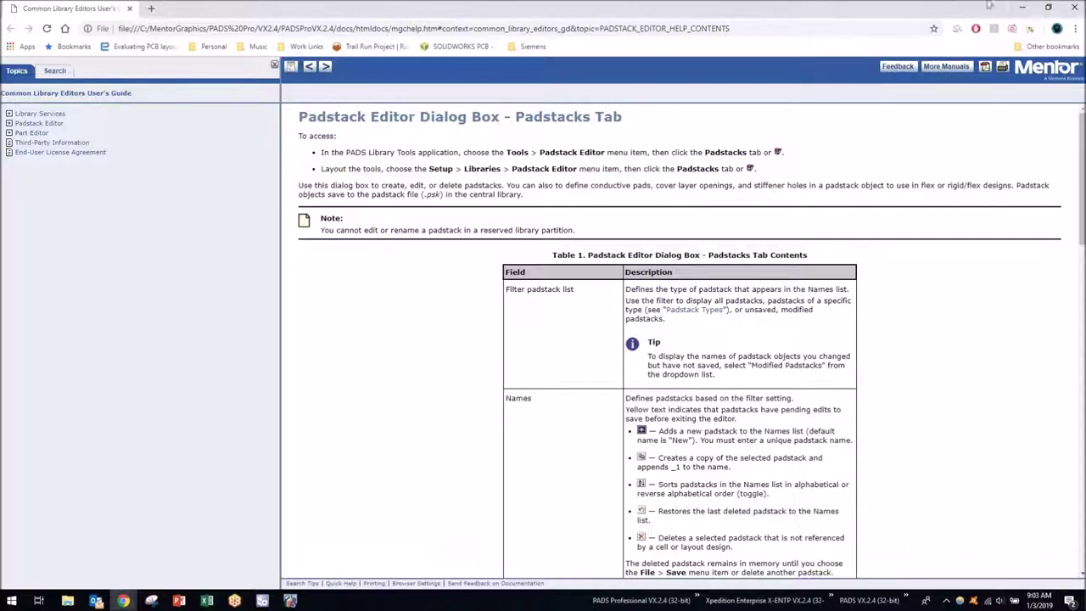
{"action": "left_click", "coordinate": [1022, 7]}
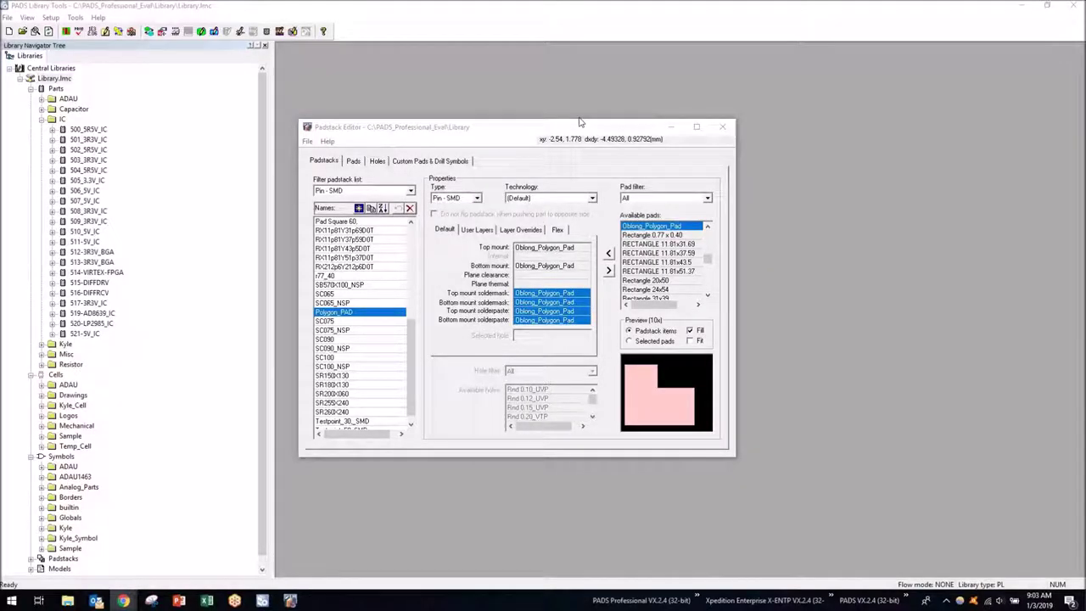
Save the Polygon_PAD padstack and close the Padstack Editor
{"action": "left_click", "coordinate": [308, 140]}
{"action": "left_click", "coordinate": [308, 142]}
{"action": "left_click", "coordinate": [308, 142]}
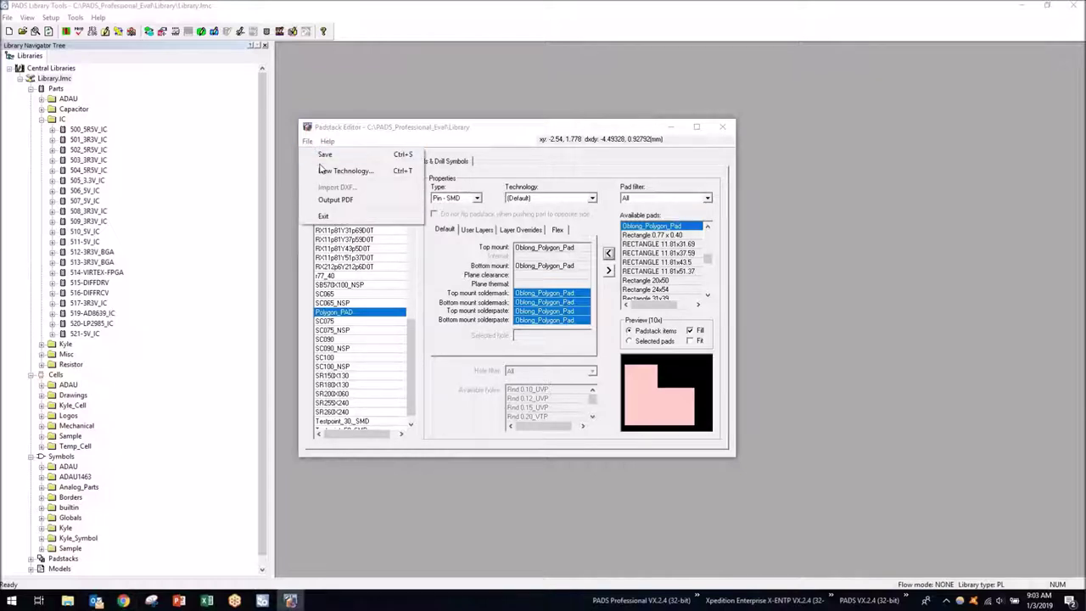
{"action": "left_click", "coordinate": [322, 155]}
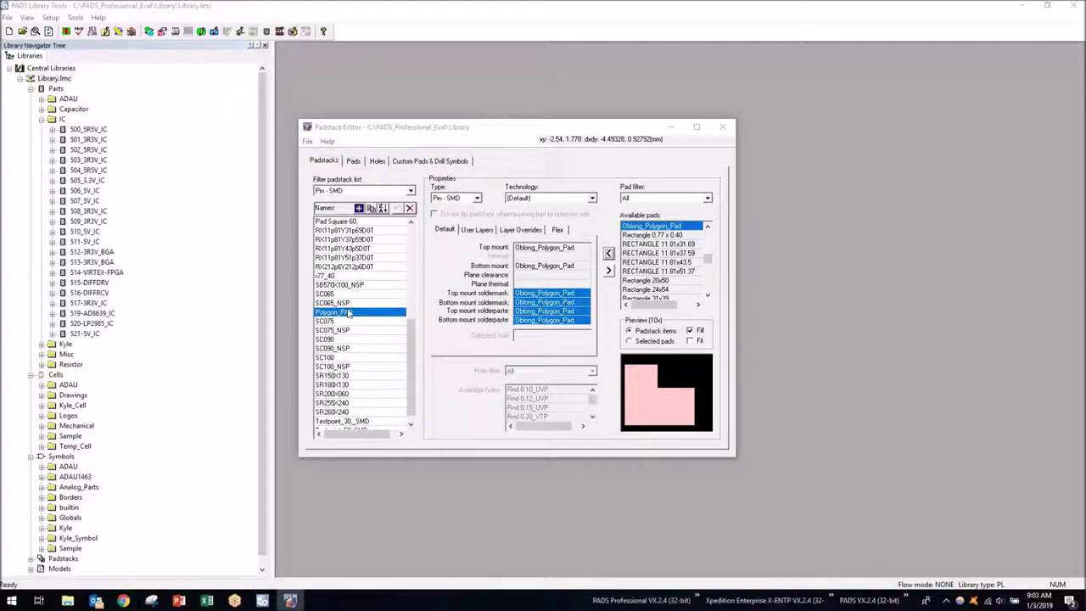
{"action": "left_click", "coordinate": [722, 126]}
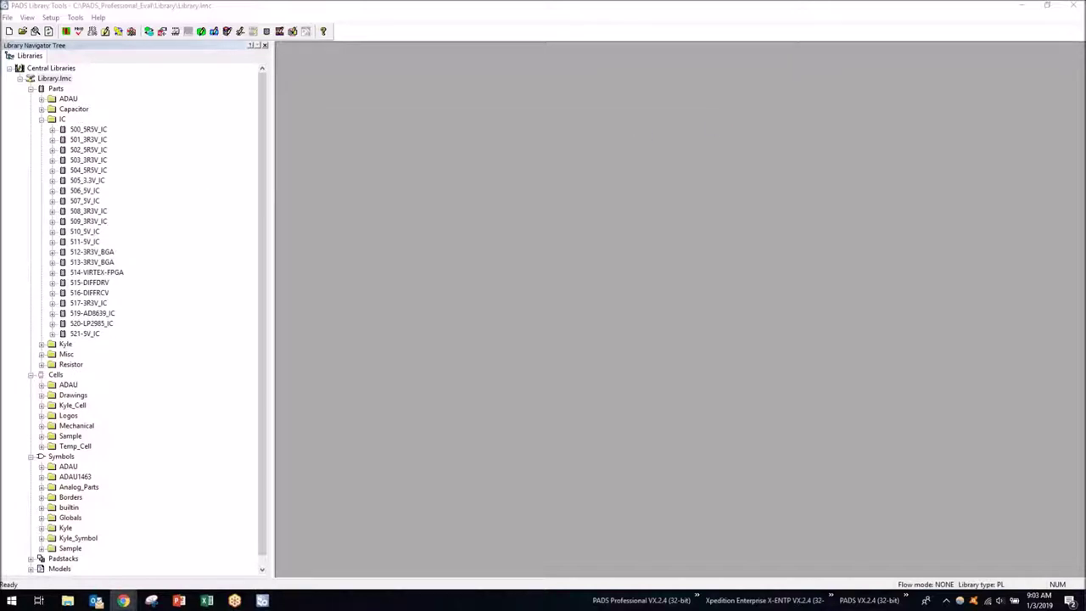
Collapse the IC parts partition and expand the Kyle_Cell cell partition in the library tree
{"action": "left_click", "coordinate": [42, 120]}
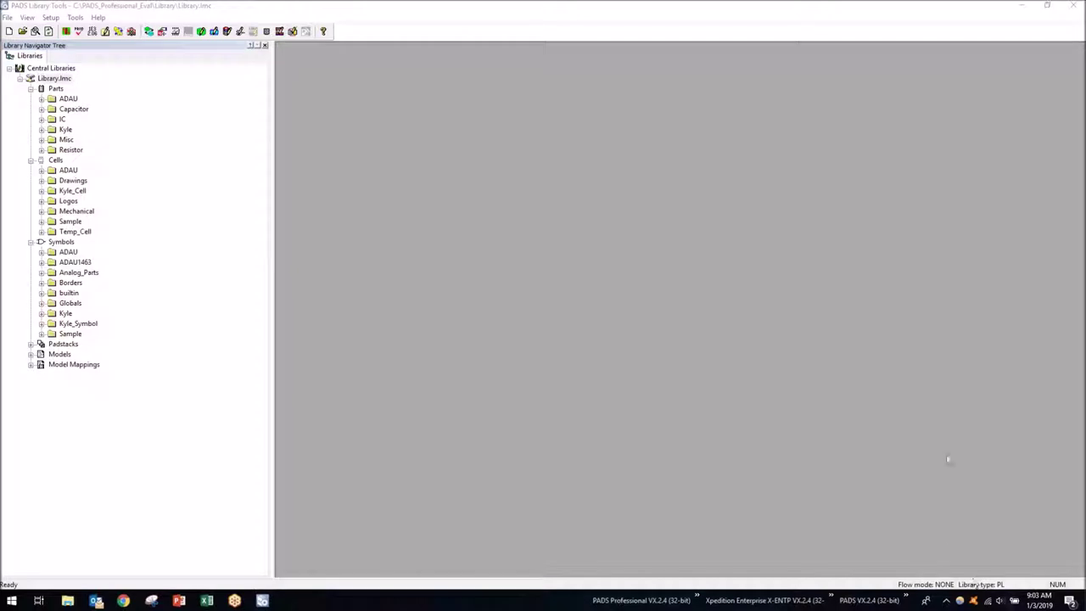
{"action": "left_click", "coordinate": [42, 191]}
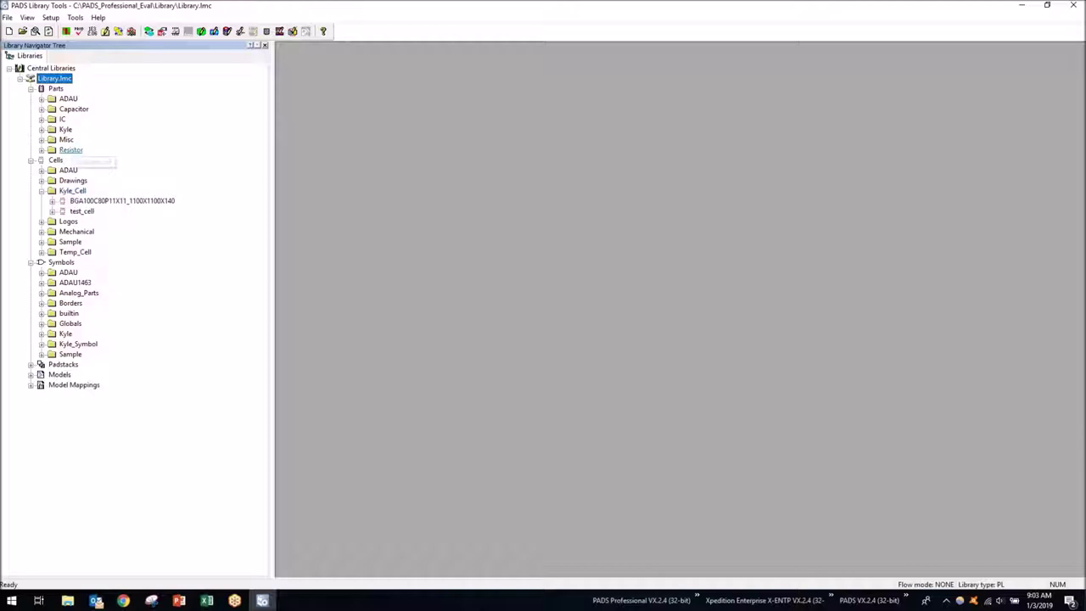
{"action": "right_click", "coordinate": [55, 161]}
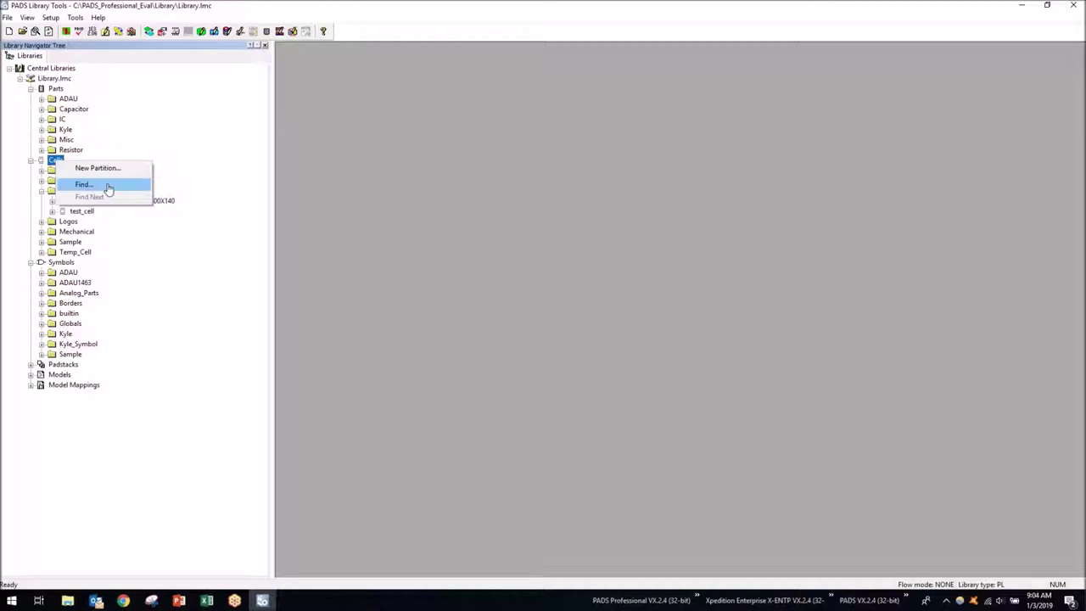
{"action": "left_click", "coordinate": [242, 190]}
Launch the PADS Land Pattern Creator for the Kyle_Cell partition
{"action": "left_click_drag", "start_coordinate": [104, 199], "coordinate": [72, 196]}
{"action": "right_click", "coordinate": [72, 195]}
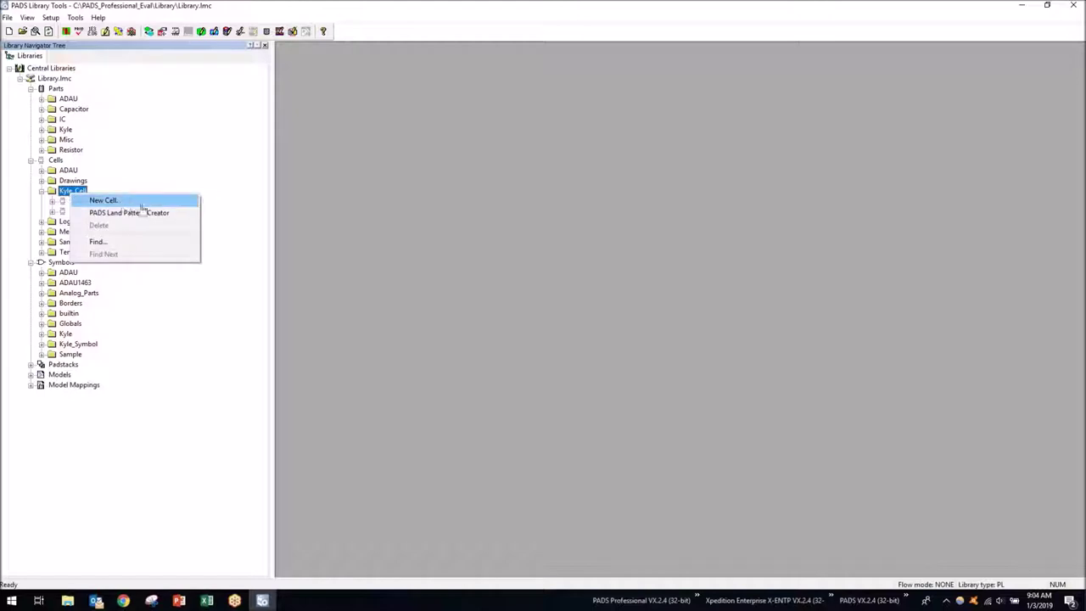
{"action": "key", "text": "Escape"}
{"action": "right_click", "coordinate": [71, 195]}
{"action": "key", "text": "Escape"}
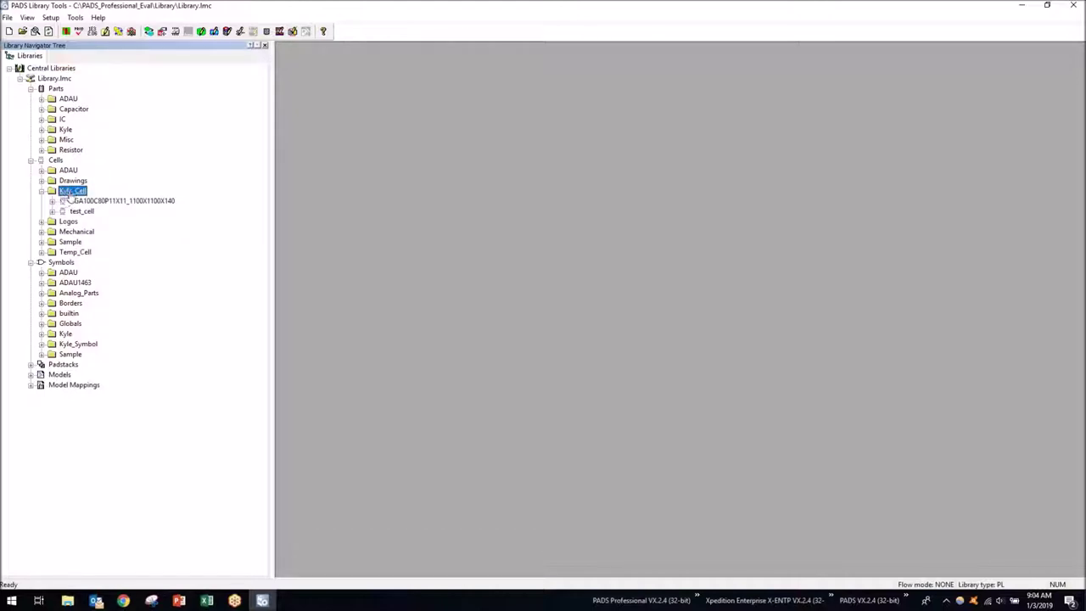
{"action": "right_click", "coordinate": [70, 194]}
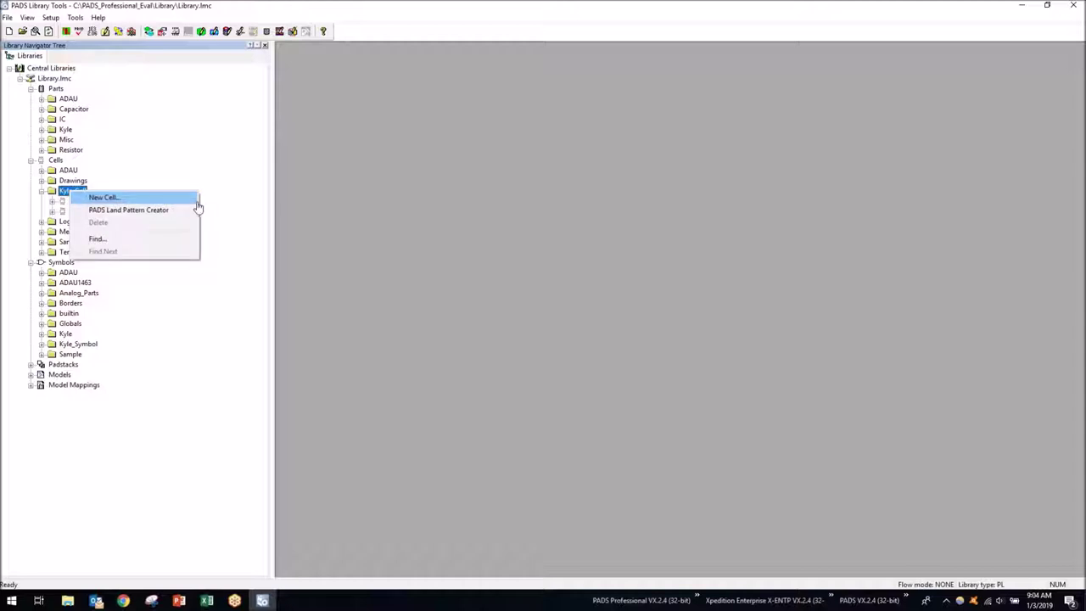
{"action": "left_click", "coordinate": [150, 210]}
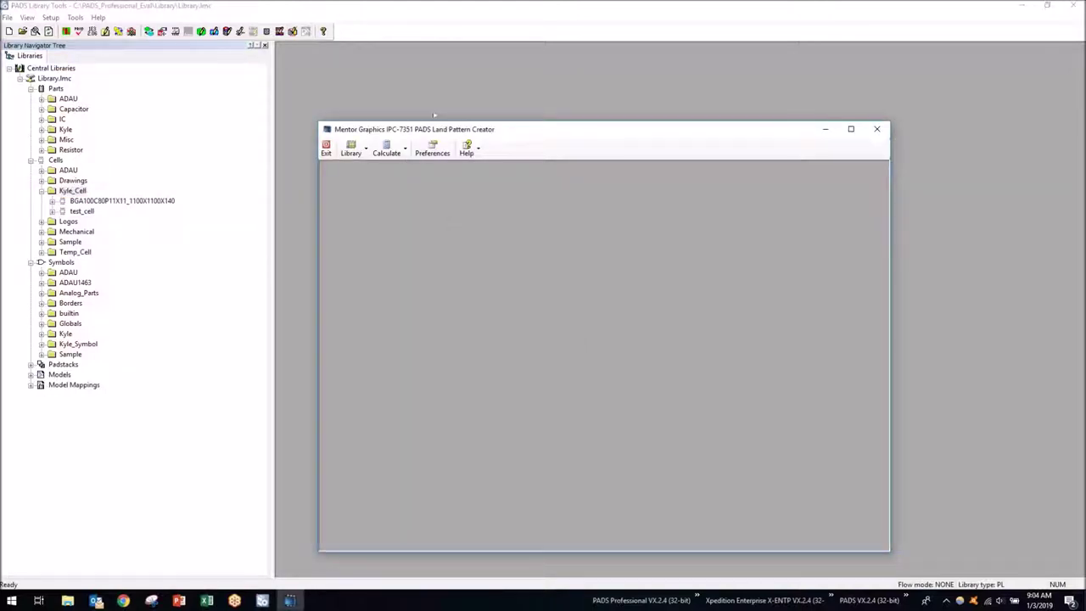
{"action": "left_click_drag", "start_coordinate": [431, 130], "coordinate": [395, 71]}
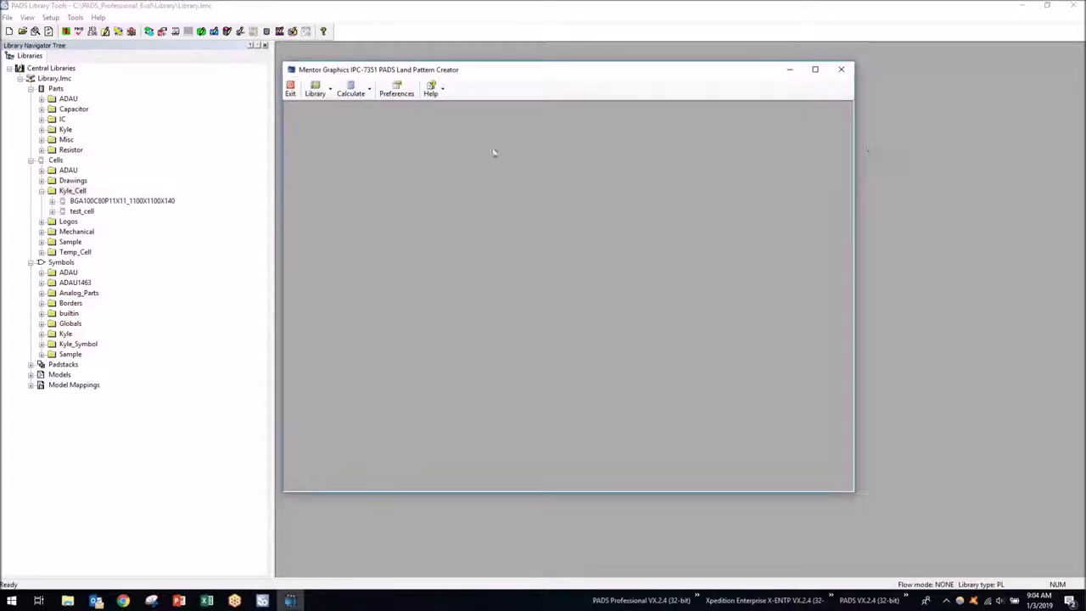
Open the SMD Calculator's component family selection and move it clear of the window corner
{"action": "left_click", "coordinate": [367, 94]}
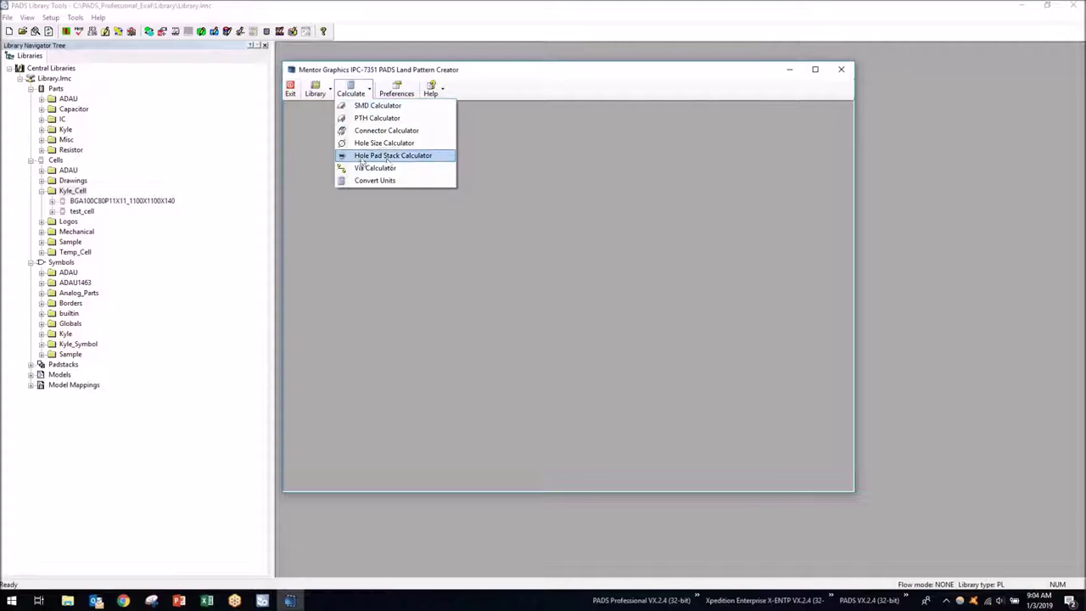
{"action": "left_click", "coordinate": [395, 111]}
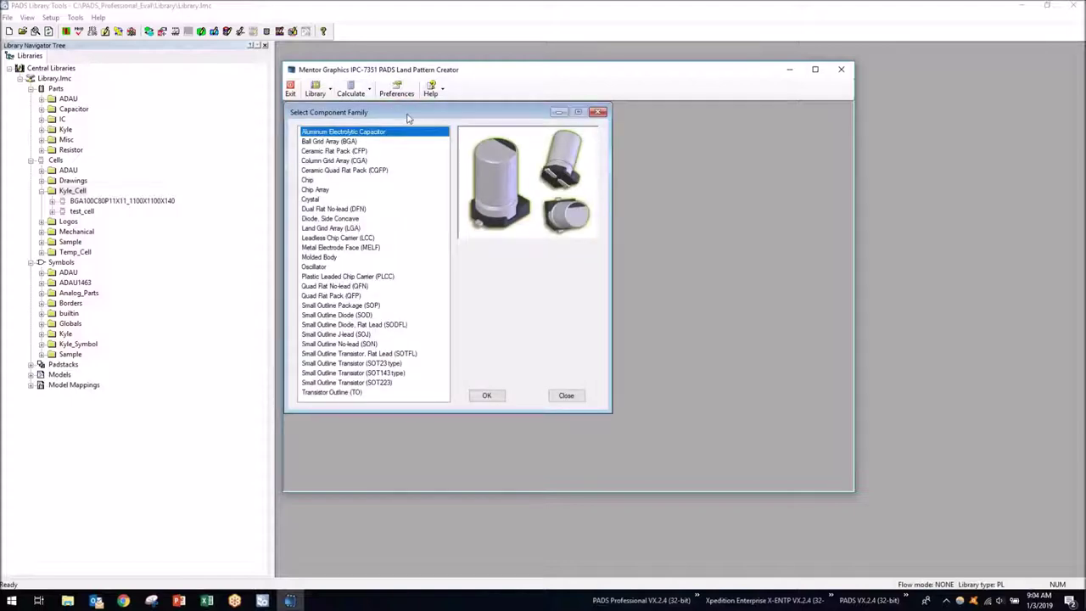
{"action": "left_click_drag", "start_coordinate": [405, 115], "coordinate": [585, 186]}
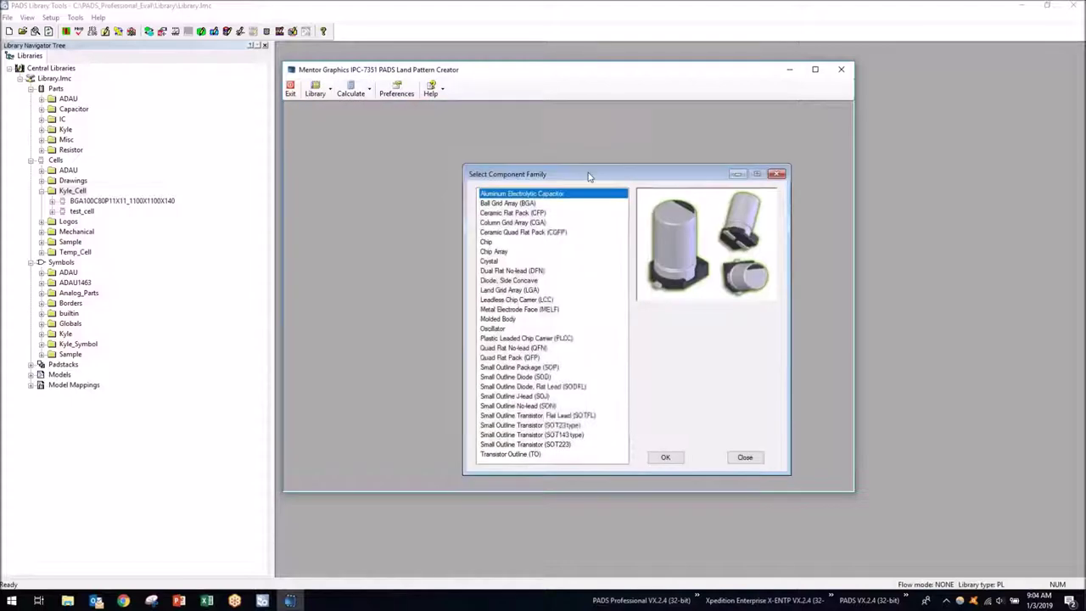
Preview the small outline diode, small outline transistor and Transistor Outline (TO) component families
{"action": "left_click", "coordinate": [518, 378]}
{"action": "left_click", "coordinate": [517, 415]}
{"action": "left_click", "coordinate": [519, 425]}
{"action": "left_click", "coordinate": [523, 443]}
{"action": "left_click", "coordinate": [528, 426]}
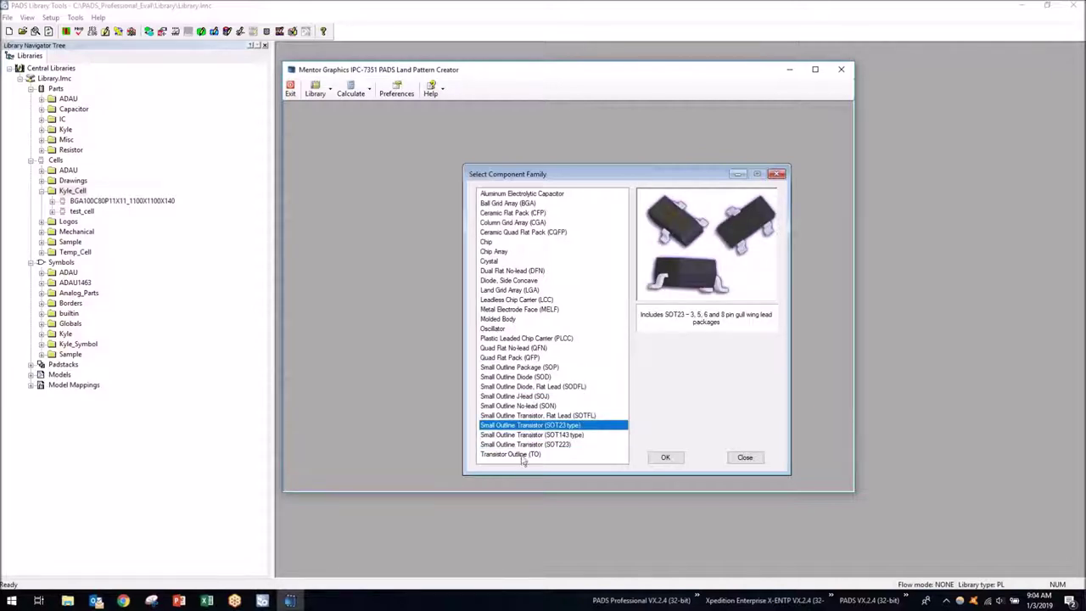
{"action": "left_click", "coordinate": [522, 456]}
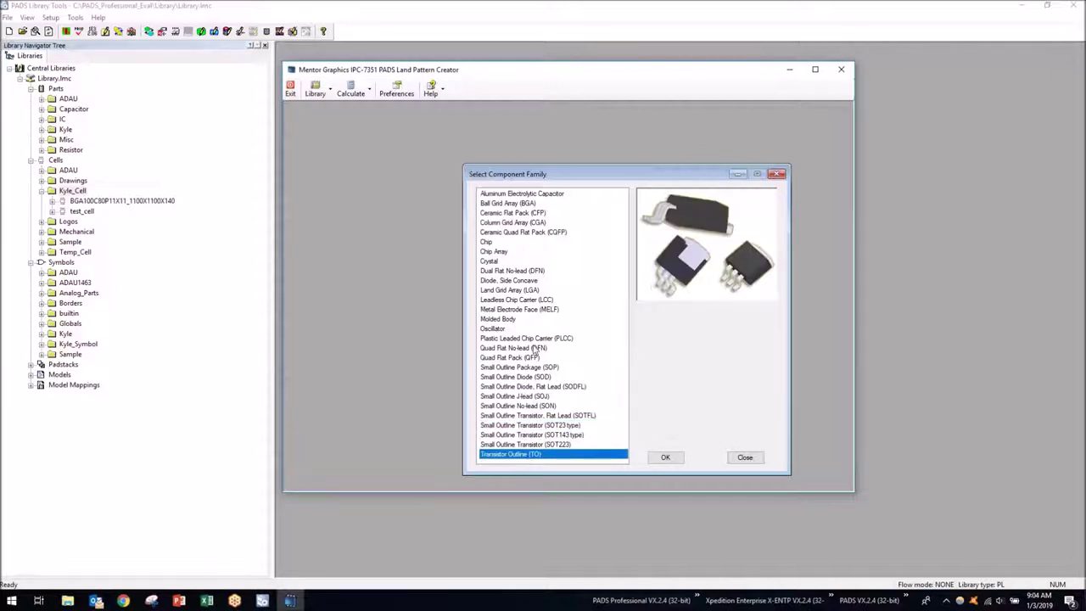
Start a Ball Grid Array (BGA) calculation and fill in its demo component values
{"action": "left_click", "coordinate": [529, 205]}
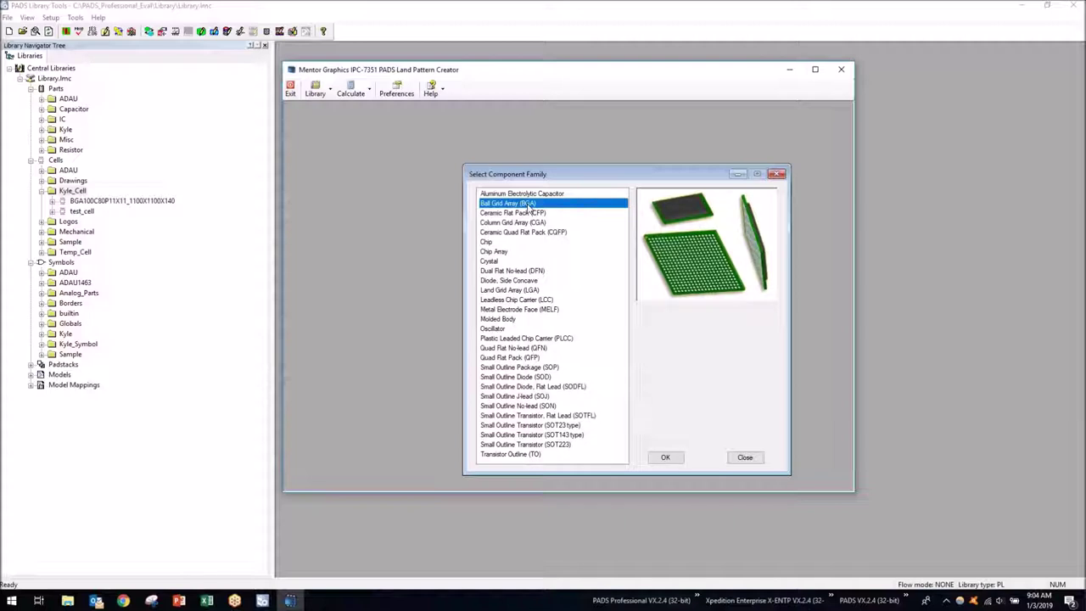
{"action": "left_click", "coordinate": [665, 458]}
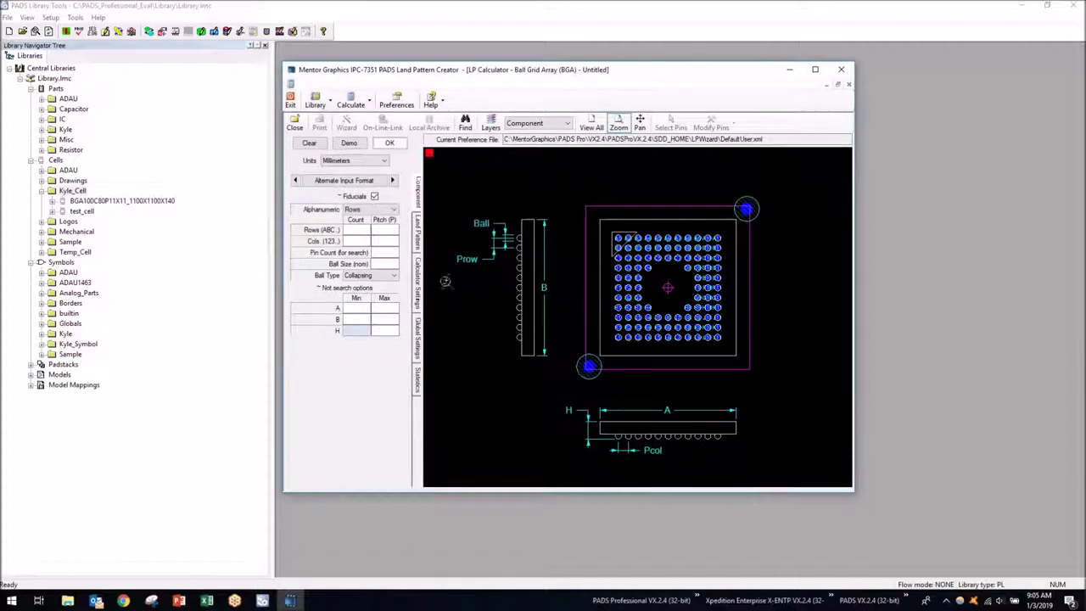
{"action": "left_click", "coordinate": [349, 144]}
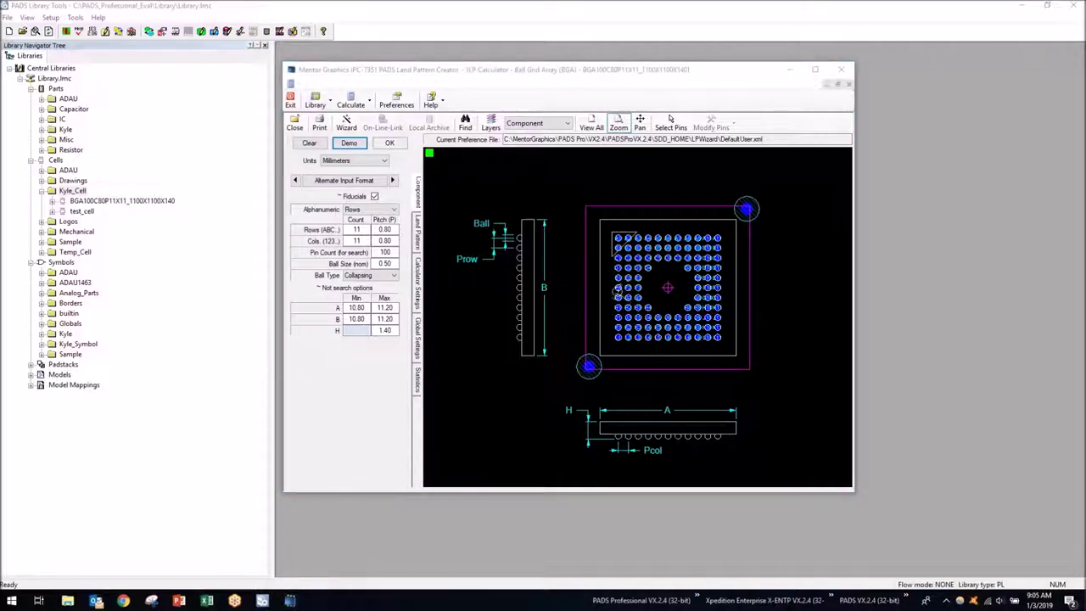
Switch the BGA ball type to non-collapsing and back to Collapsing
{"action": "left_click", "coordinate": [384, 278]}
{"action": "left_click", "coordinate": [374, 292]}
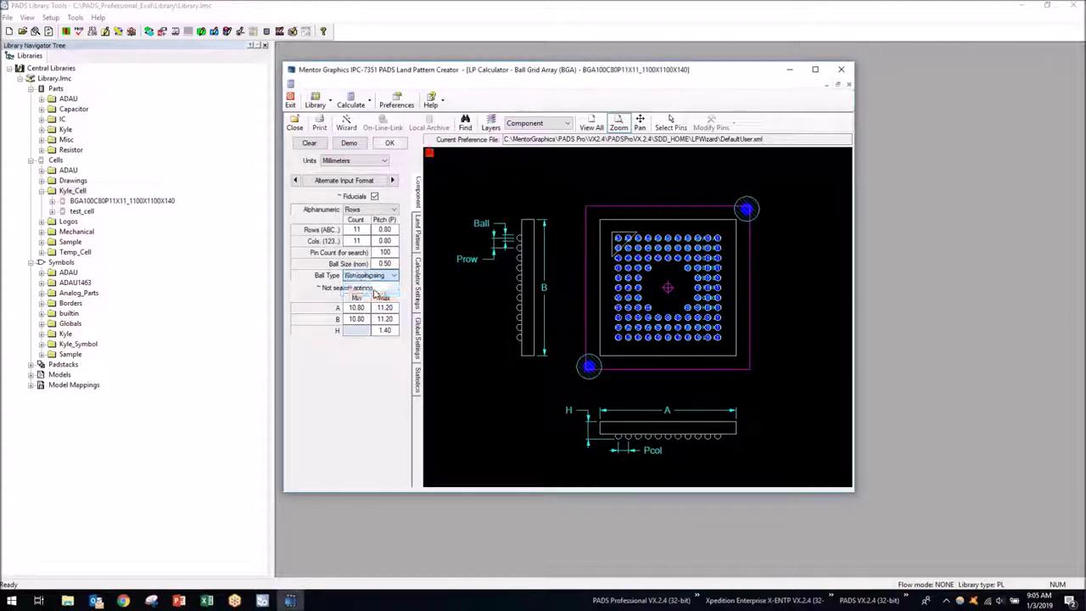
{"action": "left_click", "coordinate": [381, 277]}
{"action": "left_click", "coordinate": [379, 285]}
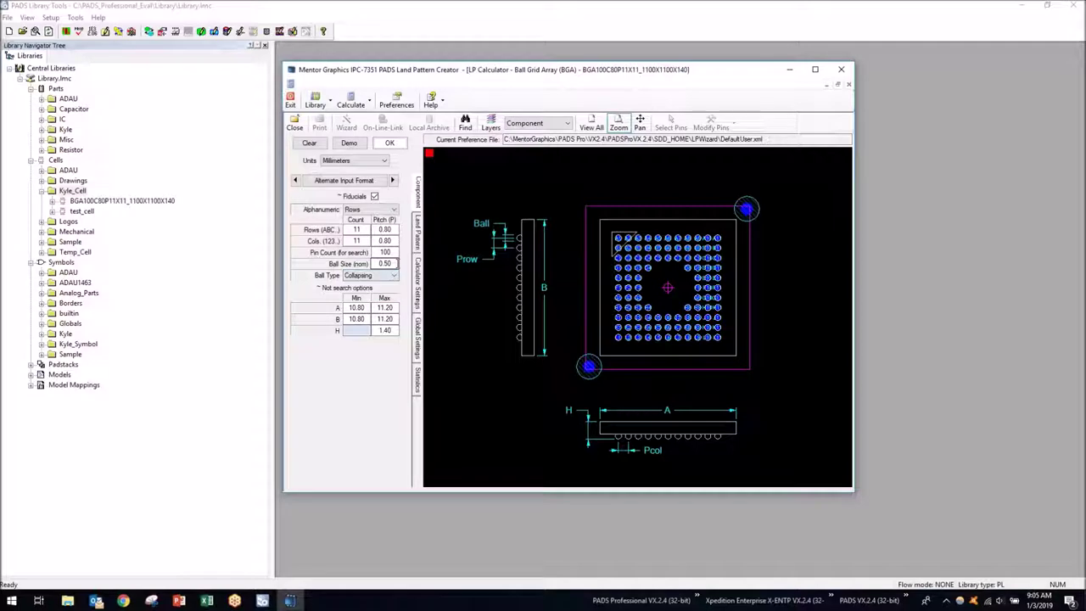
Try a nominal ball size of 0.60 mm and restore it to 0.50 mm
{"action": "double_click", "coordinate": [373, 264]}
{"action": "type", "text": "0.4"}
{"action": "key", "text": "Tab"}
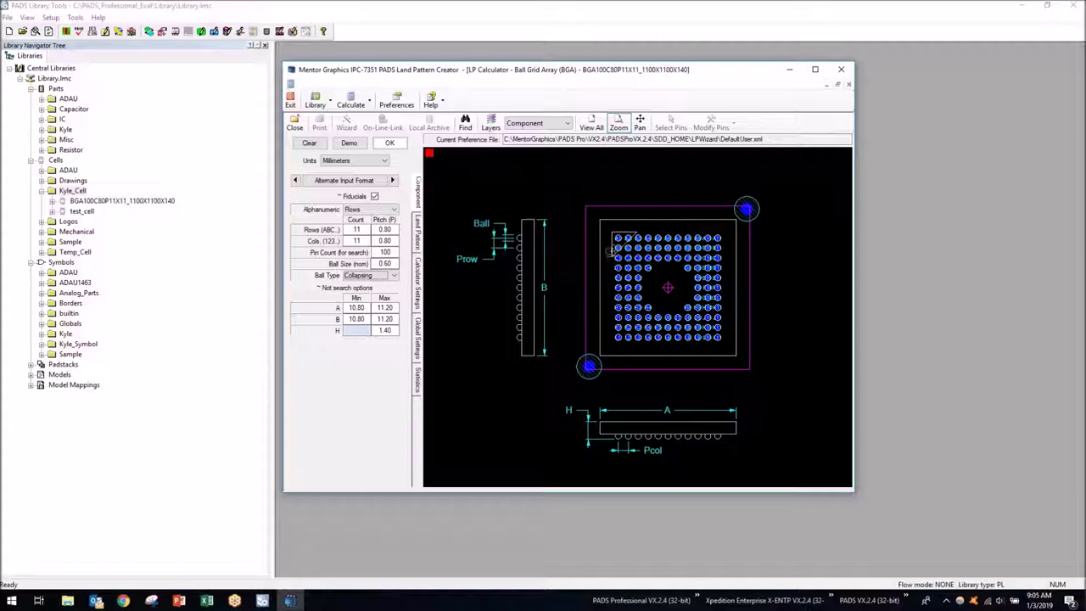
{"action": "left_click", "coordinate": [392, 263]}
{"action": "type", "text": "0.6"}
{"action": "type", "text": "5"}
{"action": "key", "text": "Return"}
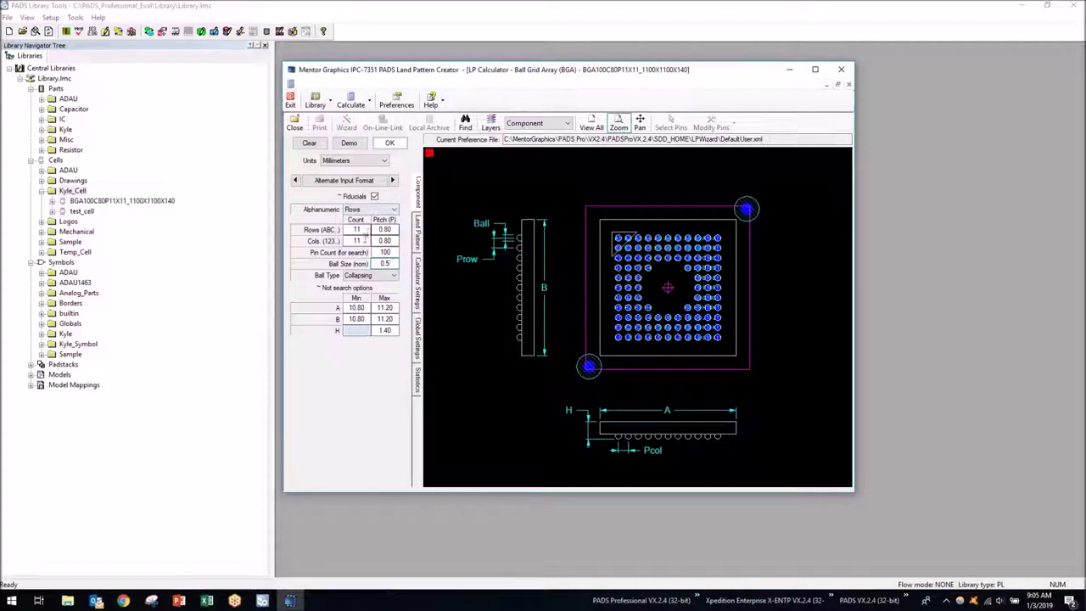
Set the BGA row and column pitch to 0.70 mm and recalculate the component
{"action": "left_click", "coordinate": [363, 241]}
{"action": "left_click", "coordinate": [387, 240]}
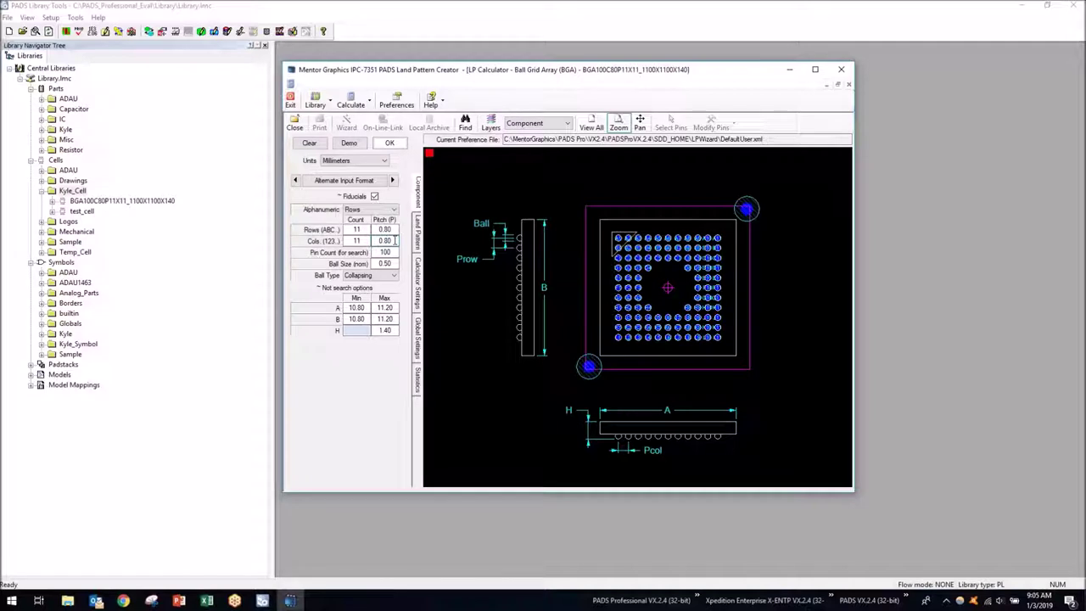
{"action": "type", "text": "0.7"}
{"action": "double_click", "coordinate": [384, 229]}
{"action": "type", "text": "0.7"}
{"action": "left_click", "coordinate": [357, 100]}
{"action": "left_click", "coordinate": [357, 100]}
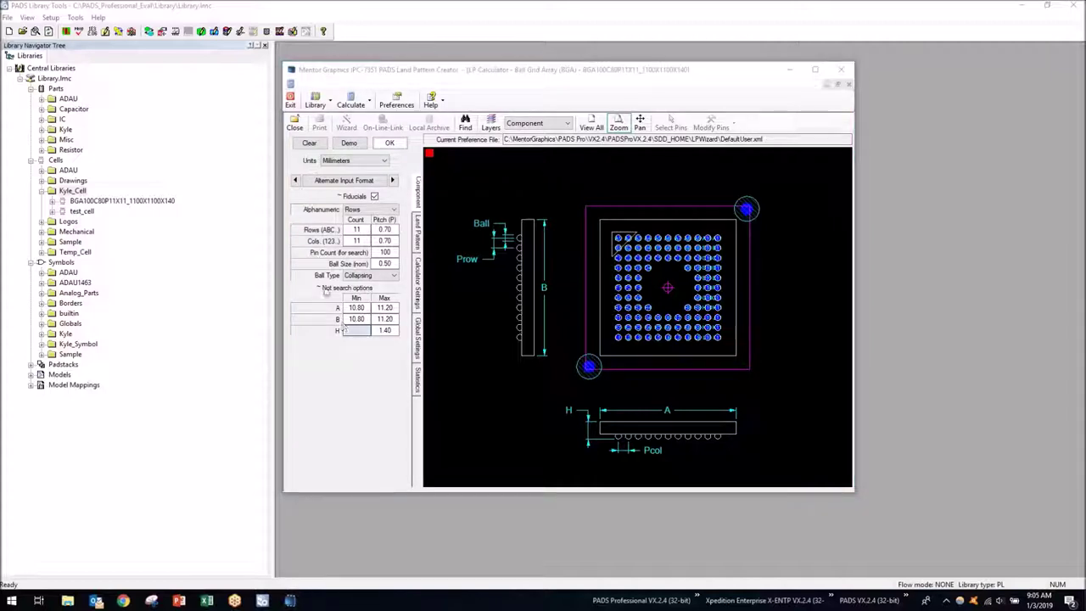
{"action": "left_click", "coordinate": [390, 144]}
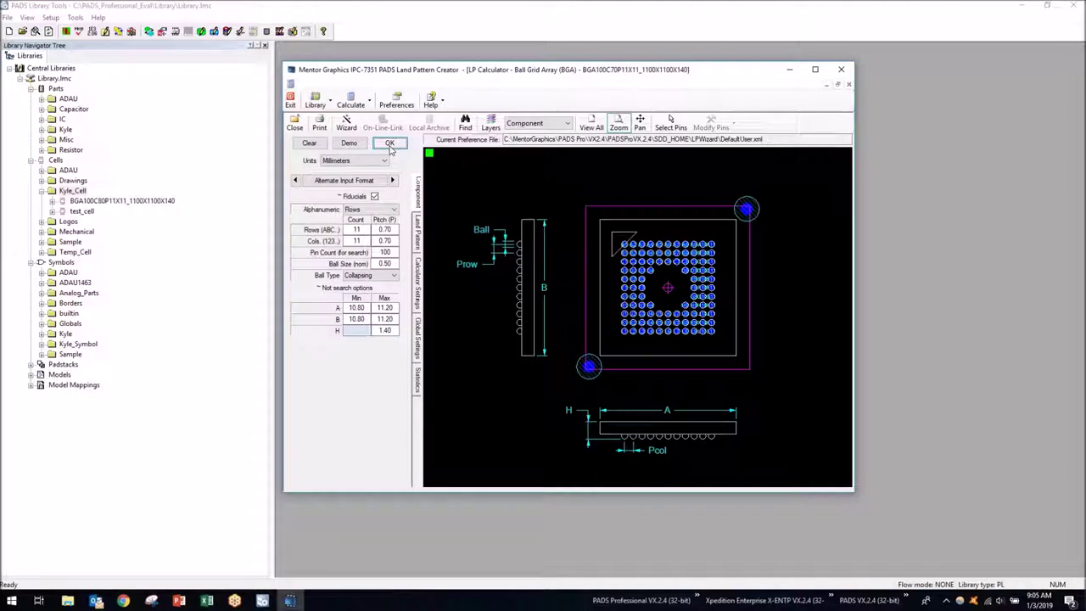
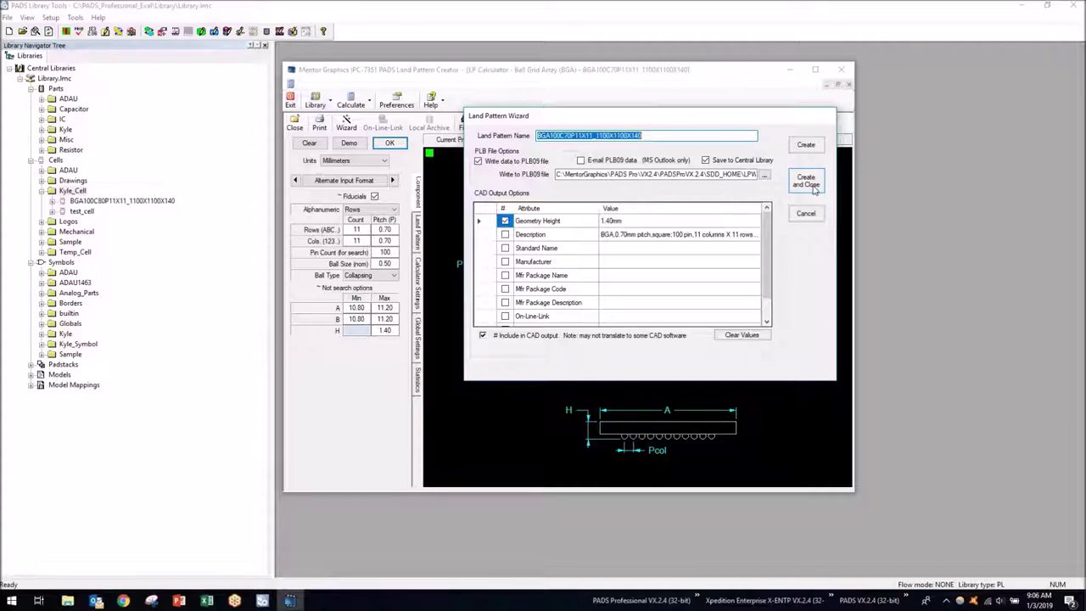
Create the BGA100C70P11X11_1100X1100X140 land pattern in the central library and refresh the library tree
{"action": "left_click", "coordinate": [808, 181]}
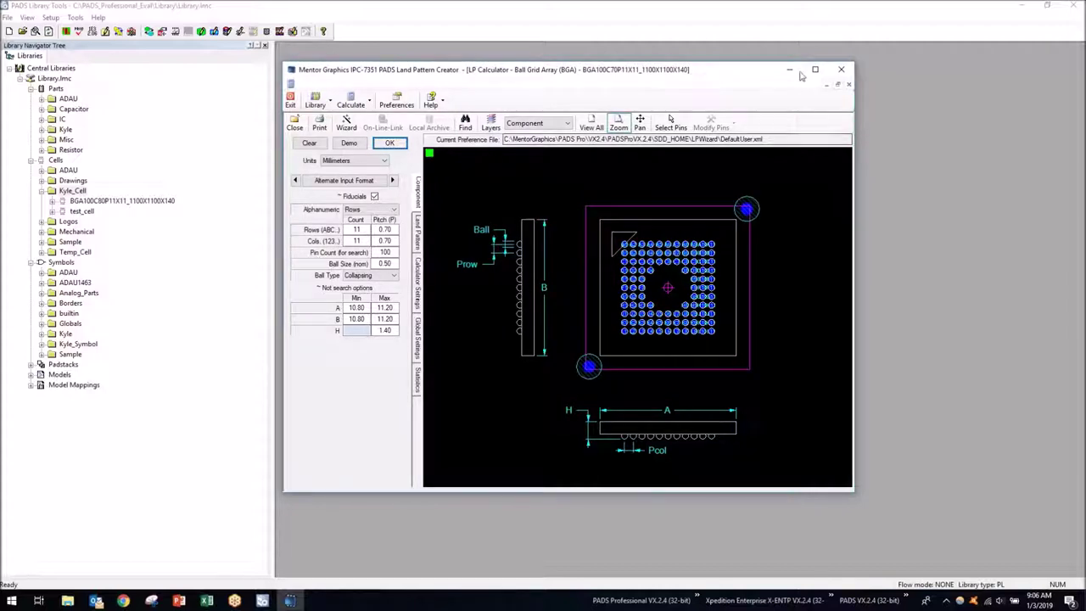
{"action": "left_click", "coordinate": [841, 73]}
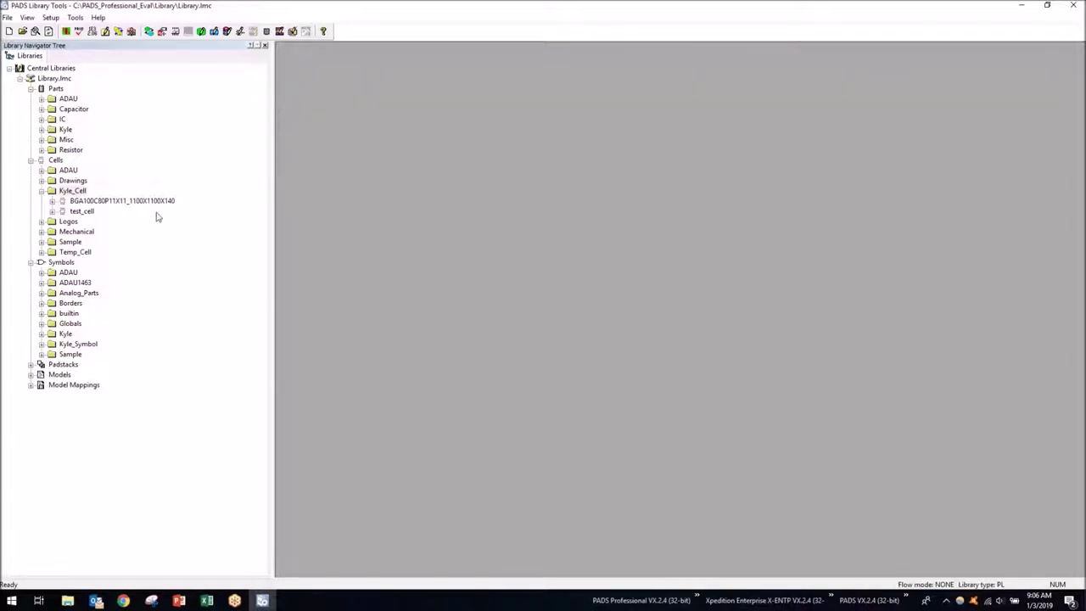
{"action": "left_click", "coordinate": [49, 32]}
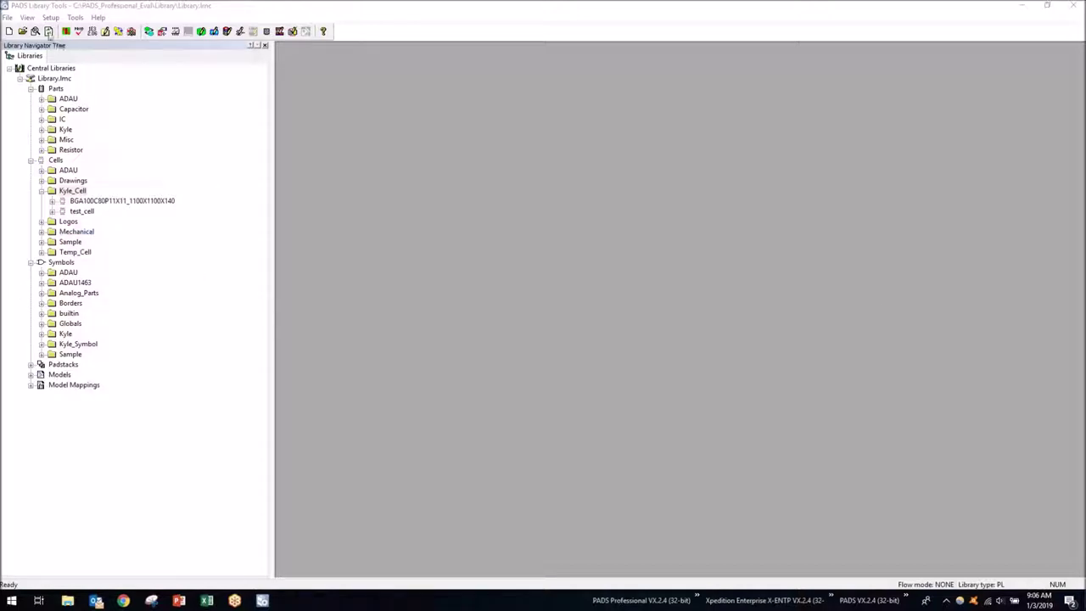
{"action": "left_click", "coordinate": [48, 32]}
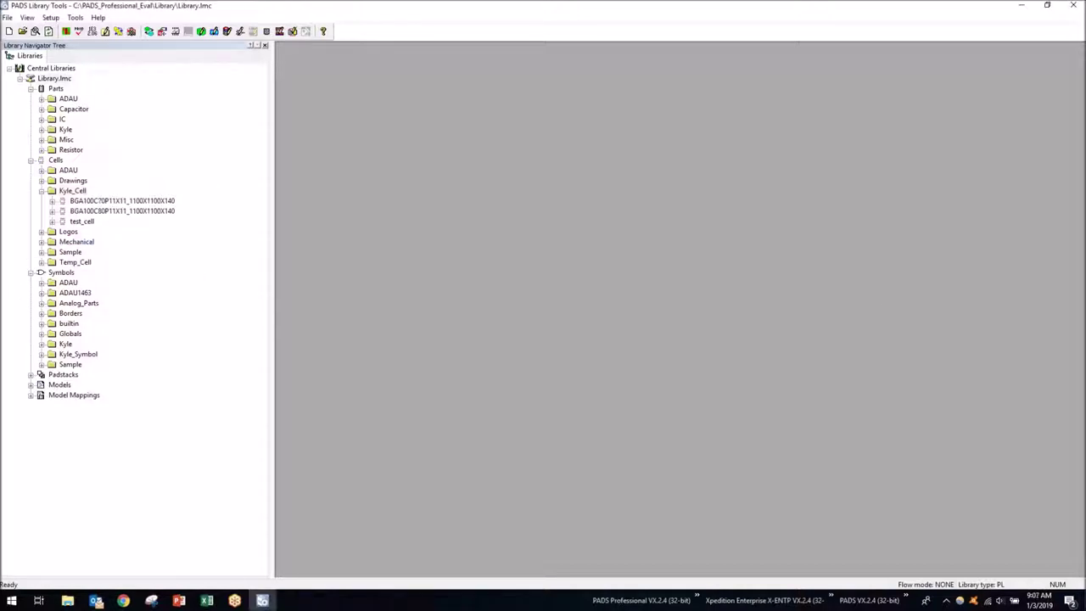
Preview the BGA100C80P11X11_1100X1100X140 cell in the Kyle_Cell partition
{"action": "double_click", "coordinate": [118, 212]}
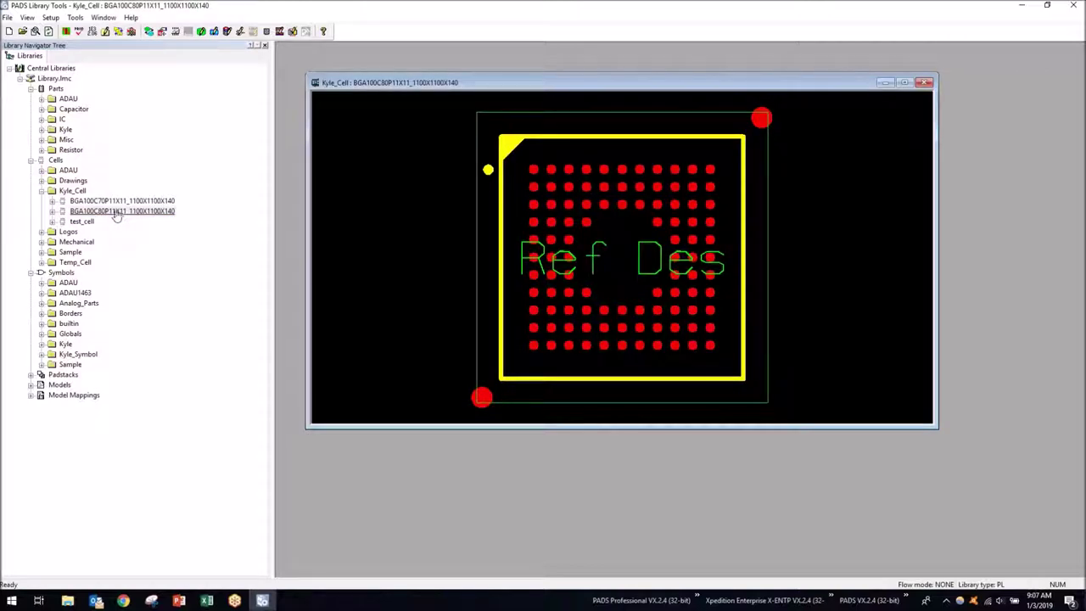
{"action": "right_click", "coordinate": [99, 214]}
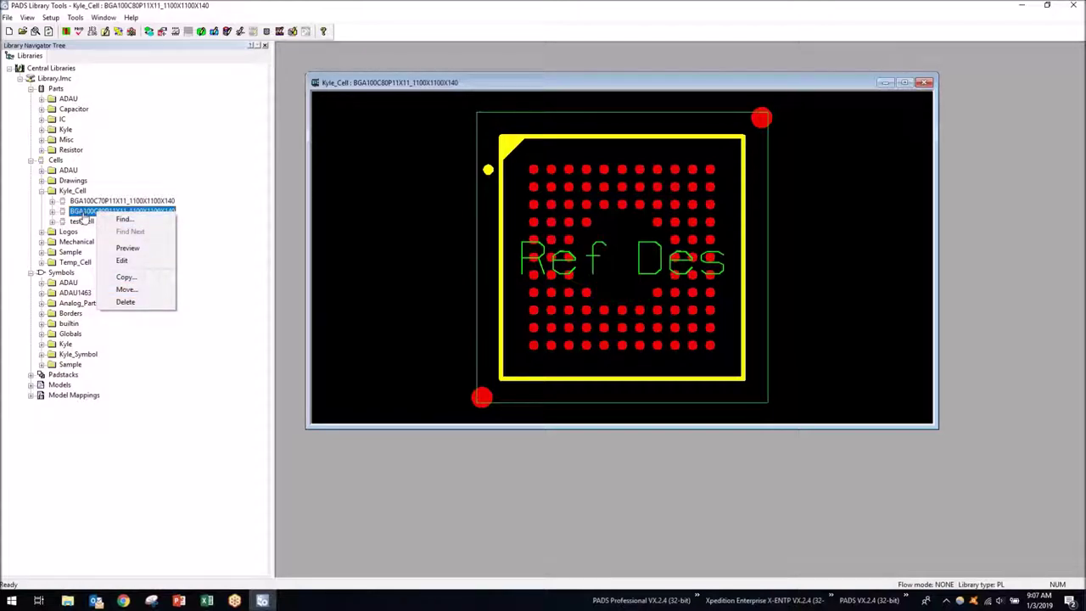
{"action": "key", "text": "Escape"}
Expand the associated items of the BGA100C80P11X11_1100X1100X140 cell and open the cell in the Cell Editor
{"action": "left_click", "coordinate": [52, 210]}
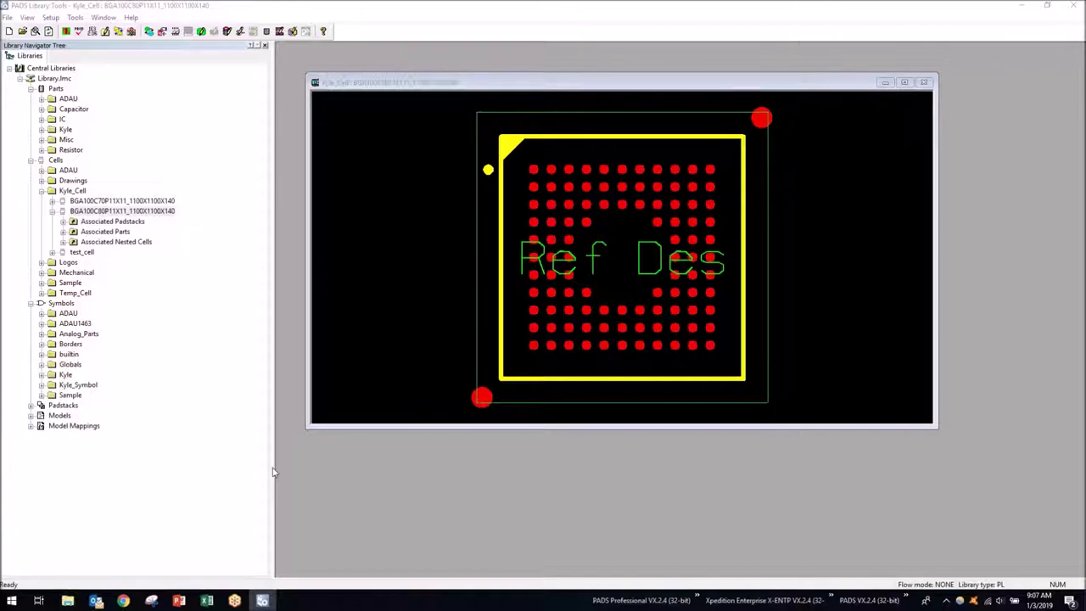
{"action": "left_click", "coordinate": [169, 213]}
{"action": "double_click", "coordinate": [168, 213]}
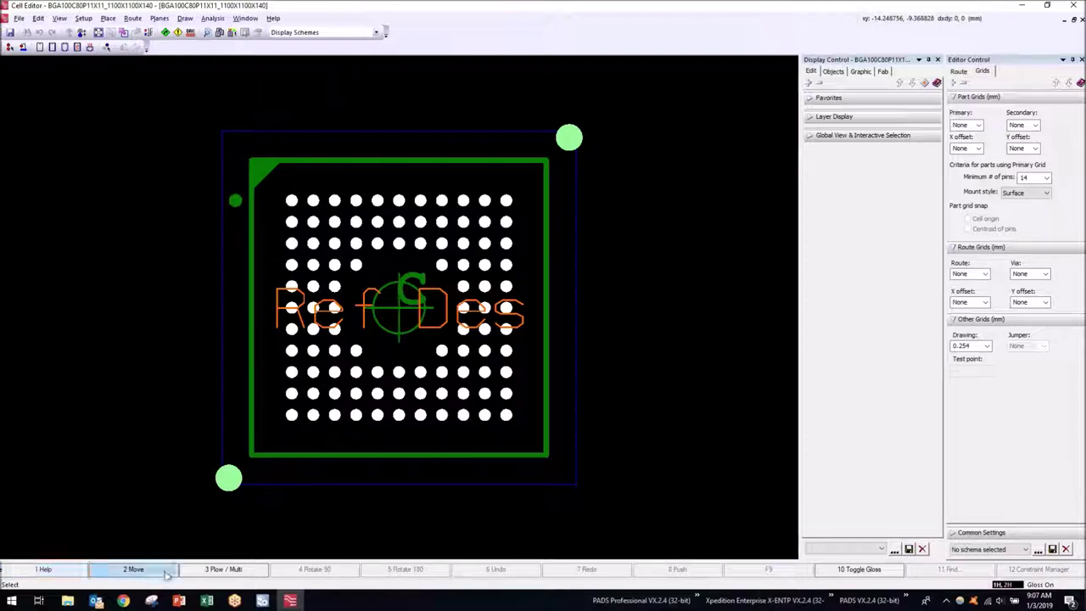
Inspect the placement outline around the BGA cell, then clear the selection
{"action": "left_click", "coordinate": [547, 229]}
{"action": "left_click", "coordinate": [594, 230]}
{"action": "left_click", "coordinate": [574, 236]}
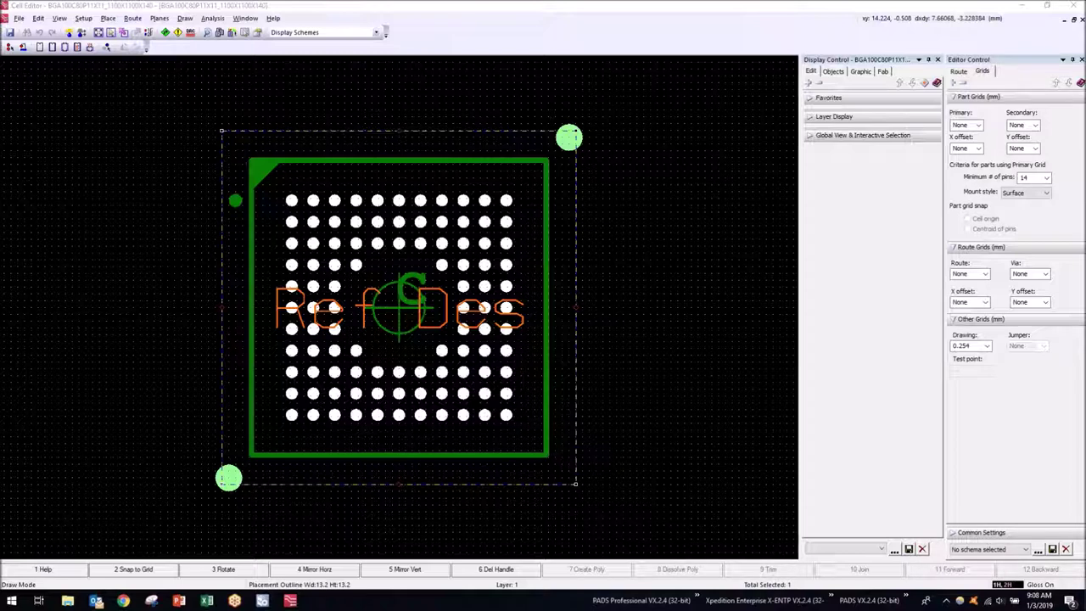
{"action": "left_click", "coordinate": [732, 431]}
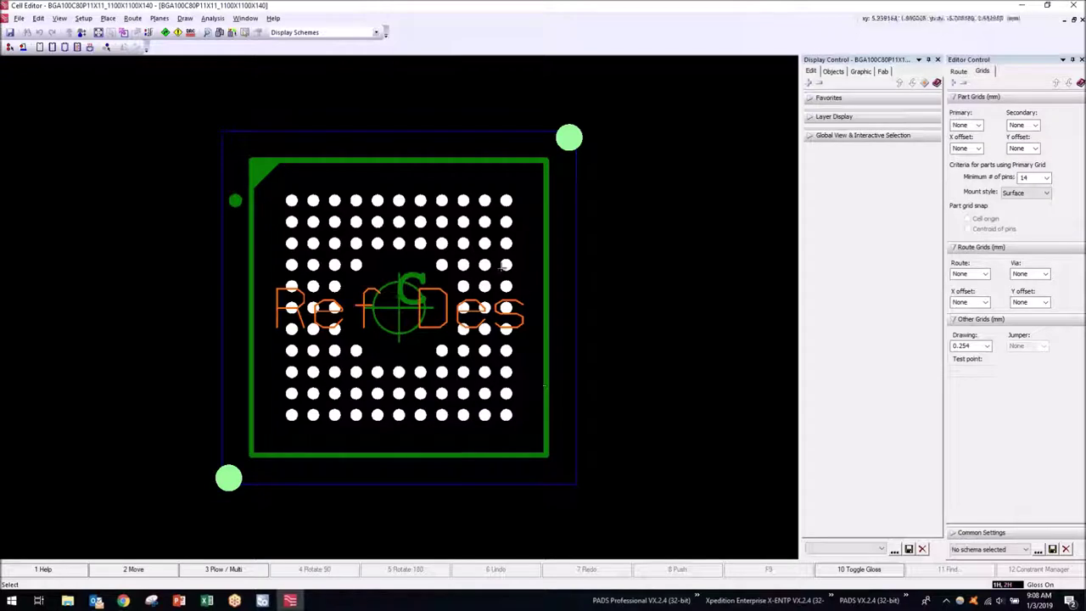
Open the Place Pins dialog and move it clear of the BGA cell graphics
{"action": "left_click", "coordinate": [79, 19]}
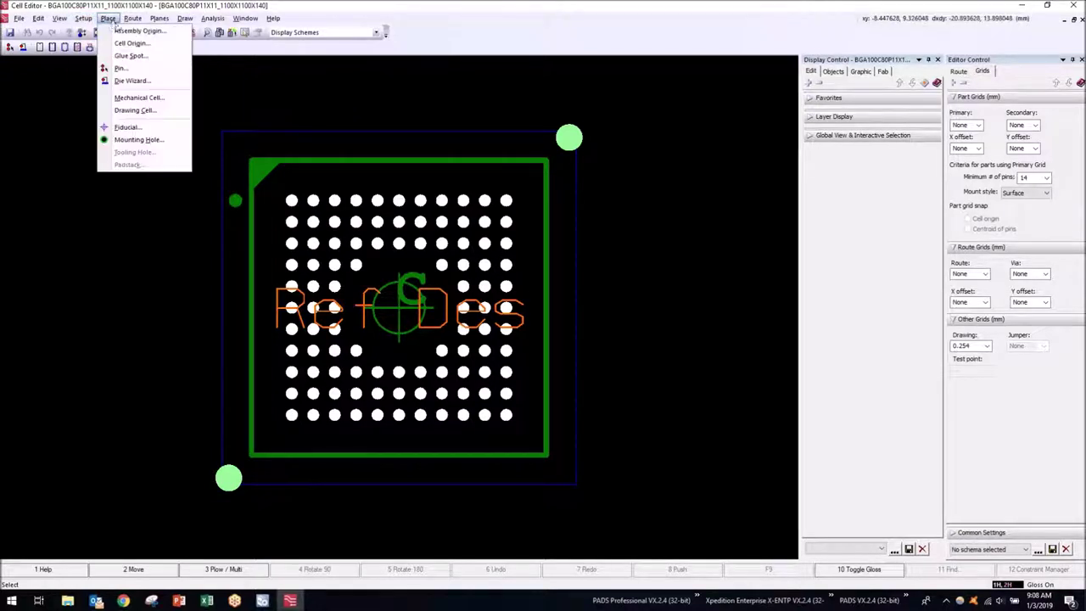
{"action": "left_click", "coordinate": [124, 71]}
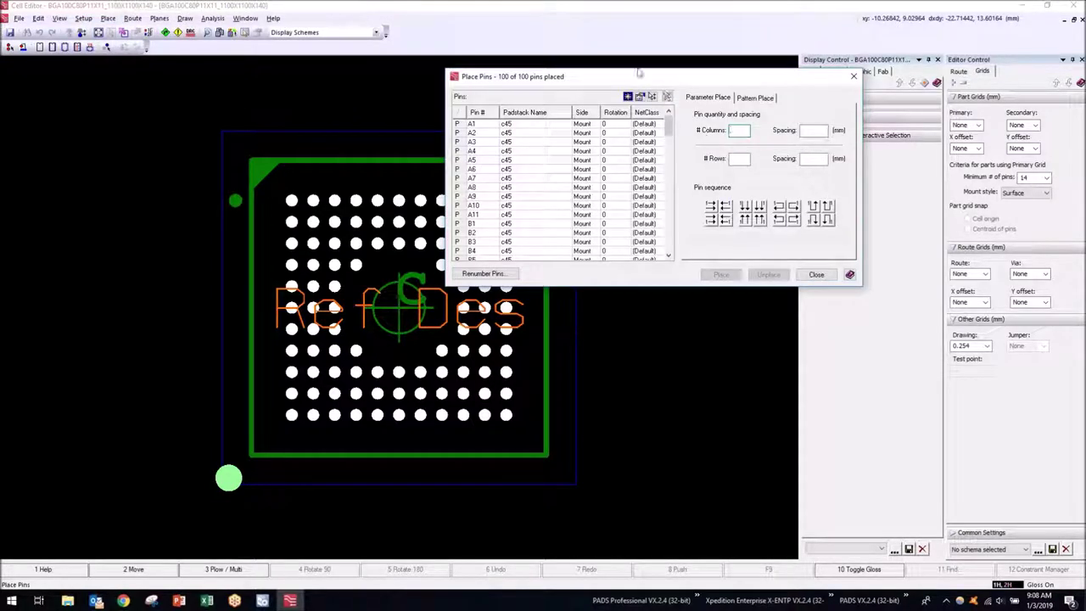
{"action": "left_click", "coordinate": [855, 76]}
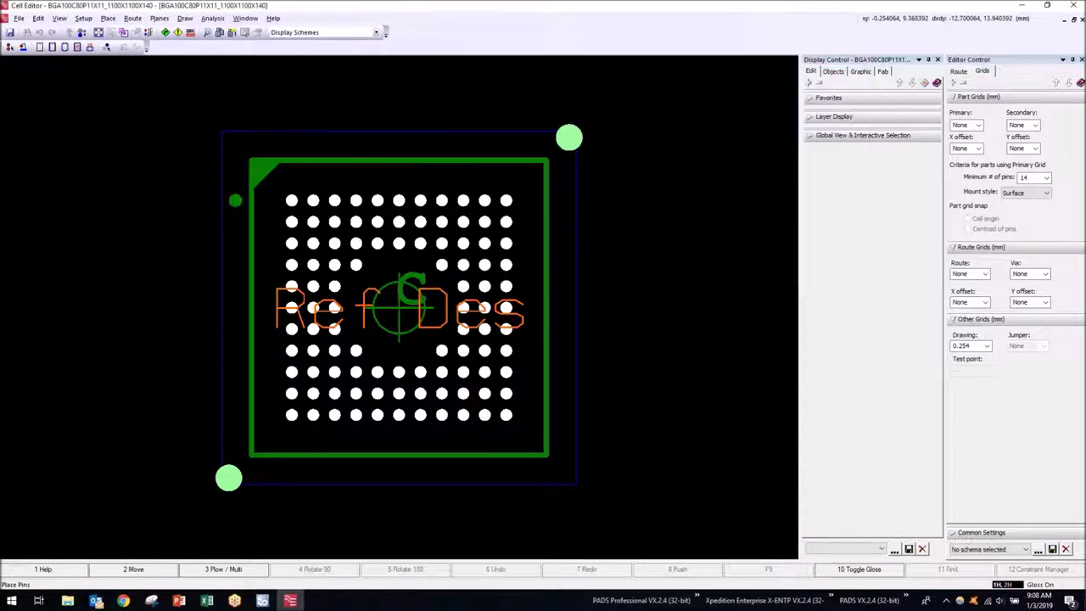
{"action": "left_click", "coordinate": [108, 18]}
{"action": "left_click", "coordinate": [123, 69]}
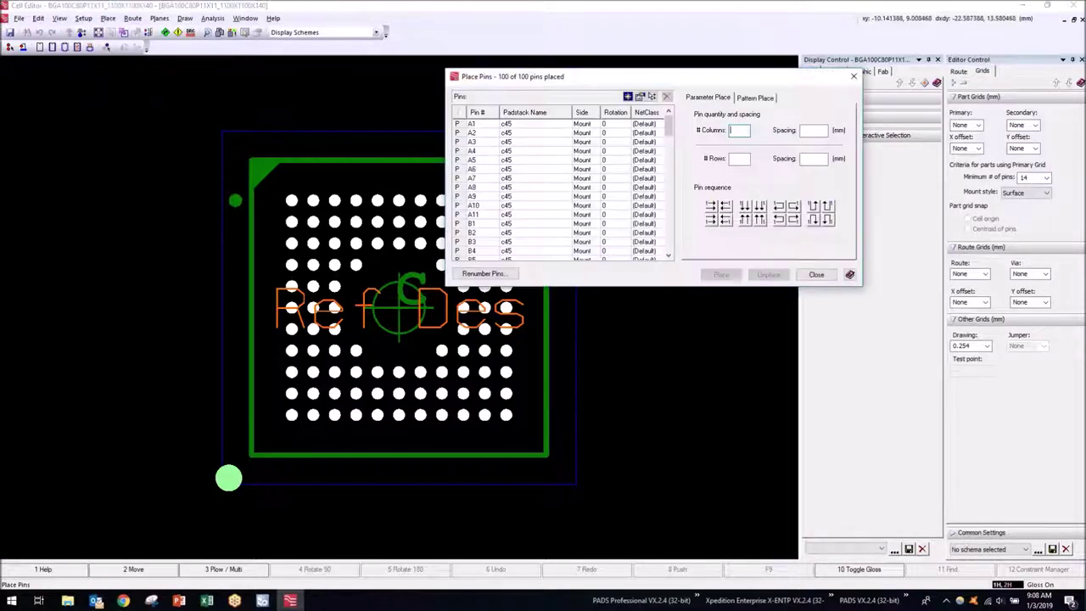
{"action": "left_click_drag", "start_coordinate": [570, 83], "coordinate": [744, 133]}
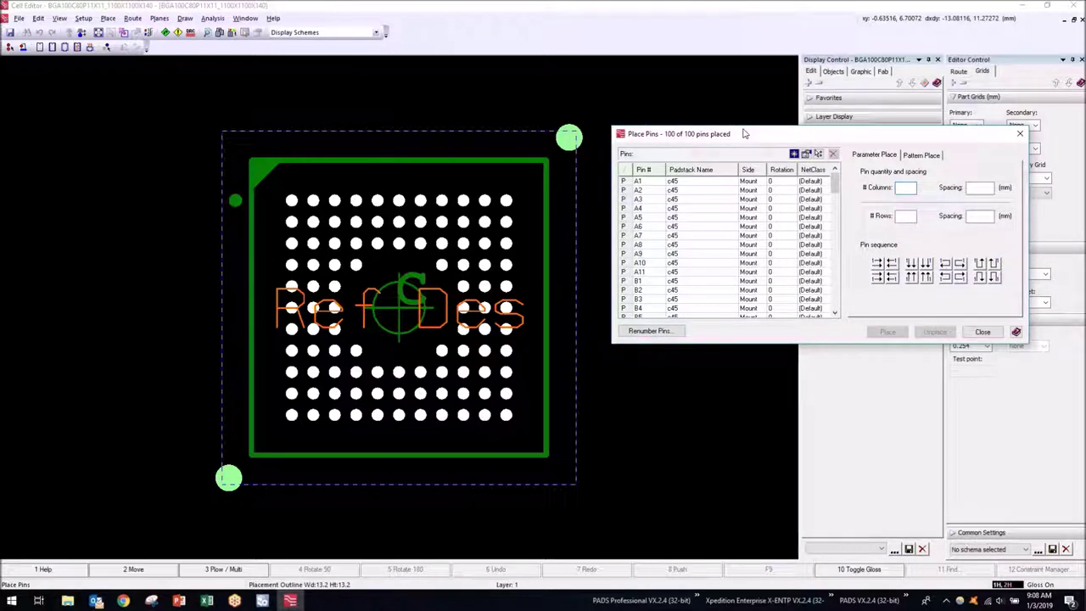
Assign the Kyle padstack to pin A1
{"action": "left_click", "coordinate": [734, 182]}
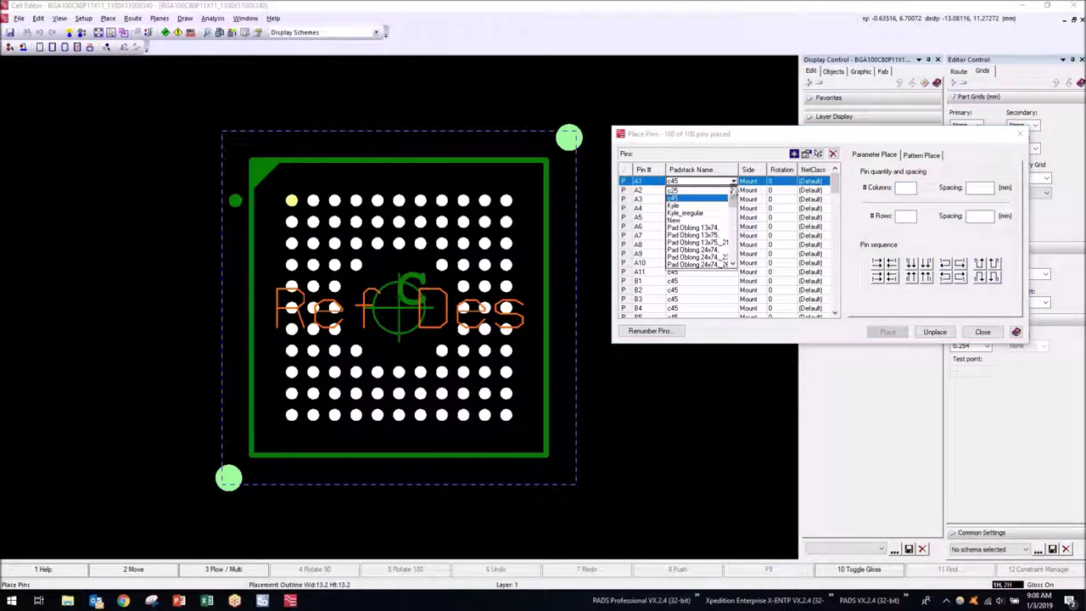
{"action": "left_click", "coordinate": [674, 199]}
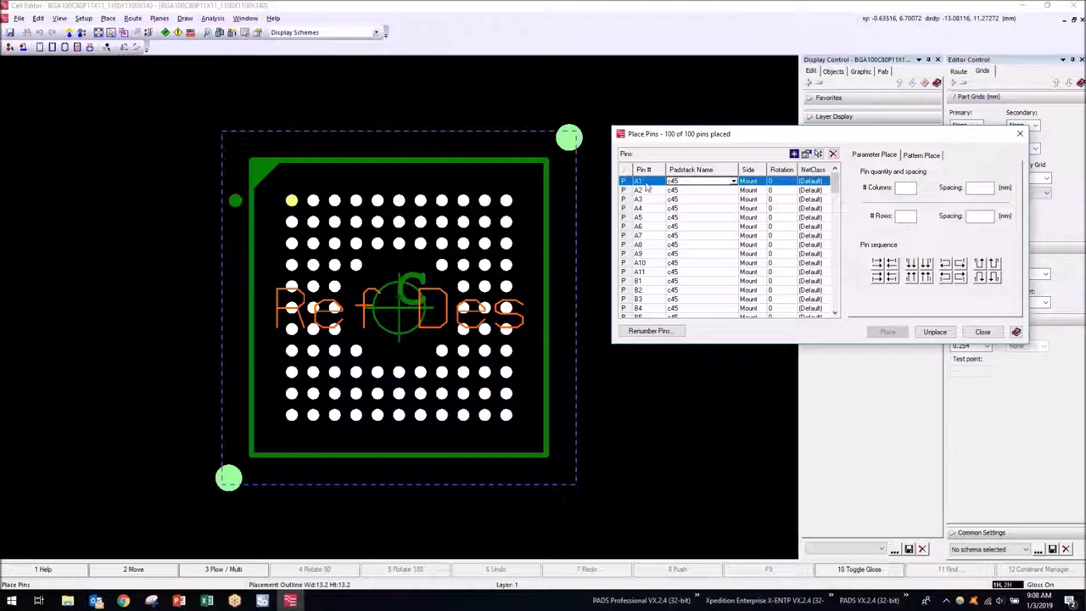
{"action": "left_click", "coordinate": [733, 183]}
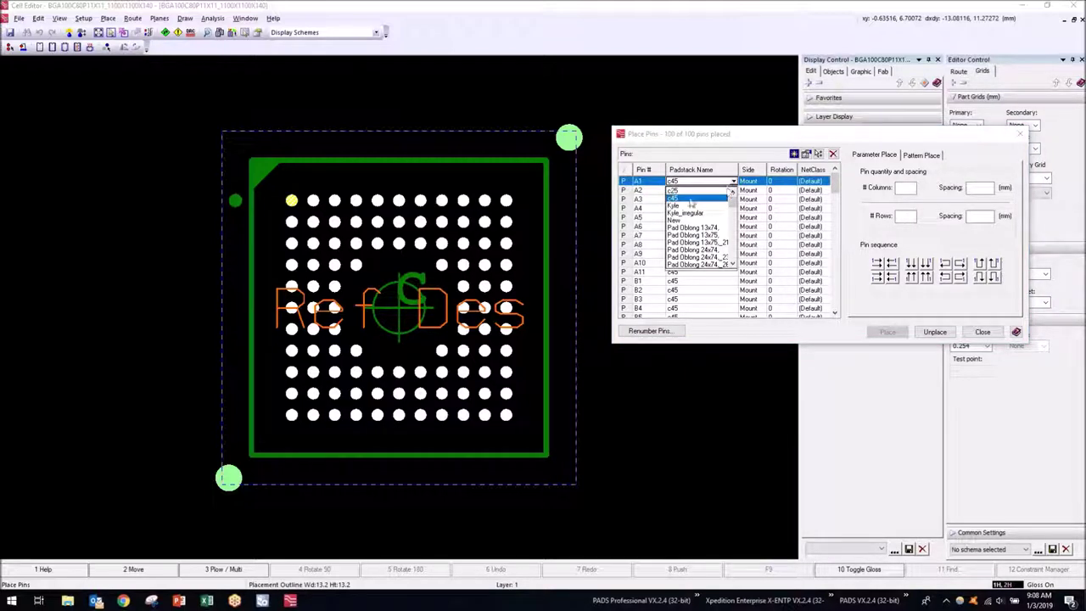
{"action": "left_click", "coordinate": [678, 206]}
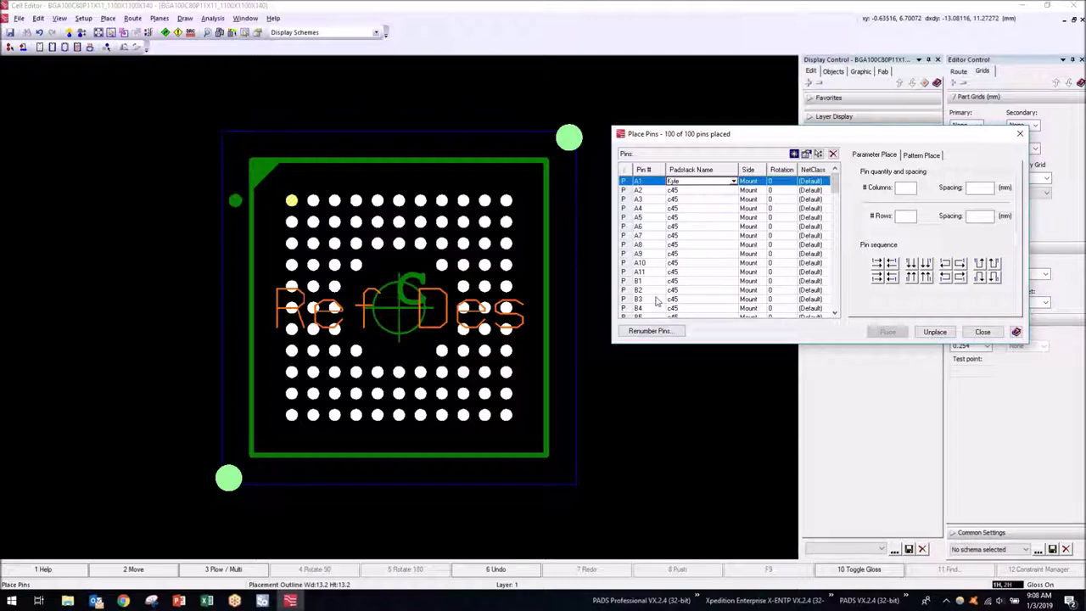
{"action": "left_click", "coordinate": [715, 263]}
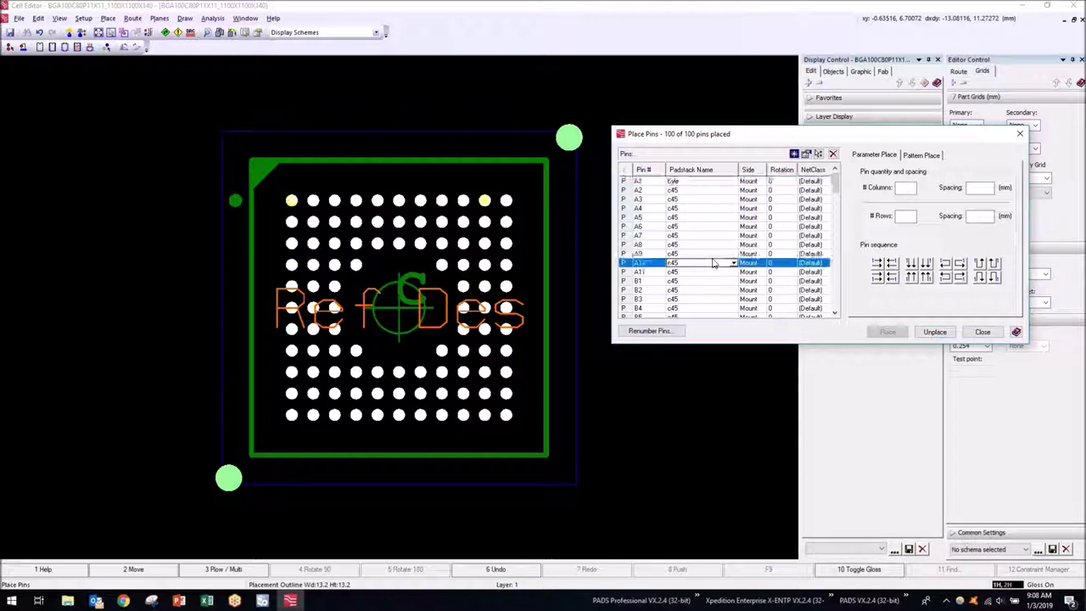
{"action": "left_click", "coordinate": [683, 181]}
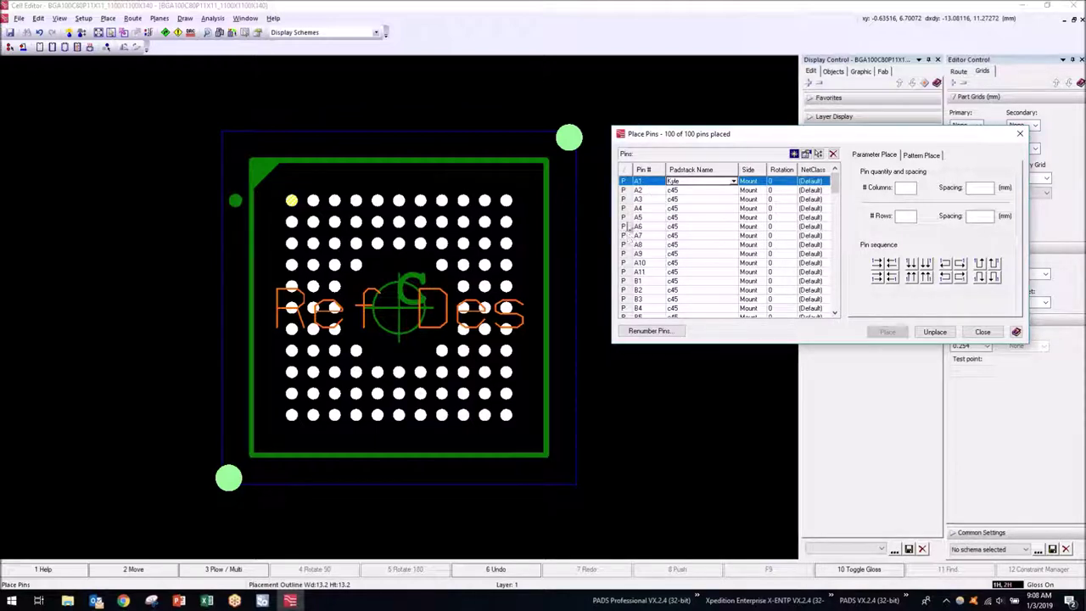
Unplace pin A1 from the BGA cell
{"action": "scroll", "coordinate": [679, 231], "scroll_direction": "down", "scroll_amount": 20}
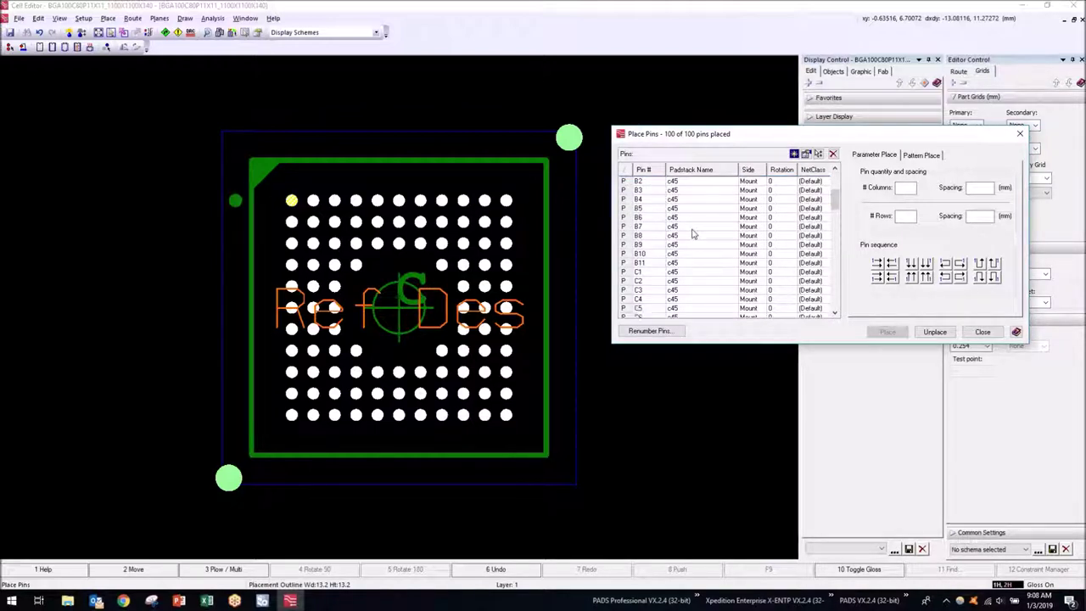
{"action": "scroll", "coordinate": [692, 238], "scroll_direction": "up", "scroll_amount": 20}
{"action": "left_click", "coordinate": [625, 182]}
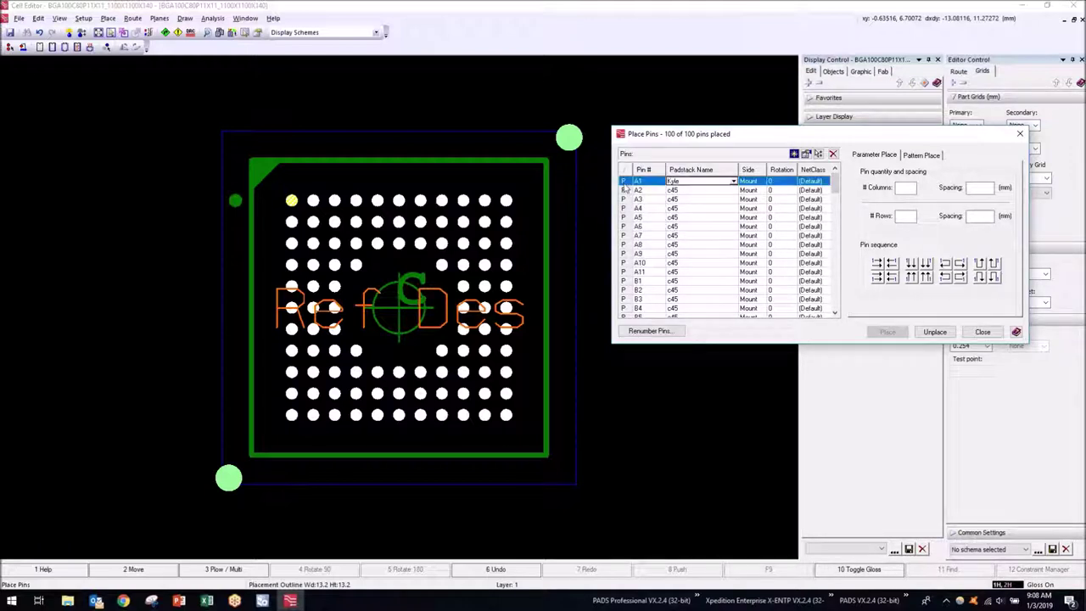
{"action": "left_click", "coordinate": [932, 332]}
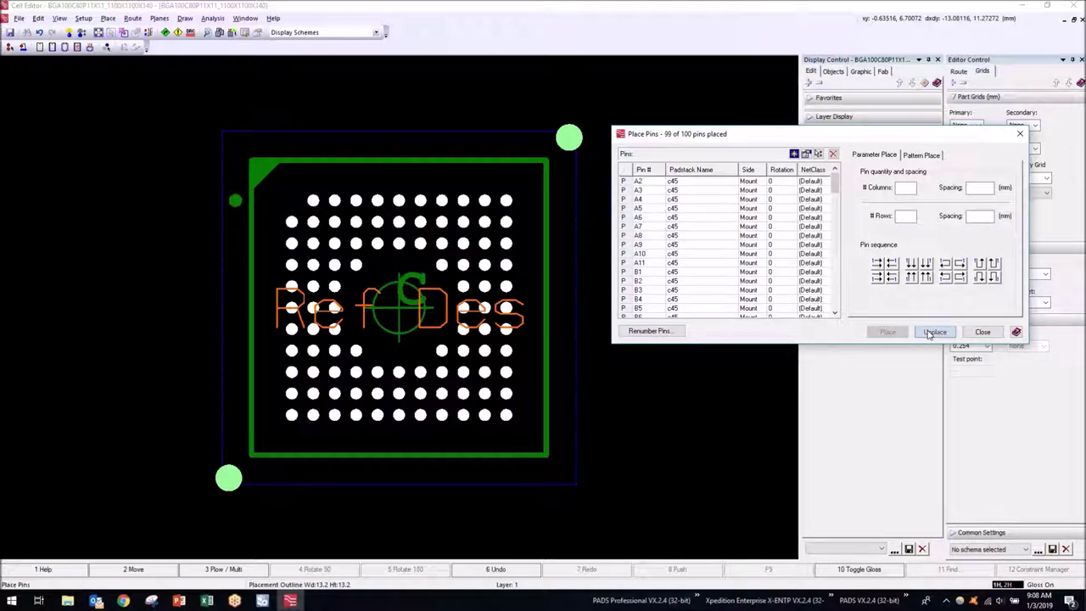
Sort the pin list by pin number and place pin A1 in the vacant corner of the pin grid
{"action": "left_click", "coordinate": [638, 171]}
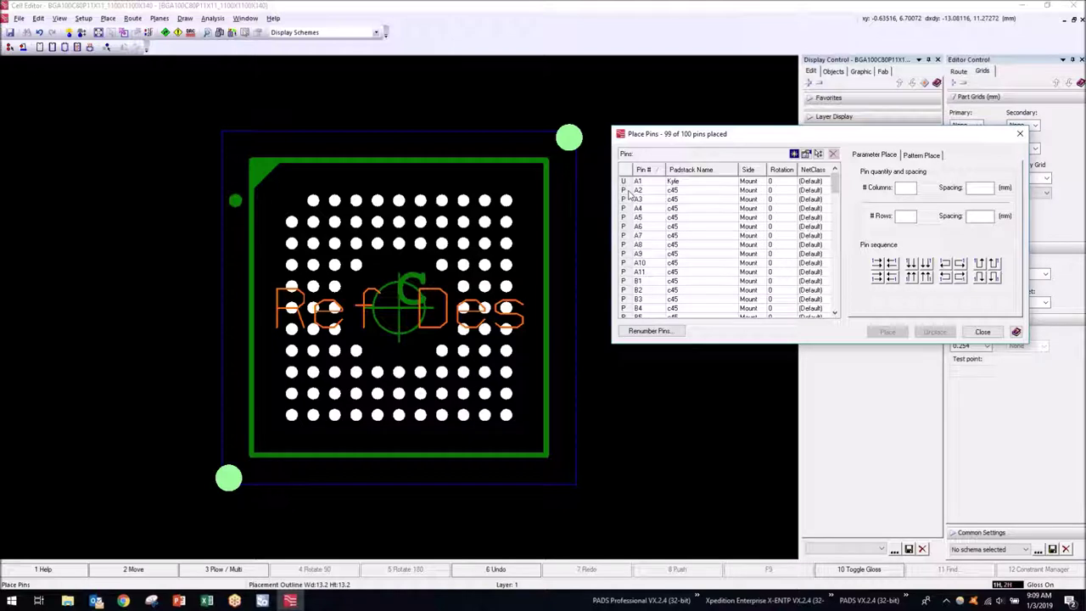
{"action": "left_click", "coordinate": [631, 181]}
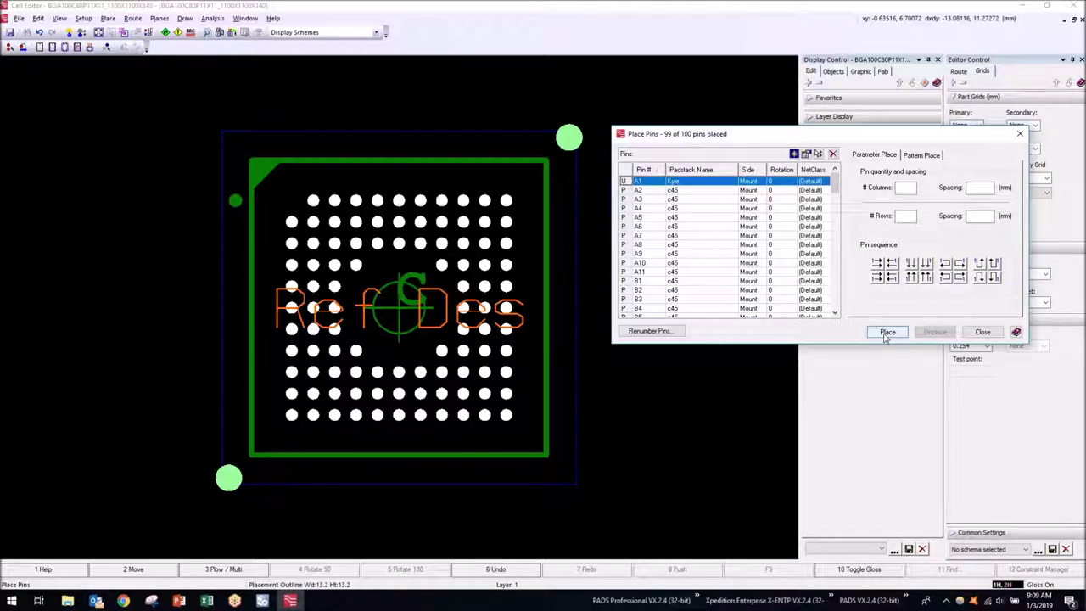
{"action": "left_click", "coordinate": [887, 331]}
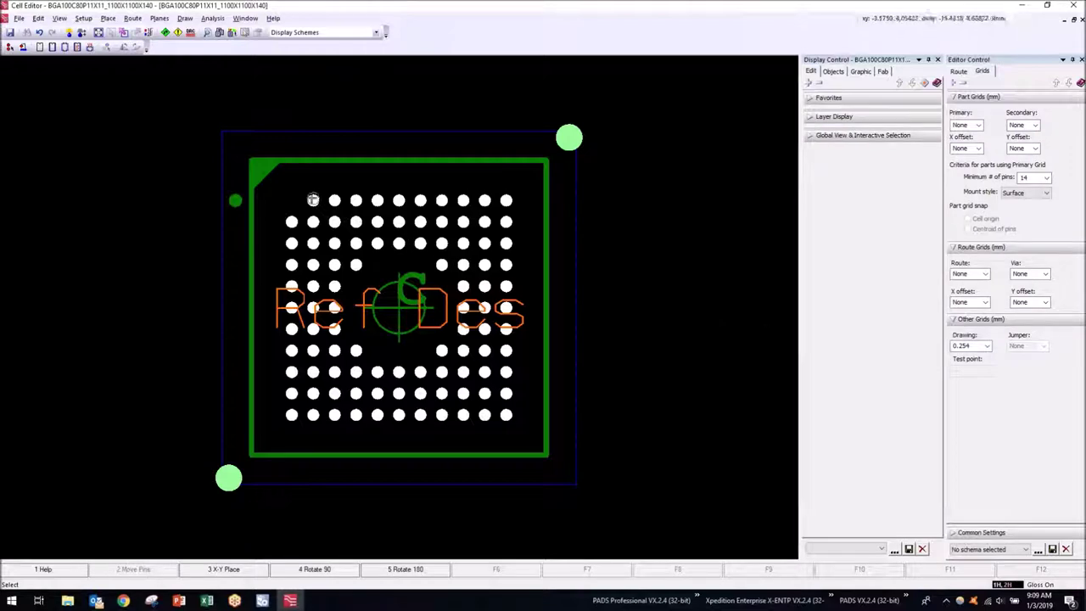
{"action": "scroll", "coordinate": [292, 198], "scroll_direction": "up", "scroll_amount": 2}
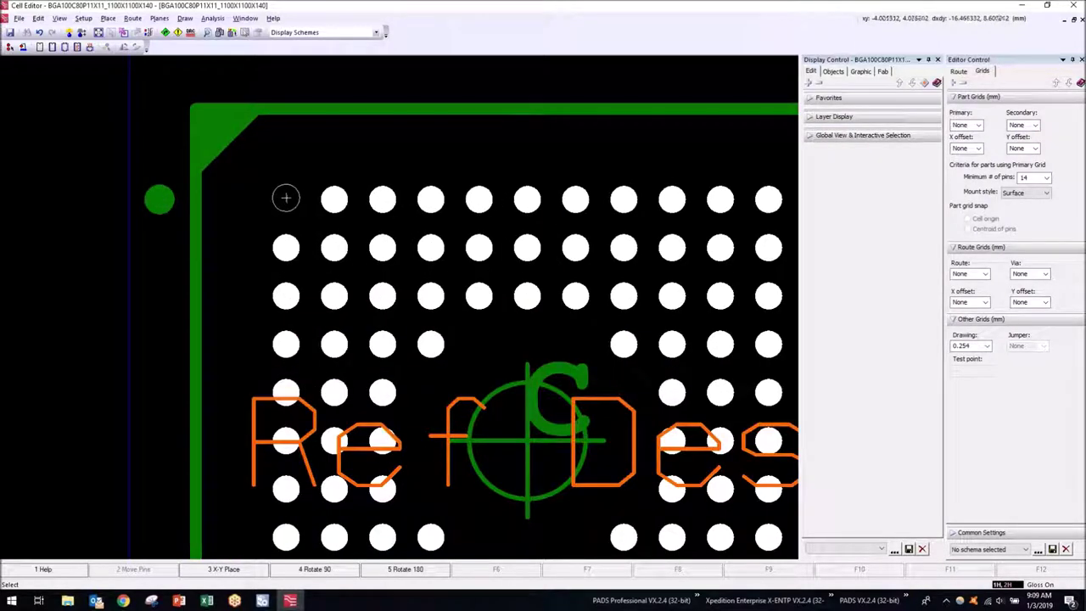
{"action": "left_click", "coordinate": [285, 197]}
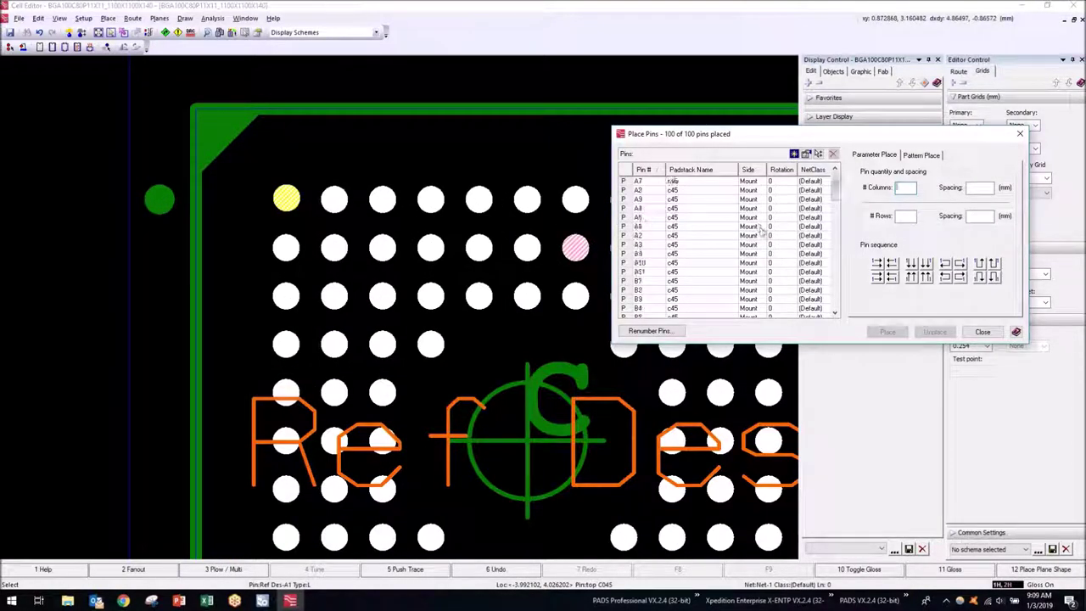
Try to change the placed pin A1 to the Pad Oblong 13x74 padstack
{"action": "left_click", "coordinate": [727, 182]}
{"action": "left_click", "coordinate": [732, 181]}
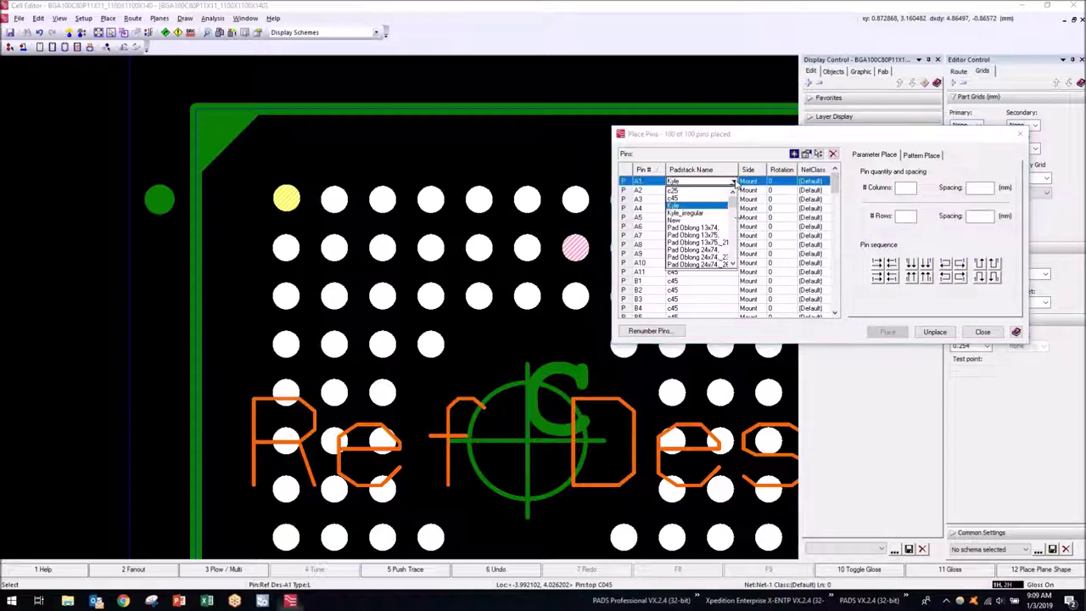
{"action": "mouse_move", "coordinate": [735, 208]}
{"action": "left_mouse_down"}
{"action": "mouse_move", "coordinate": [736, 255]}
{"action": "mouse_move", "coordinate": [732, 203]}
{"action": "left_mouse_up"}
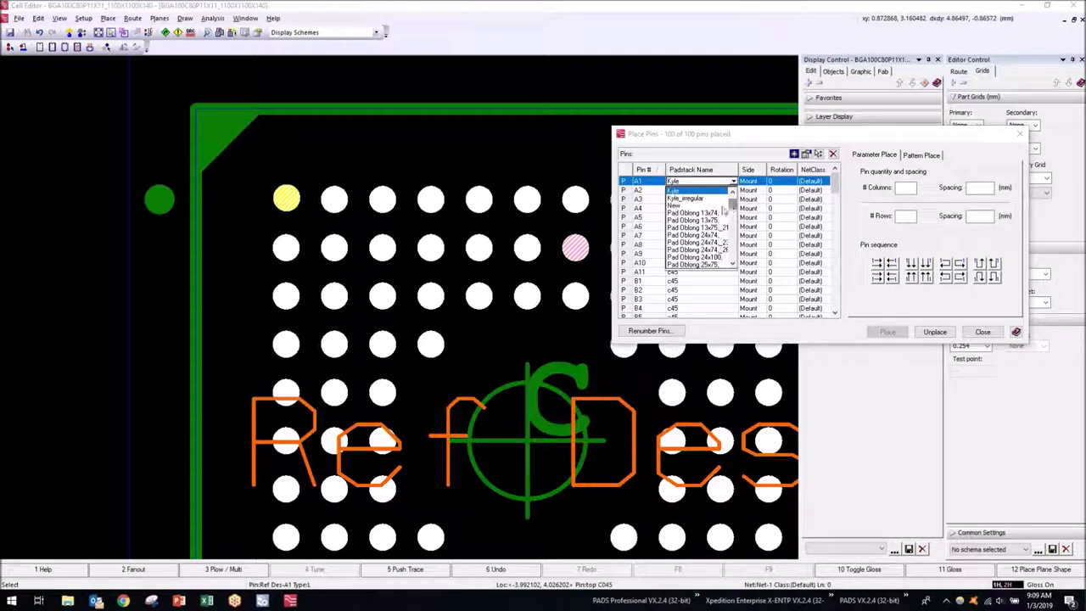
{"action": "left_click", "coordinate": [707, 219]}
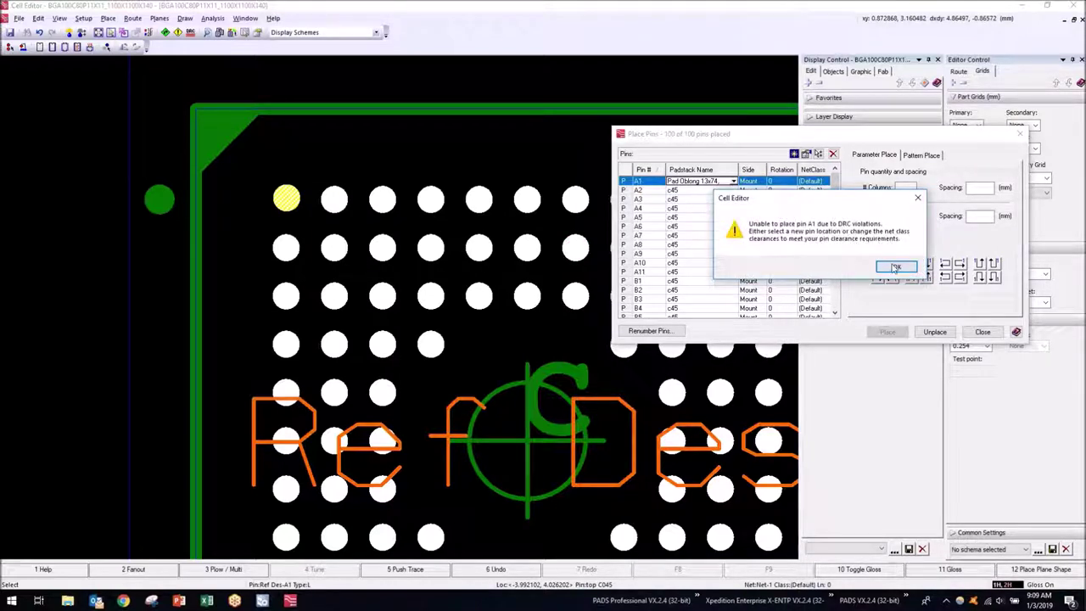
{"action": "left_click", "coordinate": [896, 264]}
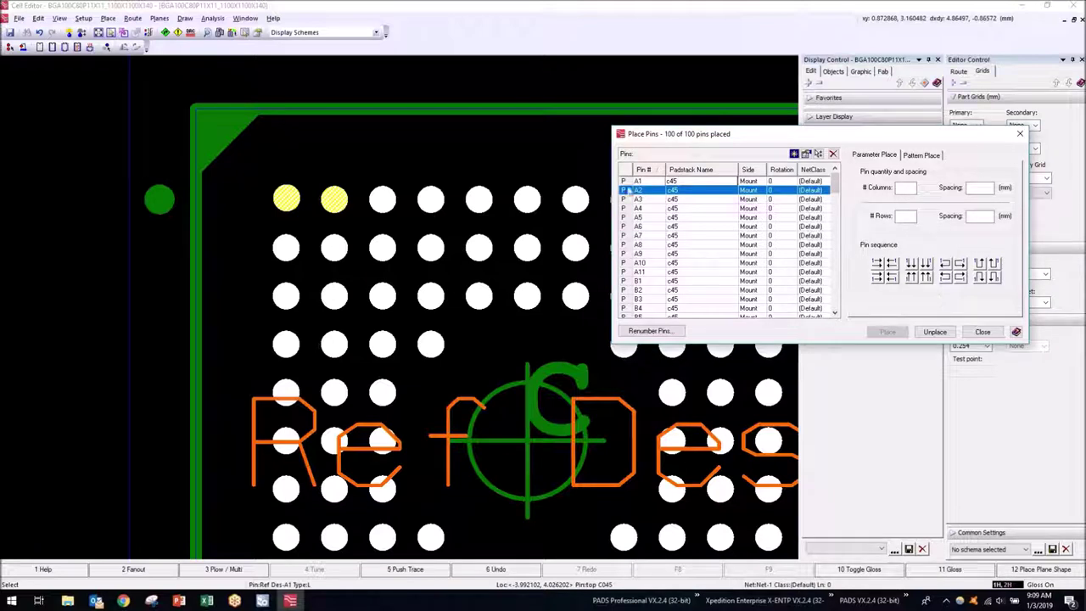
Unplace pin A1 and assign it the Pad Oblong 13x74 padstack
{"action": "left_click", "coordinate": [629, 181]}
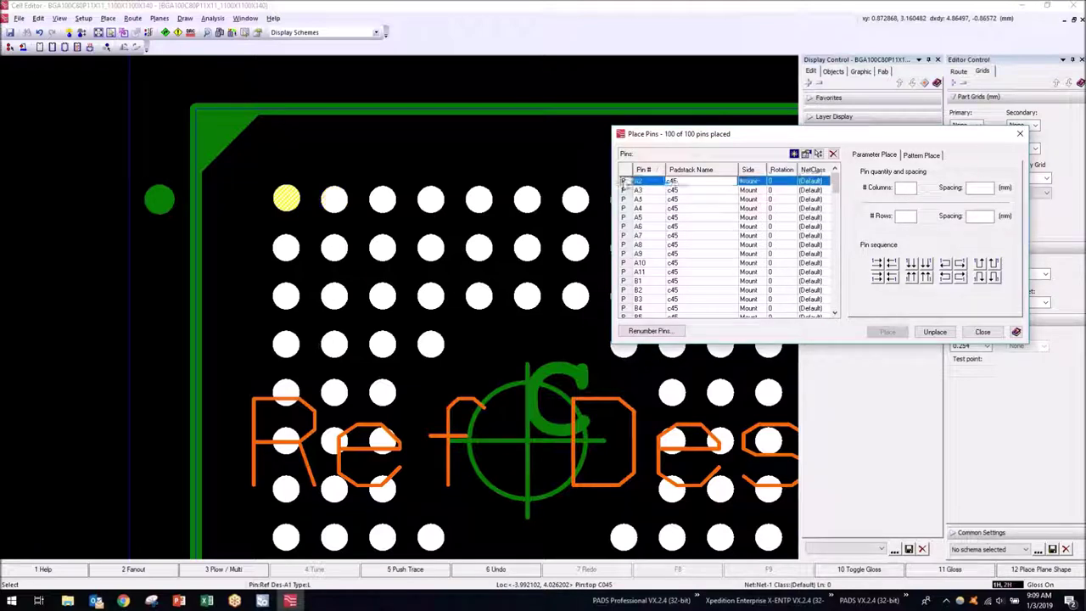
{"action": "left_click", "coordinate": [941, 333]}
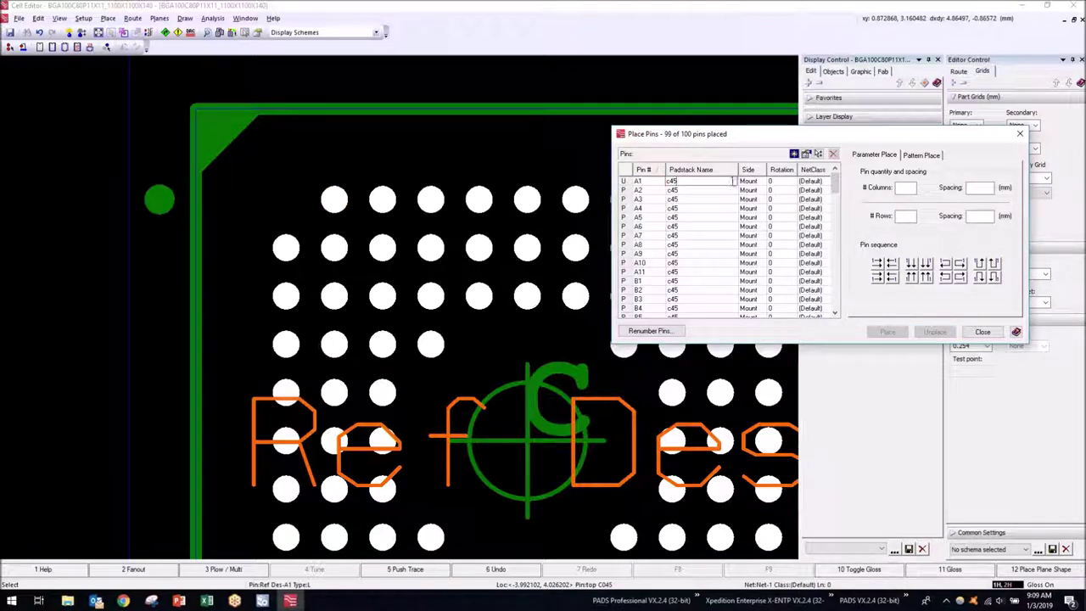
{"action": "left_click", "coordinate": [703, 182]}
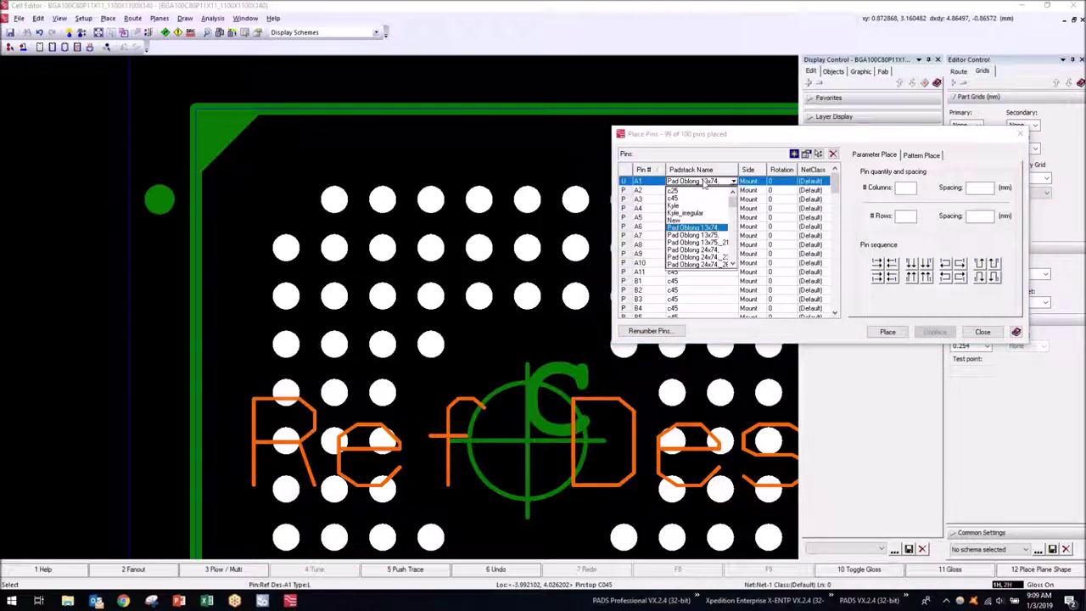
Place the oblong pin A1 above the first pin row near the chamfered corner and close the Place Pins dialog
{"action": "left_click", "coordinate": [887, 331]}
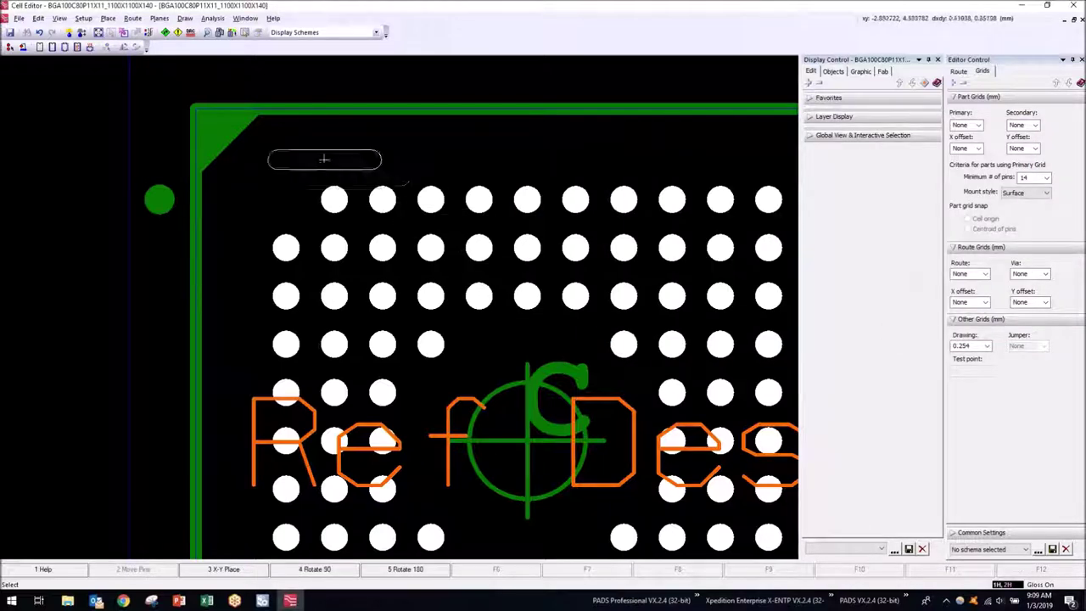
{"action": "scroll", "coordinate": [329, 166], "scroll_direction": "down", "scroll_amount": 3}
{"action": "left_click", "coordinate": [323, 153]}
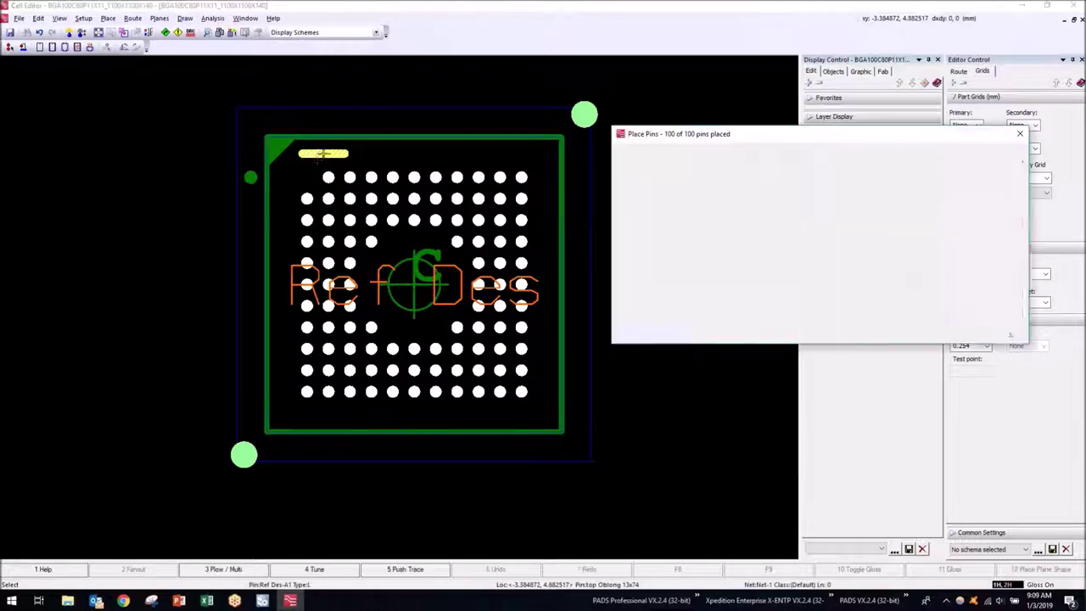
{"action": "scroll", "coordinate": [313, 153], "scroll_direction": "up", "scroll_amount": 5}
{"action": "scroll", "coordinate": [337, 196], "scroll_direction": "down", "scroll_amount": 3}
{"action": "scroll", "coordinate": [336, 182], "scroll_direction": "up", "scroll_amount": 1}
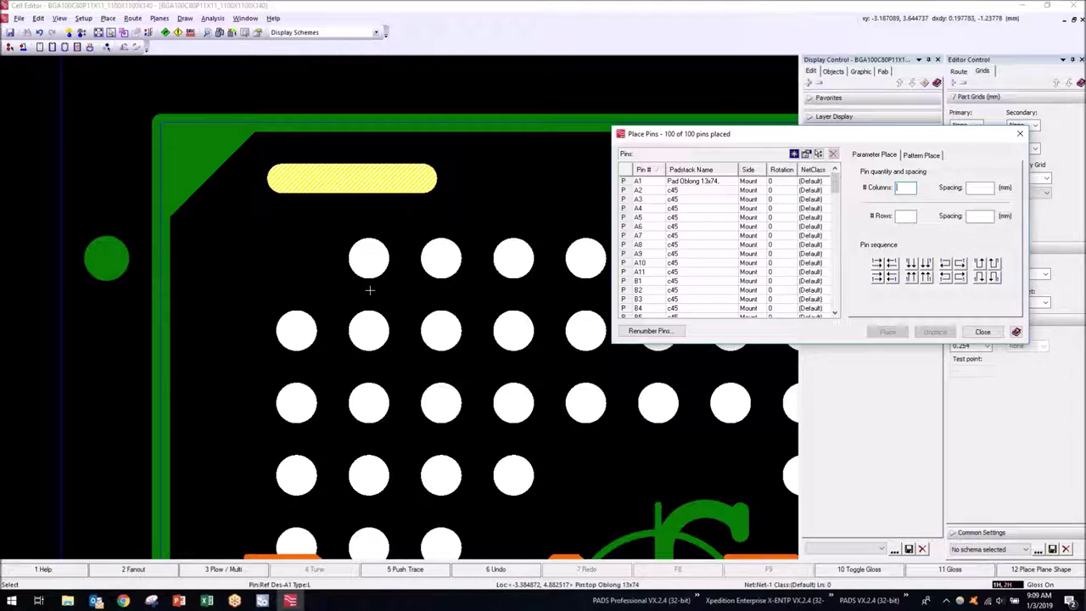
{"action": "left_click", "coordinate": [980, 333]}
{"action": "scroll", "coordinate": [538, 288], "scroll_direction": "down", "scroll_amount": 4}
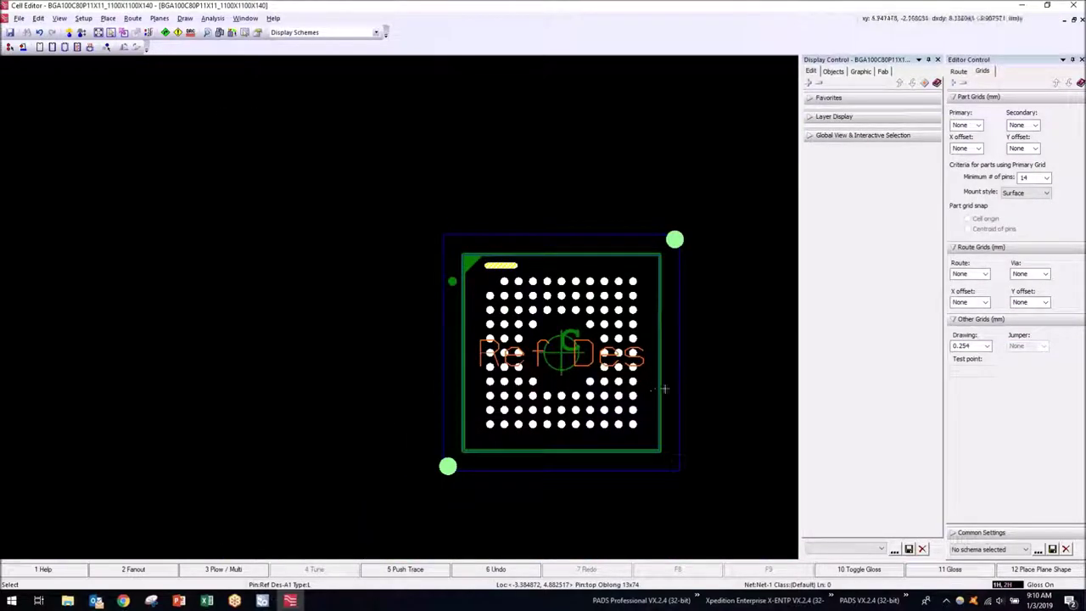
Exit the Cell Editor and save the changes to the modified BGA cell
{"action": "left_click", "coordinate": [19, 18]}
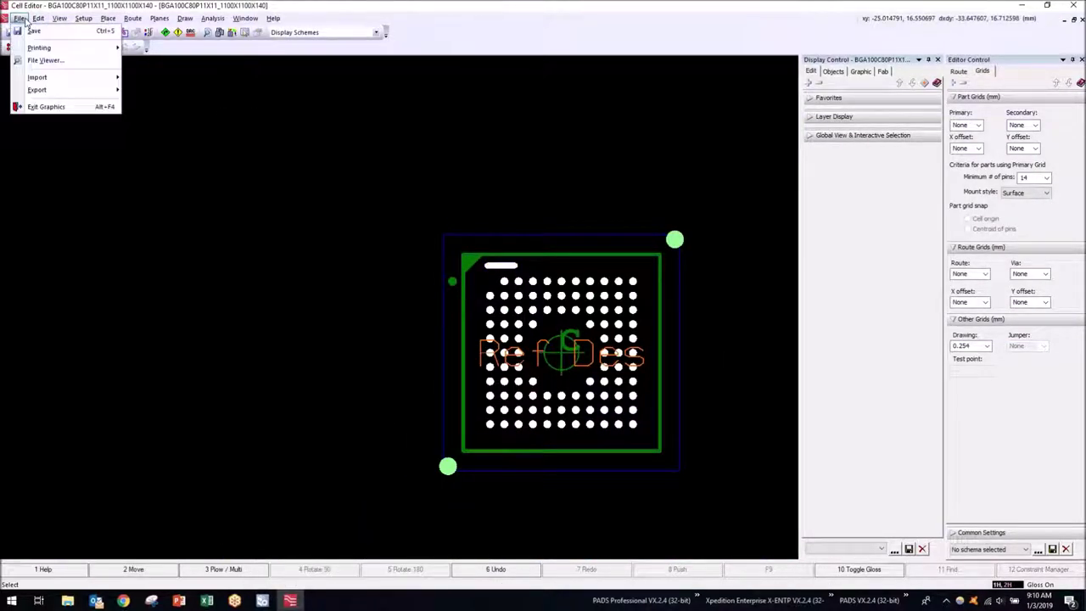
{"action": "left_click", "coordinate": [51, 108]}
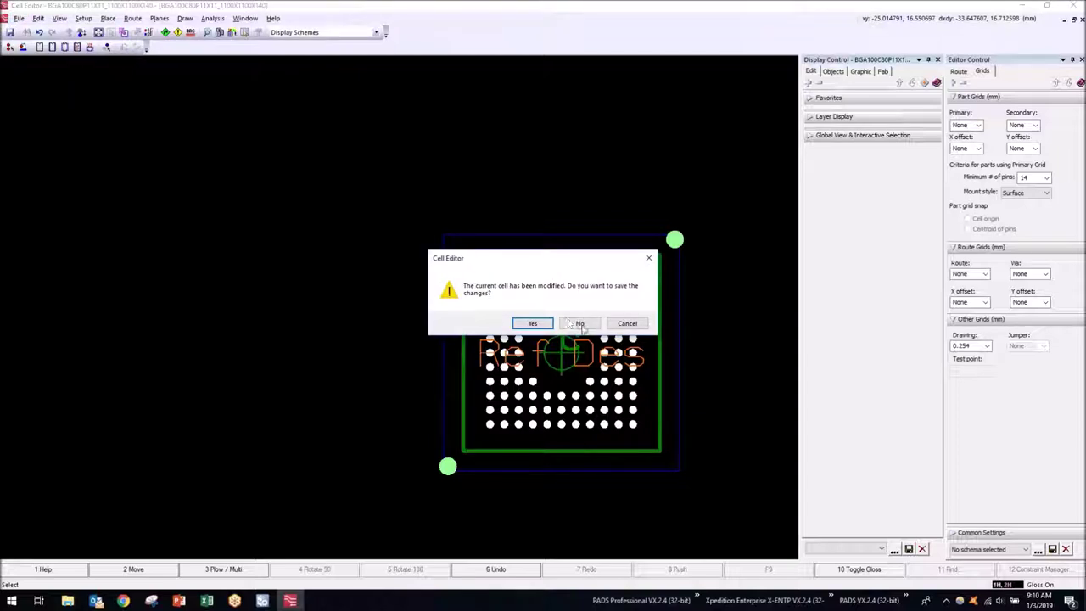
{"action": "left_click_drag", "start_coordinate": [521, 255], "coordinate": [365, 141]}
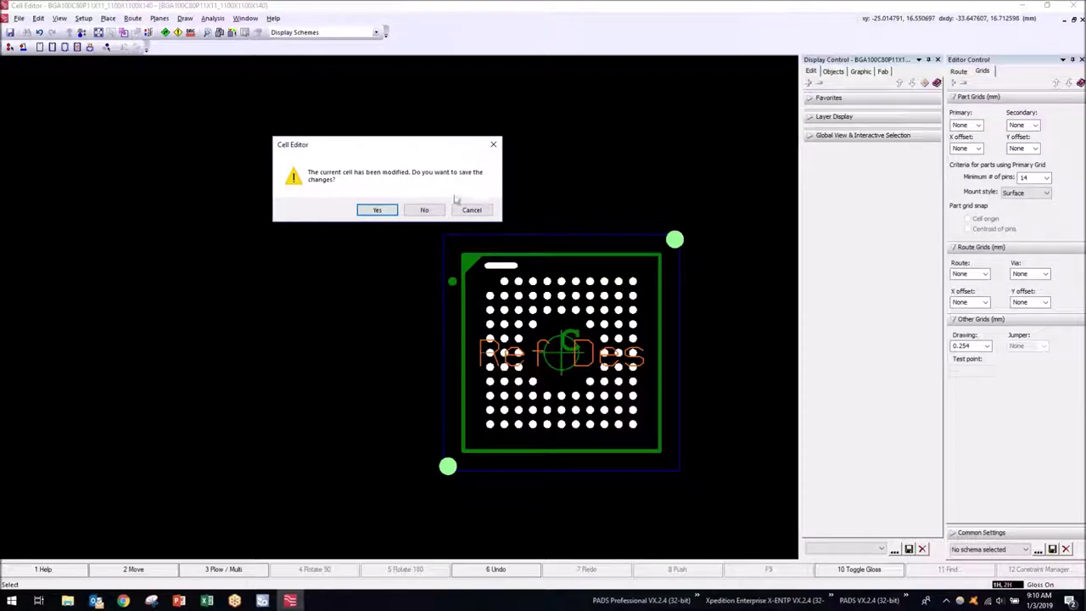
{"action": "left_click", "coordinate": [377, 211]}
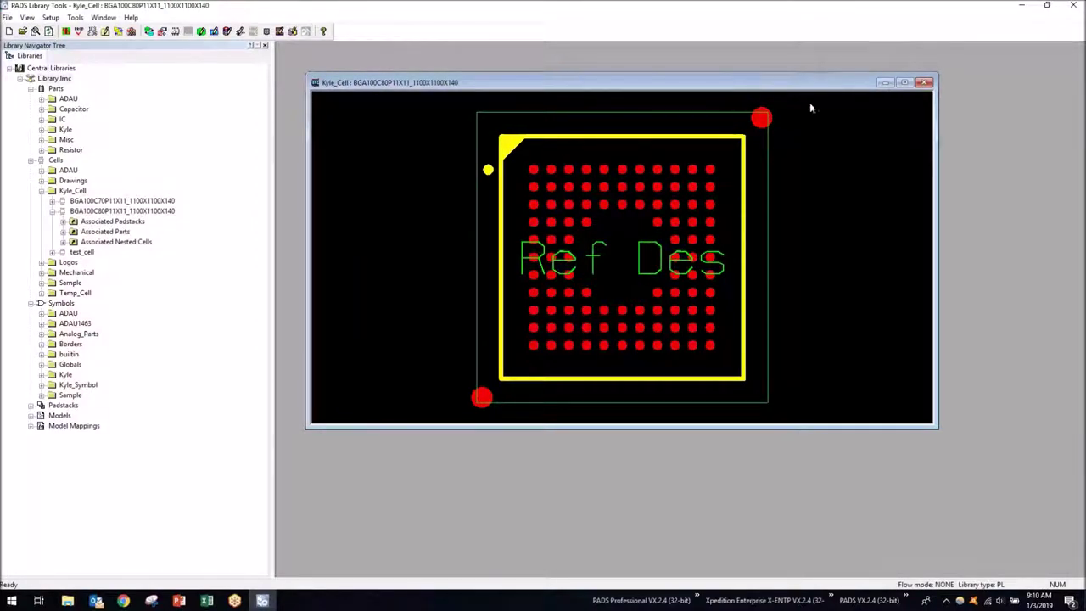
Refresh the preview of the BGA100C80P11X11_1100X1100X140 cell by closing and reopening it, examine the edited pin, and close the preview
{"action": "left_click", "coordinate": [923, 82]}
{"action": "double_click", "coordinate": [127, 212]}
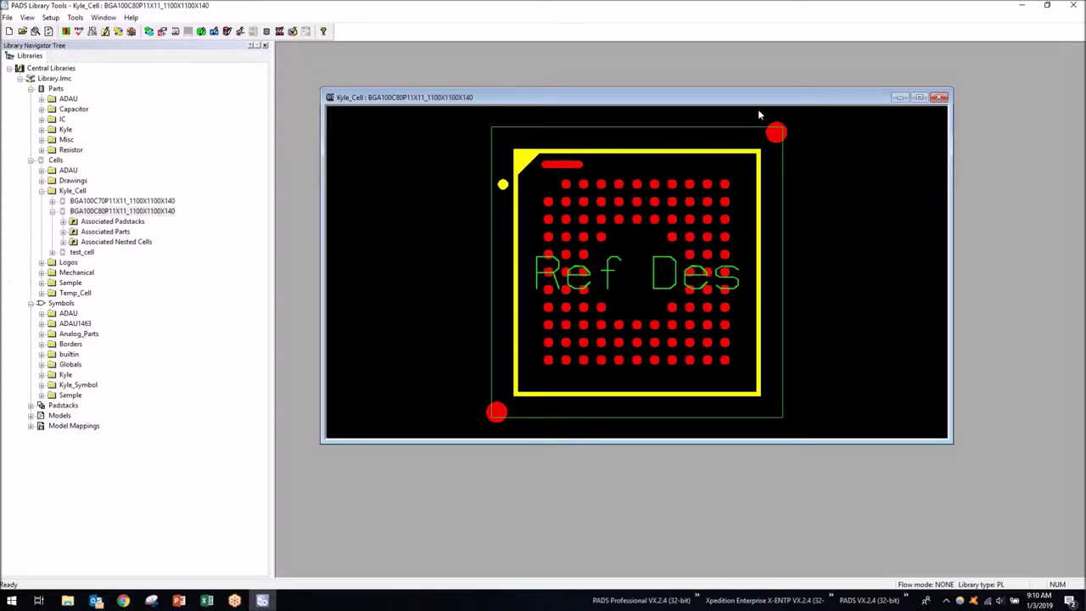
{"action": "left_click", "coordinate": [939, 98]}
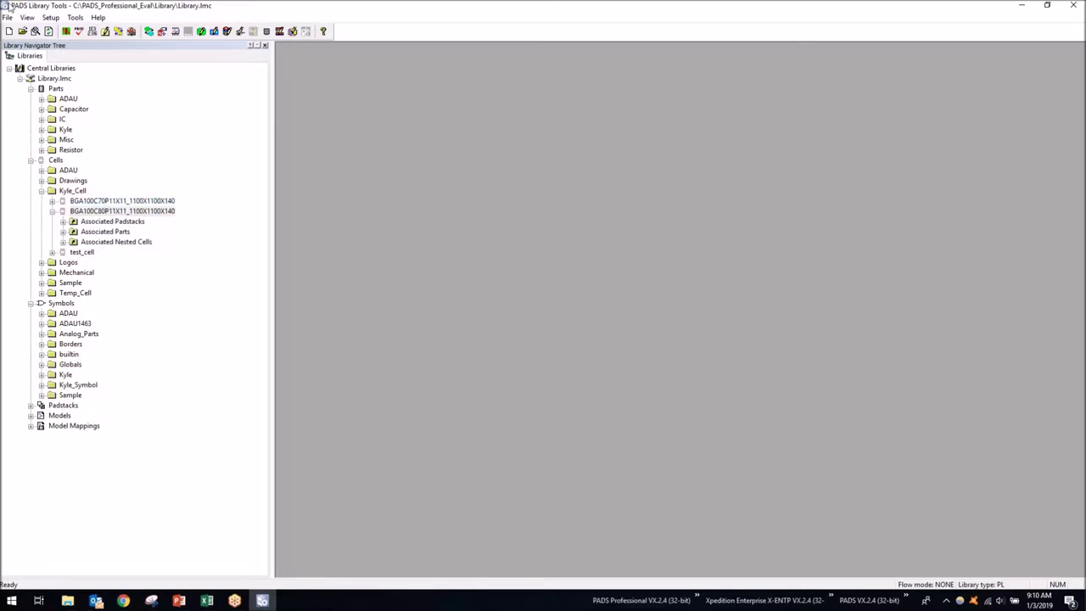
Create a new cell named Kyle_Cell in the Kyle_Cell partition
{"action": "right_click", "coordinate": [72, 191]}
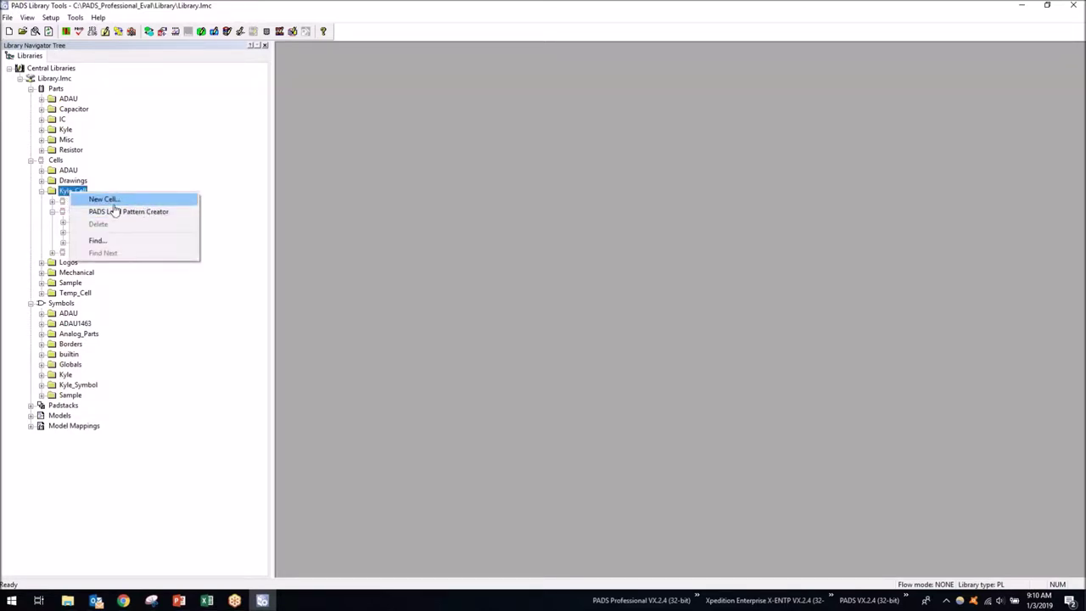
{"action": "left_click", "coordinate": [121, 202]}
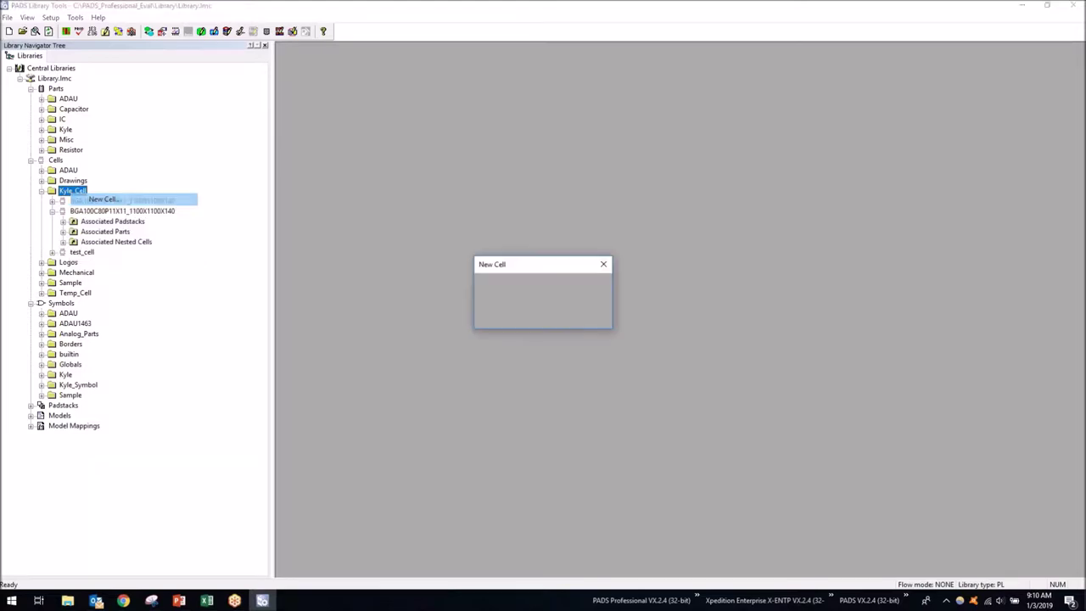
{"action": "type", "text": "Kyle_Cel"}
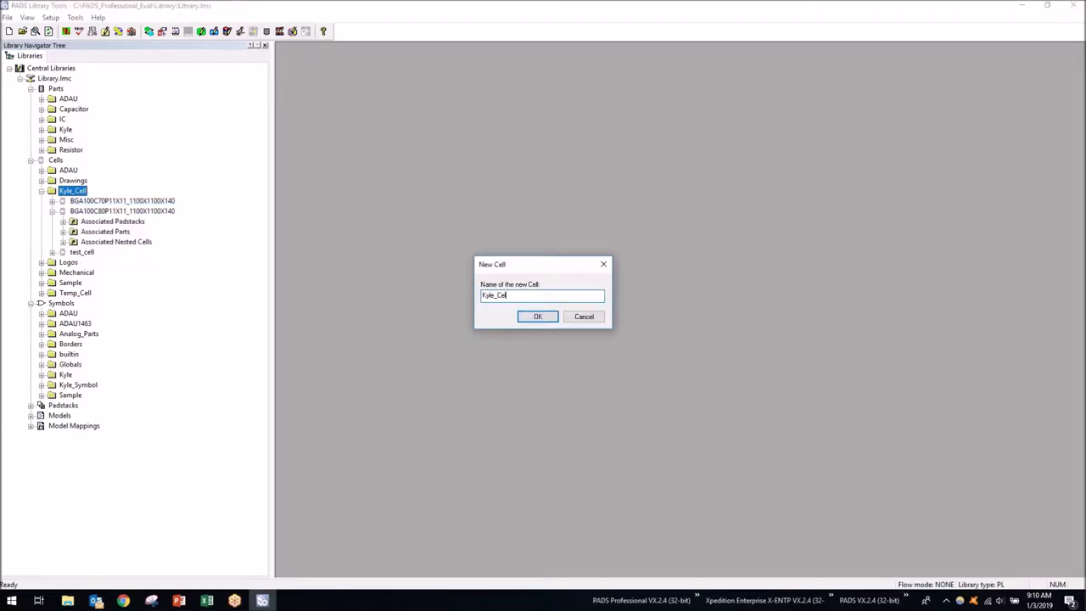
{"action": "type", "text": "l"}
{"action": "key", "text": "Return"}
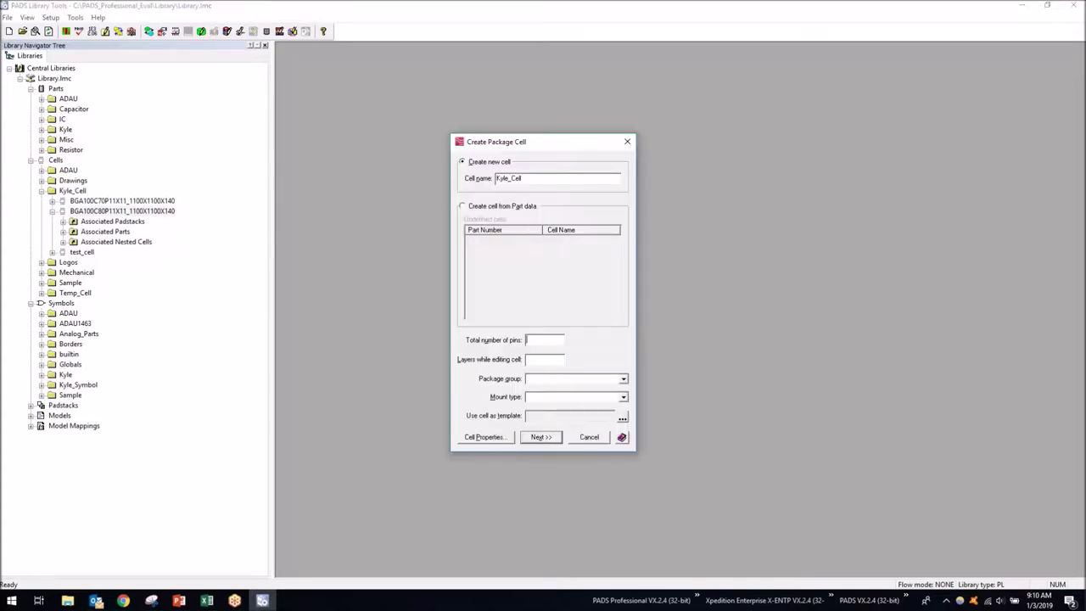
Define the package cell with 49 pins, 2 layers while editing, package group IC - BGA and mount type Surface, and continue to pin placement
{"action": "left_click_drag", "start_coordinate": [521, 142], "coordinate": [559, 120]}
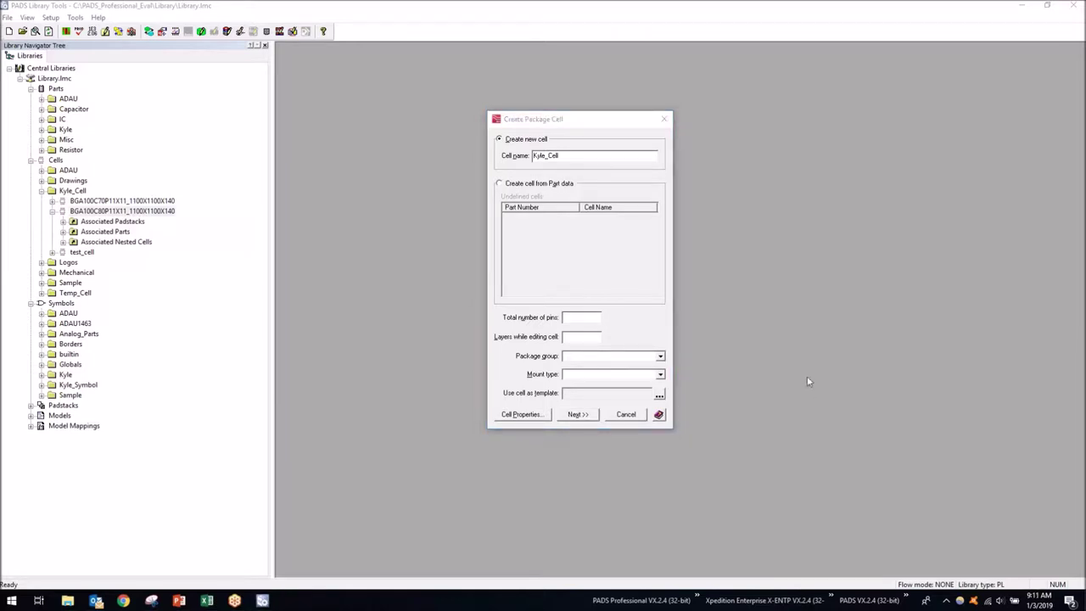
{"action": "left_click", "coordinate": [590, 318]}
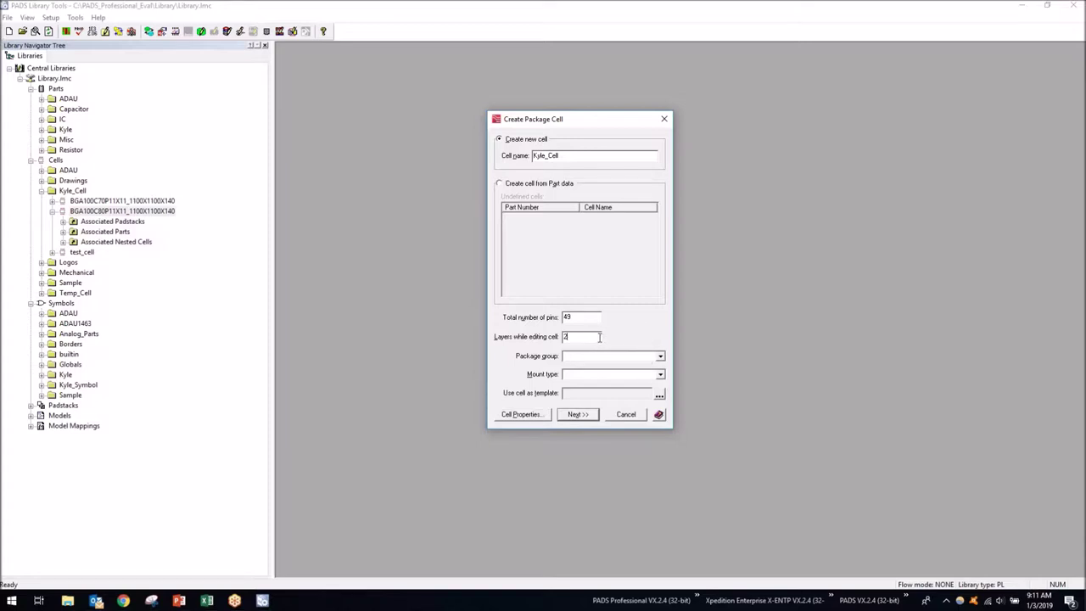
{"action": "left_click", "coordinate": [659, 356]}
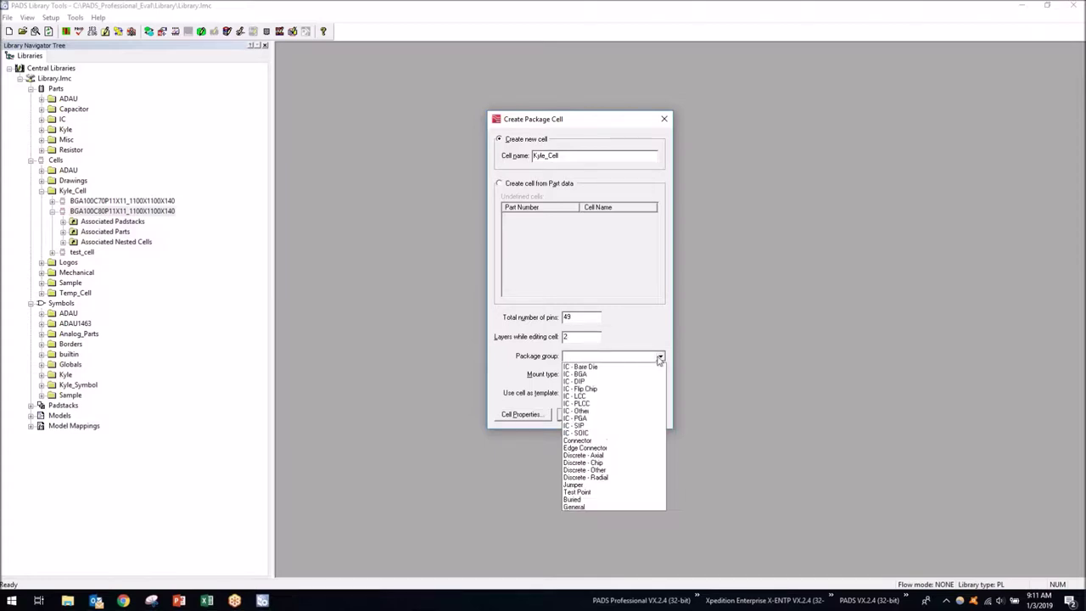
{"action": "left_click", "coordinate": [660, 357]}
{"action": "left_click", "coordinate": [662, 358]}
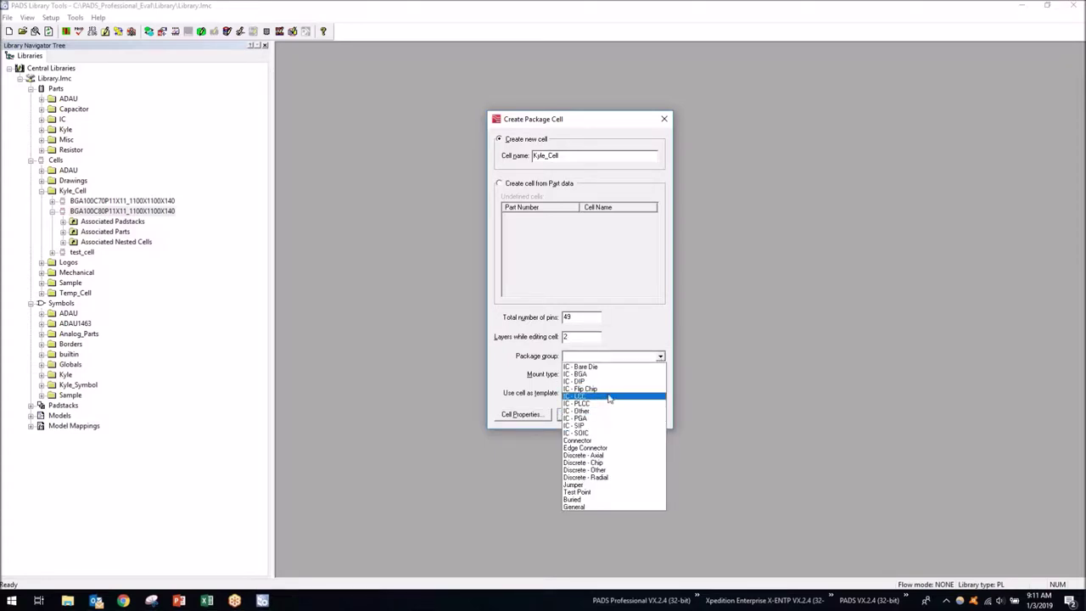
{"action": "left_click", "coordinate": [609, 367]}
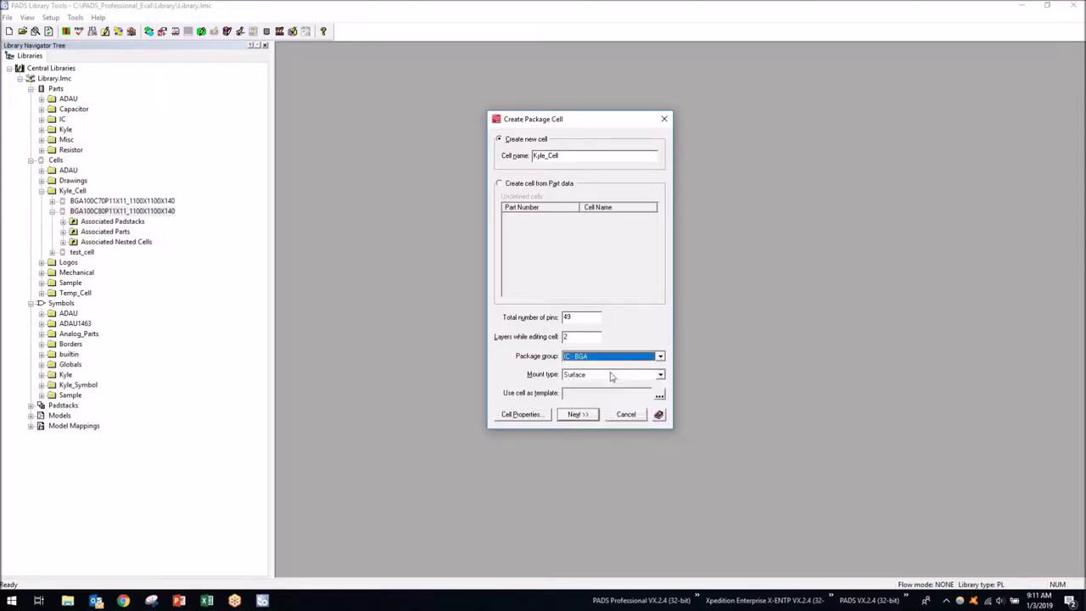
{"action": "left_click", "coordinate": [661, 375]}
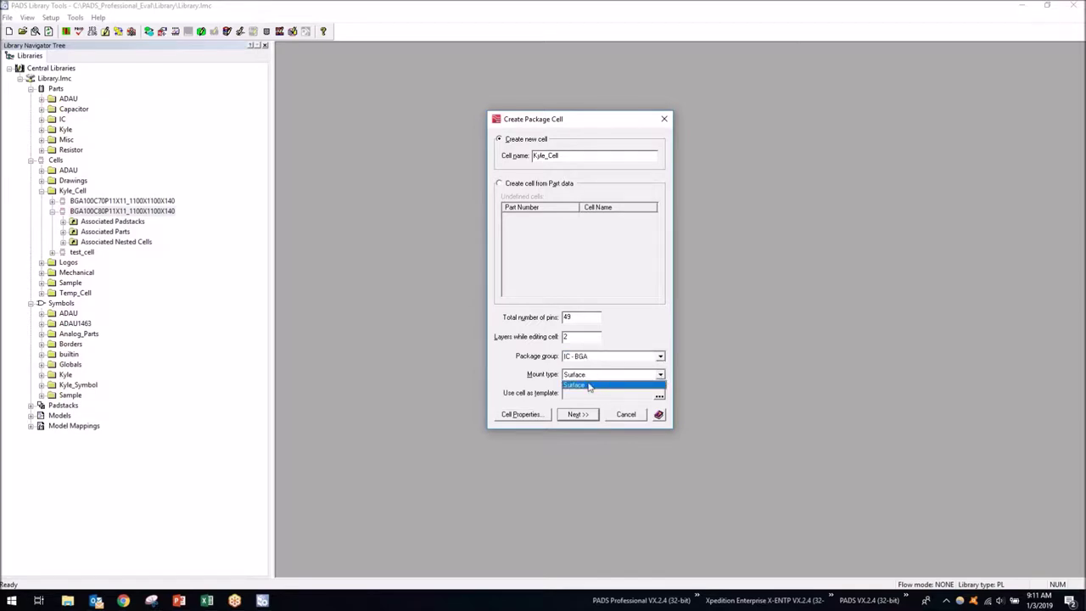
{"action": "left_click", "coordinate": [647, 329]}
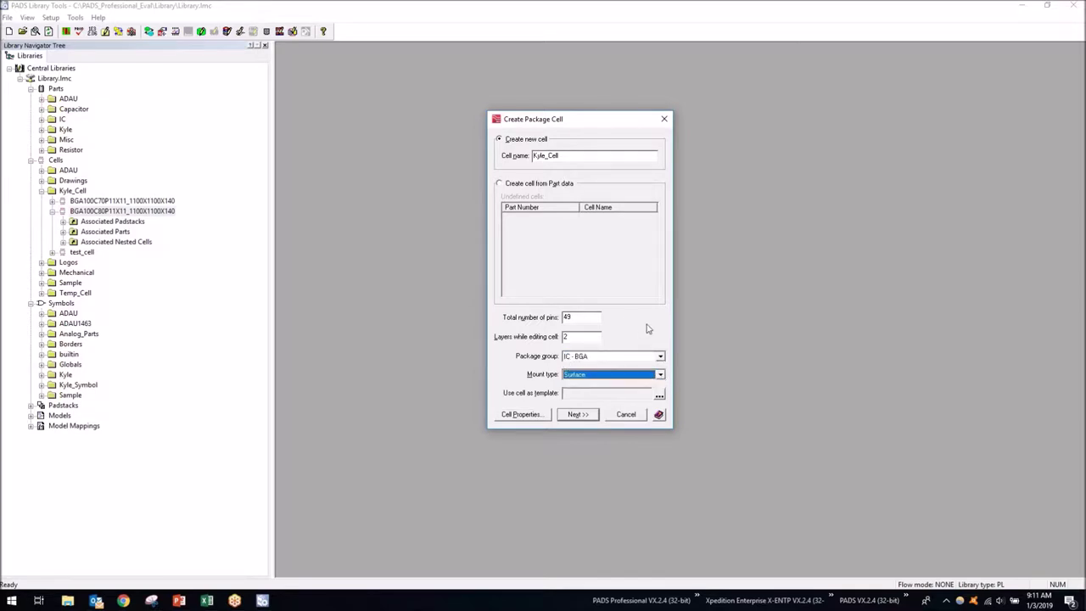
{"action": "left_click", "coordinate": [578, 414]}
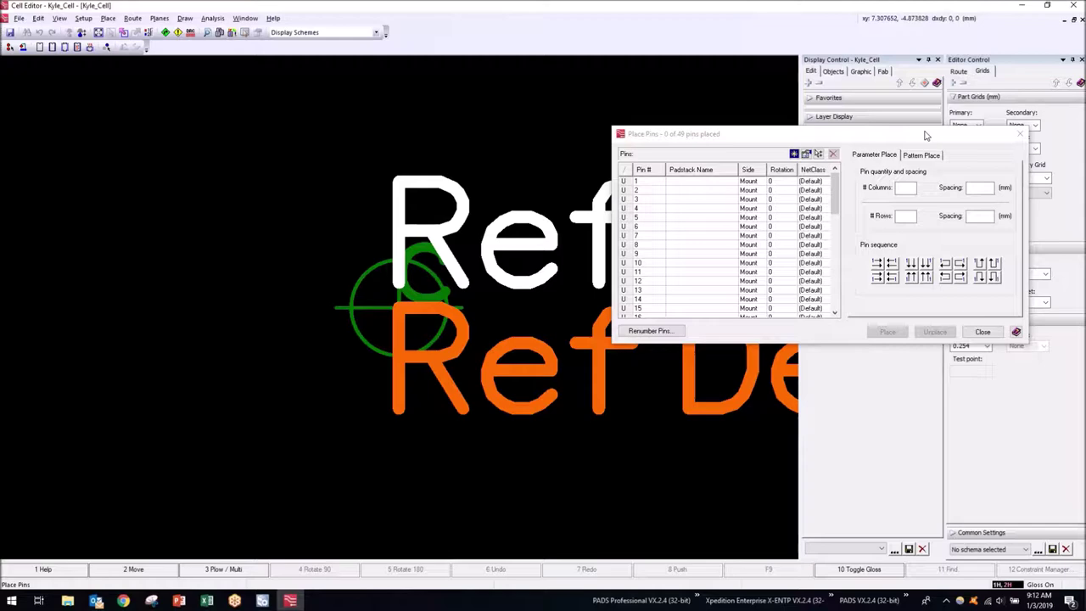
Set up a BGA pattern placement with 12 columns, 4 rows, 7 mm spacing in both directions and a 7 mm outline offset
{"action": "mouse_move", "coordinate": [925, 135]}
{"action": "left_mouse_down"}
{"action": "mouse_move", "coordinate": [1008, 150]}
{"action": "mouse_move", "coordinate": [958, 132]}
{"action": "mouse_move", "coordinate": [971, 102]}
{"action": "mouse_move", "coordinate": [939, 119]}
{"action": "left_mouse_up"}
{"action": "scroll", "coordinate": [424, 296], "scroll_direction": "down", "scroll_amount": 5}
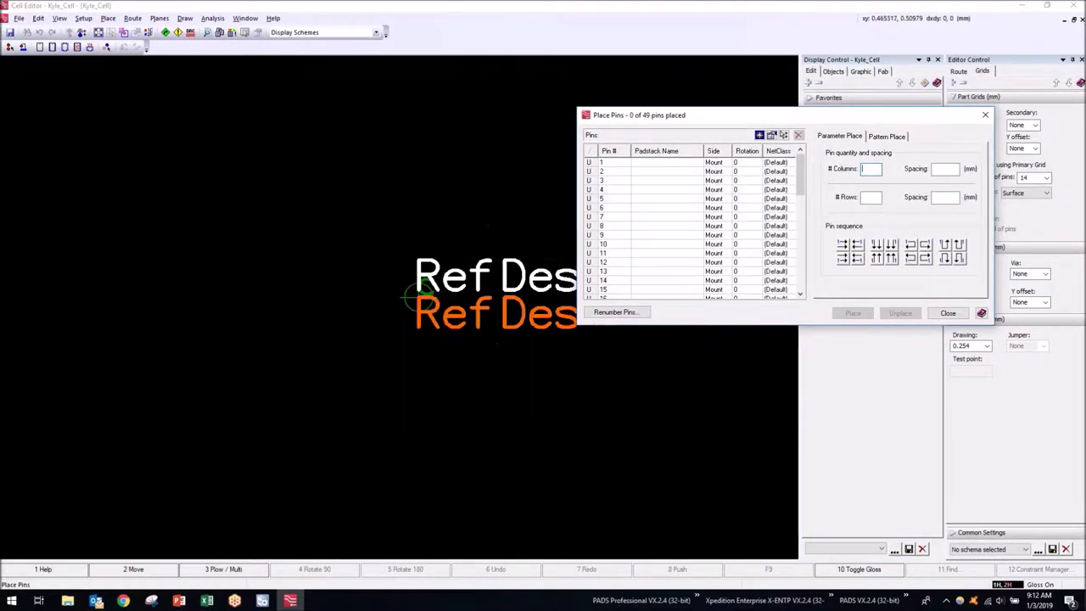
{"action": "mouse_move", "coordinate": [800, 182]}
{"action": "left_mouse_down"}
{"action": "mouse_move", "coordinate": [798, 276]}
{"action": "mouse_move", "coordinate": [800, 179]}
{"action": "left_mouse_up"}
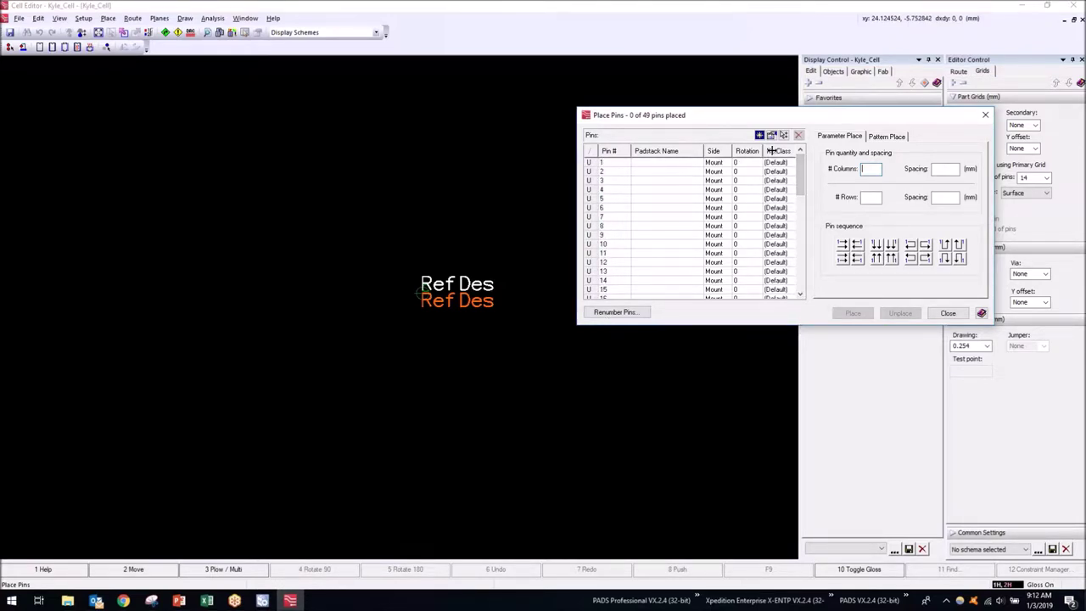
{"action": "left_click_drag", "start_coordinate": [804, 119], "coordinate": [555, 94]}
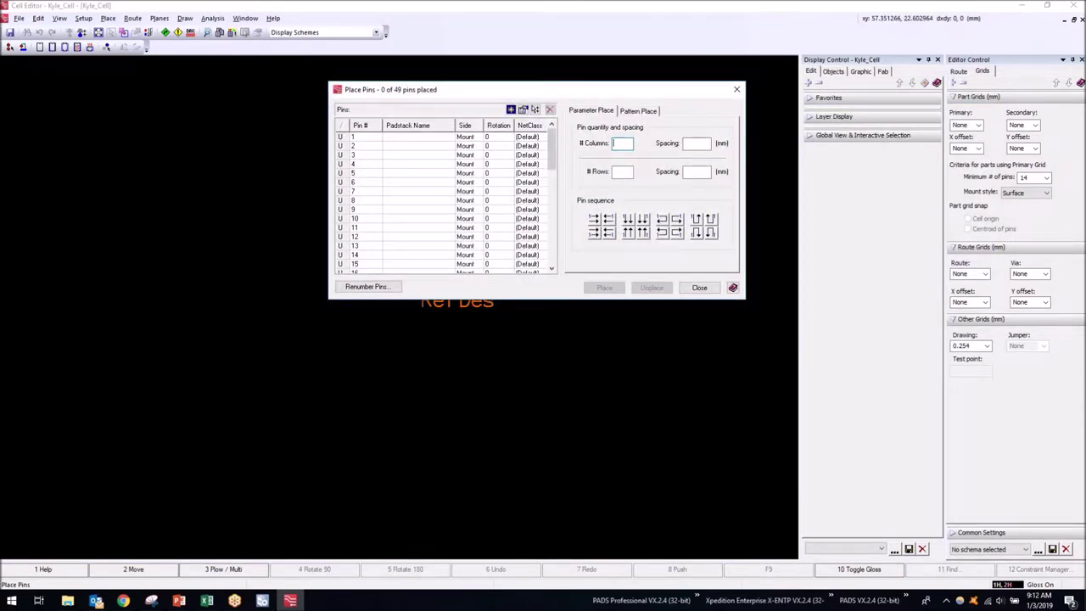
{"action": "left_click", "coordinate": [624, 145]}
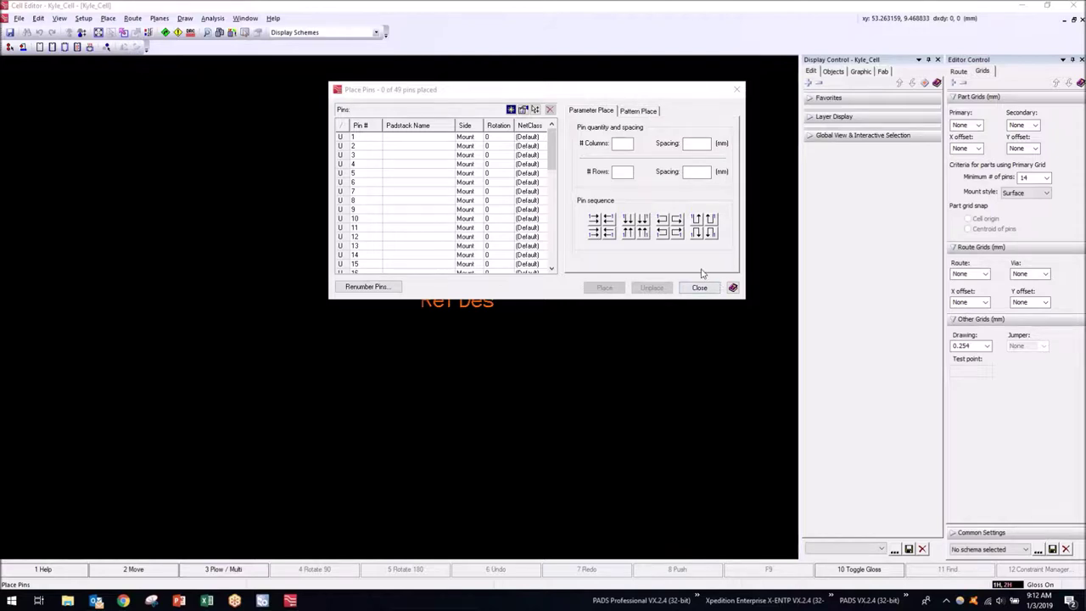
{"action": "left_click", "coordinate": [646, 112]}
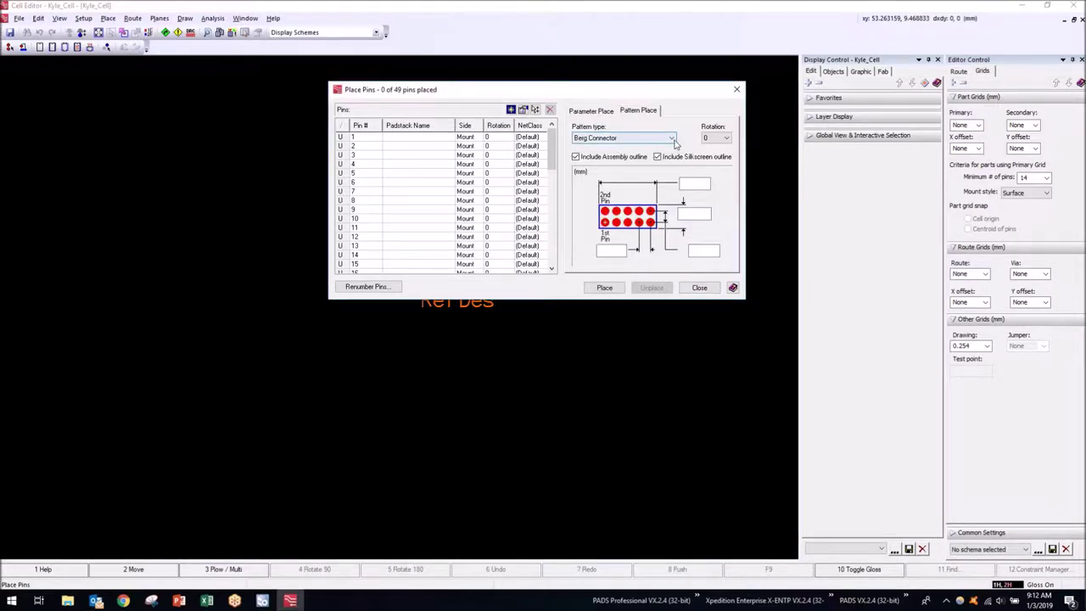
{"action": "left_click_drag", "start_coordinate": [629, 88], "coordinate": [649, 93]}
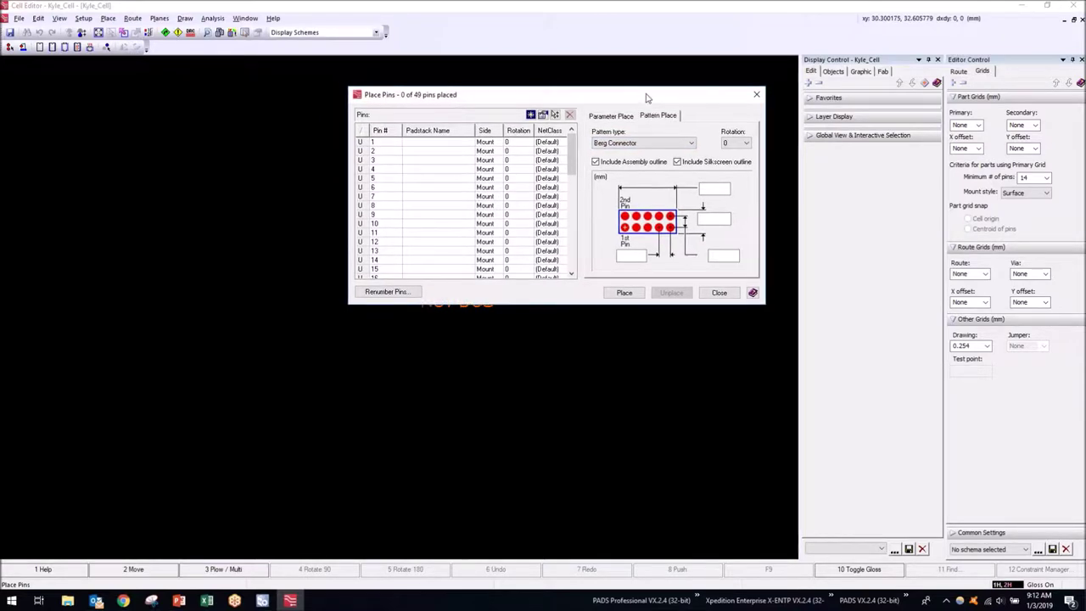
{"action": "left_click", "coordinate": [681, 144]}
{"action": "left_click", "coordinate": [661, 187]}
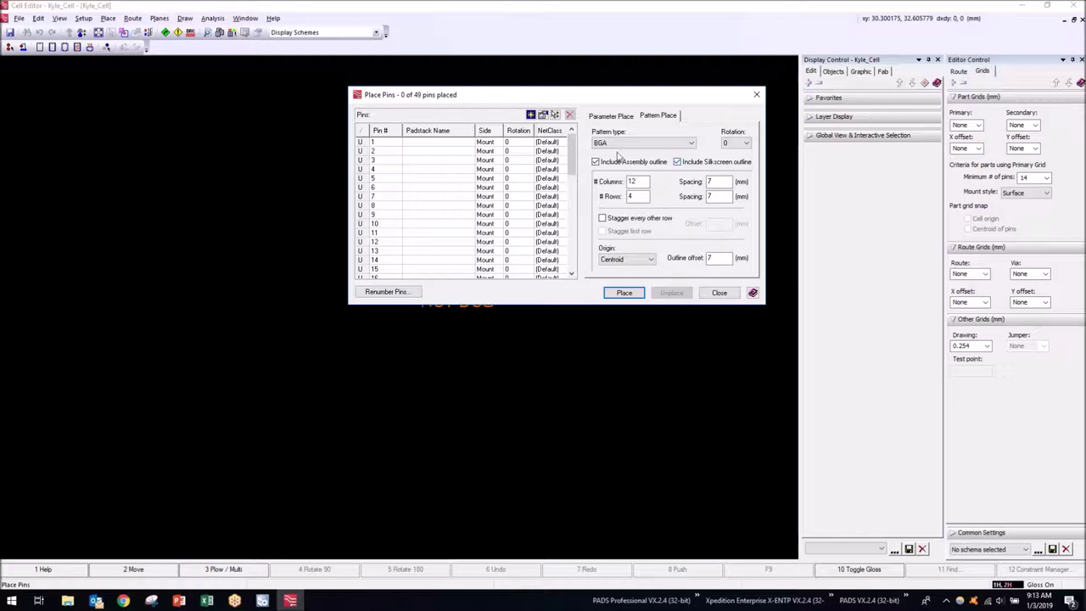
{"action": "left_click_drag", "start_coordinate": [626, 95], "coordinate": [824, 123]}
{"action": "double_click", "coordinate": [831, 208]}
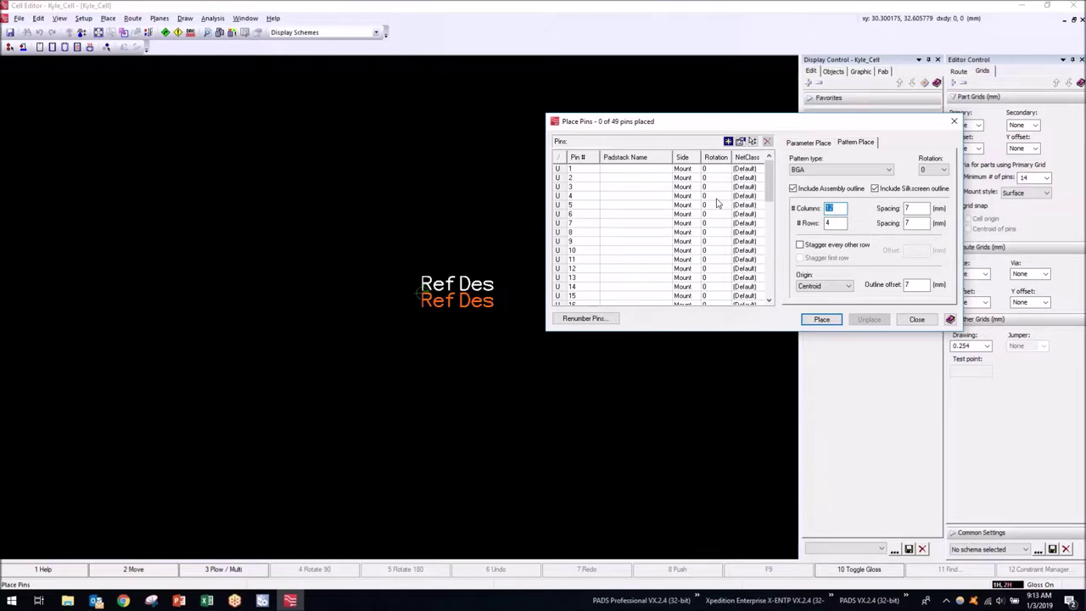
{"action": "type", "text": "4"}
Assign the Pad Round 30 padstack to all pins from 1 to 49
{"action": "left_click", "coordinate": [596, 170]}
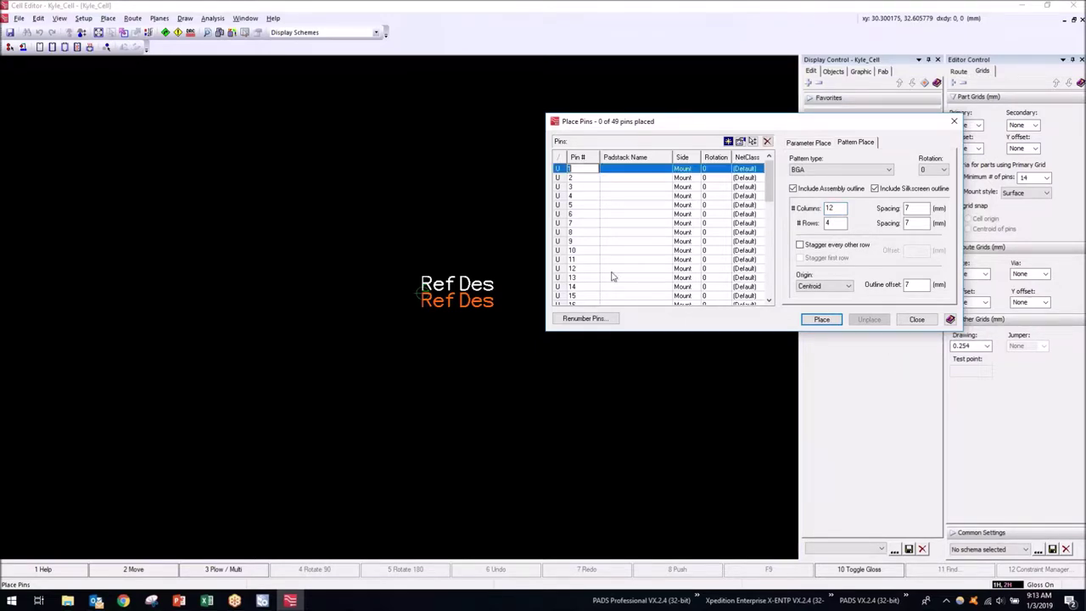
{"action": "scroll", "coordinate": [611, 274], "scroll_direction": "down", "scroll_amount": 10}
{"action": "left_click", "coordinate": [595, 294], "text": "shift"}
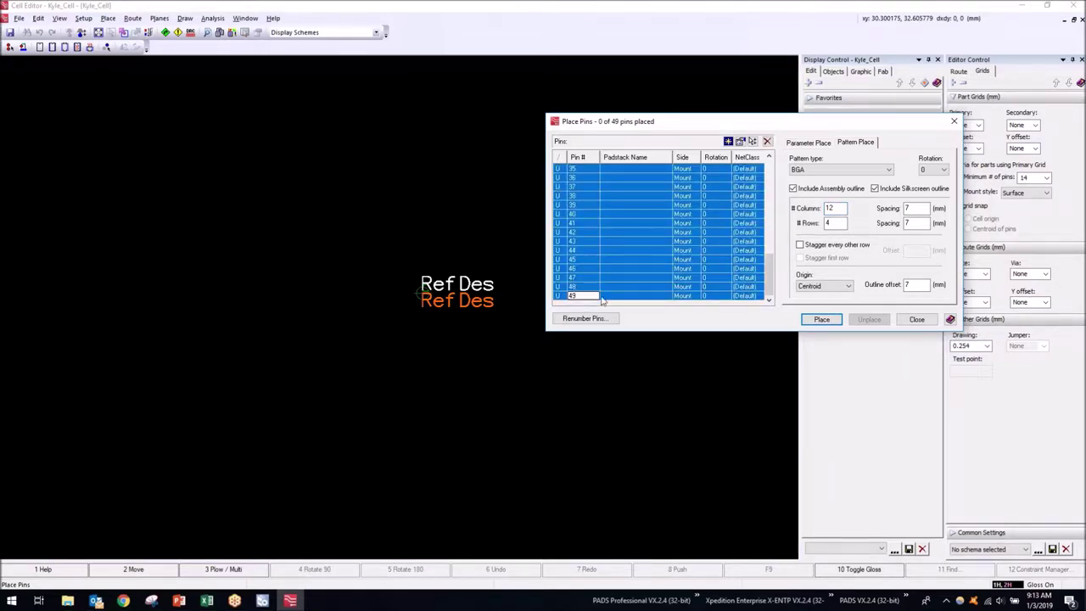
{"action": "left_click", "coordinate": [668, 297]}
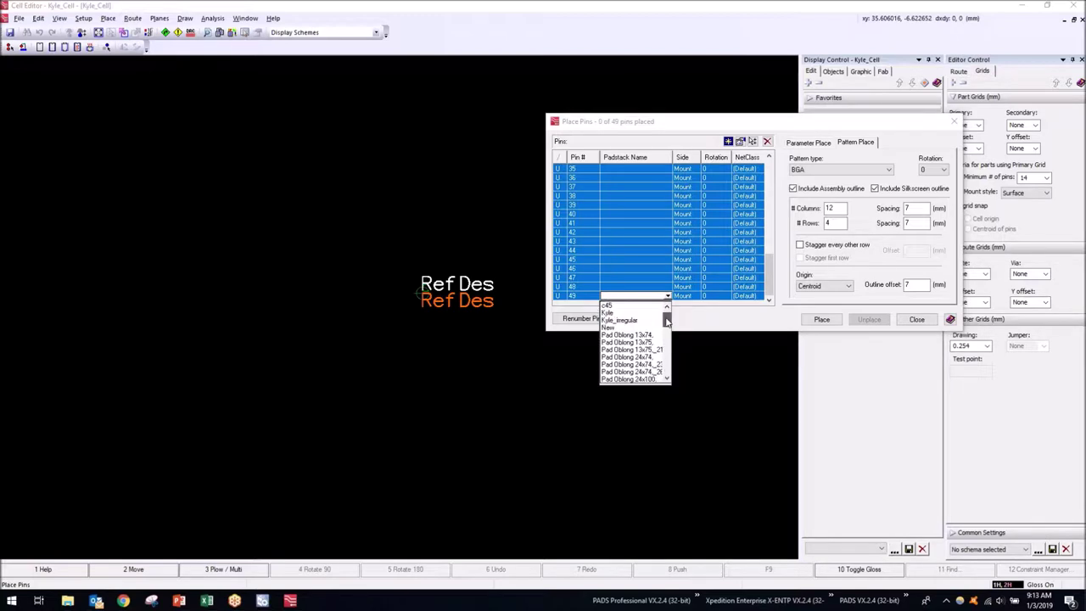
{"action": "left_click_drag", "start_coordinate": [666, 320], "coordinate": [670, 341]}
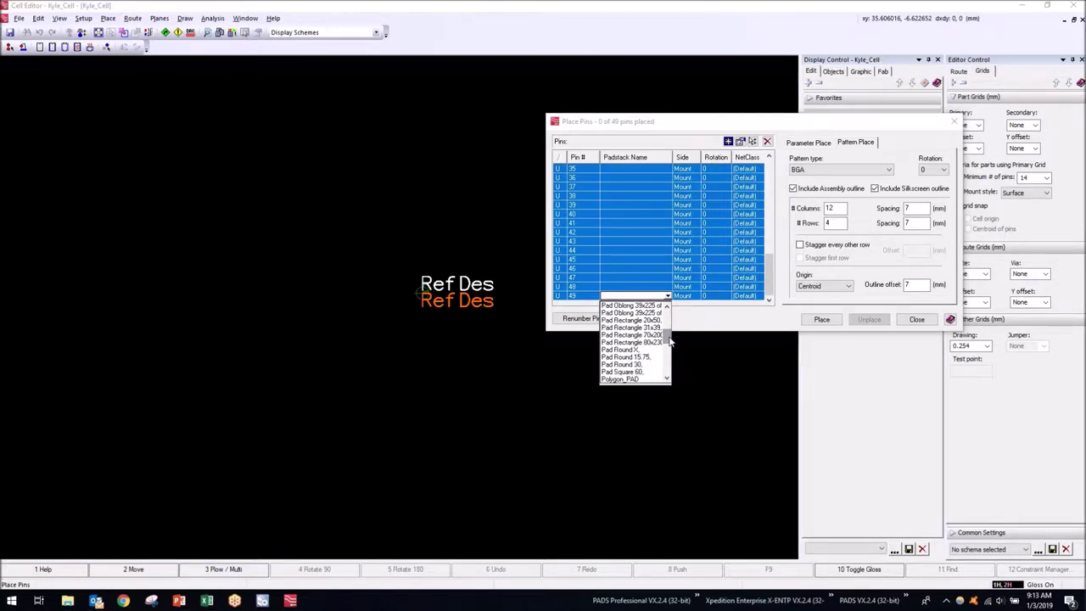
{"action": "left_click", "coordinate": [636, 364]}
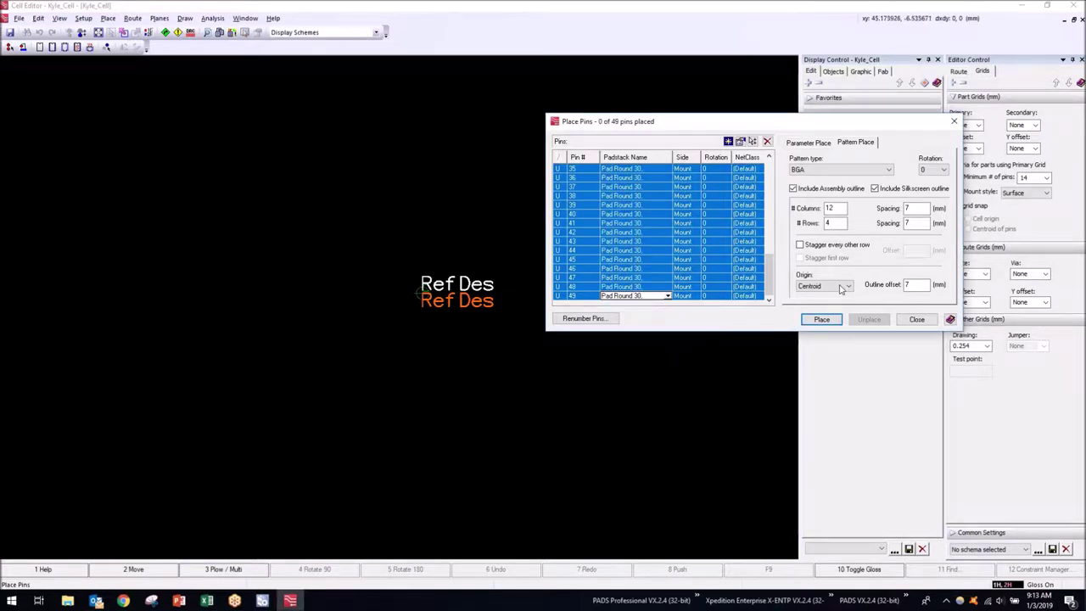
Place the pins in the BGA pattern with its assembly and silkscreen outlines and examine the resulting grid
{"action": "left_click_drag", "start_coordinate": [826, 125], "coordinate": [854, 117]}
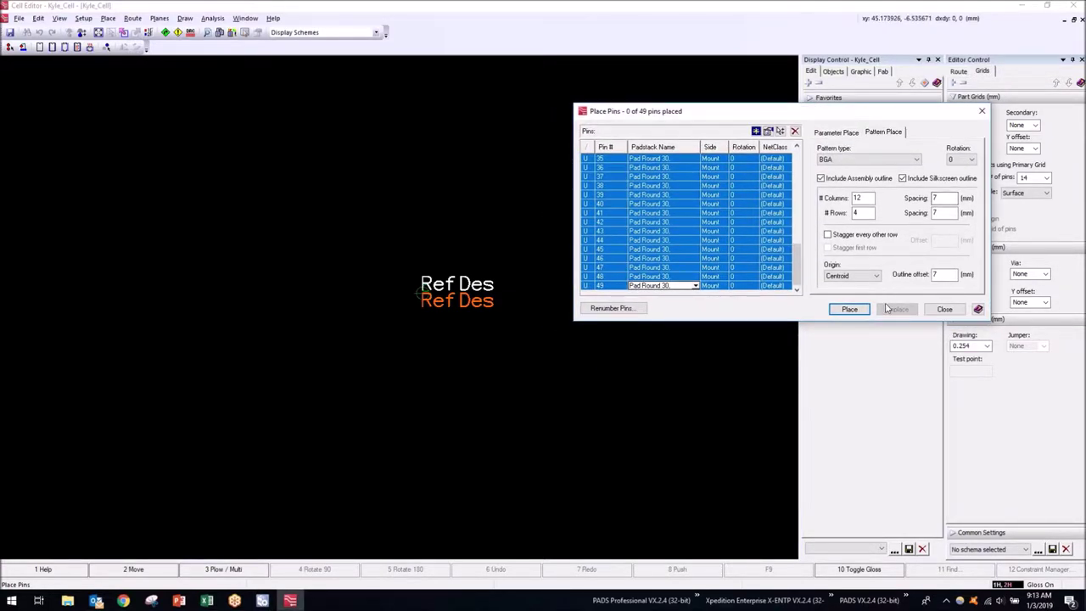
{"action": "left_click", "coordinate": [851, 310]}
{"action": "scroll", "coordinate": [503, 293], "scroll_direction": "down", "scroll_amount": 1}
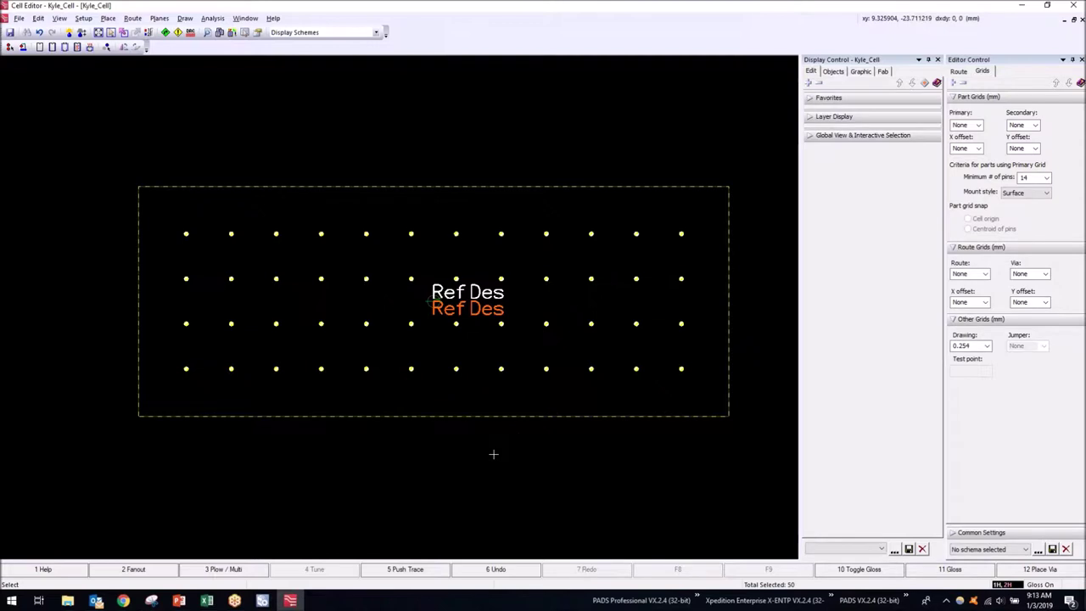
{"action": "scroll", "coordinate": [269, 288], "scroll_direction": "up", "scroll_amount": 1}
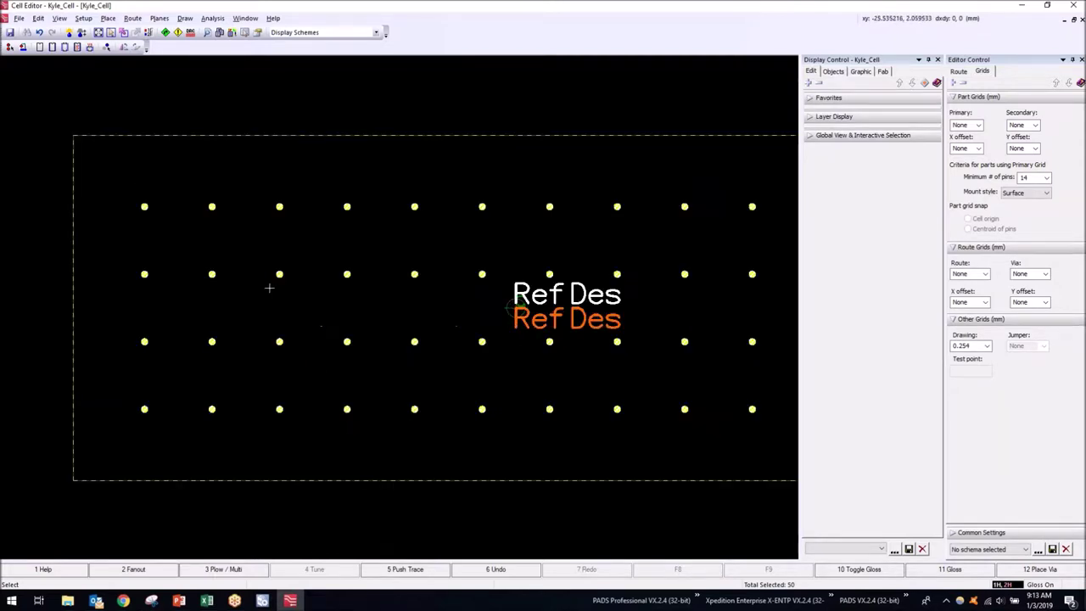
{"action": "scroll", "coordinate": [269, 288], "scroll_direction": "down", "scroll_amount": 1}
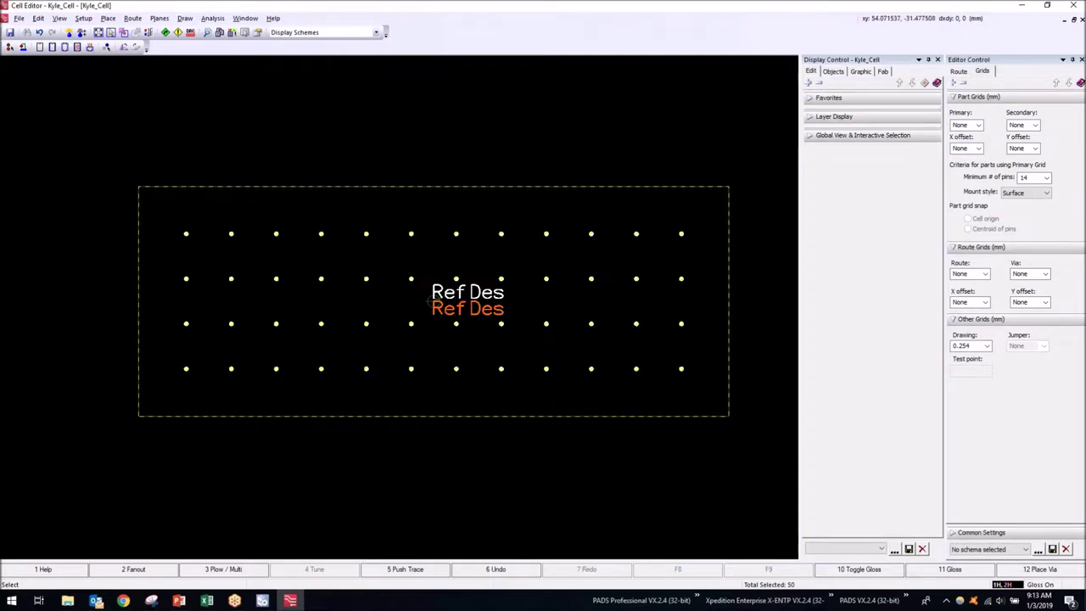
Undo the placement of the BGA pin grid and its outlines, leaving the reference designator texts deselected
{"action": "left_click", "coordinate": [567, 156]}
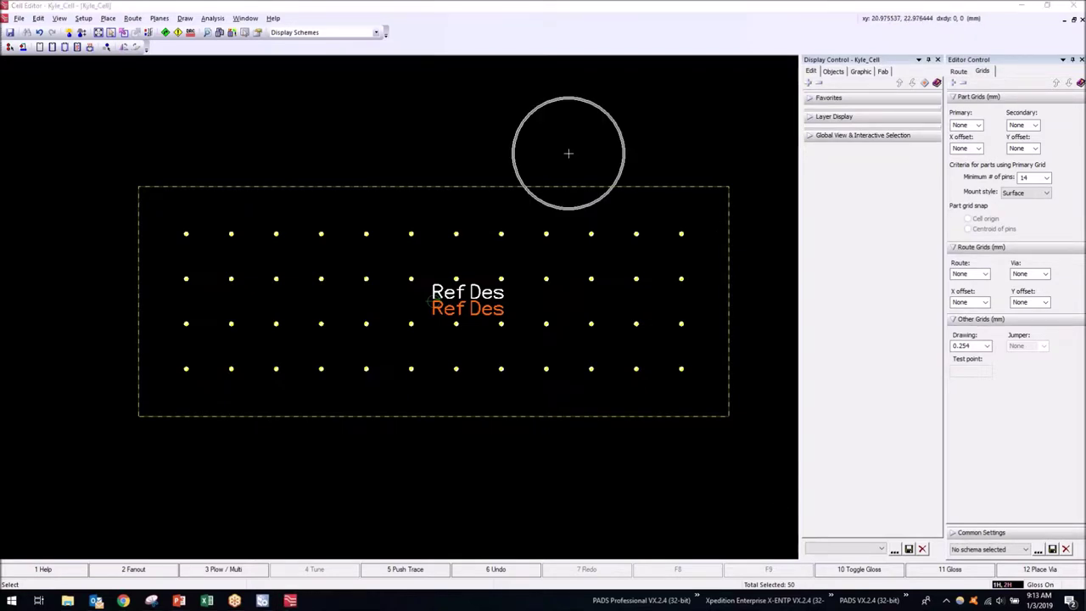
{"action": "key", "text": "ctrl+z"}
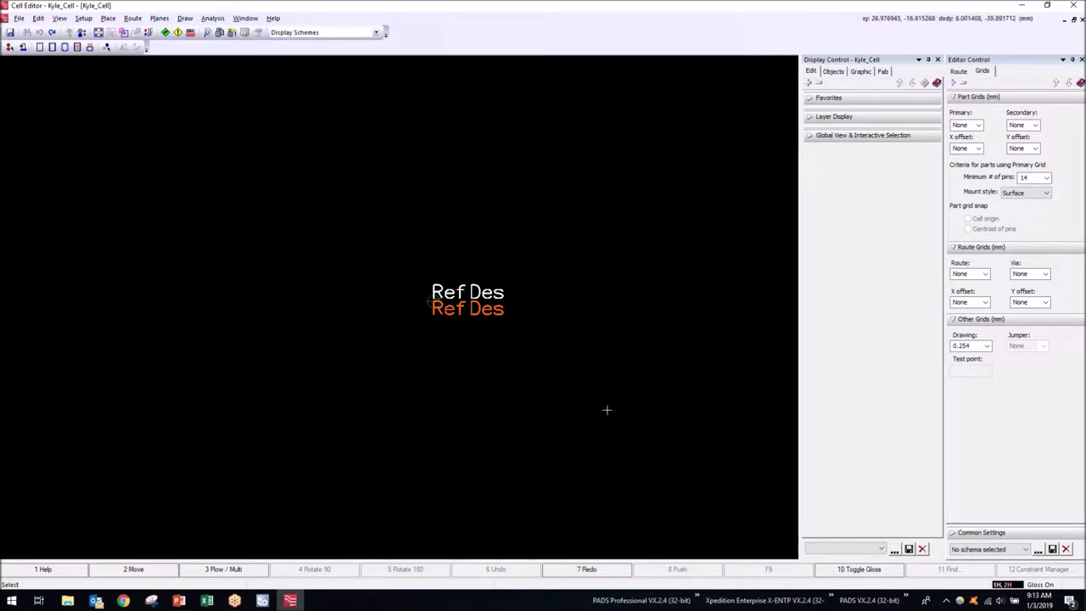
{"action": "left_click_drag", "start_coordinate": [713, 367], "coordinate": [462, 234]}
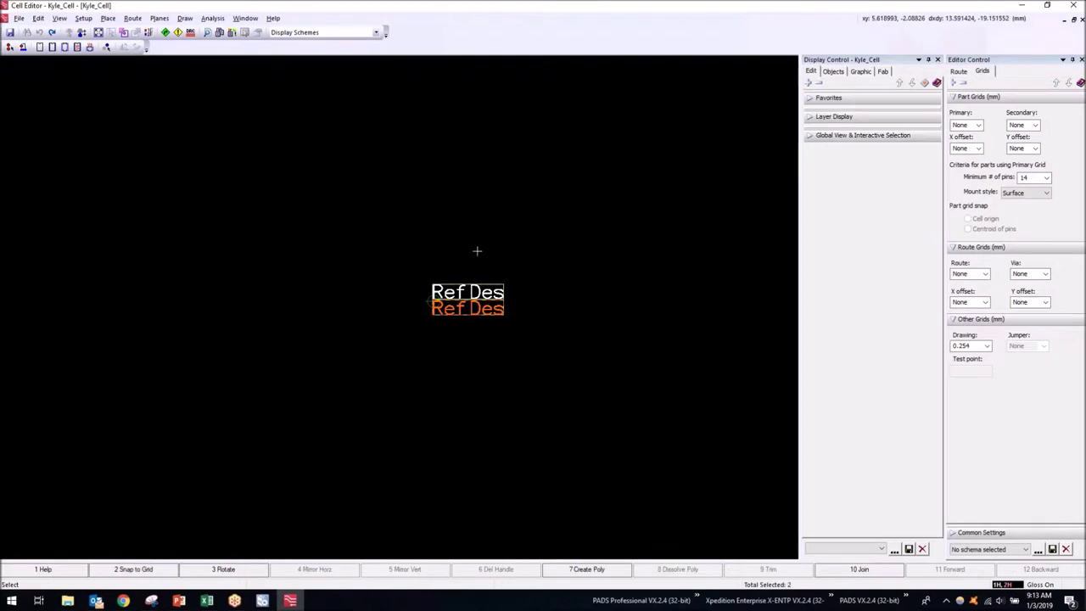
{"action": "key", "text": "Escape"}
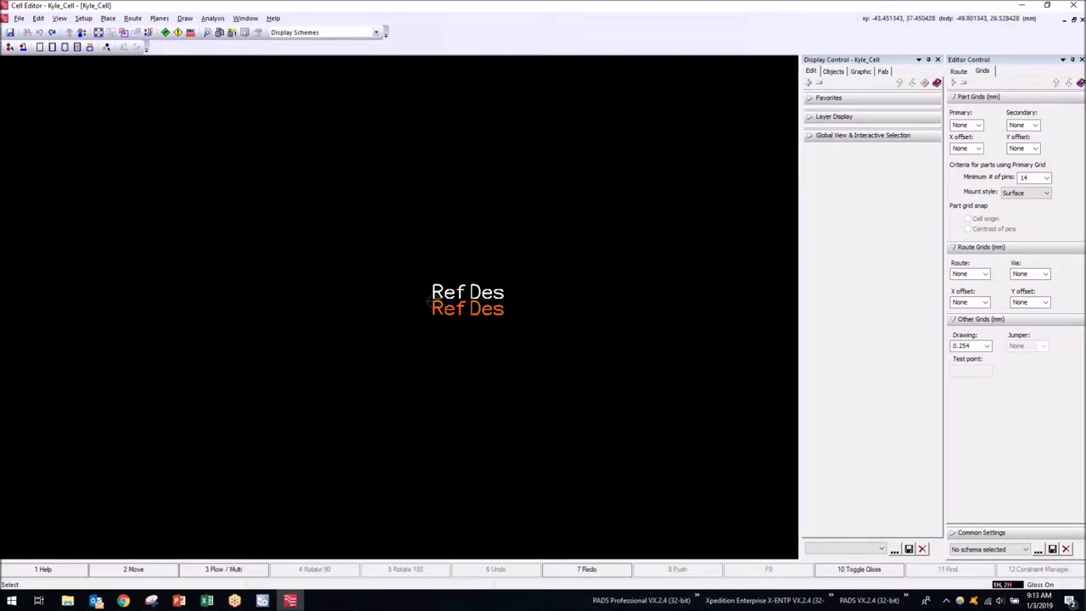
Bring up the Place Pins dialog again for the unplaced pins and move it over the cell drawing area
{"action": "left_click", "coordinate": [108, 18]}
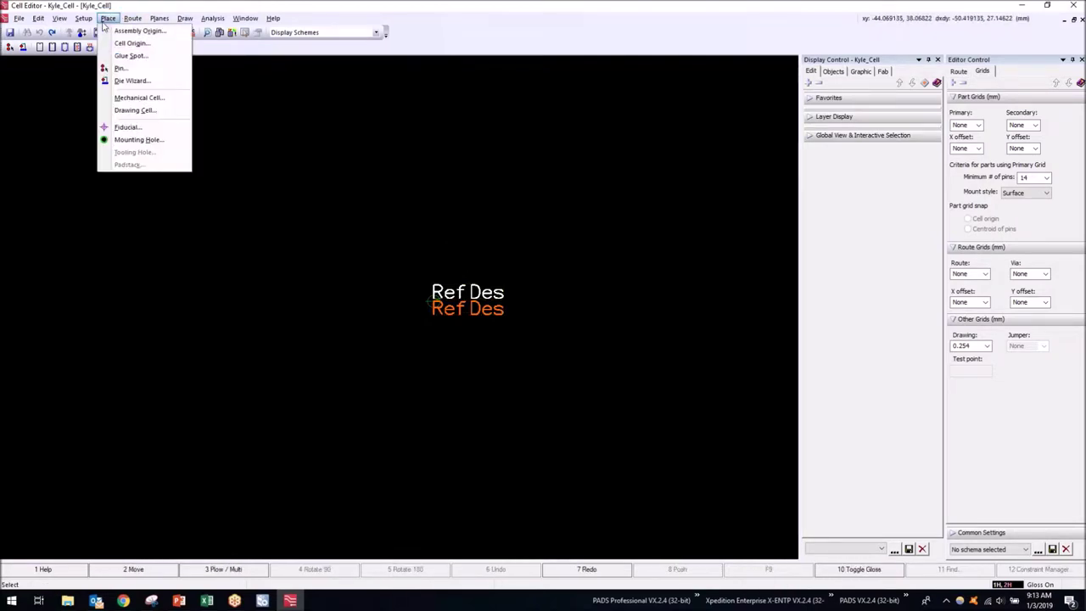
{"action": "left_click", "coordinate": [120, 68]}
{"action": "left_click_drag", "start_coordinate": [668, 115], "coordinate": [478, 149]}
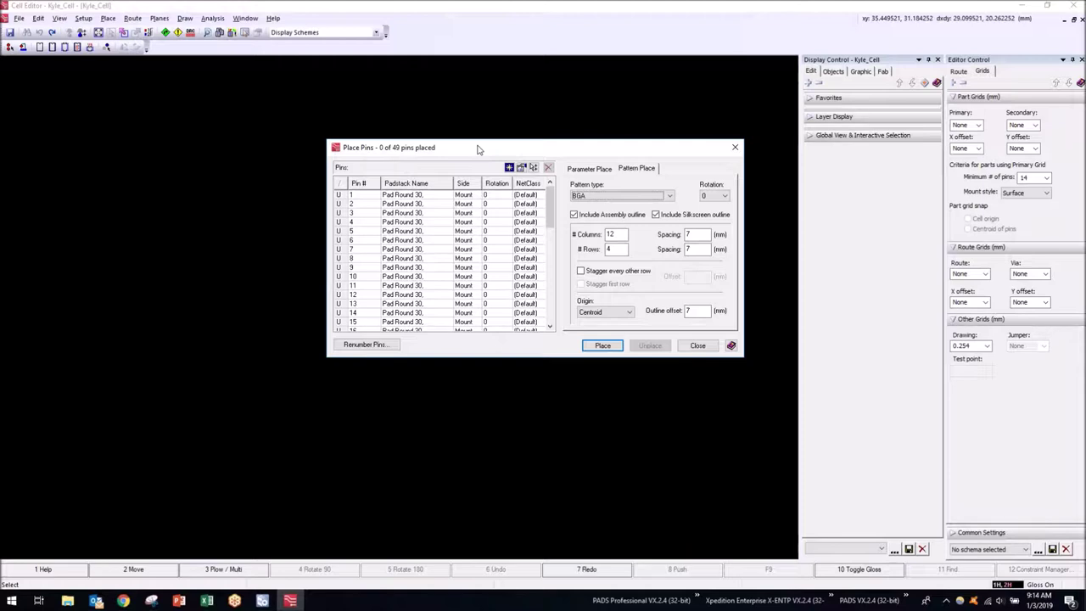
Look through the help page for the Place Pins dialog, then return to the Cell Editor
{"action": "left_click", "coordinate": [731, 346]}
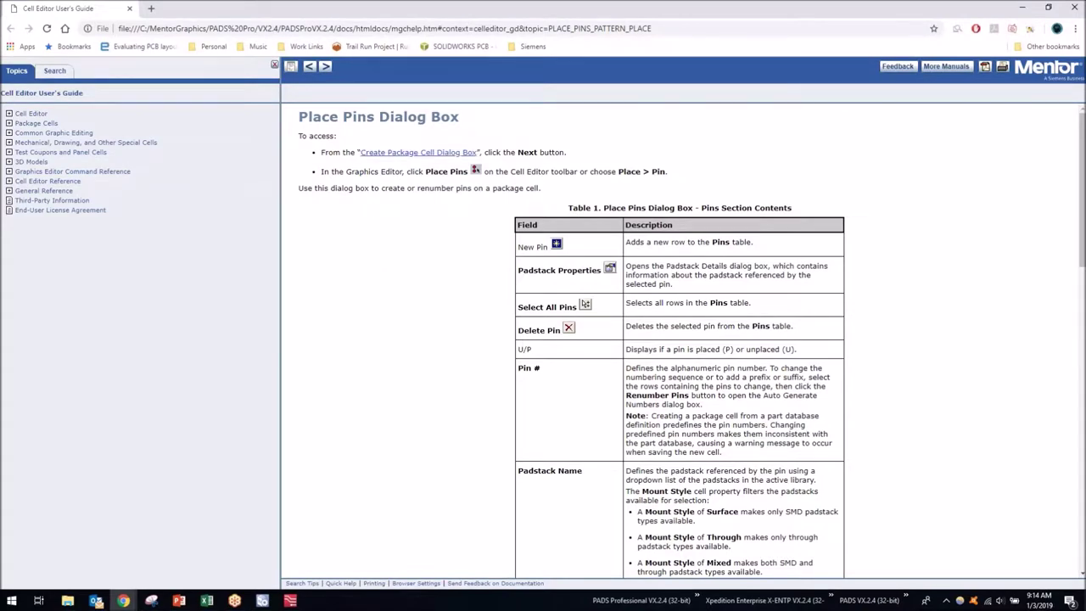
{"action": "scroll", "coordinate": [667, 323], "scroll_direction": "down", "scroll_amount": 15}
{"action": "scroll", "coordinate": [668, 323], "scroll_direction": "up", "scroll_amount": 15}
{"action": "double_click", "coordinate": [950, 7]}
{"action": "key", "text": "super+Down"}
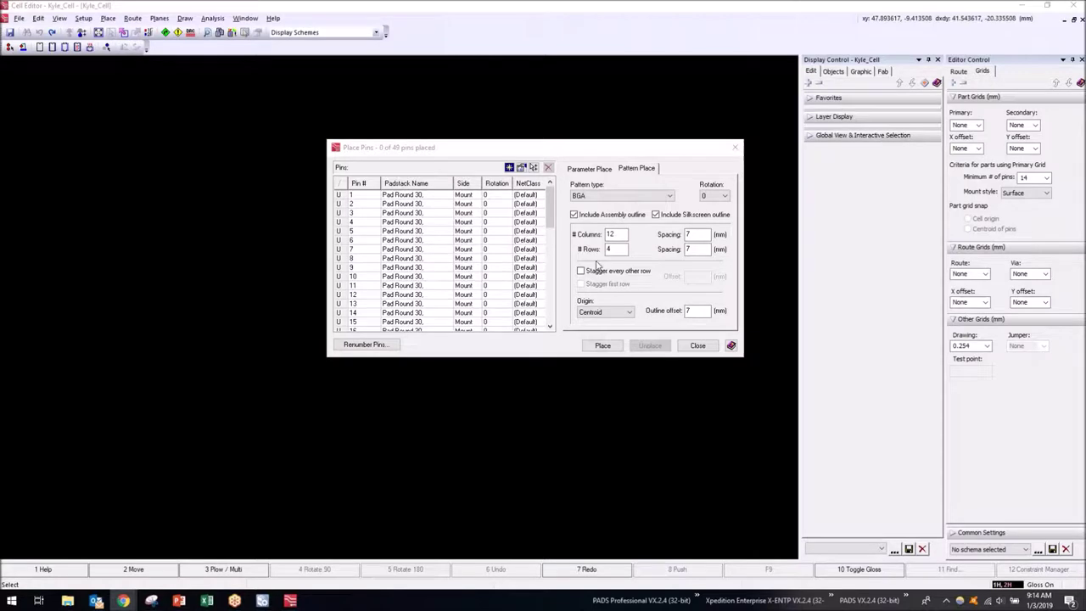
Move the Place Pins dialog aside and show its parameter-based placement options with pin quantity, spacing and sequence
{"action": "left_click", "coordinate": [551, 206]}
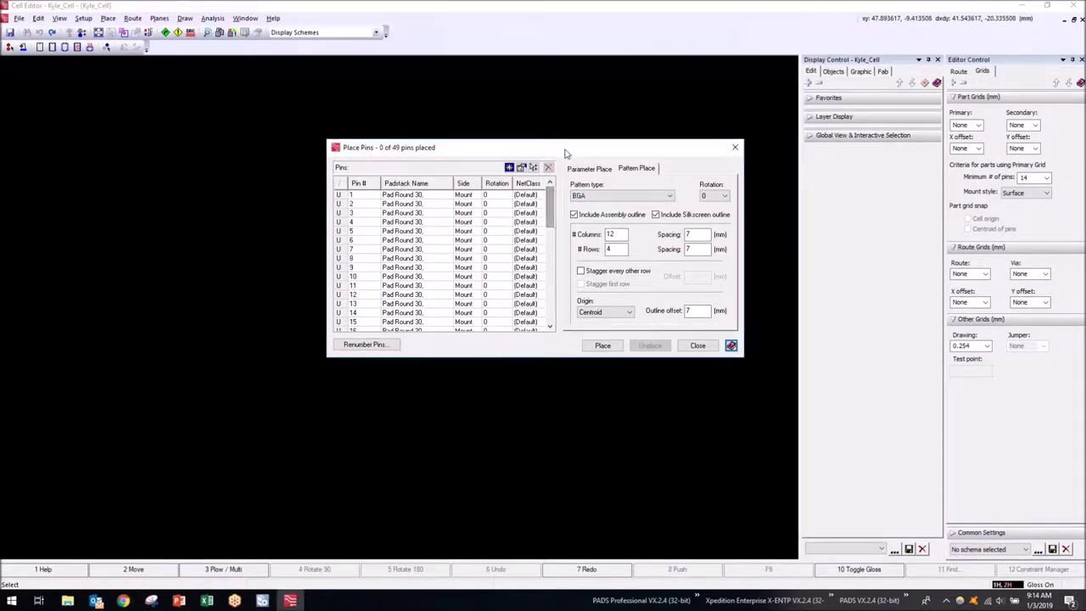
{"action": "left_click_drag", "start_coordinate": [568, 153], "coordinate": [442, 144]}
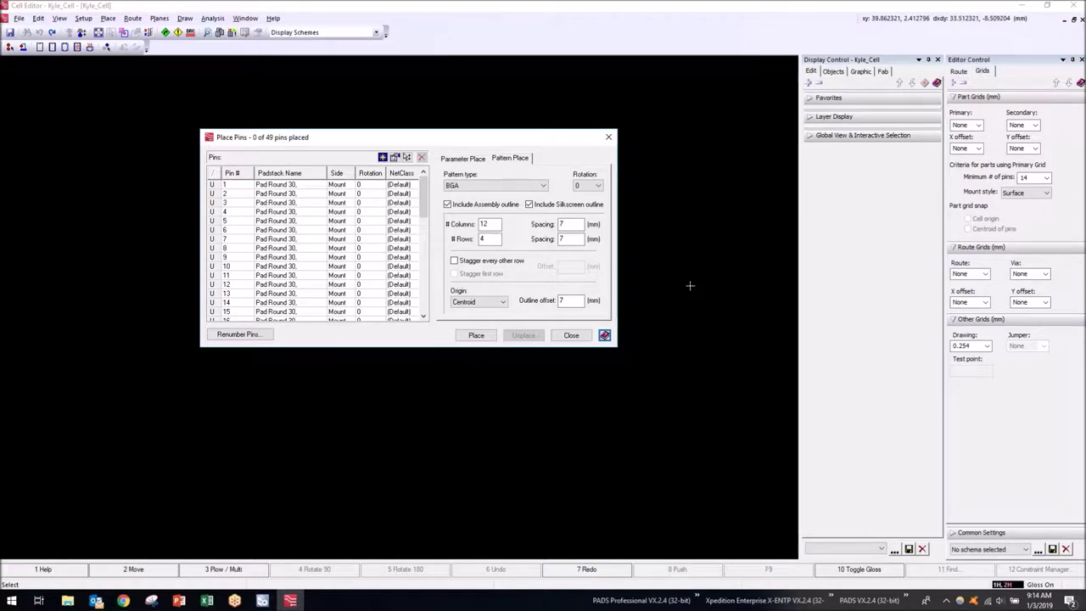
{"action": "left_click", "coordinate": [465, 160]}
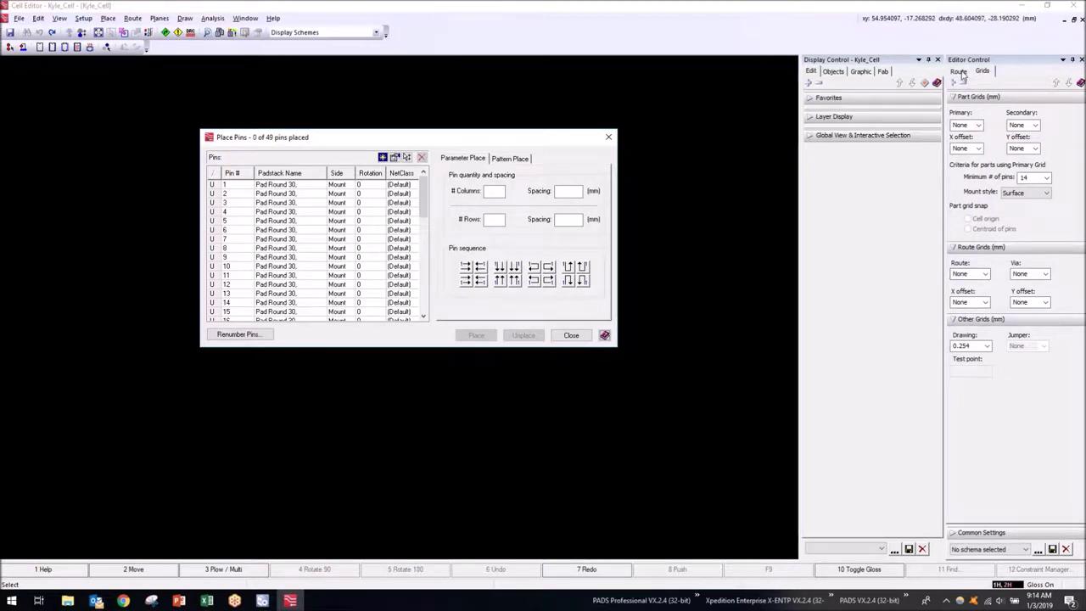
Close and reopen Editor Control, and show its route settings
{"action": "left_click", "coordinate": [1072, 59]}
{"action": "left_click", "coordinate": [40, 18]}
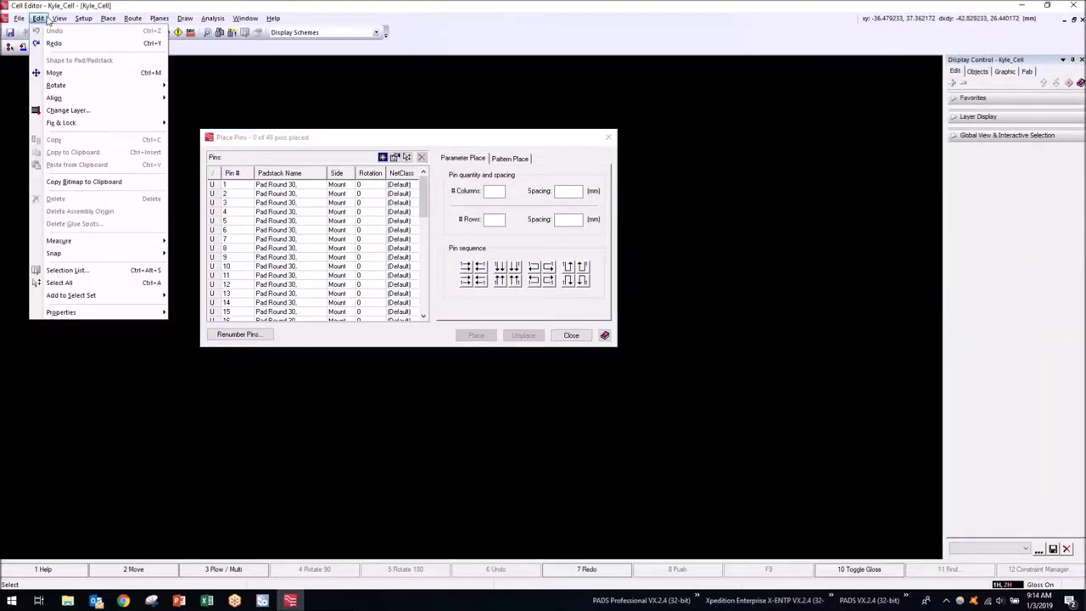
{"action": "left_click", "coordinate": [39, 17]}
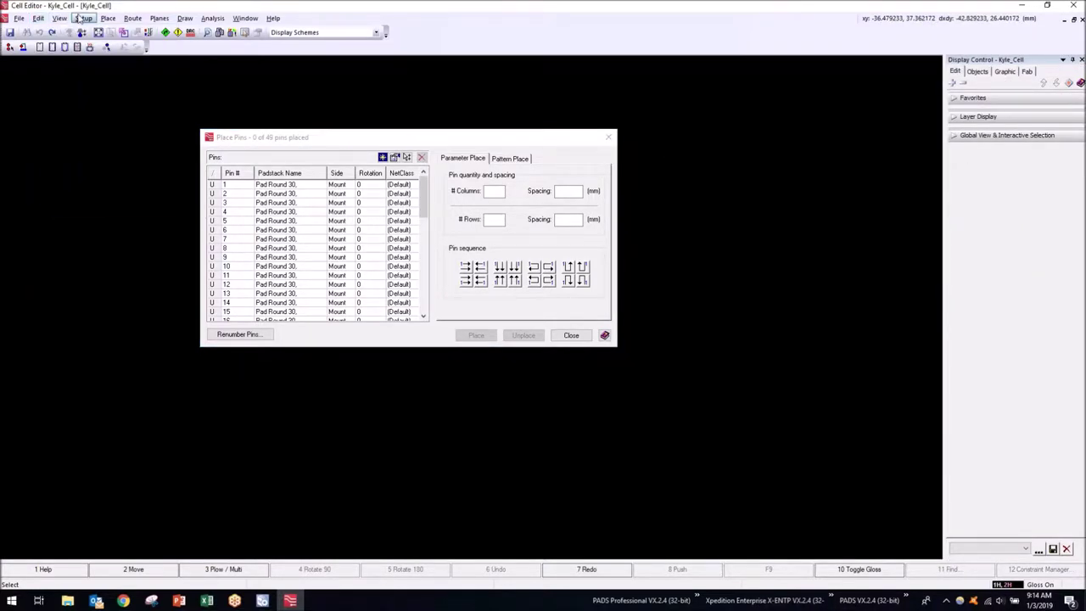
{"action": "left_click", "coordinate": [83, 18]}
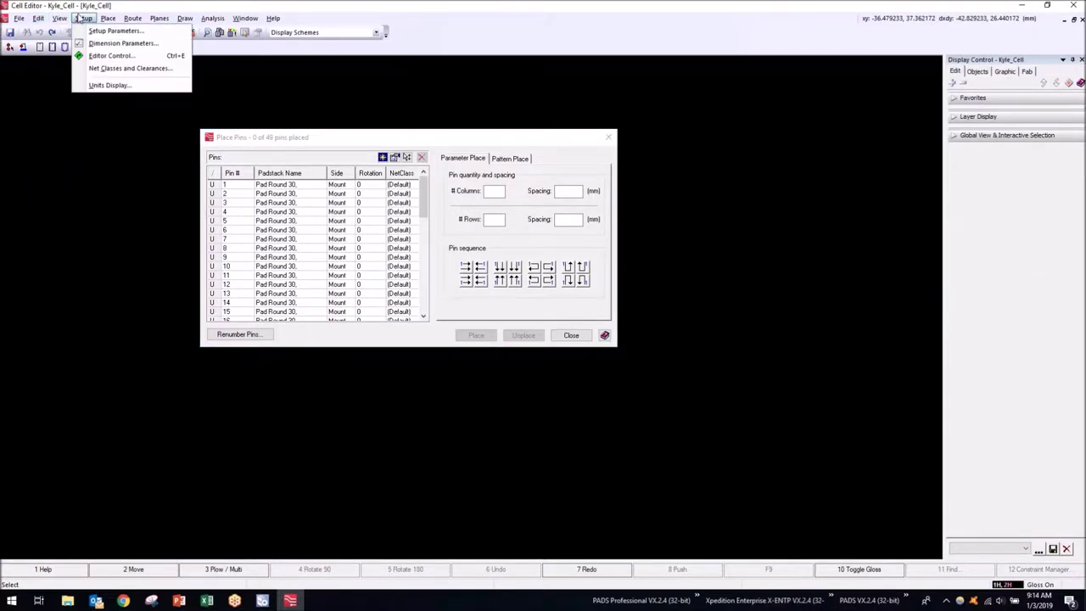
{"action": "left_click", "coordinate": [110, 55]}
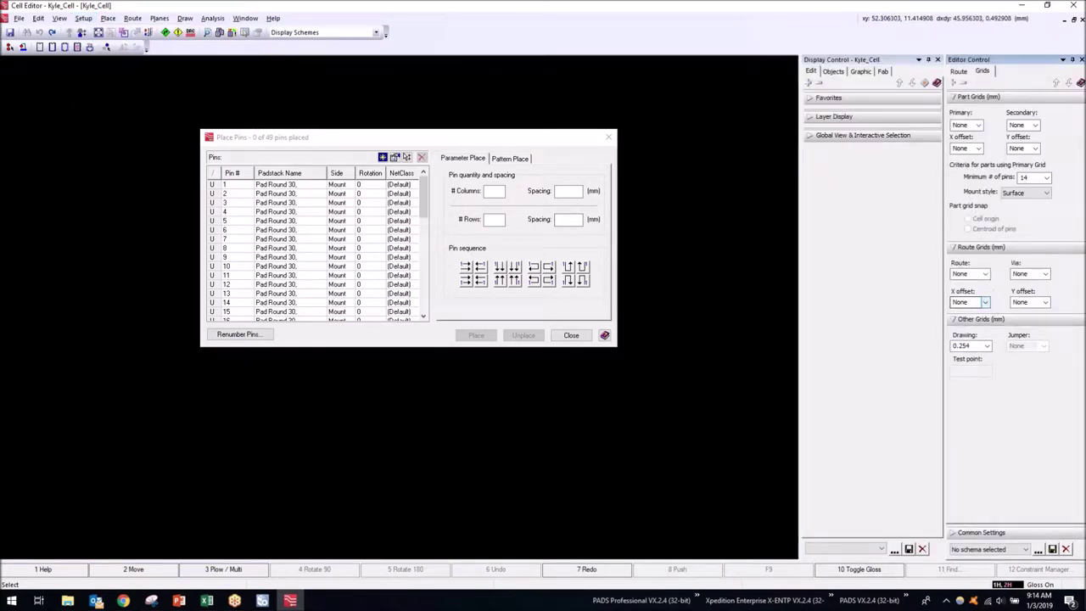
{"action": "left_click", "coordinate": [959, 72]}
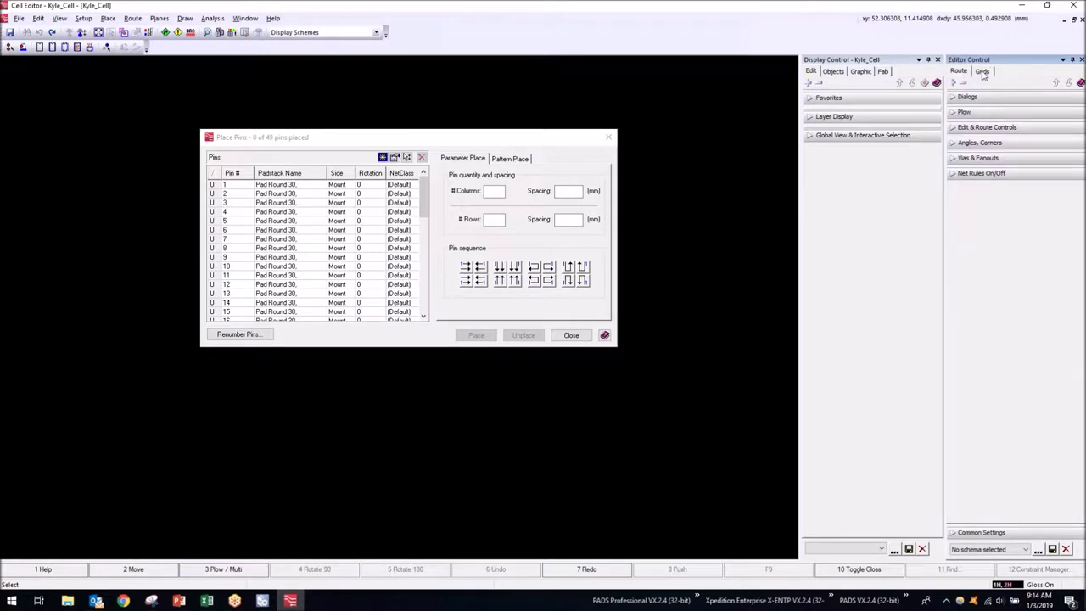
Set both the route grid and the via grid to 7 mm
{"action": "left_click", "coordinate": [982, 73]}
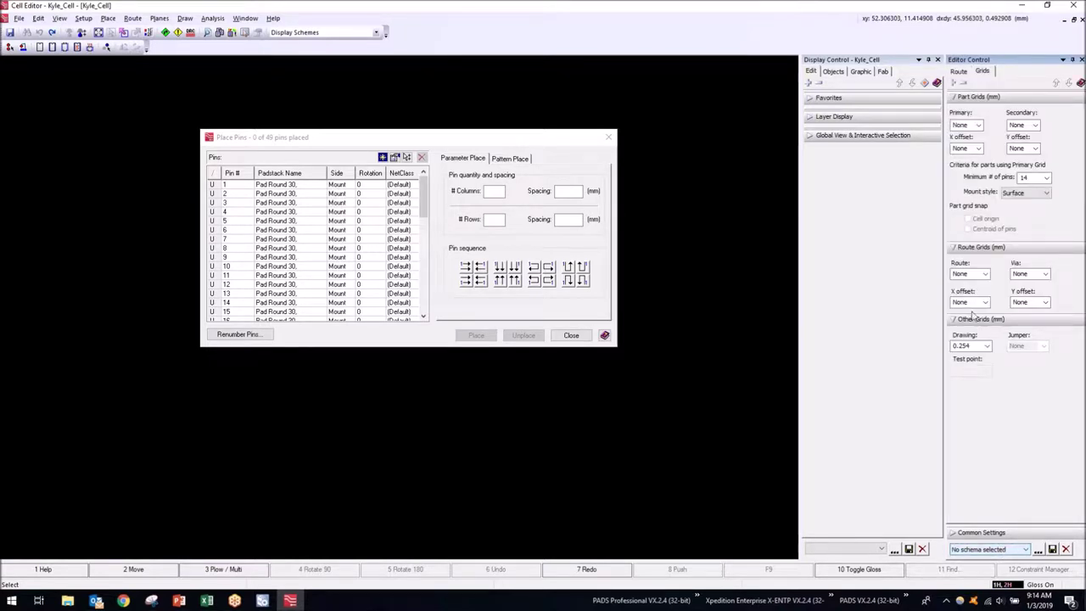
{"action": "left_click", "coordinate": [973, 273]}
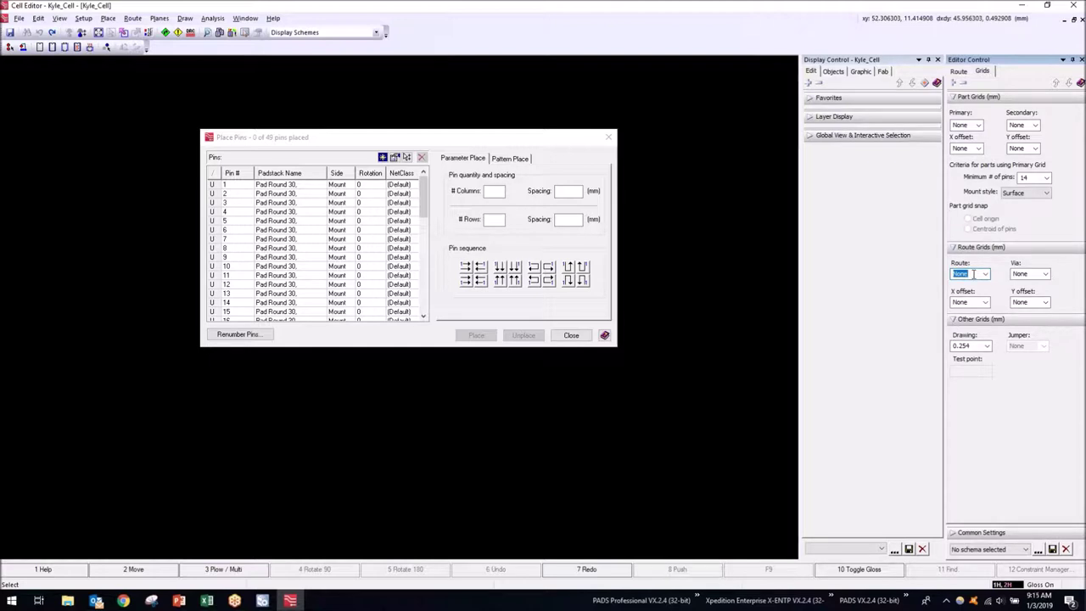
{"action": "type", "text": "7"}
{"action": "key", "text": "Tab"}
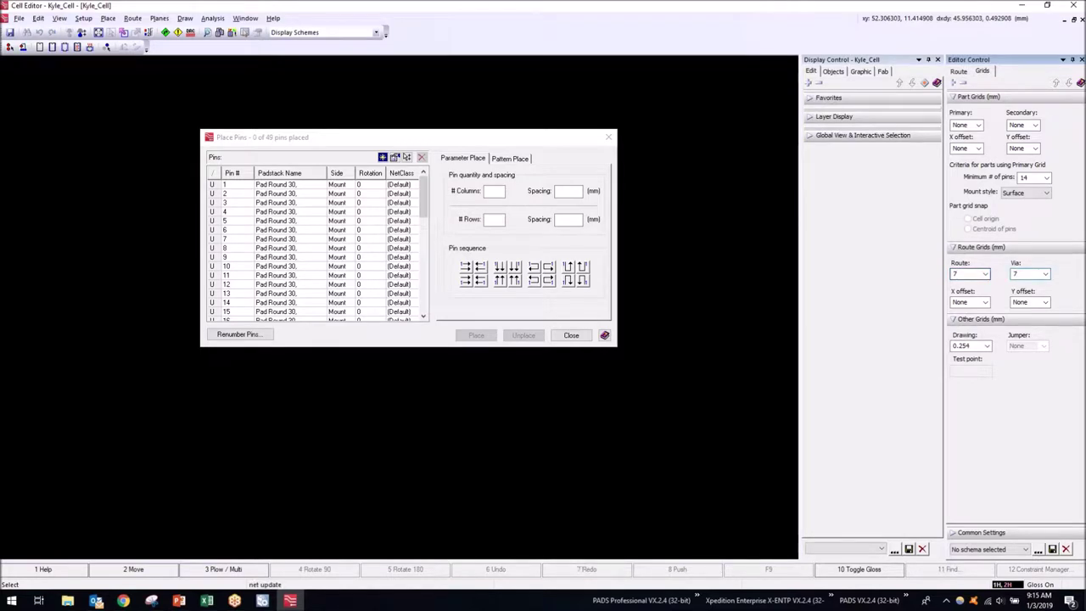
{"action": "key", "text": "Return"}
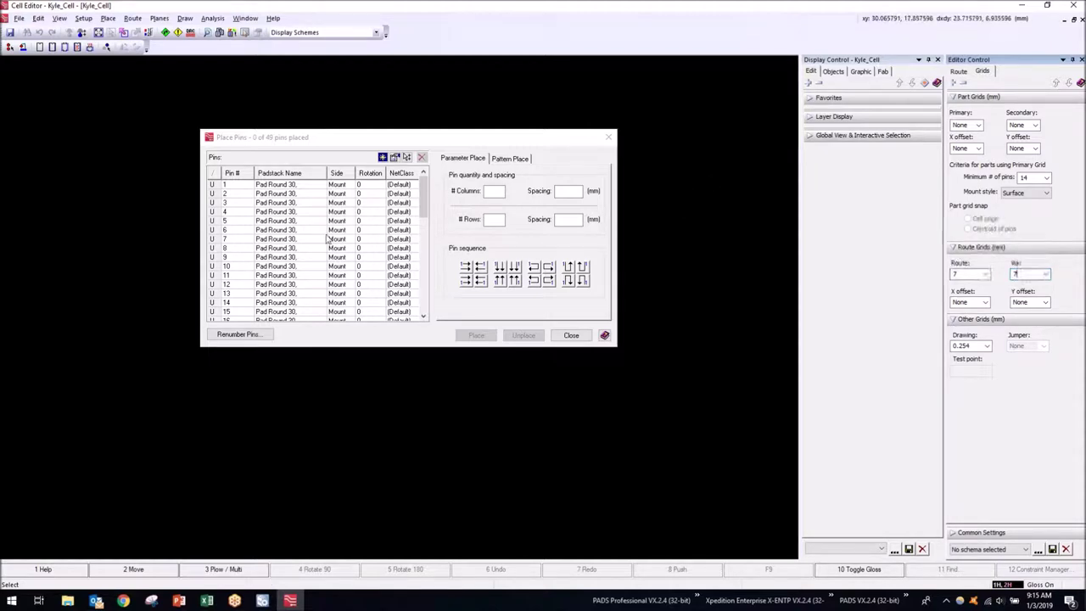
Select pins 1 through 24 in the list of pins to place
{"action": "scroll", "coordinate": [324, 229], "scroll_direction": "down", "scroll_amount": 12}
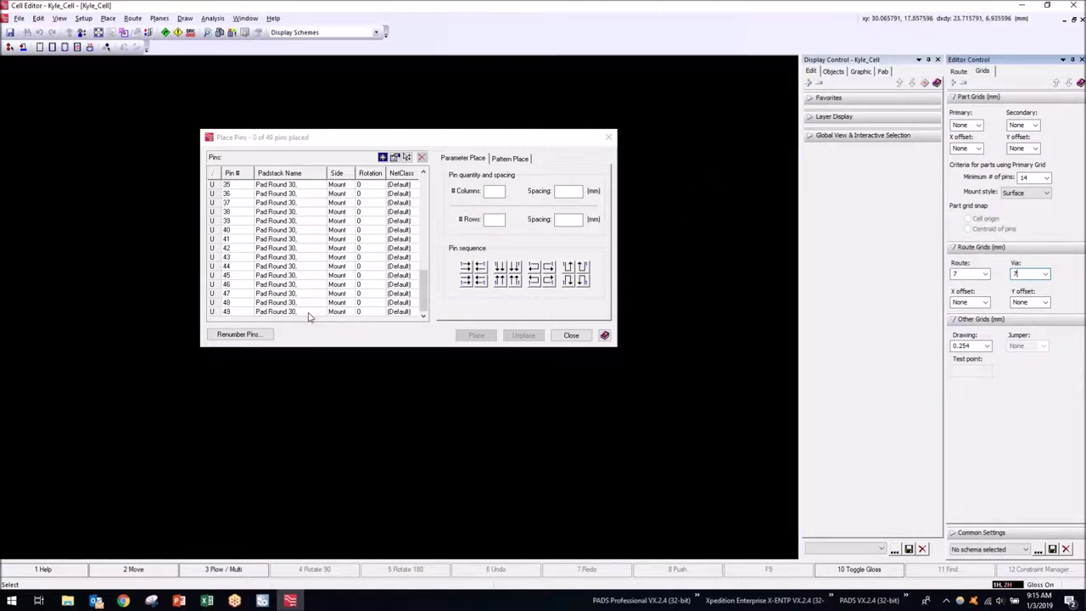
{"action": "scroll", "coordinate": [278, 274], "scroll_direction": "up", "scroll_amount": 11}
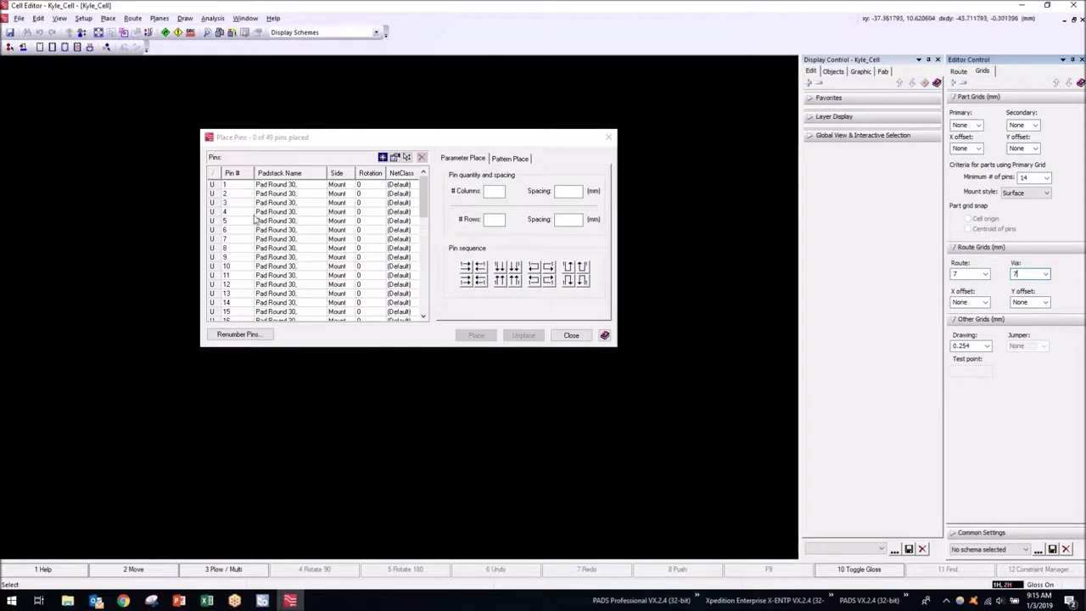
{"action": "scroll", "coordinate": [252, 221], "scroll_direction": "down", "scroll_amount": 11}
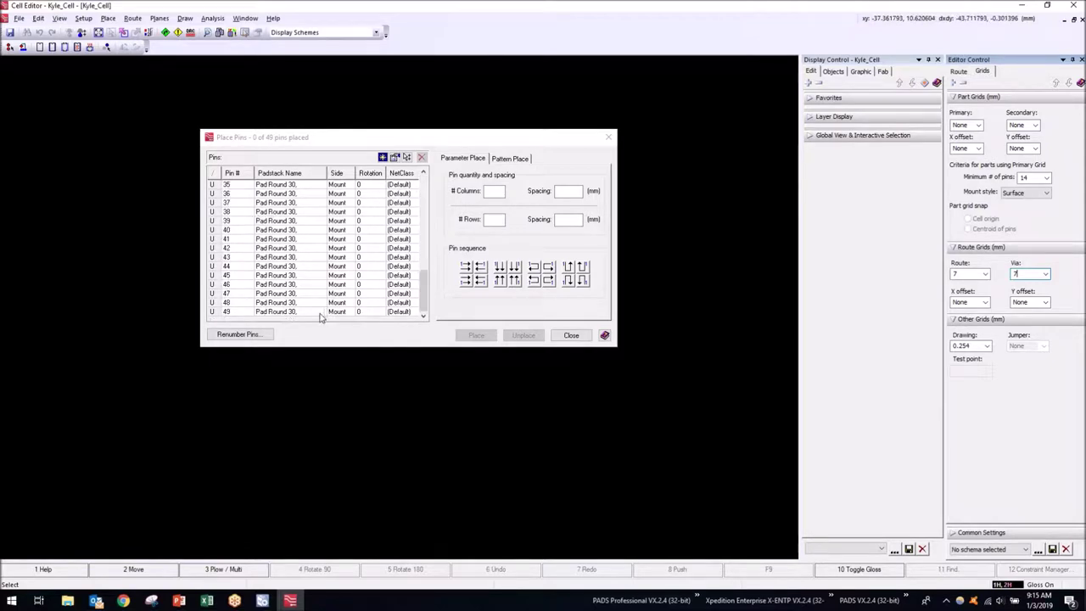
{"action": "scroll", "coordinate": [305, 293], "scroll_direction": "up", "scroll_amount": 12}
{"action": "left_click", "coordinate": [248, 194]}
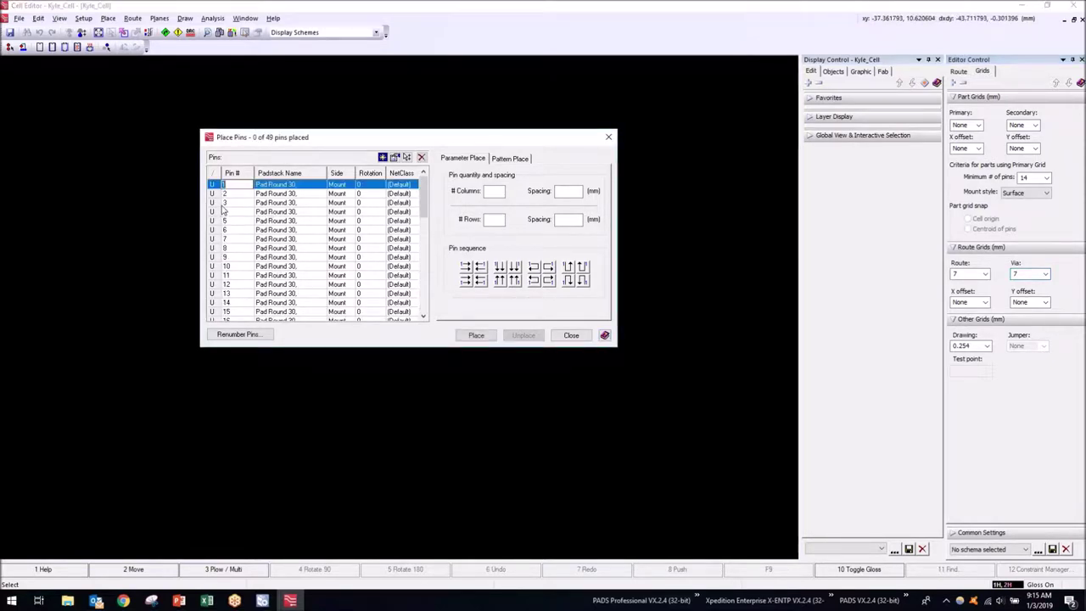
{"action": "scroll", "coordinate": [254, 272], "scroll_direction": "down", "scroll_amount": 5}
{"action": "scroll", "coordinate": [255, 255], "scroll_direction": "down", "scroll_amount": 1}
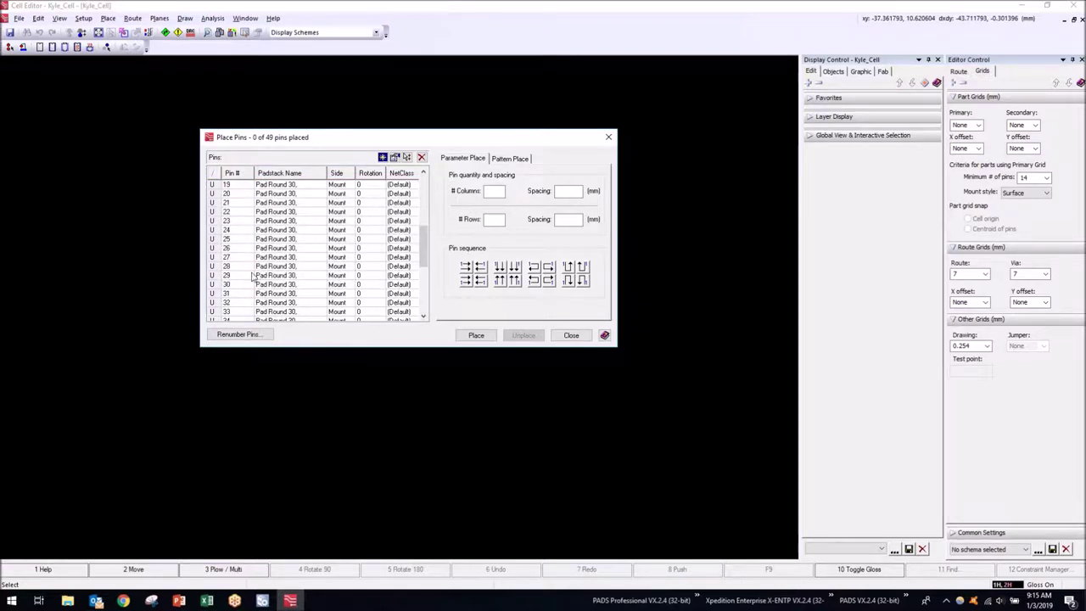
{"action": "left_click", "coordinate": [251, 230], "text": "shift"}
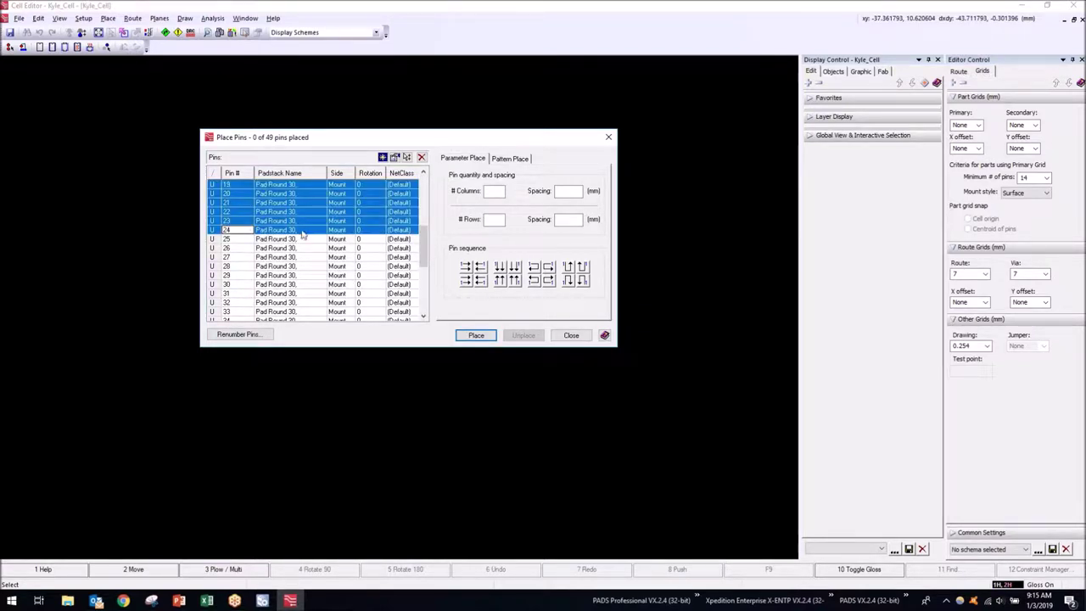
Set the pin placement parameters to 12 columns and 2 rows, both with 7 mm spacing, and uncover the drawing area
{"action": "left_click", "coordinate": [487, 190]}
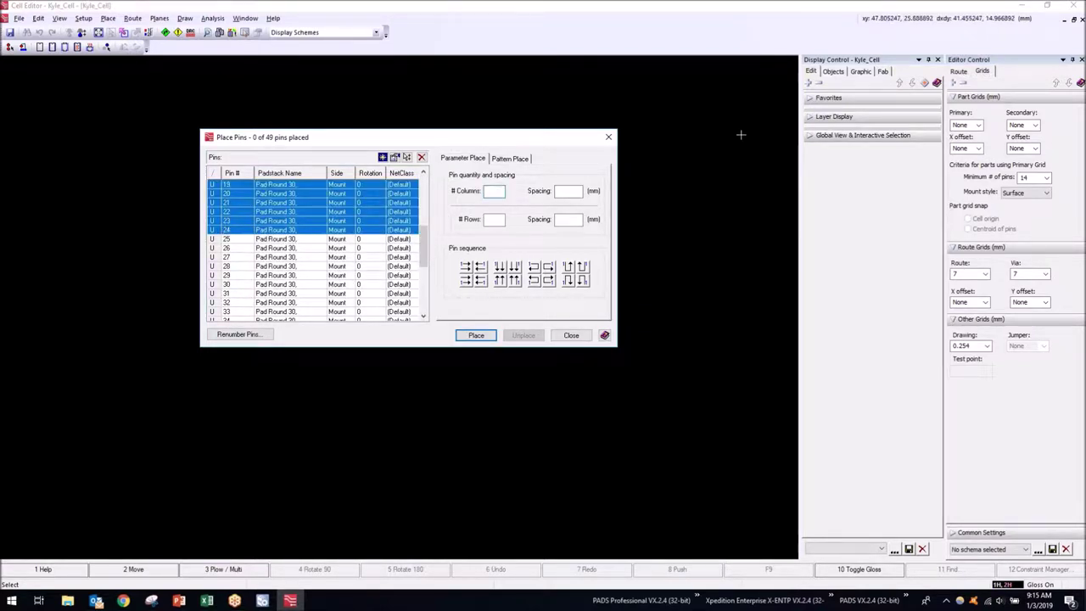
{"action": "type", "text": "12"}
{"action": "type", "text": "2"}
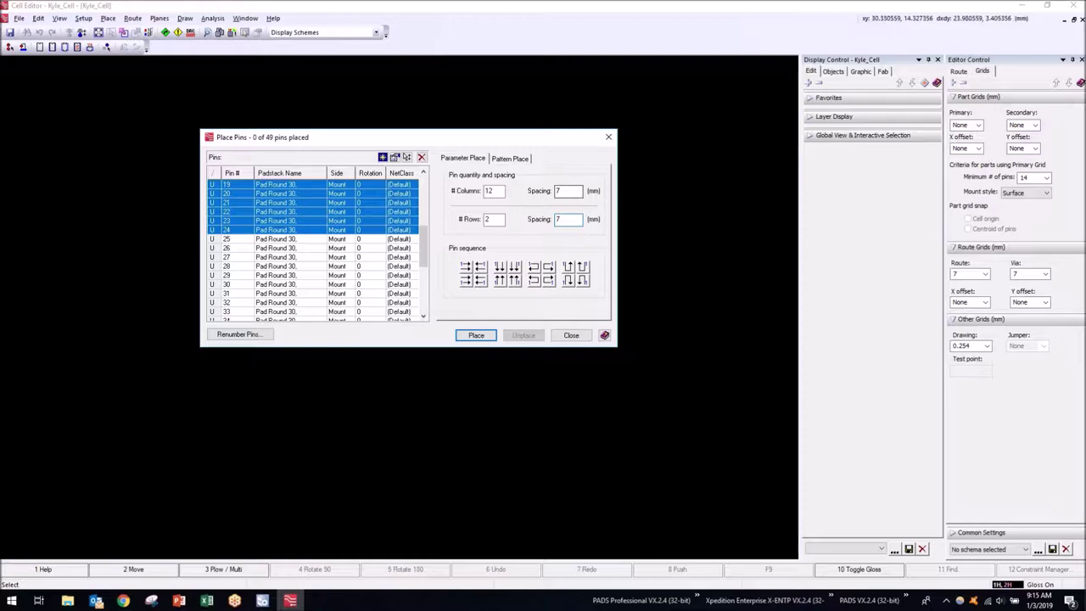
{"action": "left_click_drag", "start_coordinate": [522, 143], "coordinate": [944, 67]}
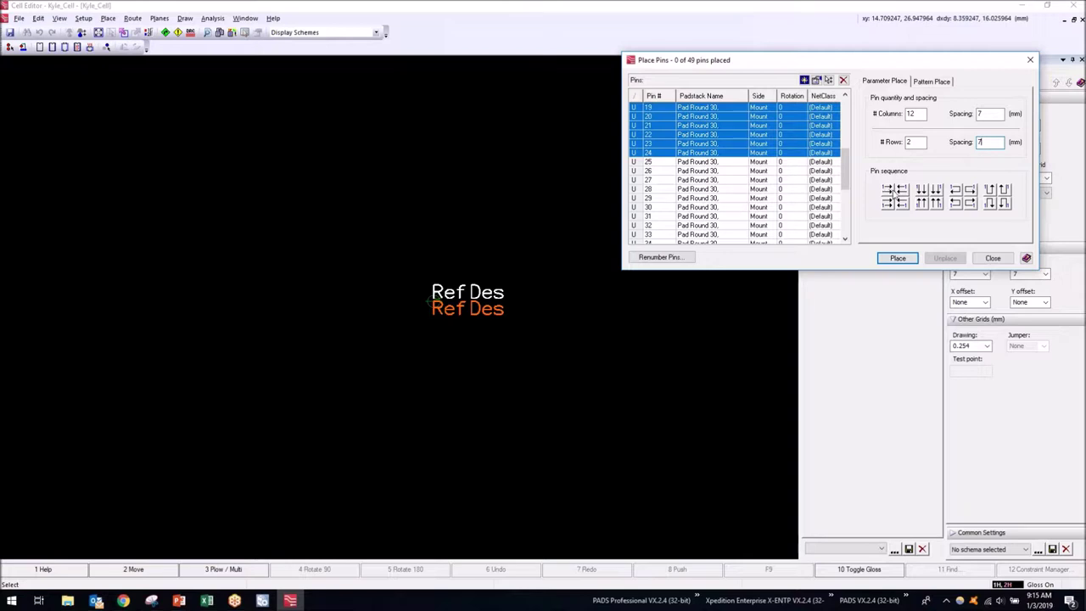
Choose the left-to-right, row-by-row pin sequence and start placing the selected pins
{"action": "left_click", "coordinate": [731, 191]}
{"action": "key", "text": "ctrl+a"}
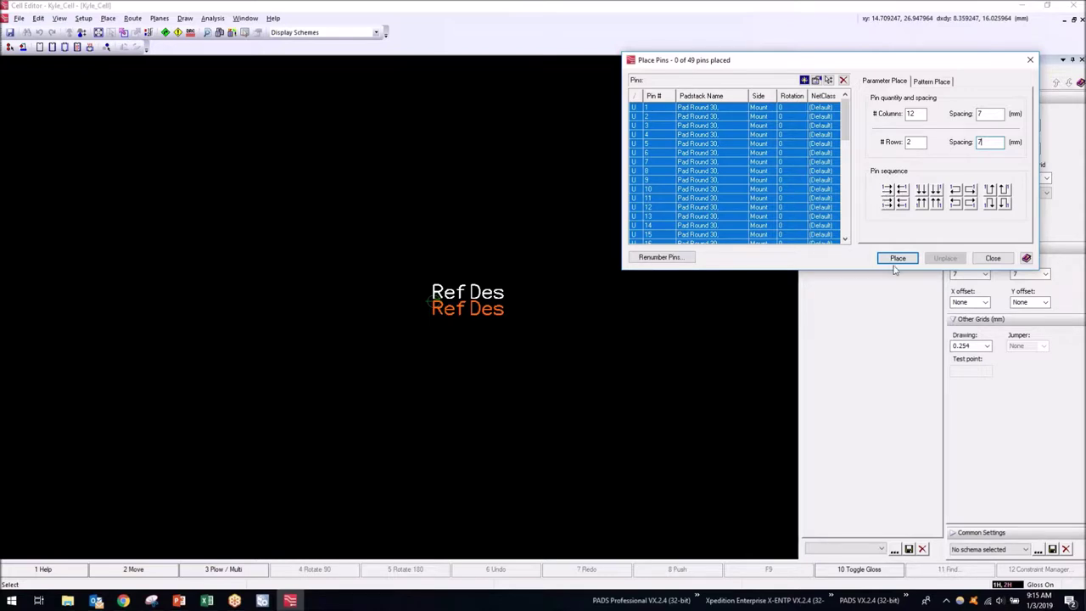
{"action": "scroll", "coordinate": [791, 180], "scroll_direction": "down", "scroll_amount": 5}
{"action": "scroll", "coordinate": [792, 179], "scroll_direction": "up", "scroll_amount": 5}
{"action": "left_click", "coordinate": [897, 258]}
{"action": "left_click", "coordinate": [887, 189]}
{"action": "left_click", "coordinate": [896, 257]}
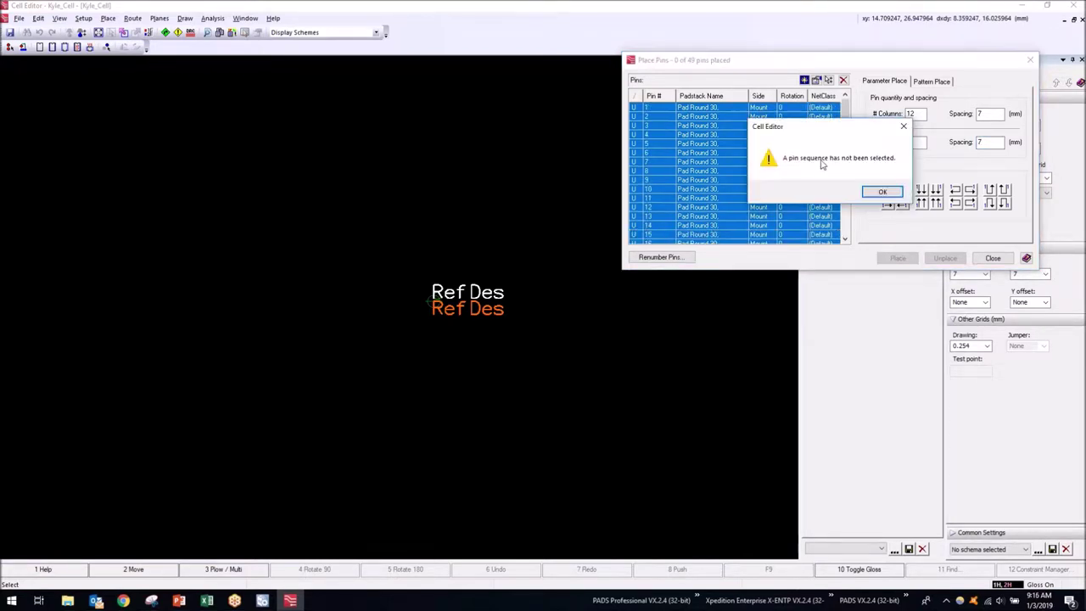
{"action": "left_click", "coordinate": [882, 193]}
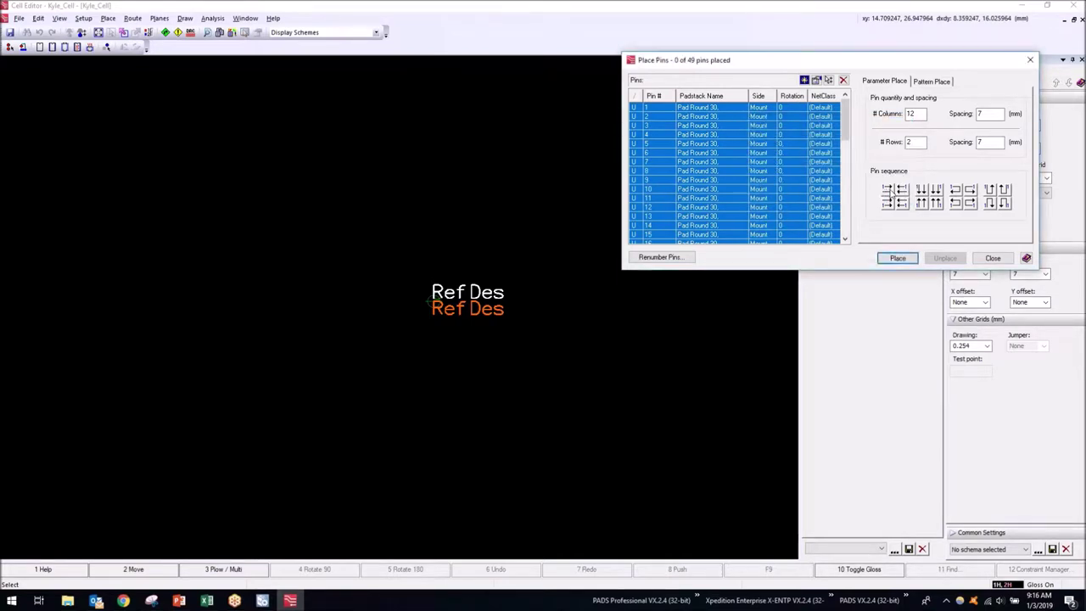
{"action": "left_click", "coordinate": [896, 258]}
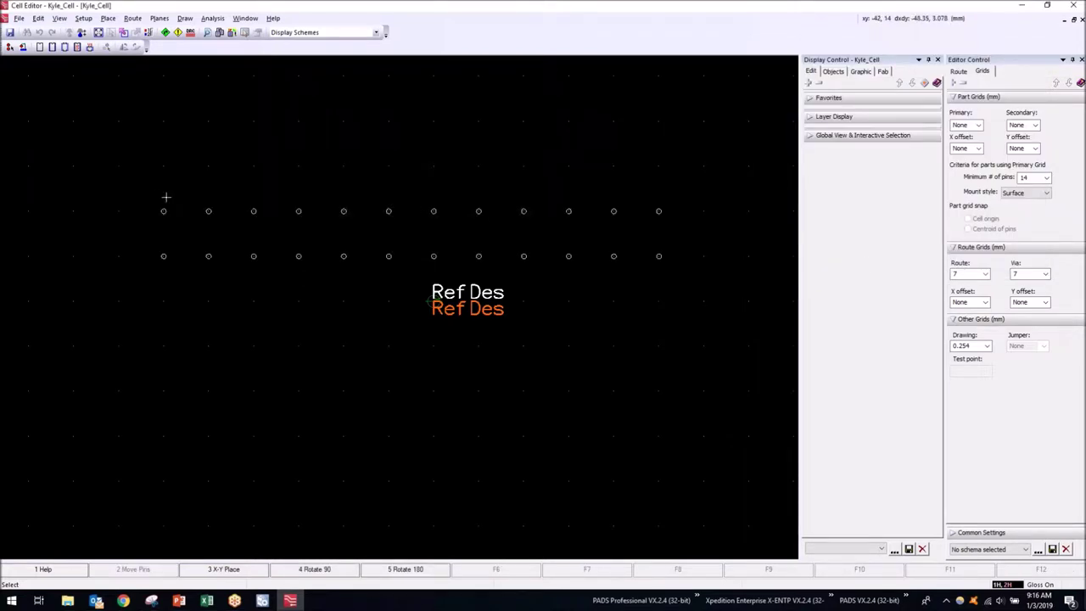
Position the two rows of 12 pins above the Ref Des texts, with the first pin at X -28, Y 21 mm
{"action": "scroll", "coordinate": [175, 204], "scroll_direction": "up", "scroll_amount": 2}
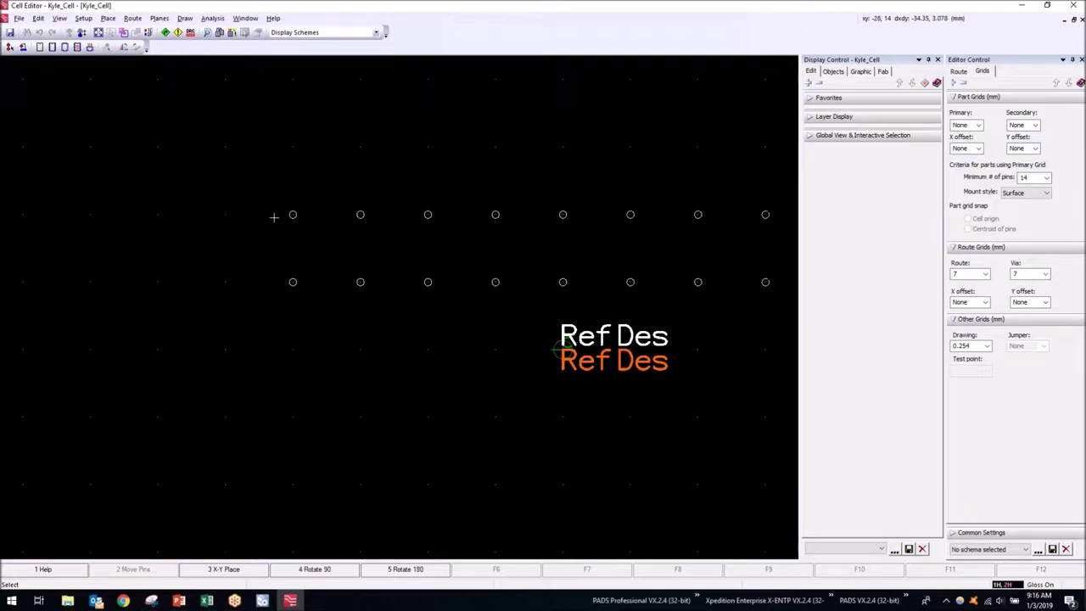
{"action": "key", "text": "ctrl+z"}
{"action": "scroll", "coordinate": [272, 214], "scroll_direction": "down", "scroll_amount": 3}
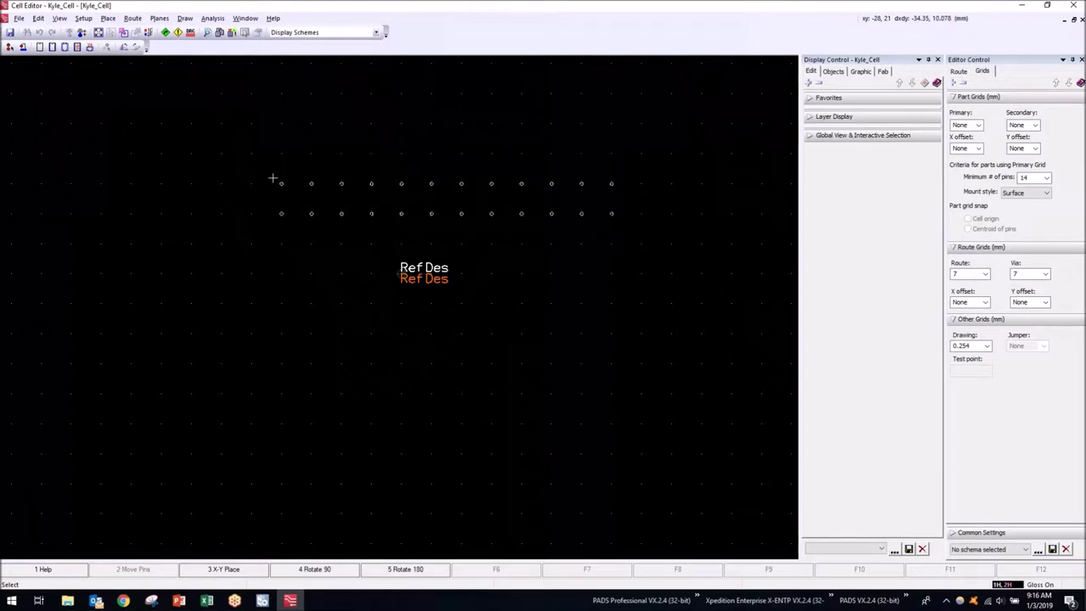
{"action": "double_click", "coordinate": [271, 179]}
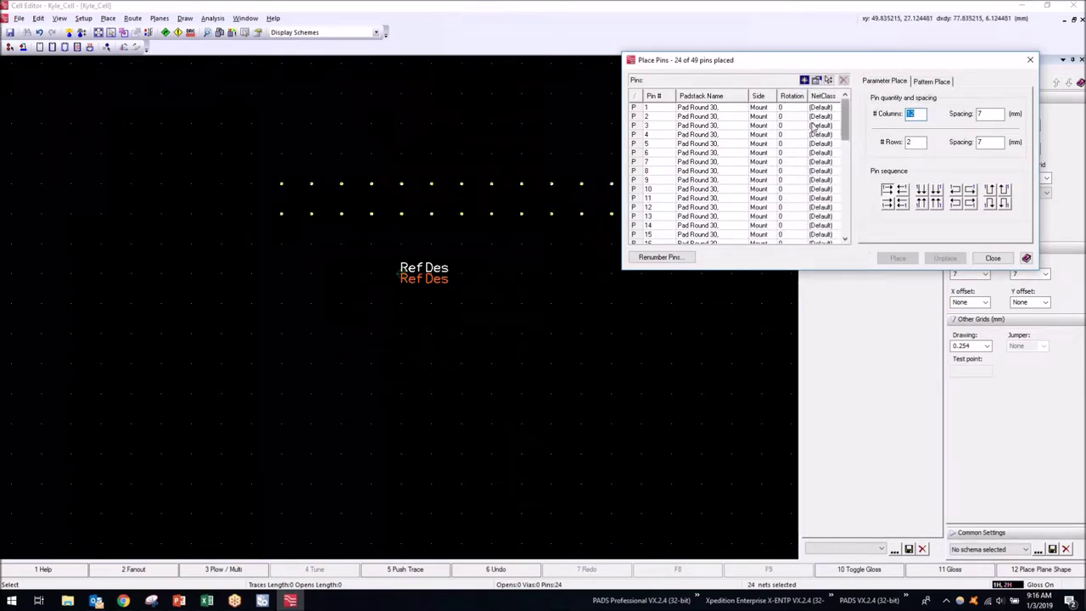
Place pins 25 through 48 as two rows of 12 below the Ref Des texts, with the first at X -28, Y -14 mm
{"action": "left_click_drag", "start_coordinate": [846, 116], "coordinate": [845, 161]}
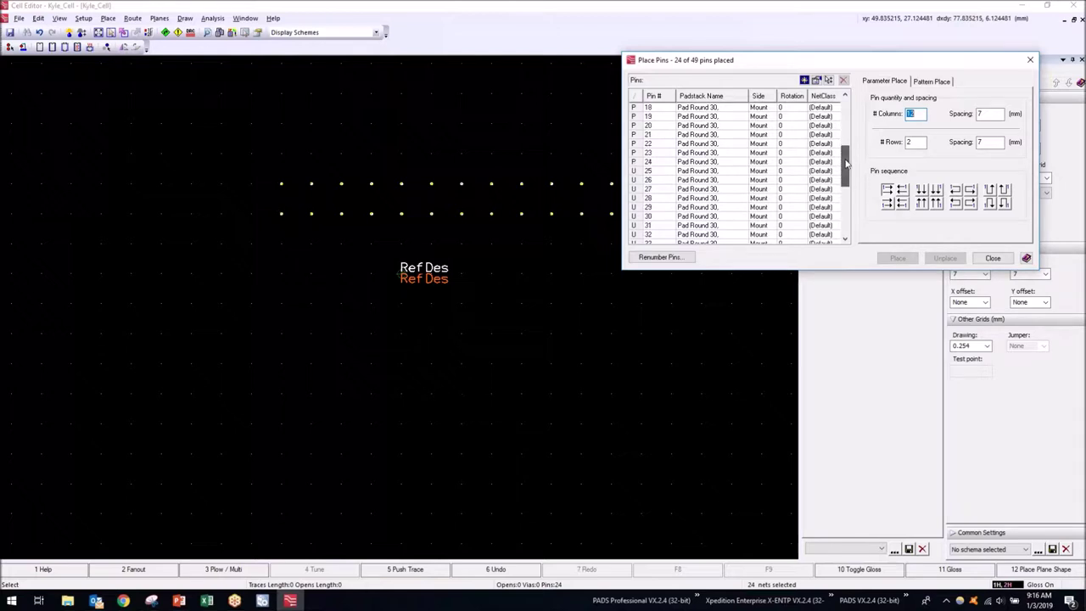
{"action": "left_click", "coordinate": [660, 172]}
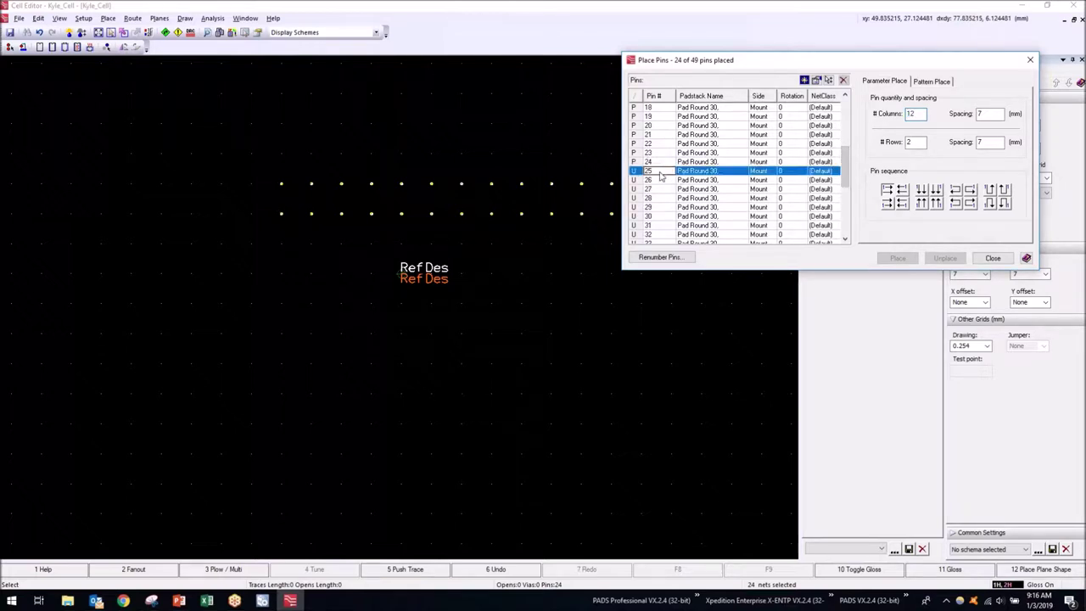
{"action": "left_click_drag", "start_coordinate": [849, 176], "coordinate": [854, 227]}
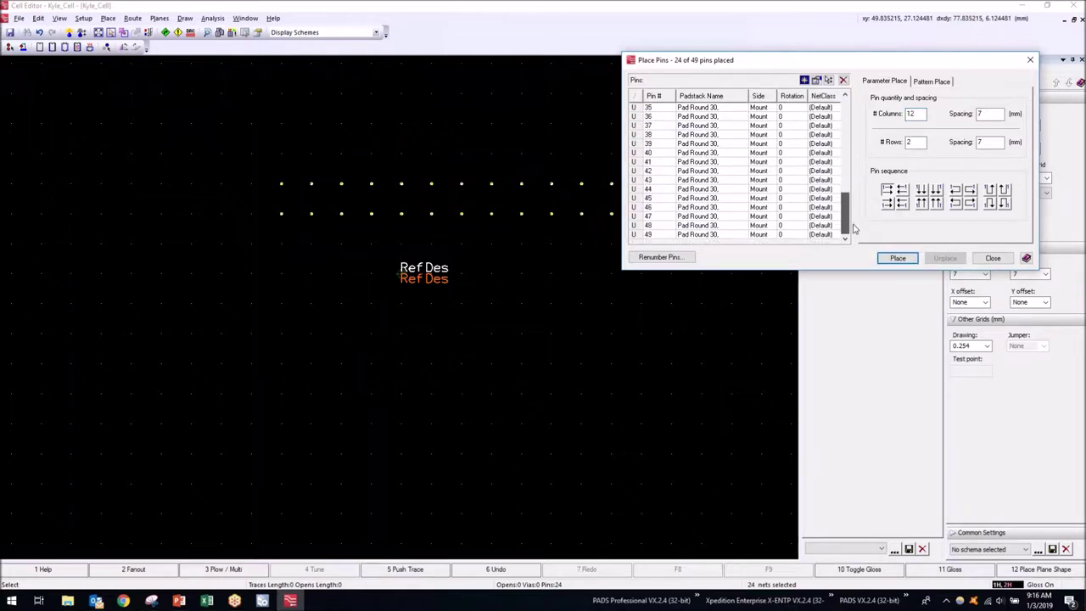
{"action": "left_click", "coordinate": [658, 224], "text": "shift"}
{"action": "left_click", "coordinate": [897, 258]}
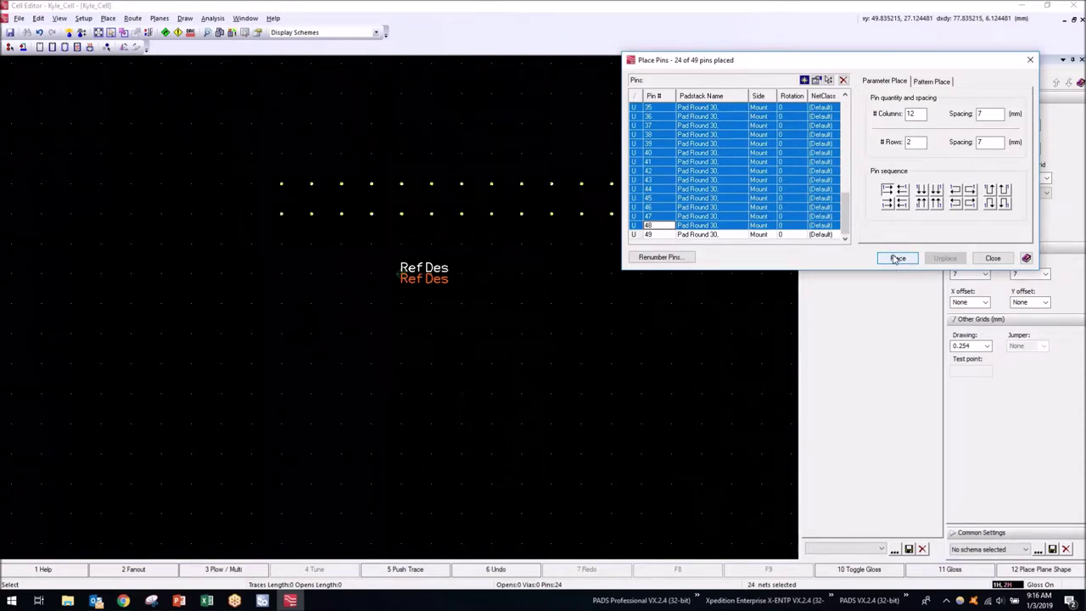
{"action": "left_click", "coordinate": [895, 258]}
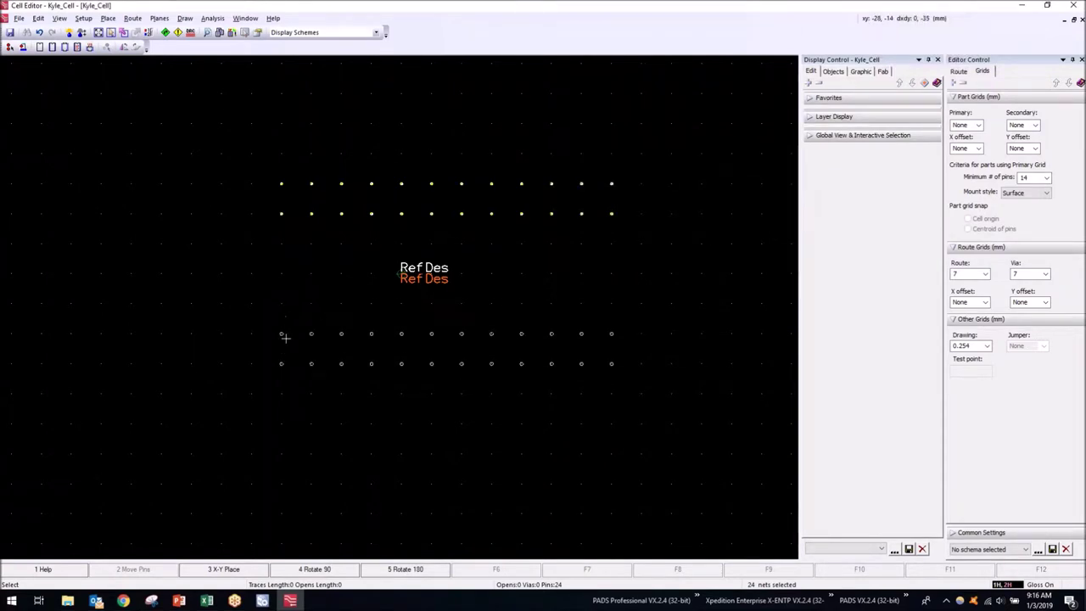
{"action": "left_click", "coordinate": [285, 337]}
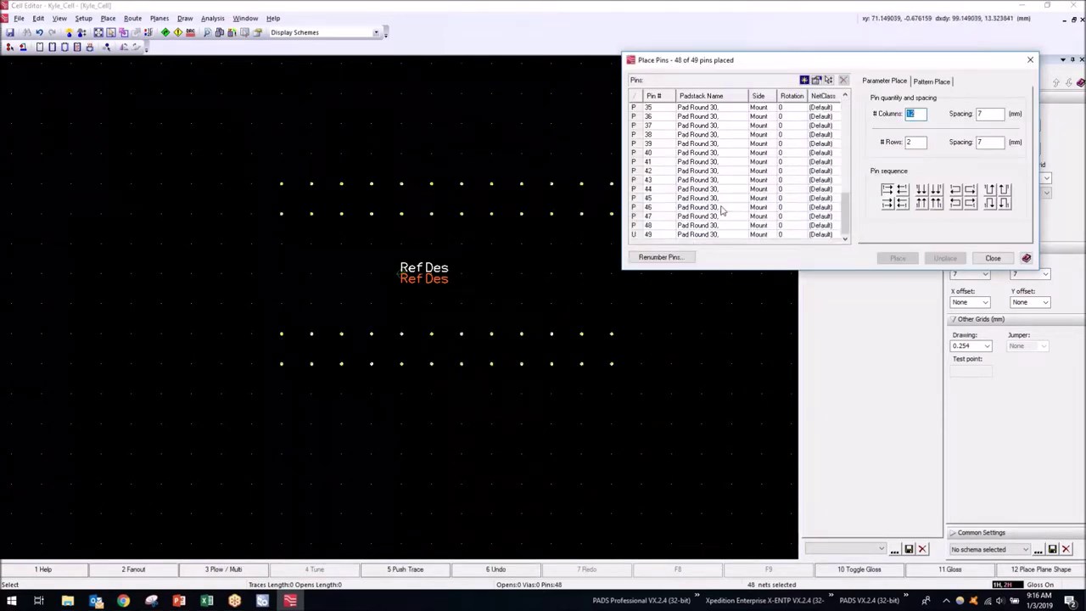
Assign the Kyle_irregular padstack to pin 49
{"action": "left_click", "coordinate": [709, 237]}
{"action": "left_click", "coordinate": [744, 235]}
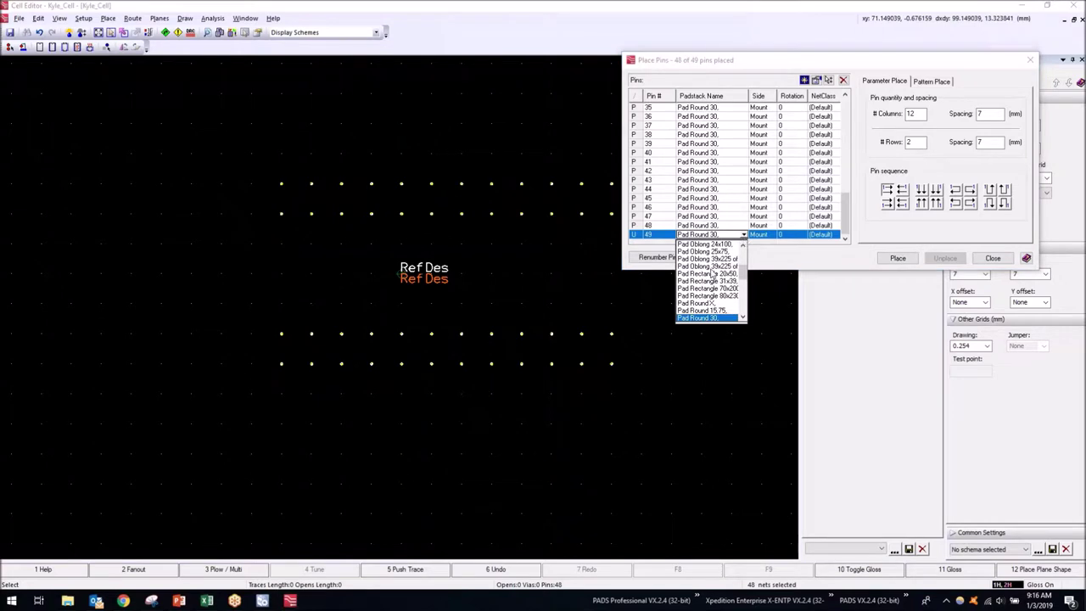
{"action": "left_click_drag", "start_coordinate": [745, 273], "coordinate": [748, 246]}
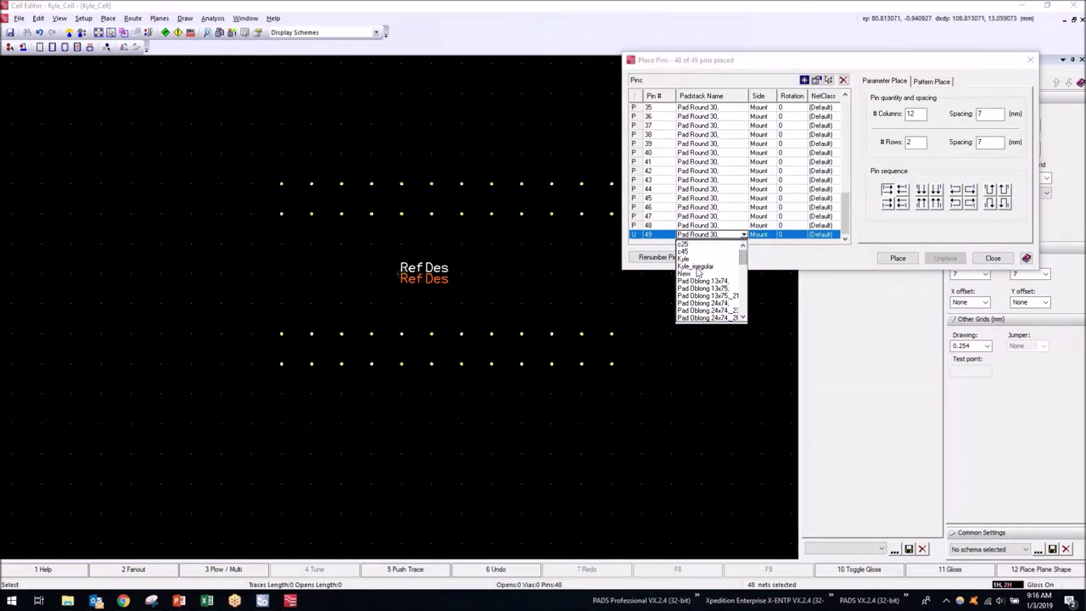
{"action": "left_click", "coordinate": [736, 255]}
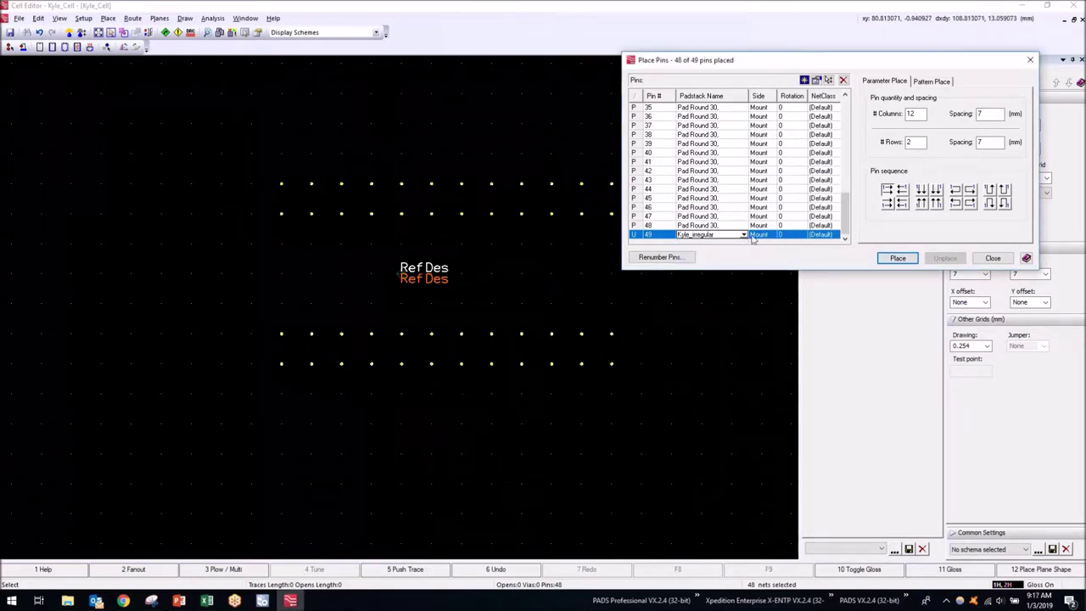
Assign the Polygon_PAD padstack to pin 49, place it at X 21, Y 0 mm, and finish pin placement
{"action": "left_click", "coordinate": [744, 235]}
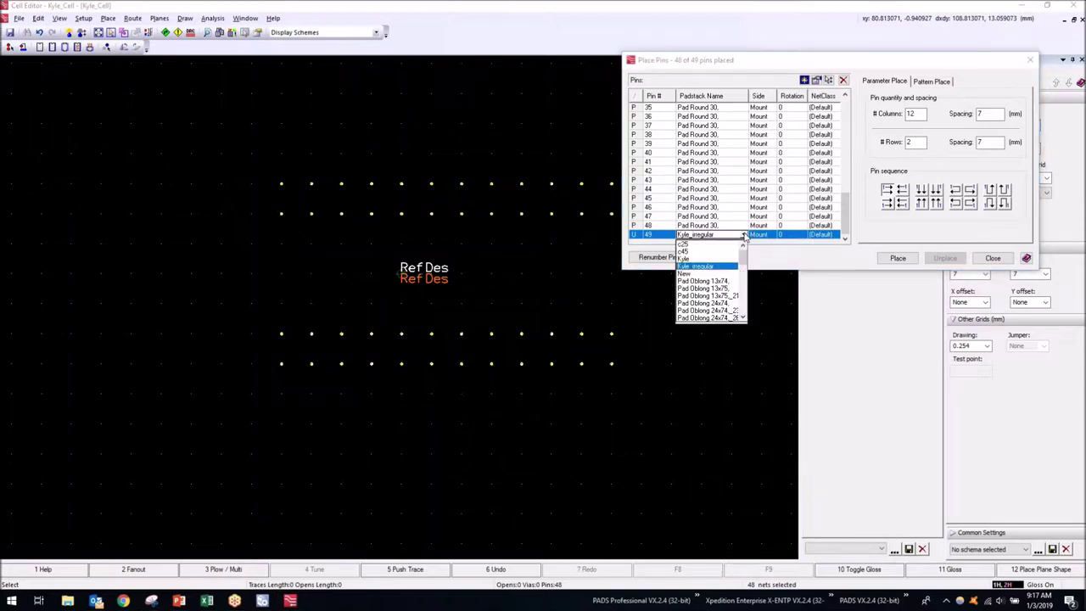
{"action": "left_click_drag", "start_coordinate": [745, 252], "coordinate": [745, 284]}
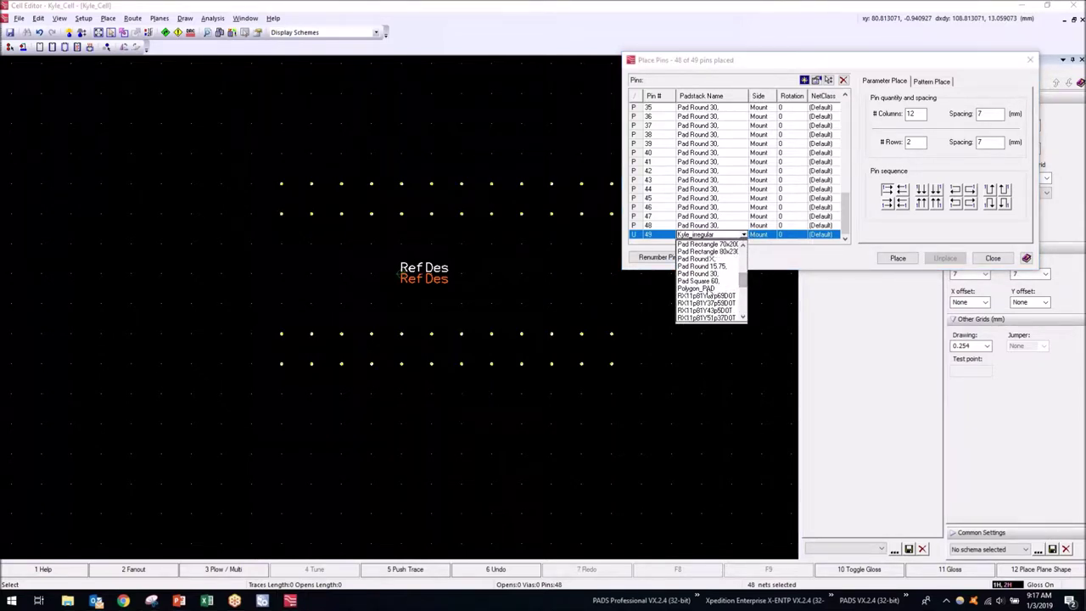
{"action": "left_click", "coordinate": [704, 295]}
{"action": "left_click", "coordinate": [899, 258]}
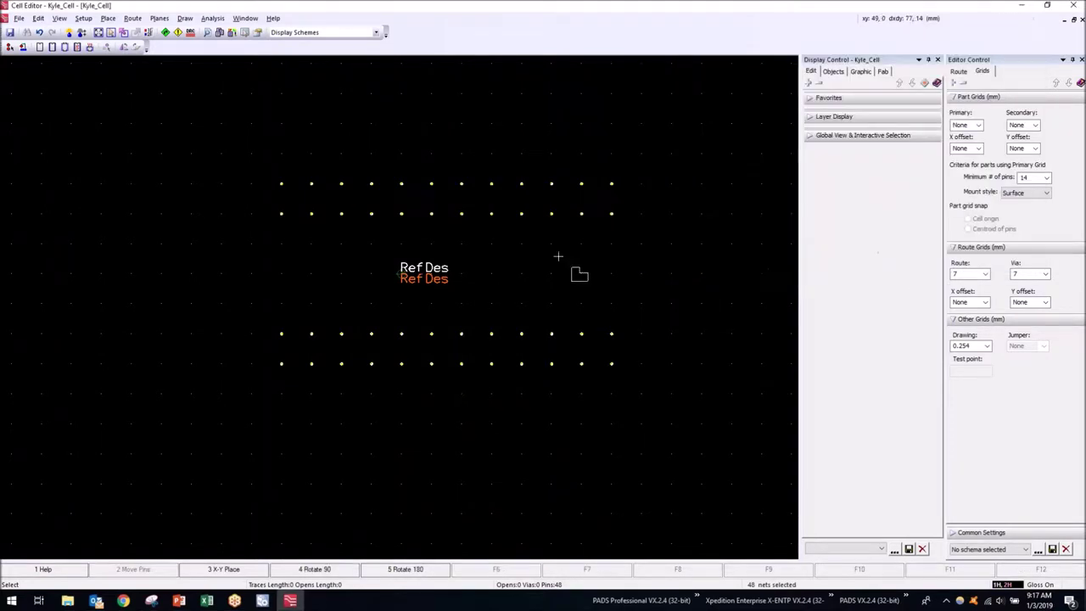
{"action": "scroll", "coordinate": [468, 260], "scroll_direction": "up", "scroll_amount": 3}
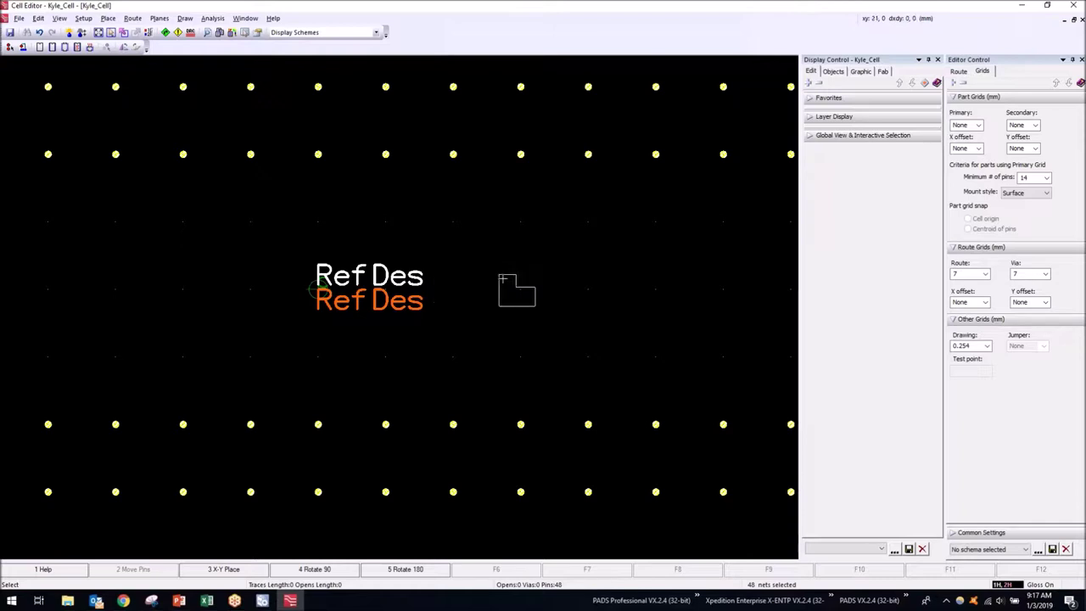
{"action": "left_click", "coordinate": [513, 284]}
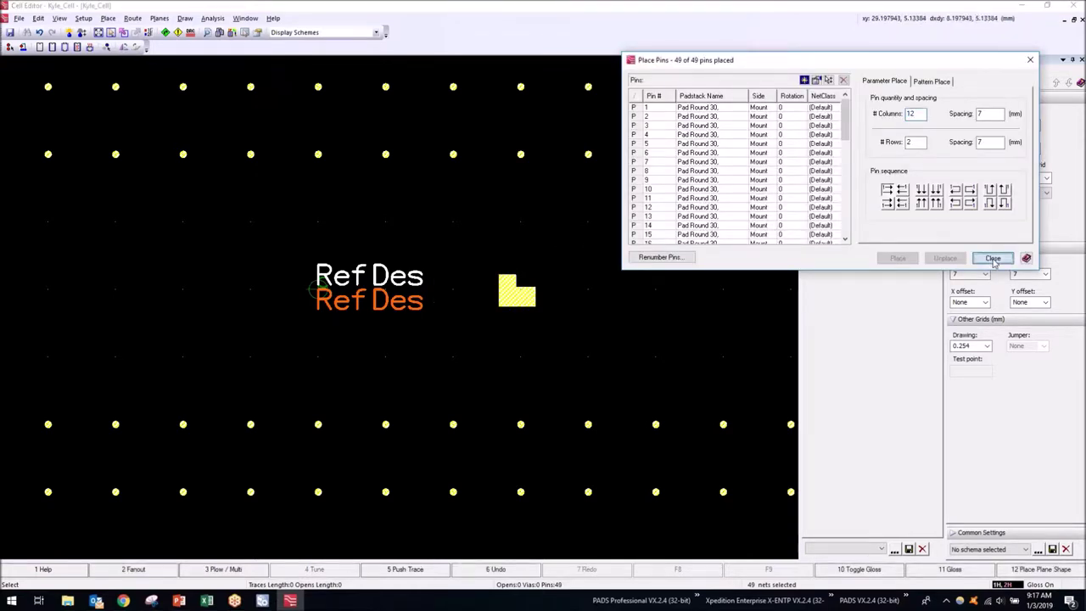
{"action": "left_click", "coordinate": [992, 258]}
{"action": "scroll", "coordinate": [509, 292], "scroll_direction": "up", "scroll_amount": 2}
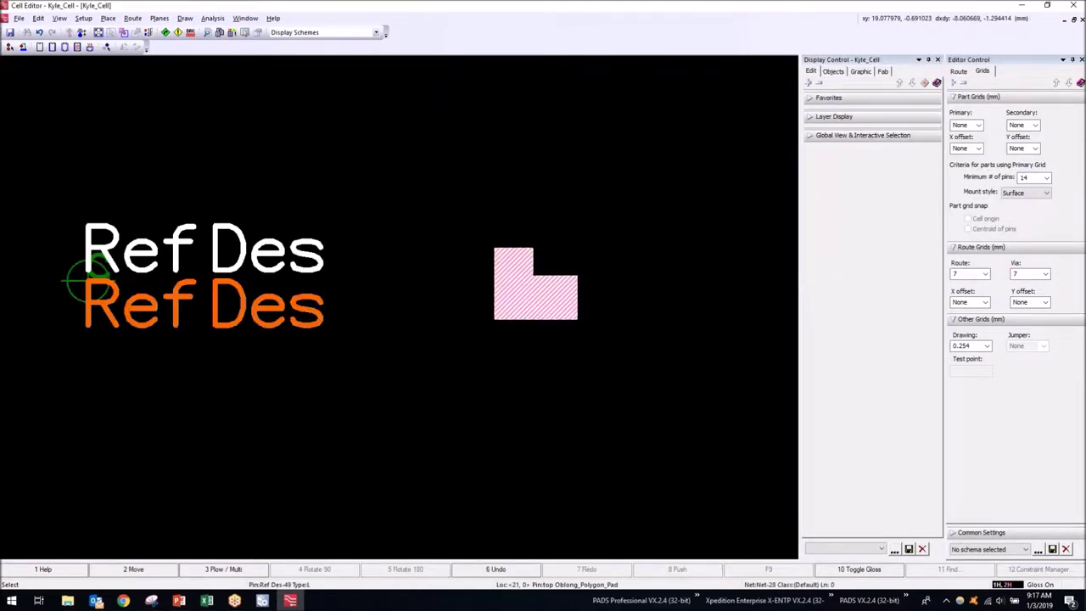
{"action": "scroll", "coordinate": [503, 296], "scroll_direction": "down", "scroll_amount": 3}
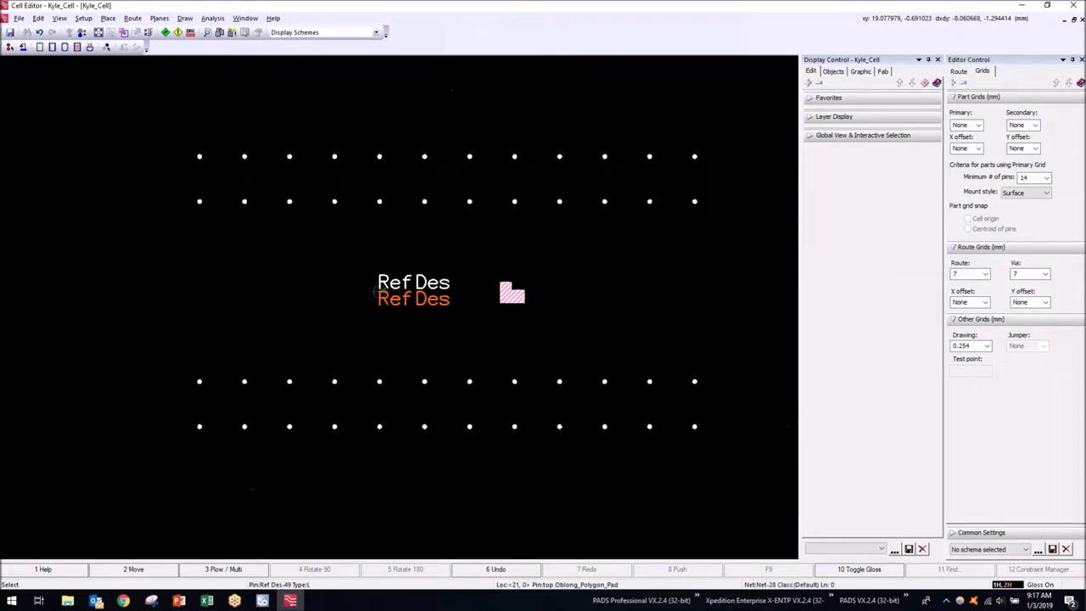
{"action": "left_click", "coordinate": [501, 292]}
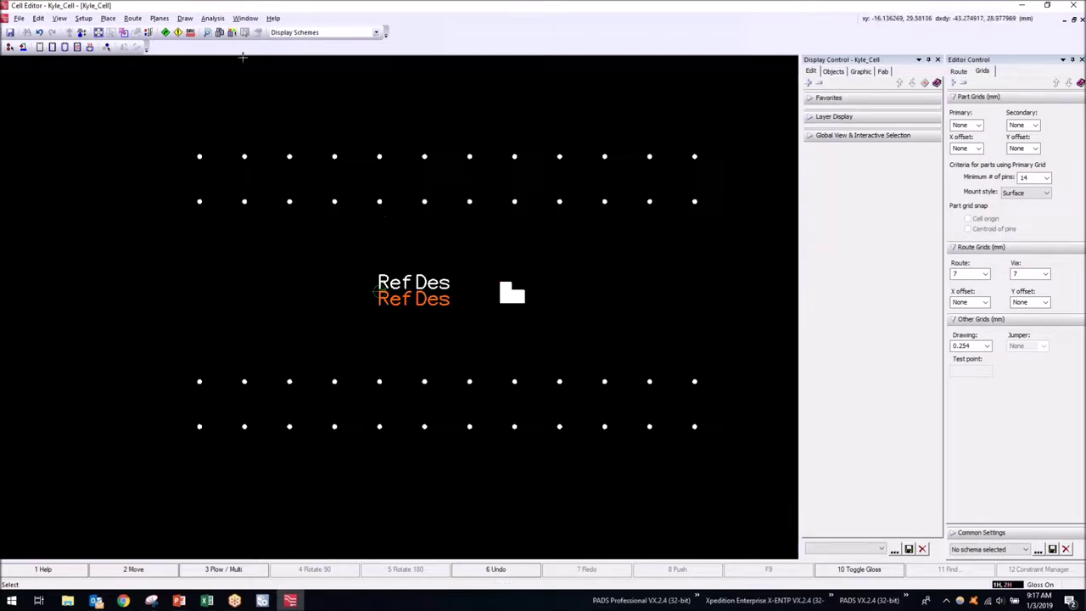
{"action": "left_click", "coordinate": [185, 18]}
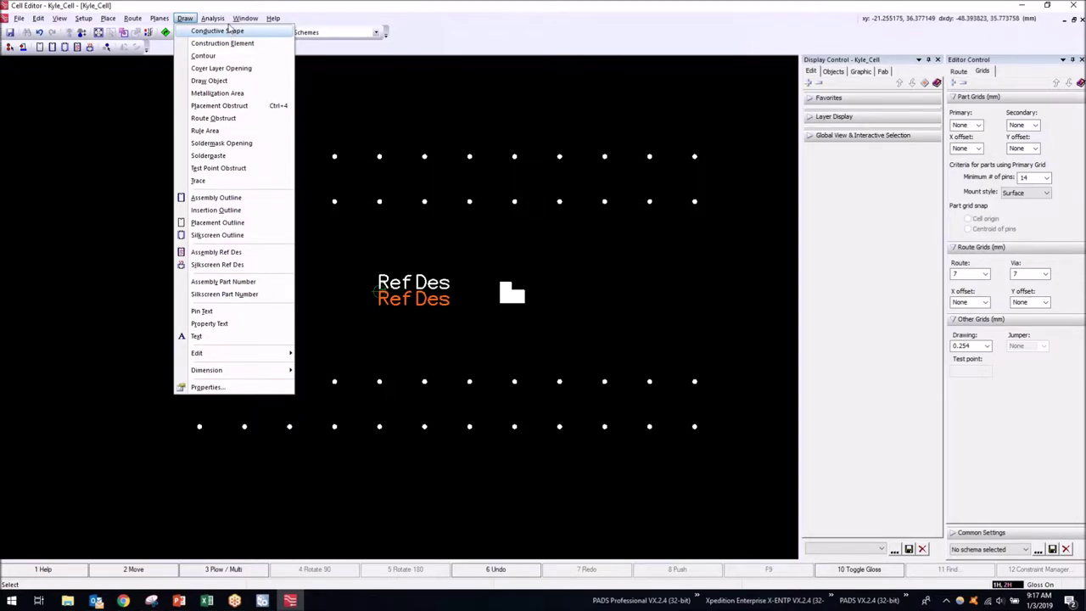
{"action": "mouse_move", "coordinate": [227, 25]}
{"action": "left_click", "coordinate": [231, 4]}
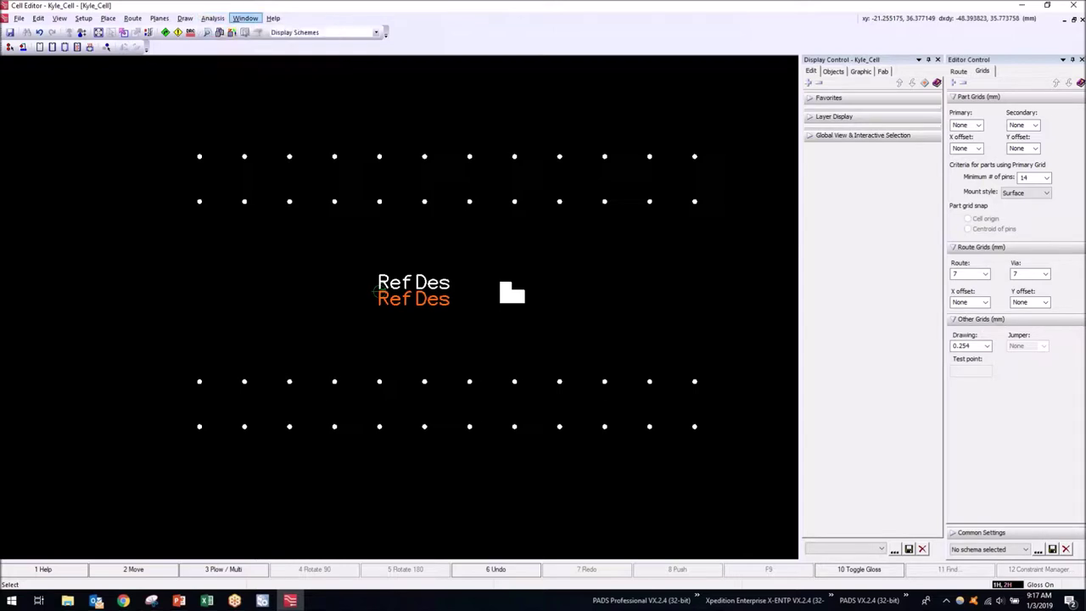
Move the polygon-shaped pad of pin 49 to X 14, Y 7 mm
{"action": "scroll", "coordinate": [281, 296], "scroll_direction": "down", "scroll_amount": 3}
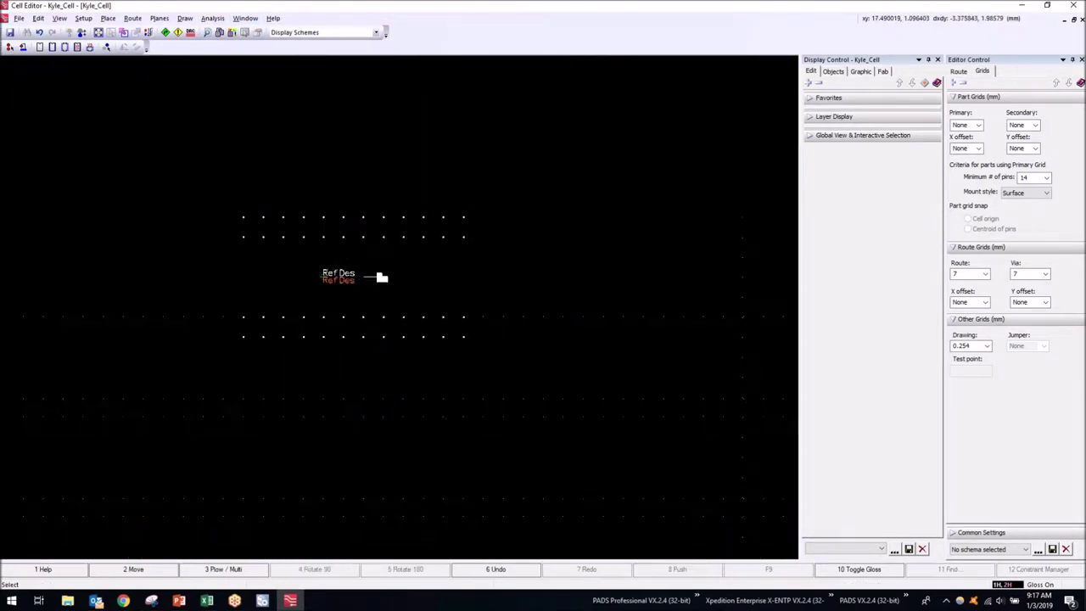
{"action": "left_click", "coordinate": [382, 276]}
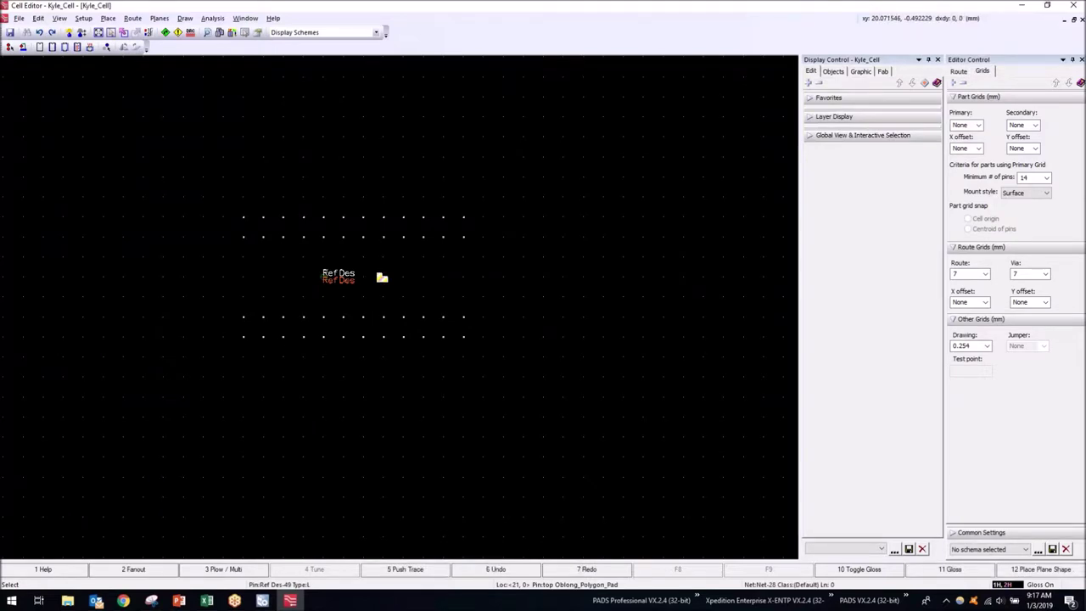
{"action": "right_click", "coordinate": [382, 276]}
{"action": "left_click", "coordinate": [414, 348]}
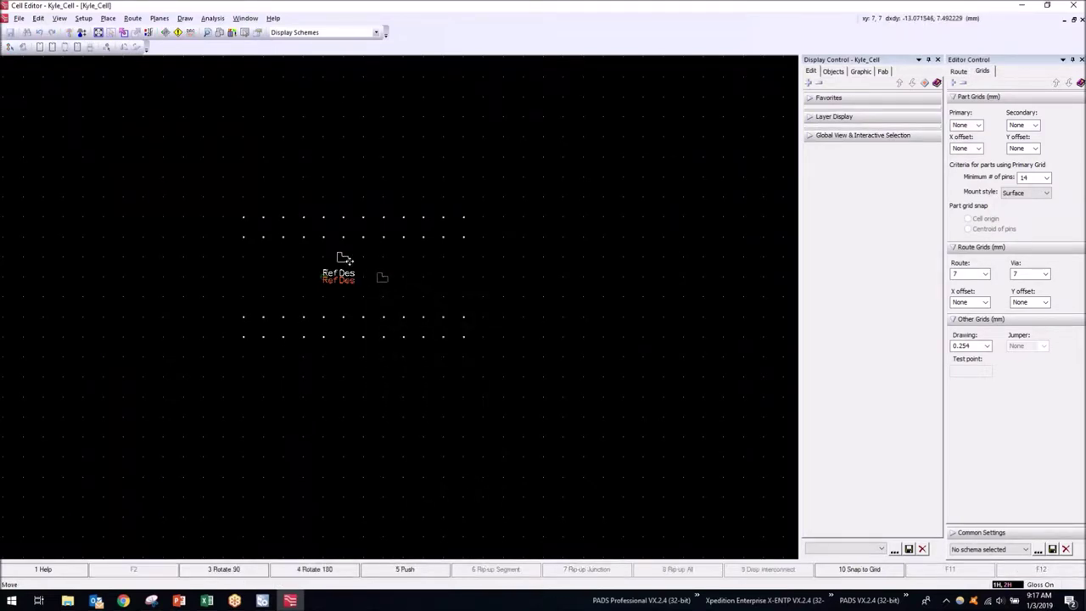
{"action": "left_click", "coordinate": [360, 257]}
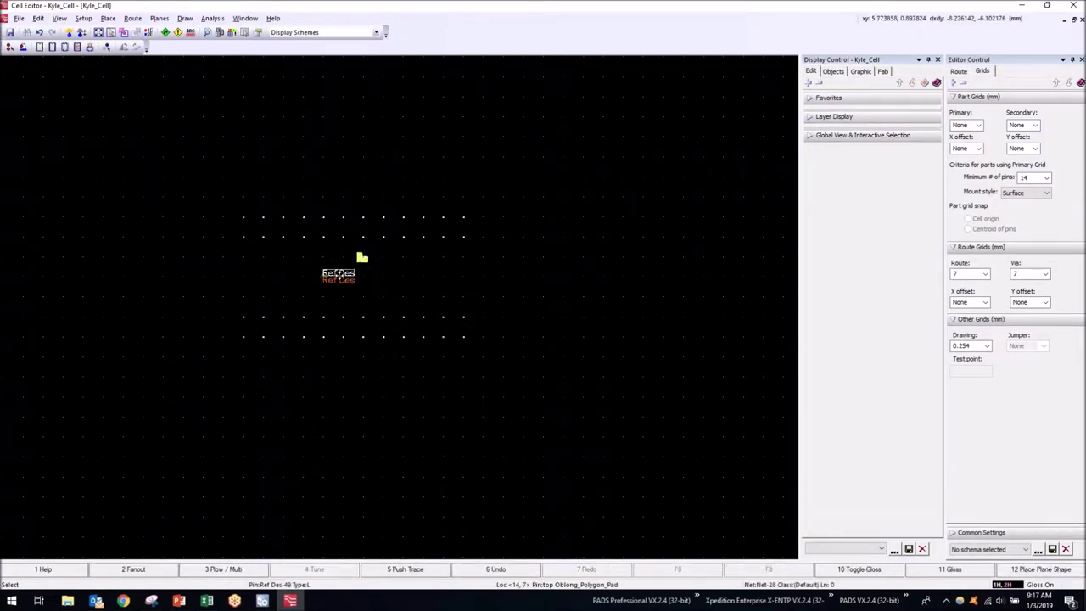
Examine the type, layer and text properties of the assembly and silkscreen Ref Des texts
{"action": "scroll", "coordinate": [340, 273], "scroll_direction": "up", "scroll_amount": 3}
{"action": "left_click", "coordinate": [339, 262]}
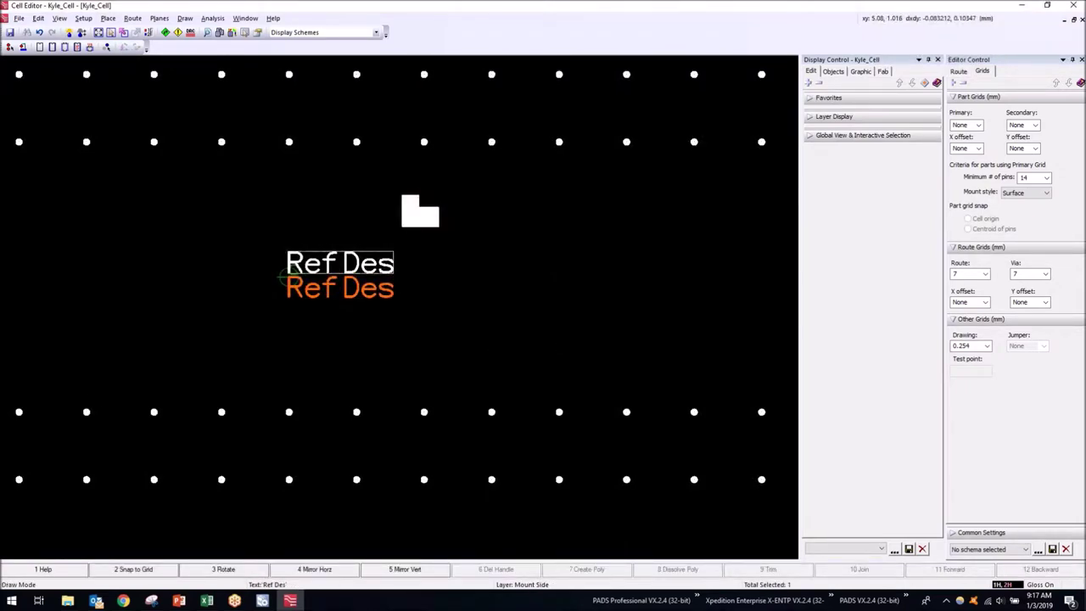
{"action": "scroll", "coordinate": [339, 268], "scroll_direction": "down", "scroll_amount": 2}
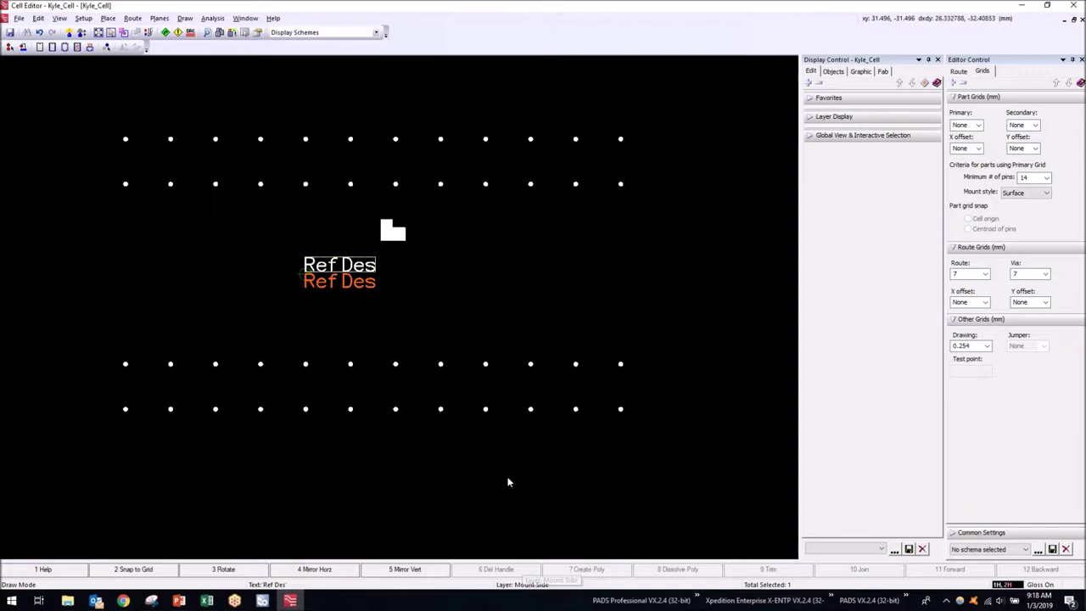
{"action": "left_click", "coordinate": [361, 288]}
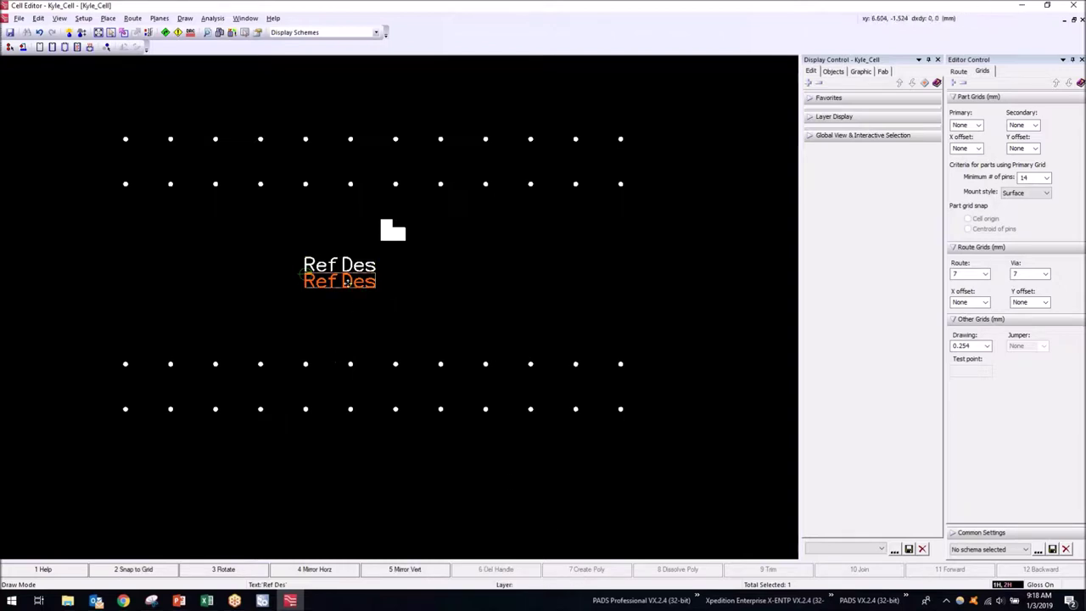
{"action": "double_click", "coordinate": [349, 284]}
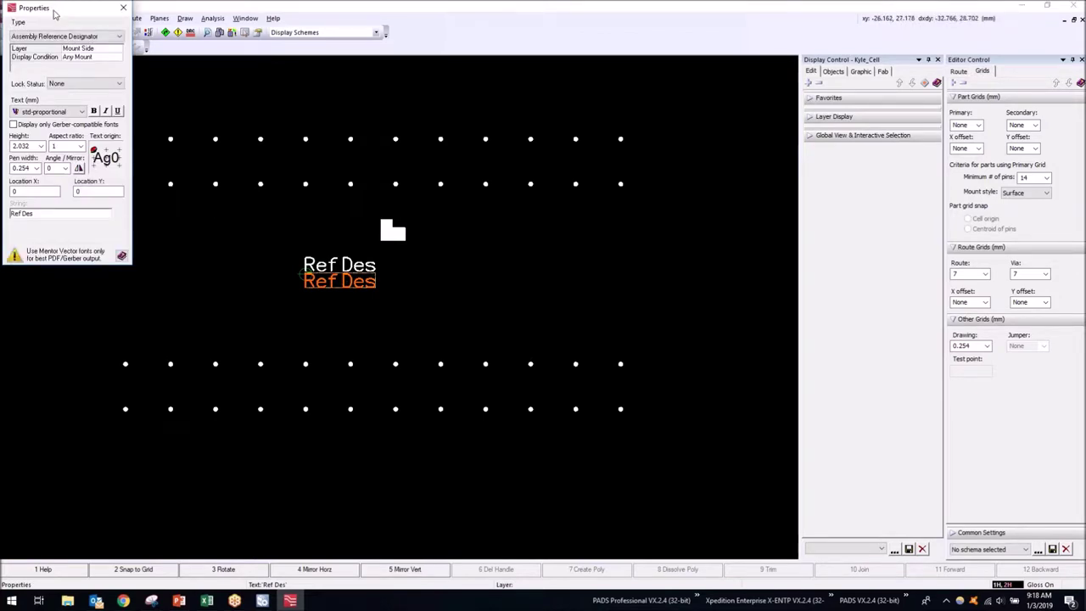
{"action": "left_click_drag", "start_coordinate": [54, 12], "coordinate": [148, 102]}
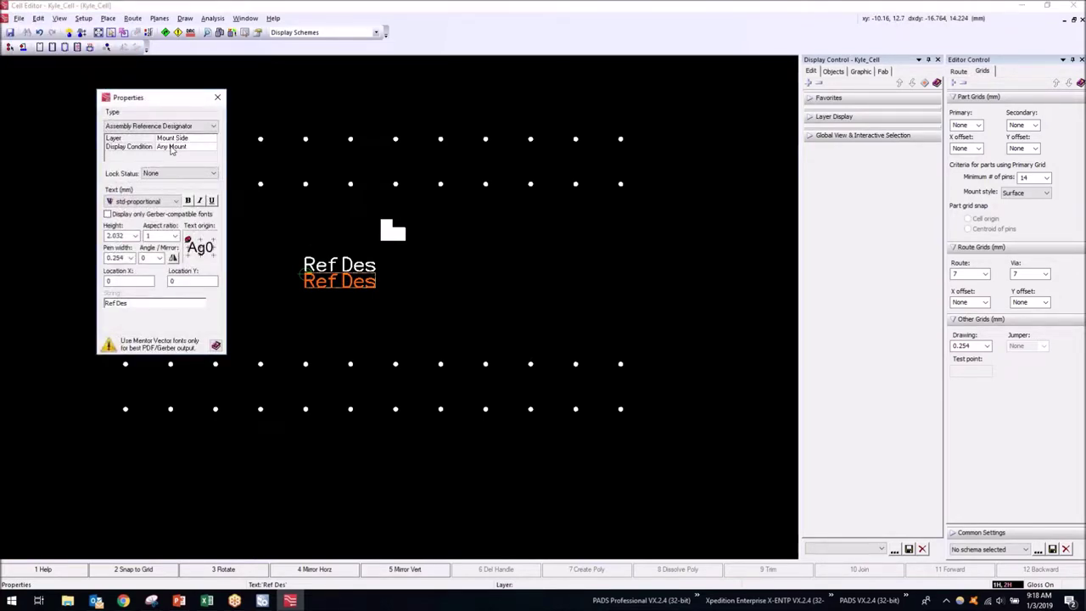
{"action": "left_click", "coordinate": [217, 96]}
{"action": "double_click", "coordinate": [363, 279]}
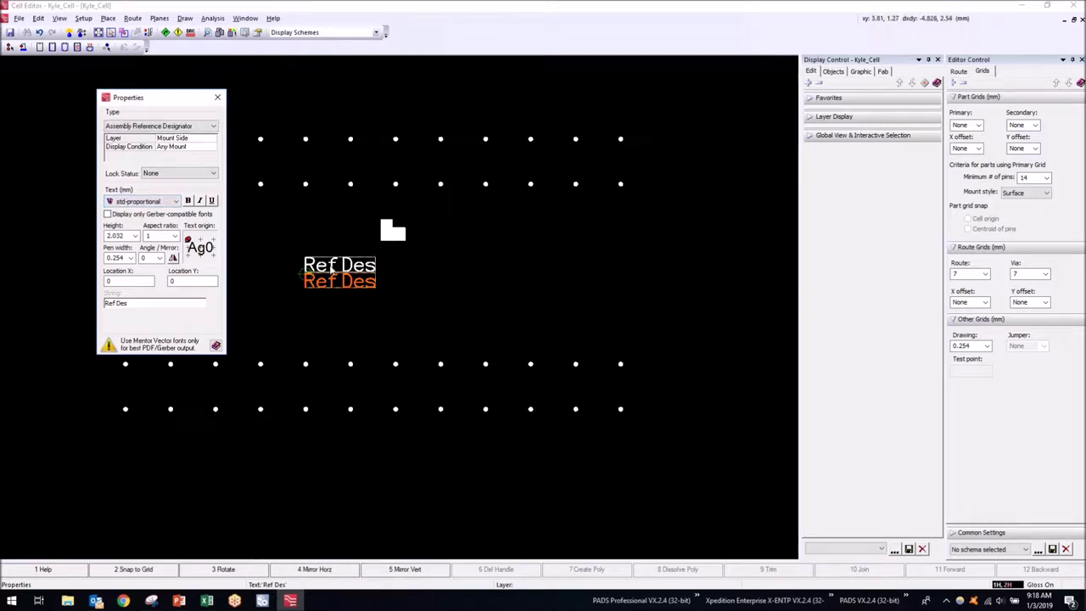
{"action": "left_click", "coordinate": [331, 265]}
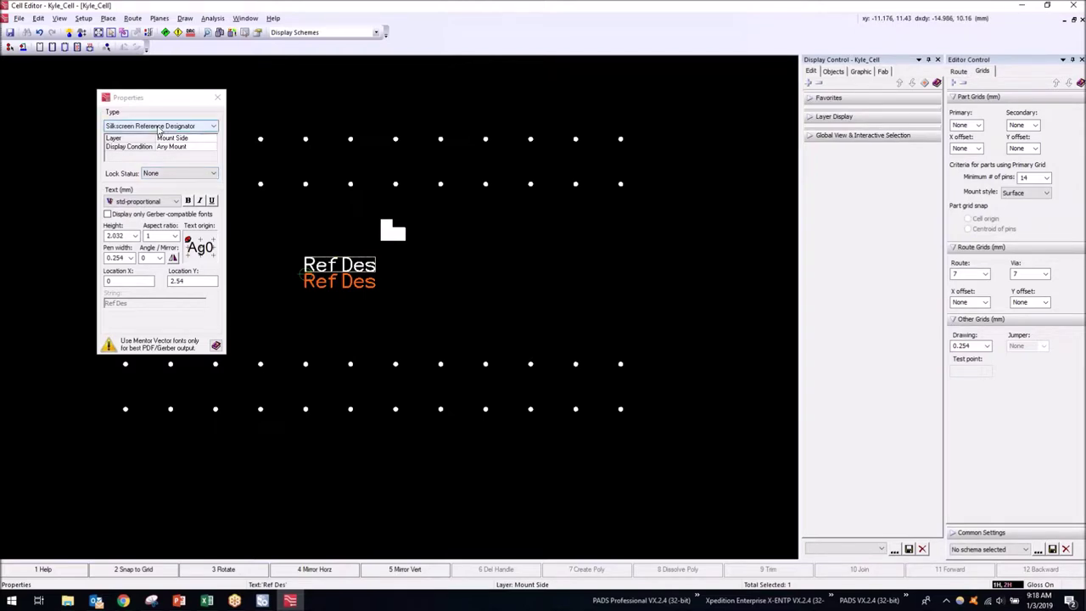
{"action": "left_click", "coordinate": [218, 99]}
Move both Ref Des texts out of the cell's centre, just beyond the right ends of the pin rows
{"action": "left_click_drag", "start_coordinate": [325, 265], "coordinate": [684, 268]}
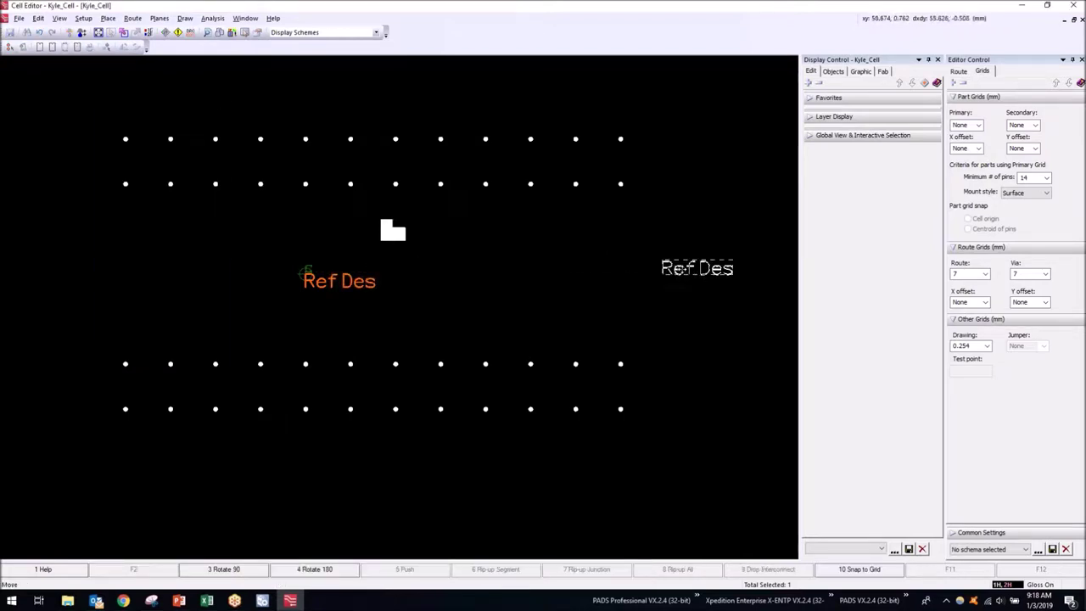
{"action": "left_click_drag", "start_coordinate": [330, 286], "coordinate": [698, 289]}
Move the lower group of 24 pins up 14 mm so its upper row runs through the cell origin
{"action": "left_click_drag", "start_coordinate": [92, 348], "coordinate": [670, 451]}
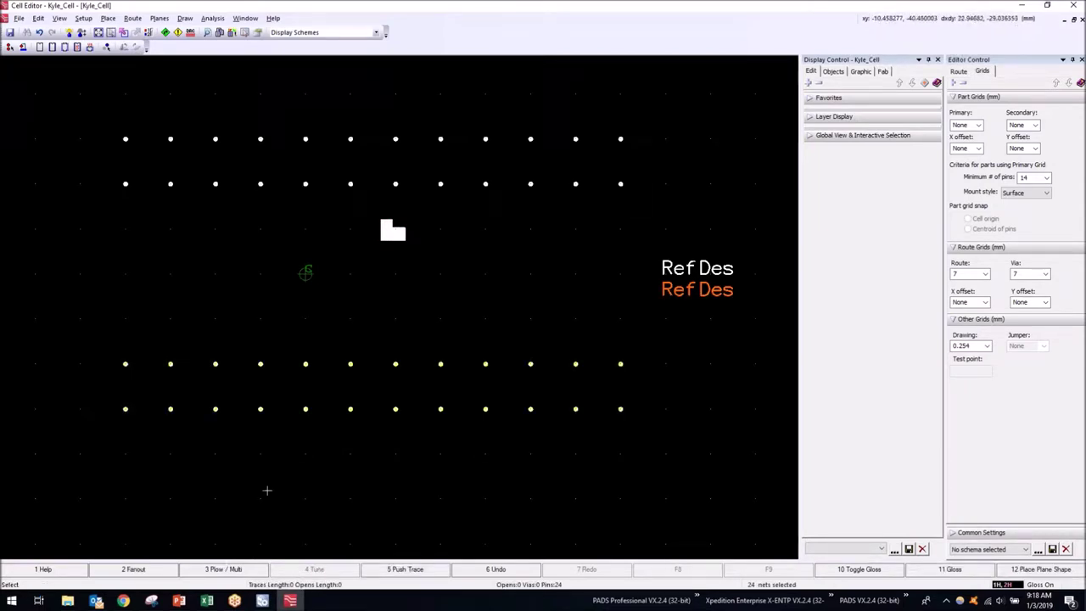
{"action": "right_click", "coordinate": [276, 292]}
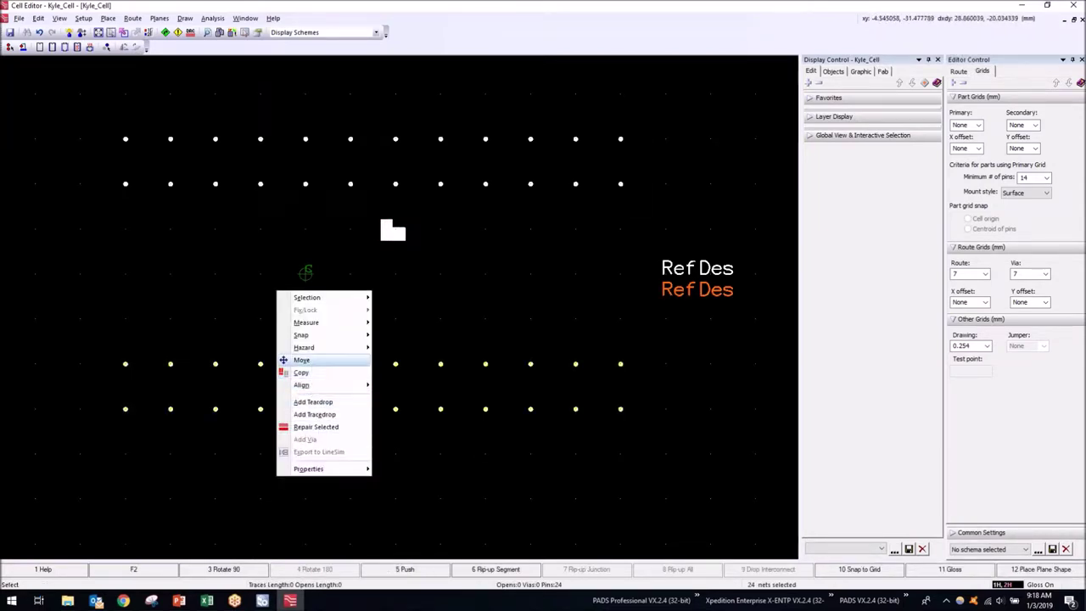
{"action": "left_click", "coordinate": [302, 360]}
{"action": "left_click", "coordinate": [378, 286]}
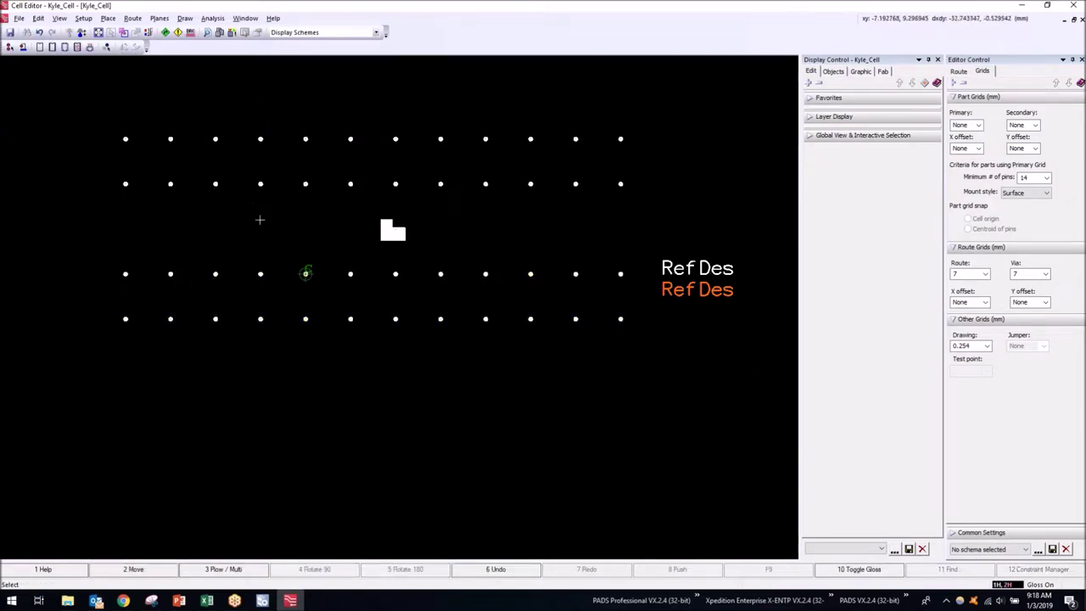
Draw a rectangular placement outline about 85.3 by 35.3 mm around all pins, with its upper-left corner near X -32.3, Y 23.9 mm
{"action": "scroll", "coordinate": [339, 246], "scroll_direction": "down", "scroll_amount": 1}
{"action": "scroll", "coordinate": [399, 306], "scroll_direction": "down", "scroll_amount": 1}
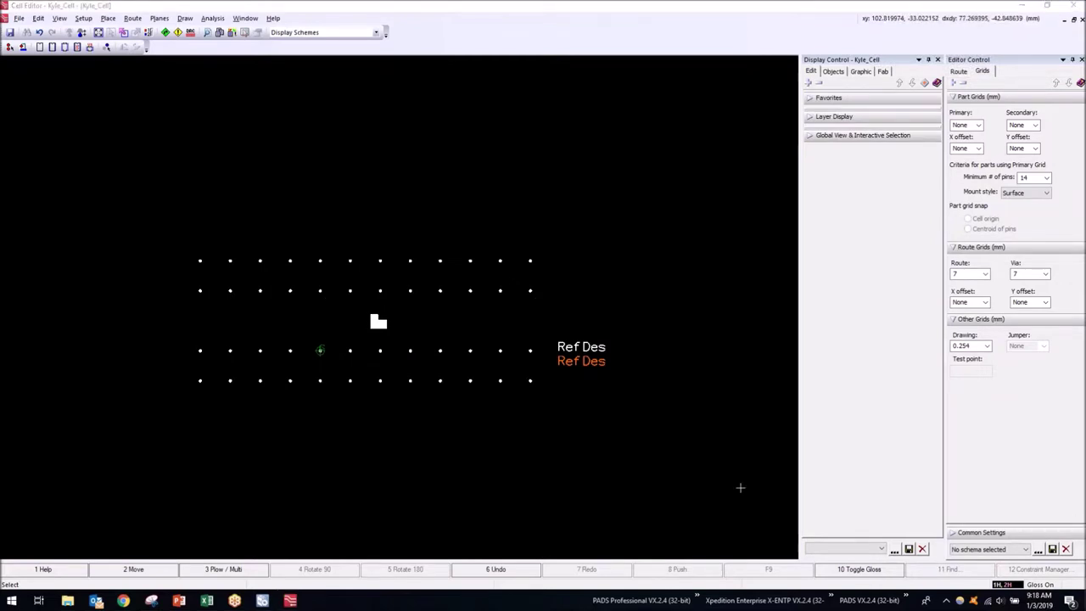
{"action": "left_click", "coordinate": [40, 48]}
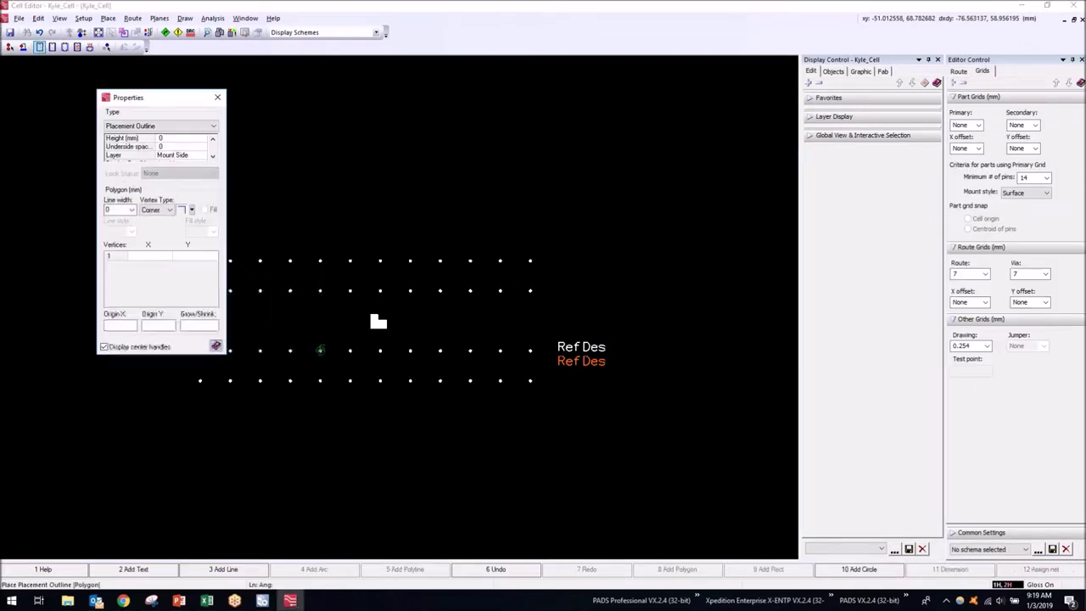
{"action": "left_click", "coordinate": [224, 92]}
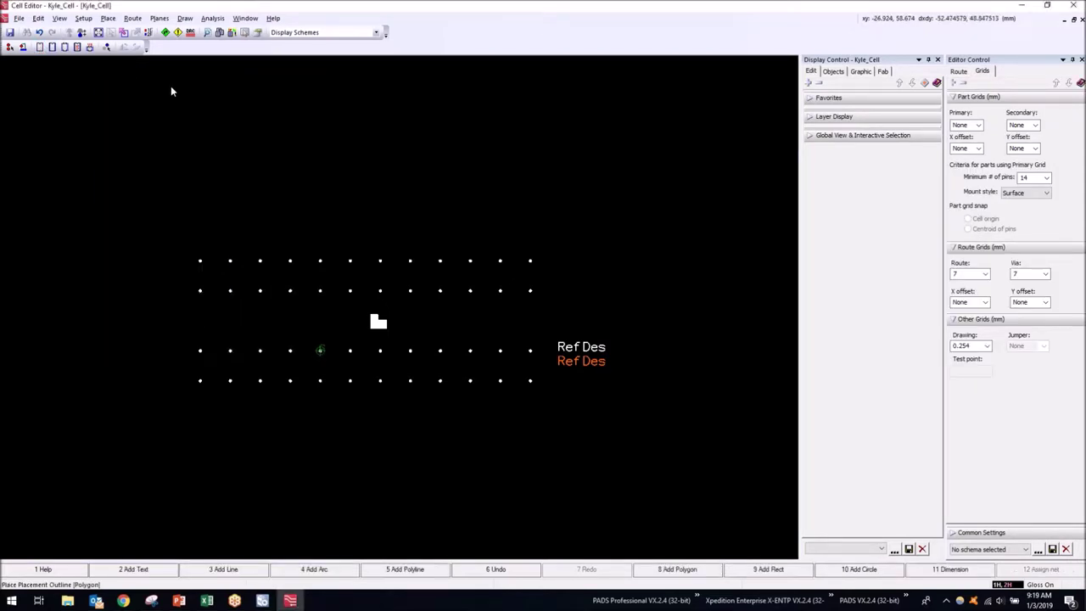
{"action": "left_click", "coordinate": [40, 47]}
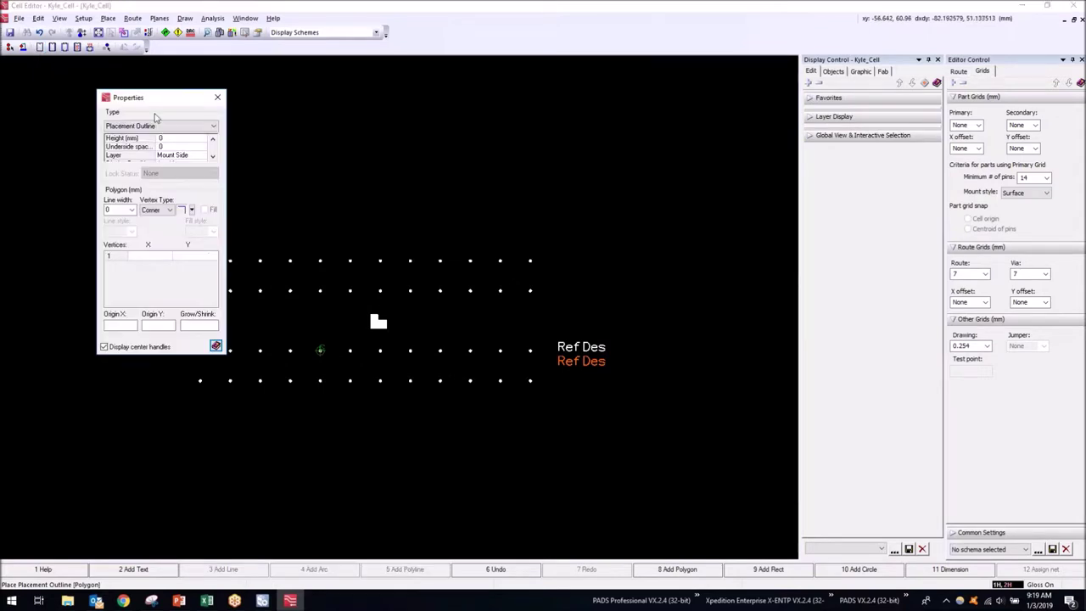
{"action": "left_click_drag", "start_coordinate": [162, 101], "coordinate": [70, 80]}
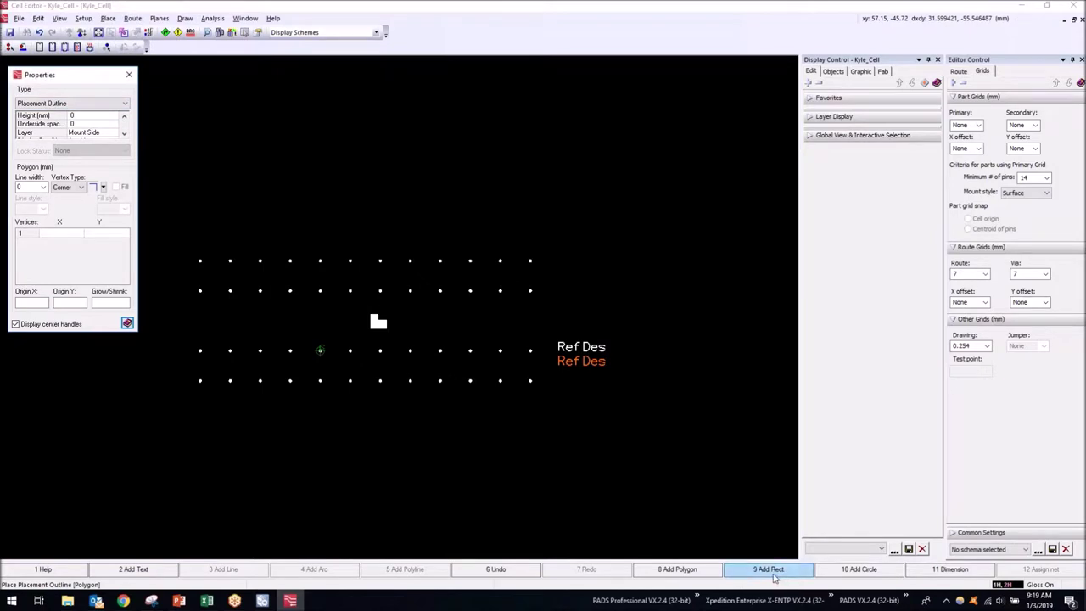
{"action": "left_click", "coordinate": [772, 572]}
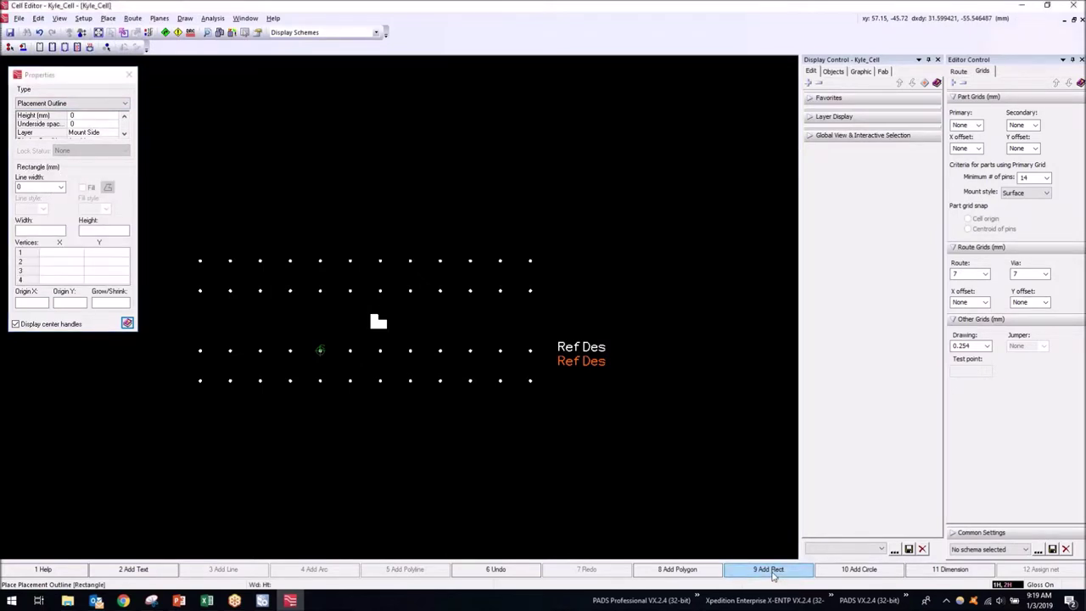
{"action": "left_click", "coordinate": [183, 249]}
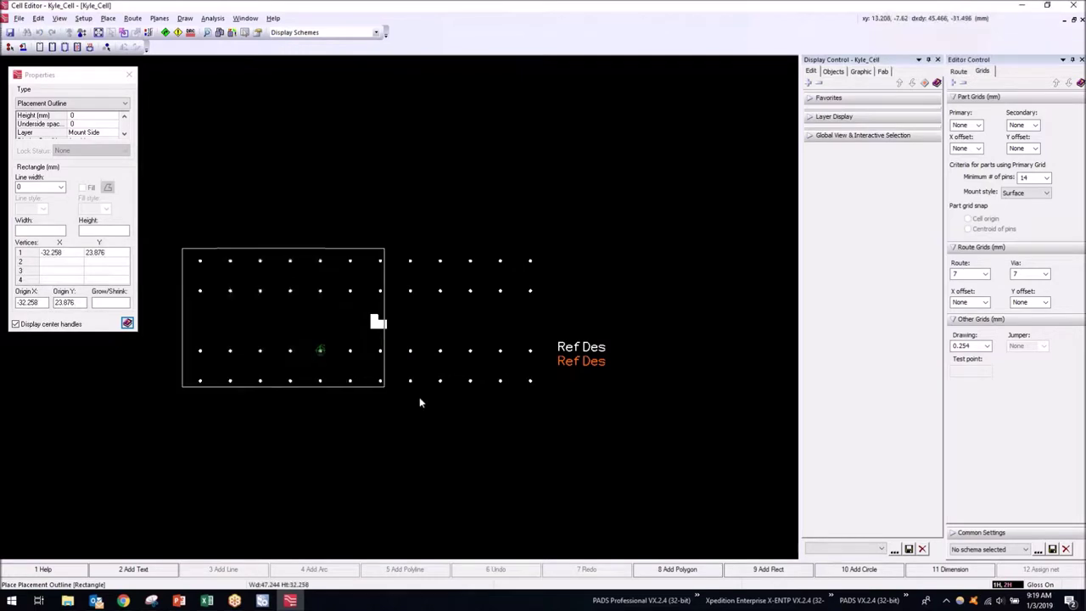
{"action": "left_click", "coordinate": [548, 401]}
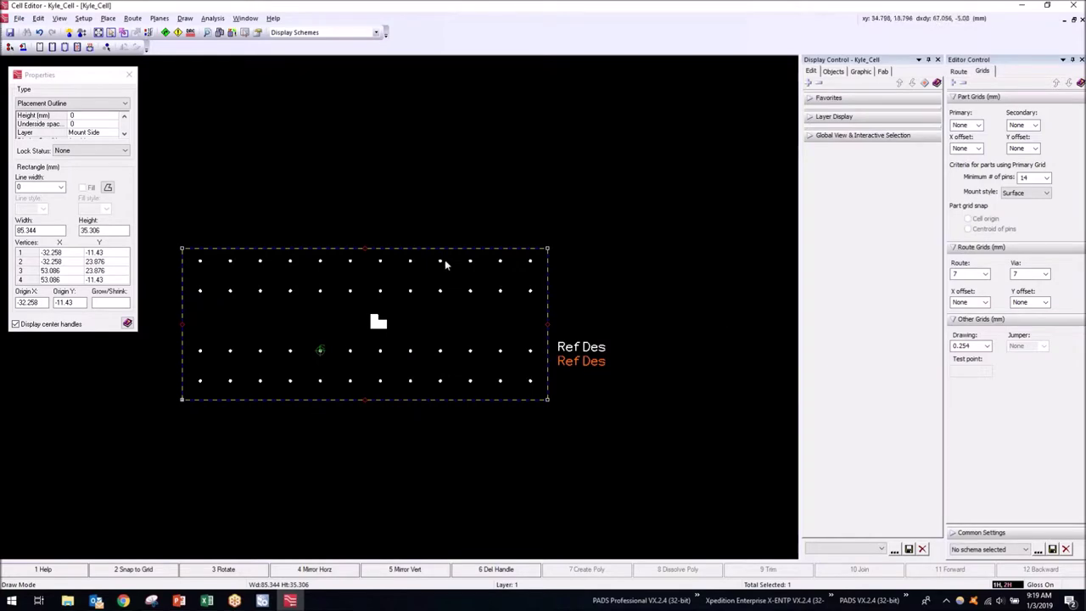
{"action": "scroll", "coordinate": [412, 262], "scroll_direction": "up", "scroll_amount": 5}
{"action": "key", "text": "Escape"}
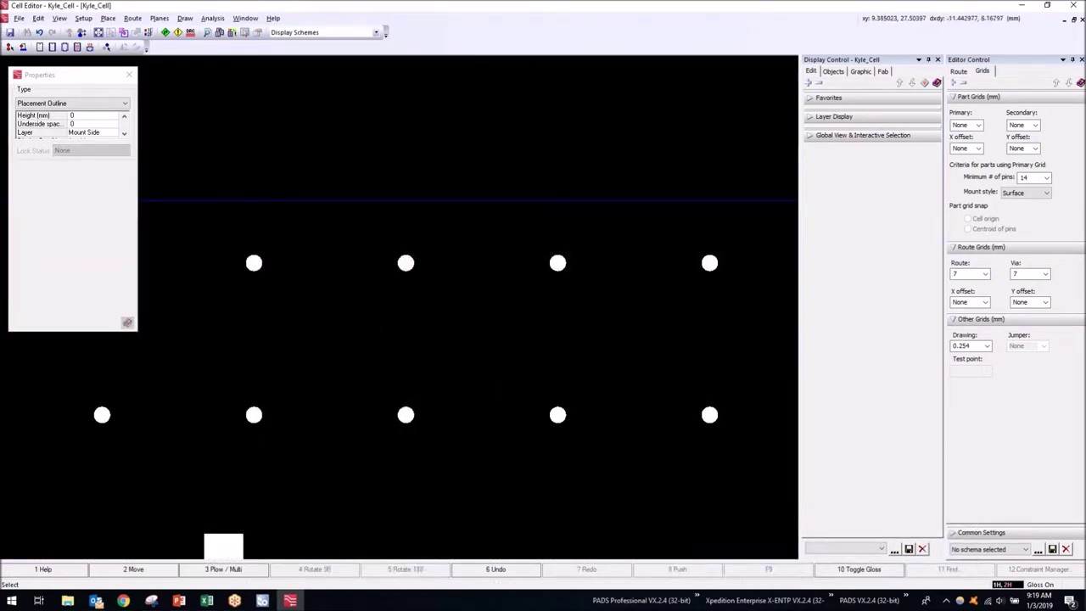
{"action": "left_click", "coordinate": [129, 75]}
Rename pin 2 as A2 in the list of placed pins
{"action": "left_click", "coordinate": [108, 17]}
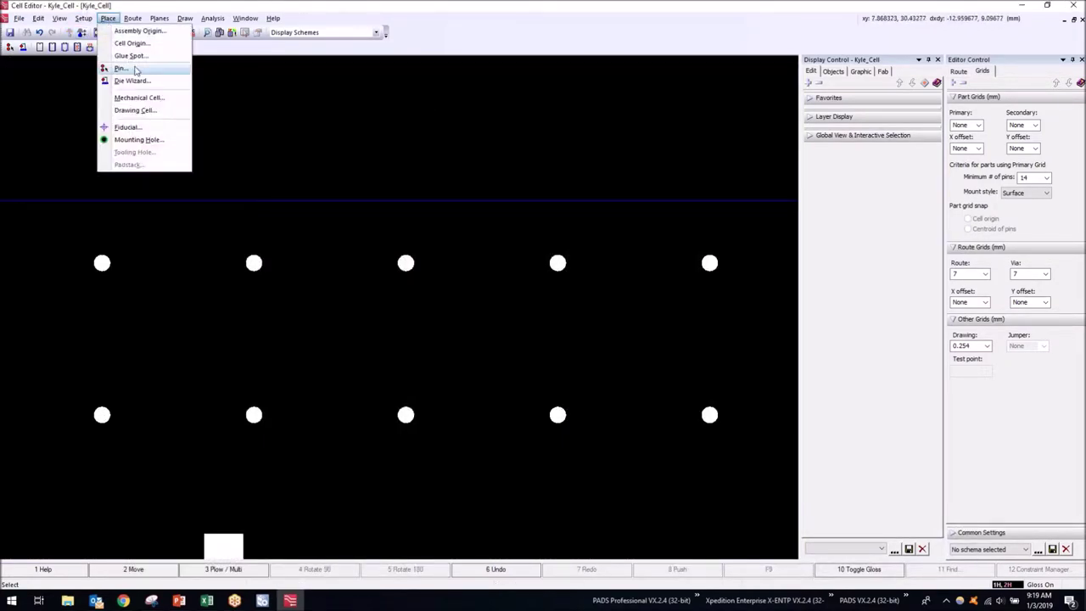
{"action": "left_click", "coordinate": [127, 71]}
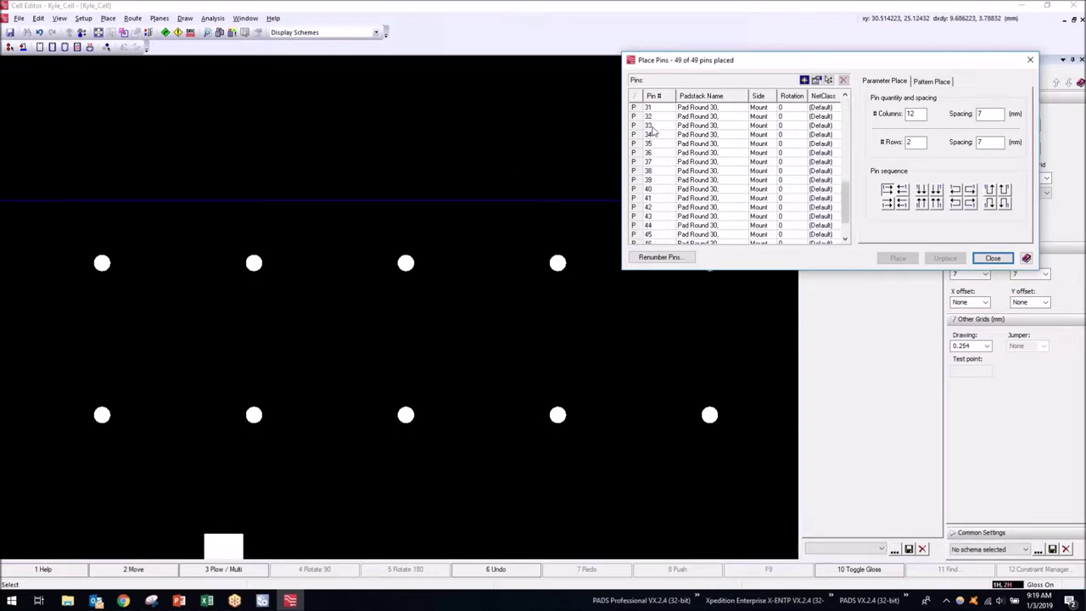
{"action": "left_click", "coordinate": [645, 116]}
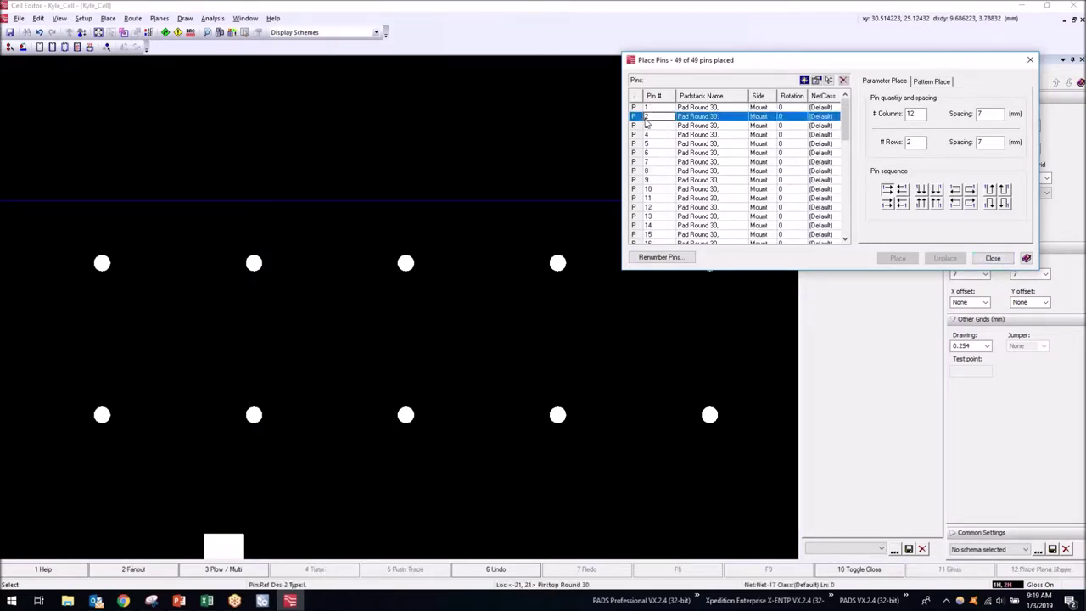
{"action": "left_click", "coordinate": [670, 153]}
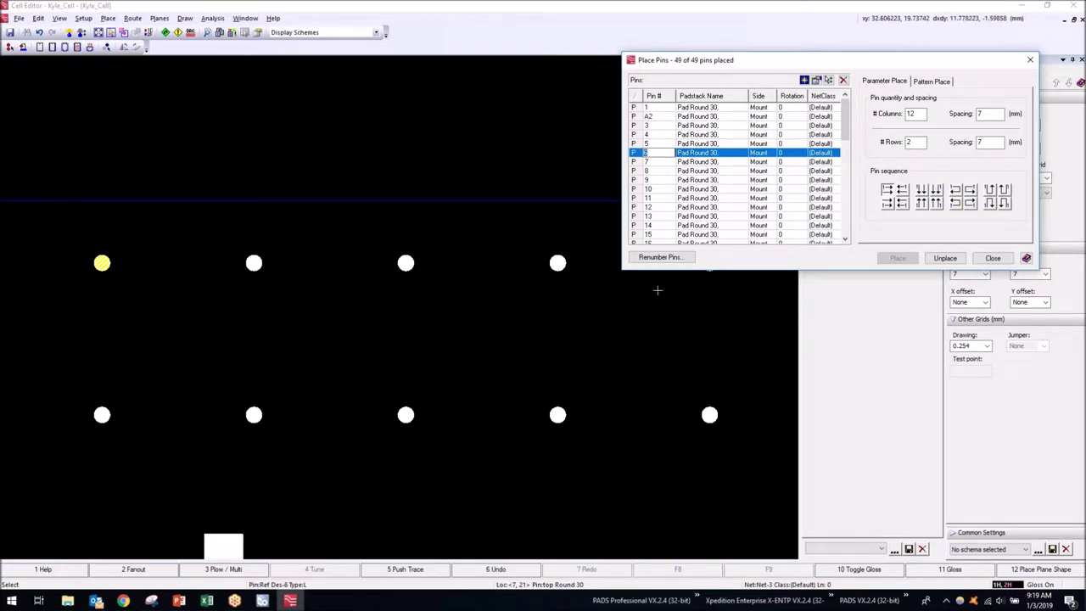
Change pin A2's number back to 2 and close the pin placement settings
{"action": "left_click", "coordinate": [653, 117]}
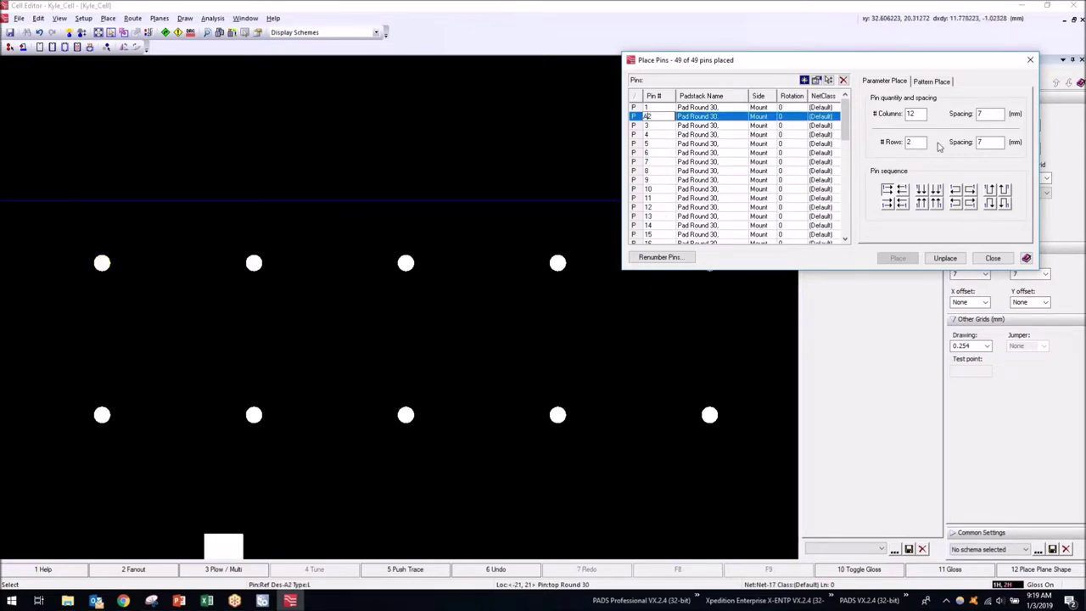
{"action": "key", "text": "Home"}
{"action": "key", "text": "Delete"}
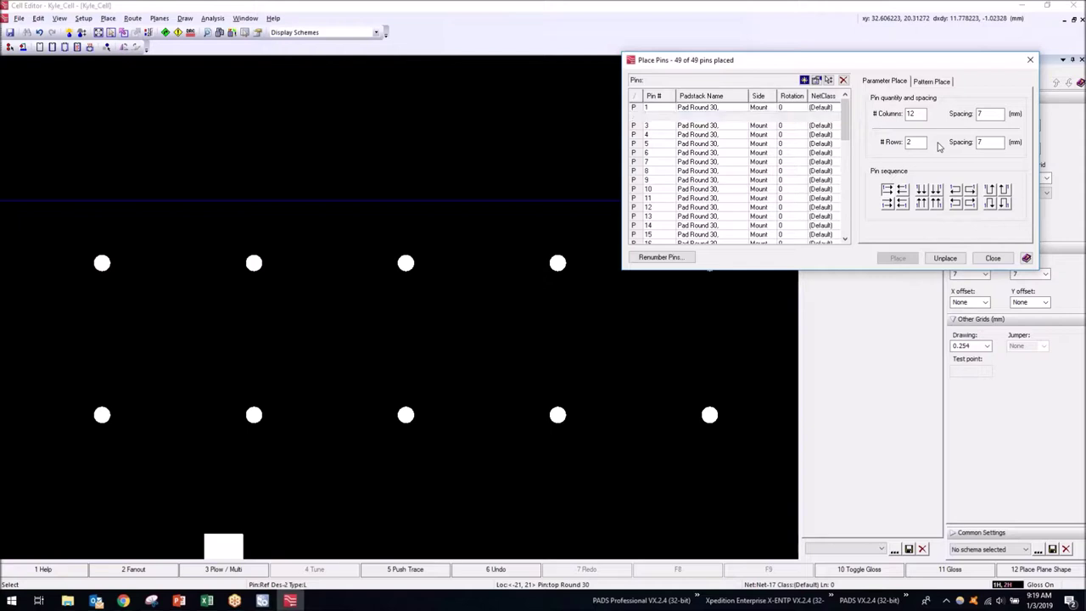
{"action": "left_click", "coordinate": [993, 258]}
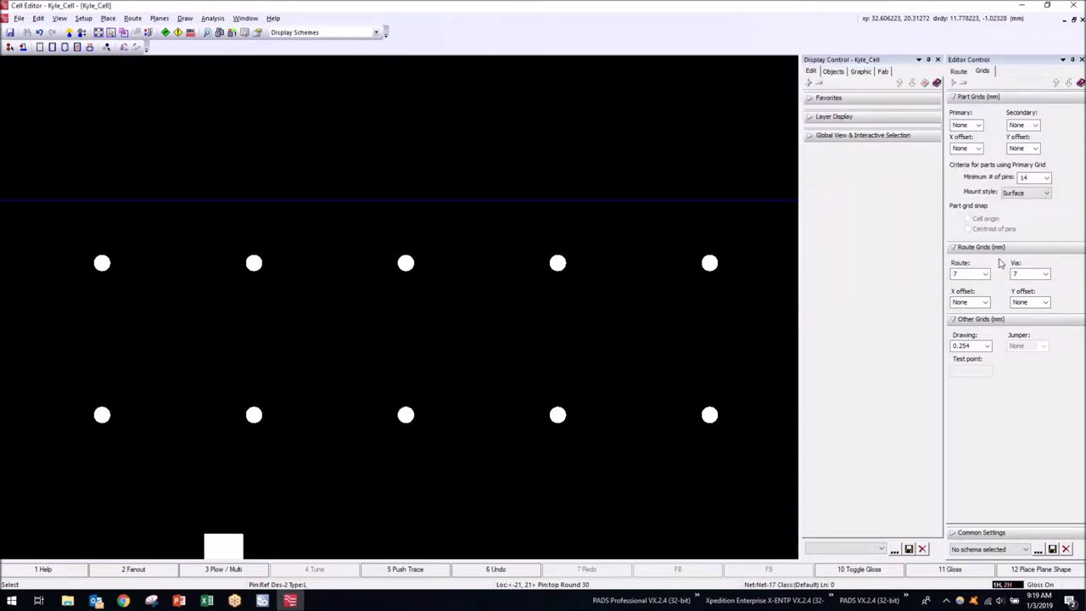
{"action": "scroll", "coordinate": [509, 348], "scroll_direction": "down", "scroll_amount": 3}
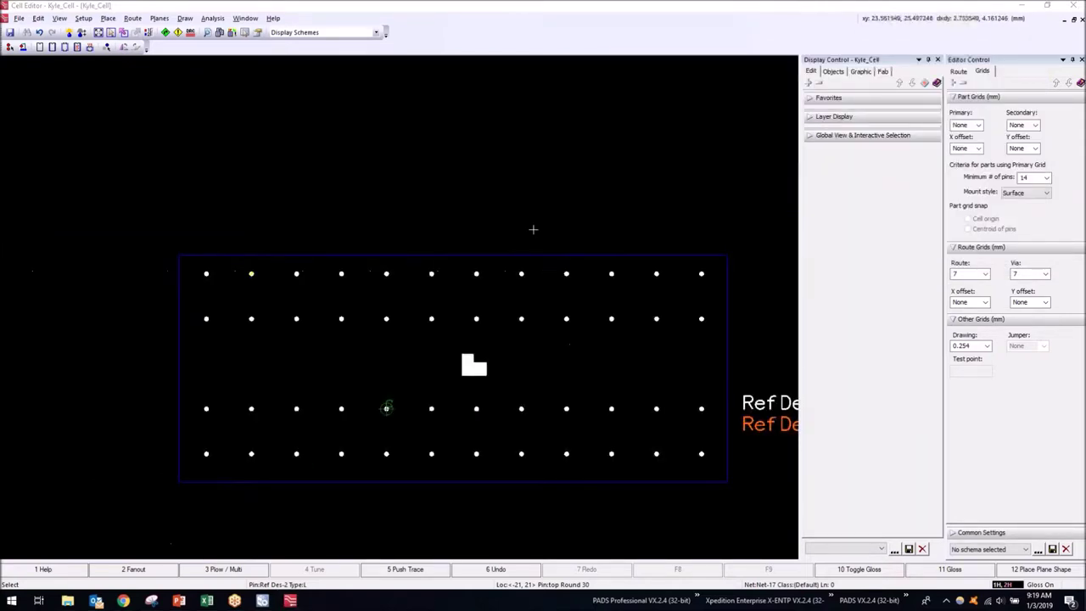
{"action": "left_click", "coordinate": [64, 48]}
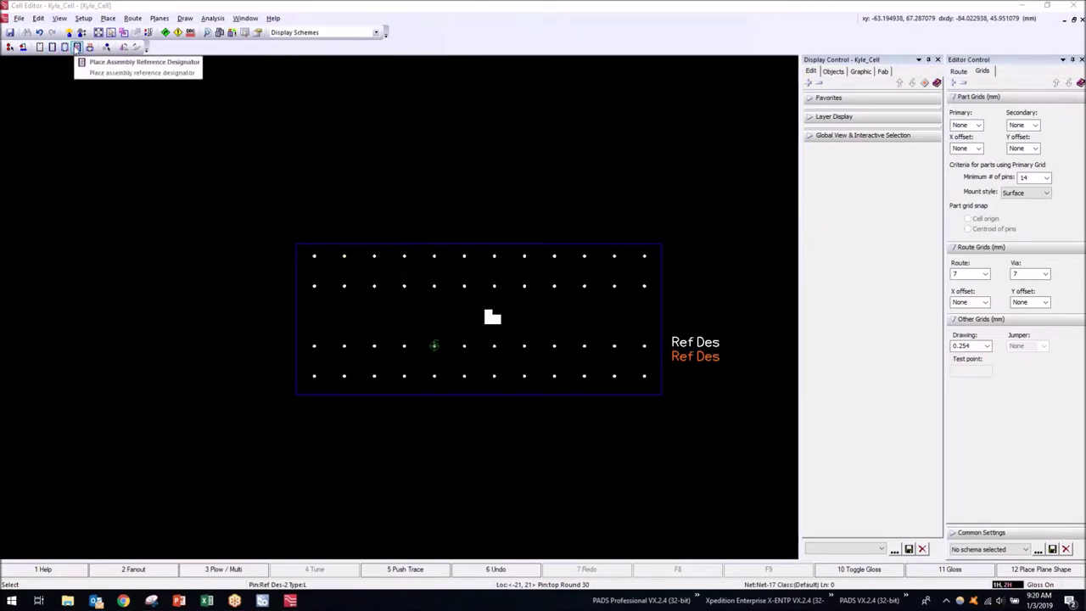
{"action": "left_click", "coordinate": [53, 48]}
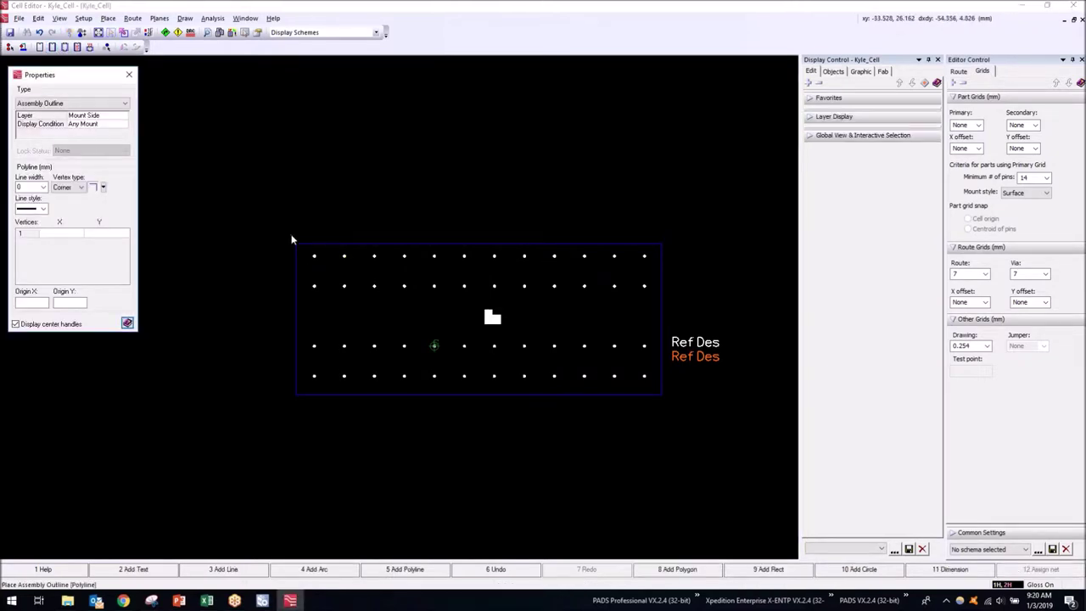
{"action": "left_click", "coordinate": [129, 76]}
Copy the rectangular placement outline and place one duplicate with its upper-left corner at X -30.226, Y 25.654 mm
{"action": "left_click", "coordinate": [350, 245]}
{"action": "double_click", "coordinate": [349, 245]}
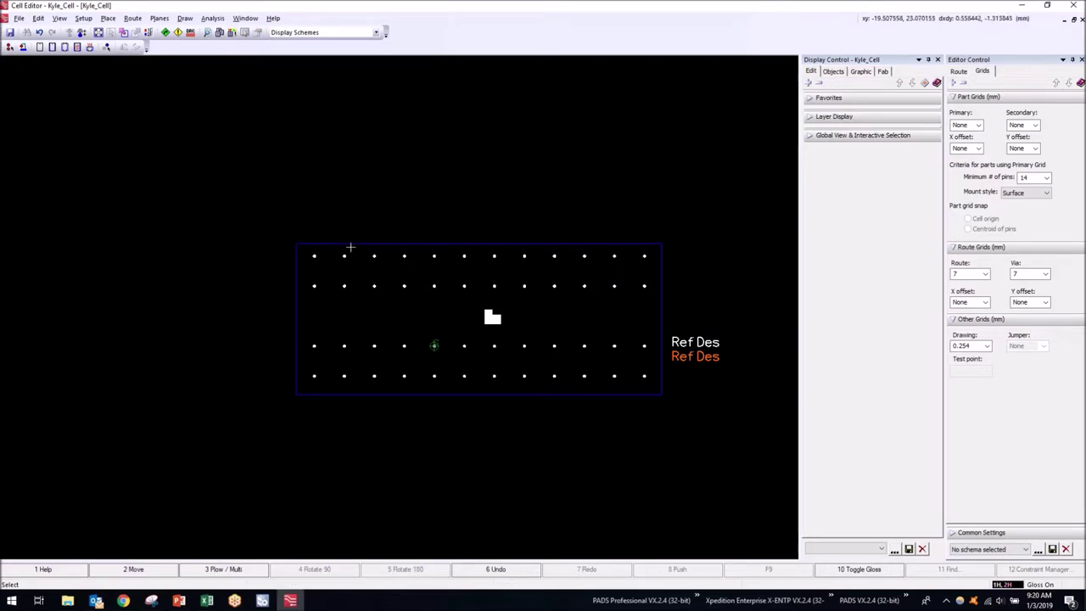
{"action": "right_click", "coordinate": [350, 246]}
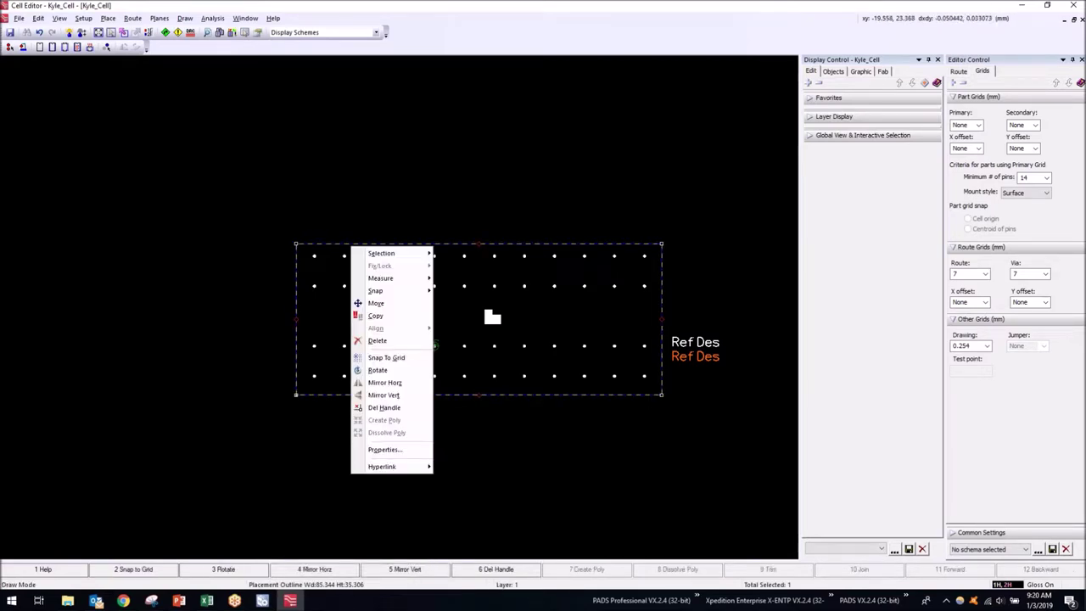
{"action": "left_click", "coordinate": [375, 315]}
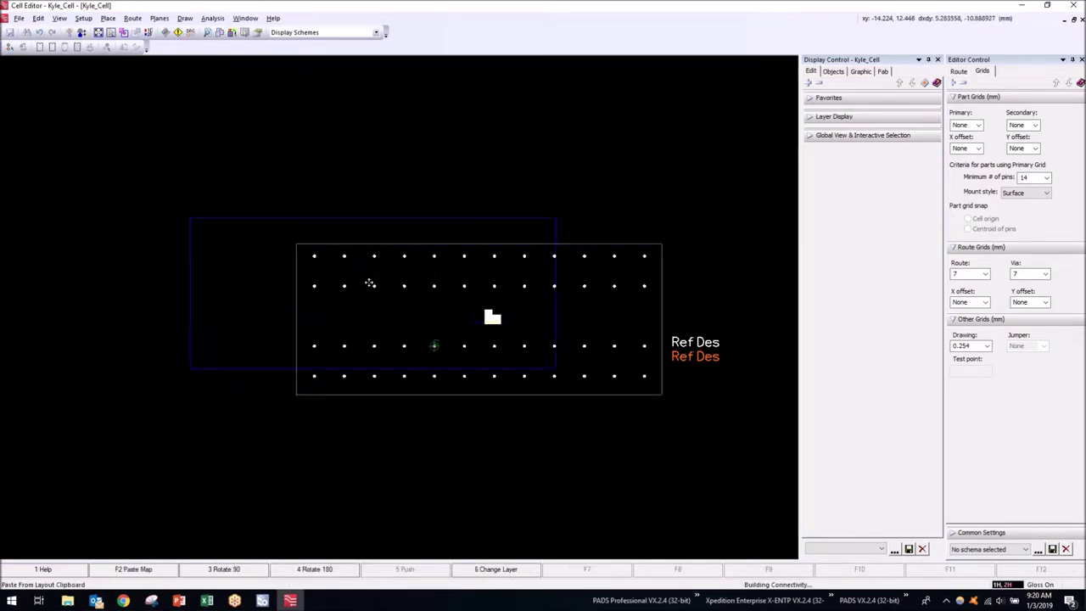
{"action": "left_click", "coordinate": [490, 336]}
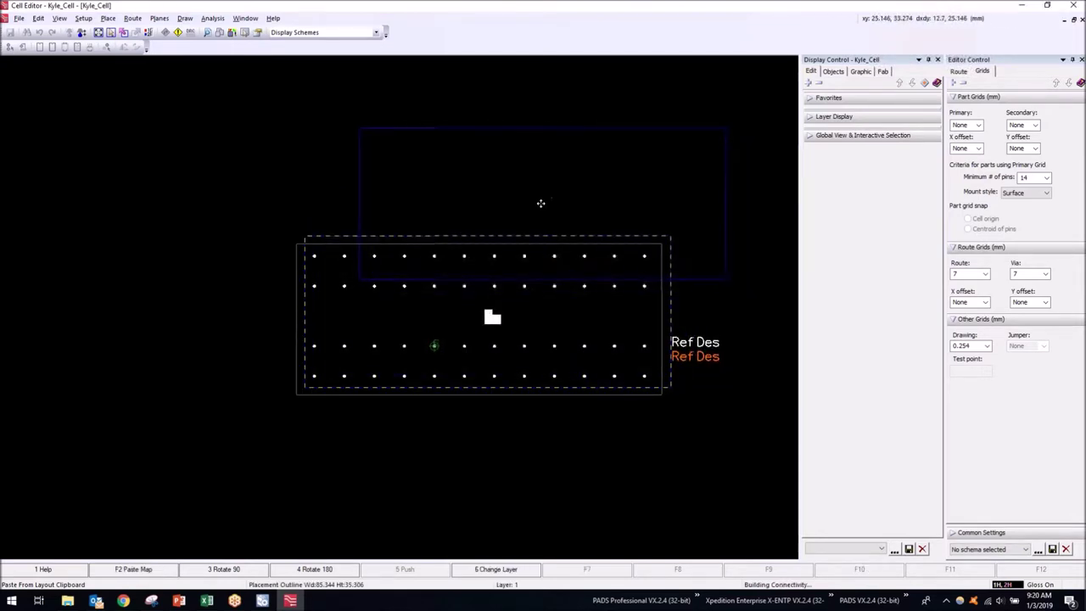
{"action": "key", "text": "Escape"}
Try to move the duplicated outline onto the original placement outline, and undo the move
{"action": "left_click_drag", "start_coordinate": [351, 236], "coordinate": [343, 243]}
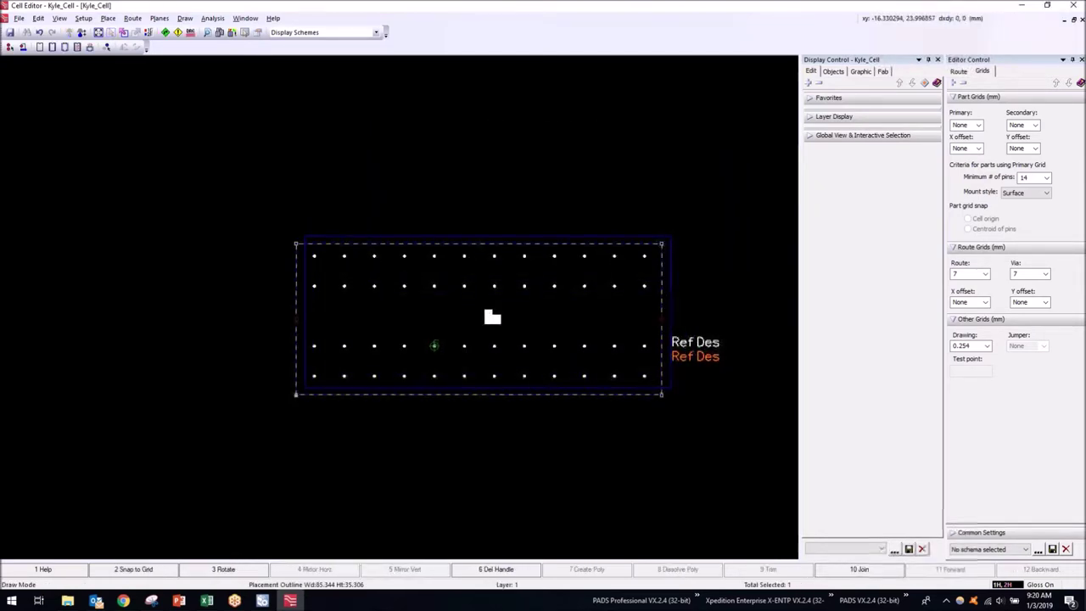
{"action": "double_click", "coordinate": [365, 244]}
{"action": "left_click", "coordinate": [372, 239]}
{"action": "key", "text": "ctrl+z"}
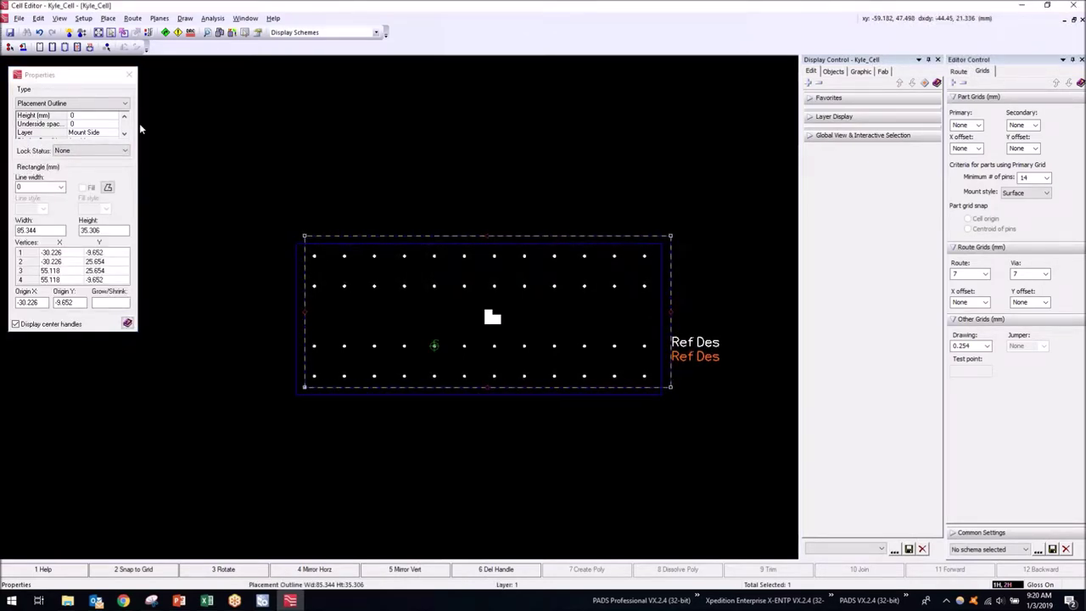
Change the duplicated outline's type to Assembly Outline and close its properties
{"action": "left_click", "coordinate": [110, 103]}
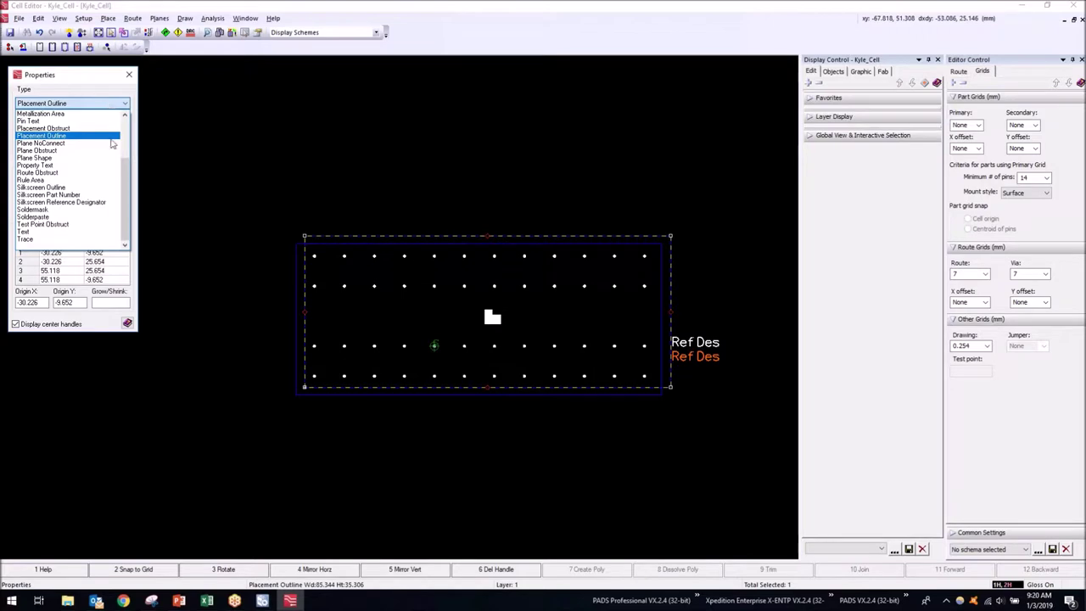
{"action": "scroll", "coordinate": [127, 178], "scroll_direction": "up", "scroll_amount": 1}
{"action": "scroll", "coordinate": [127, 178], "scroll_direction": "up", "scroll_amount": 3}
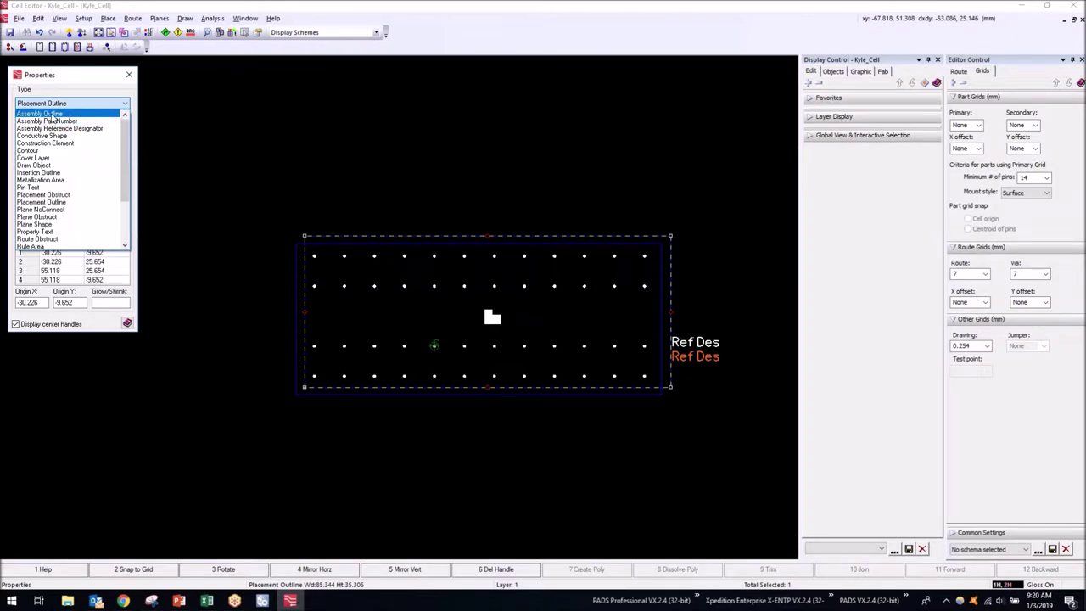
{"action": "left_click", "coordinate": [51, 114]}
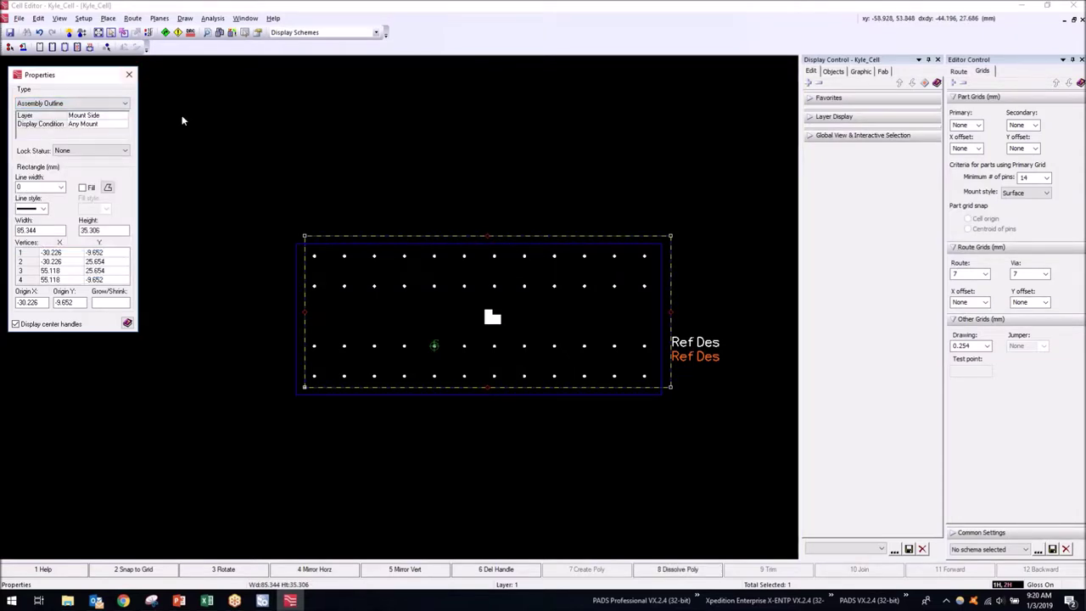
{"action": "left_click", "coordinate": [144, 68]}
{"action": "left_click", "coordinate": [129, 75]}
Move the assembly outline so it lies exactly on top of the placement outline
{"action": "scroll", "coordinate": [669, 235], "scroll_direction": "up", "scroll_amount": 3}
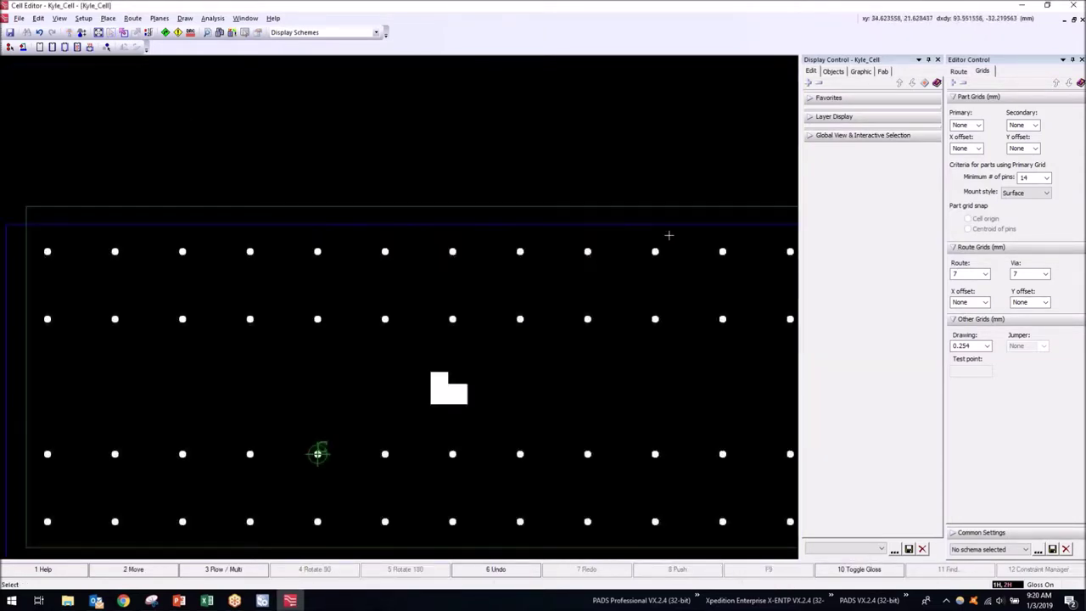
{"action": "scroll", "coordinate": [620, 213], "scroll_direction": "down", "scroll_amount": 1}
{"action": "left_click", "coordinate": [646, 220]}
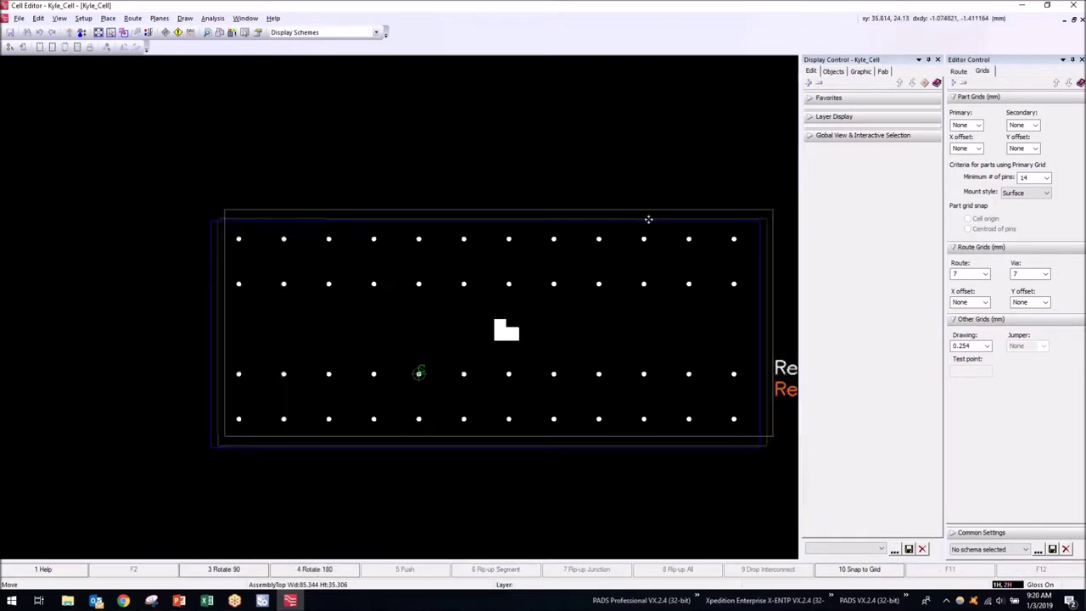
{"action": "mouse_move", "coordinate": [644, 221]}
{"action": "left_mouse_down"}
{"action": "mouse_move", "coordinate": [650, 213]}
{"action": "mouse_move", "coordinate": [642, 220]}
{"action": "left_mouse_up"}
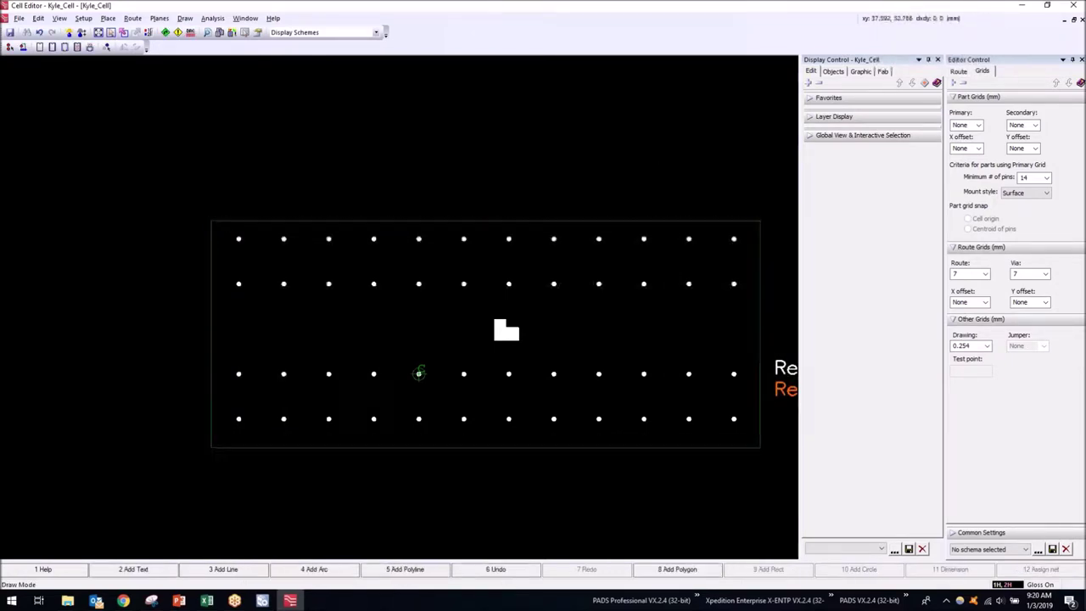
Move the two Ref Des texts inside the outline, near its right end between the two pin groups
{"action": "scroll", "coordinate": [577, 211], "scroll_direction": "down", "scroll_amount": 1}
{"action": "scroll", "coordinate": [578, 212], "scroll_direction": "down", "scroll_amount": 2}
{"action": "left_click_drag", "start_coordinate": [645, 259], "coordinate": [595, 257]}
{"action": "scroll", "coordinate": [656, 242], "scroll_direction": "up", "scroll_amount": 2}
{"action": "scroll", "coordinate": [627, 240], "scroll_direction": "up", "scroll_amount": 2}
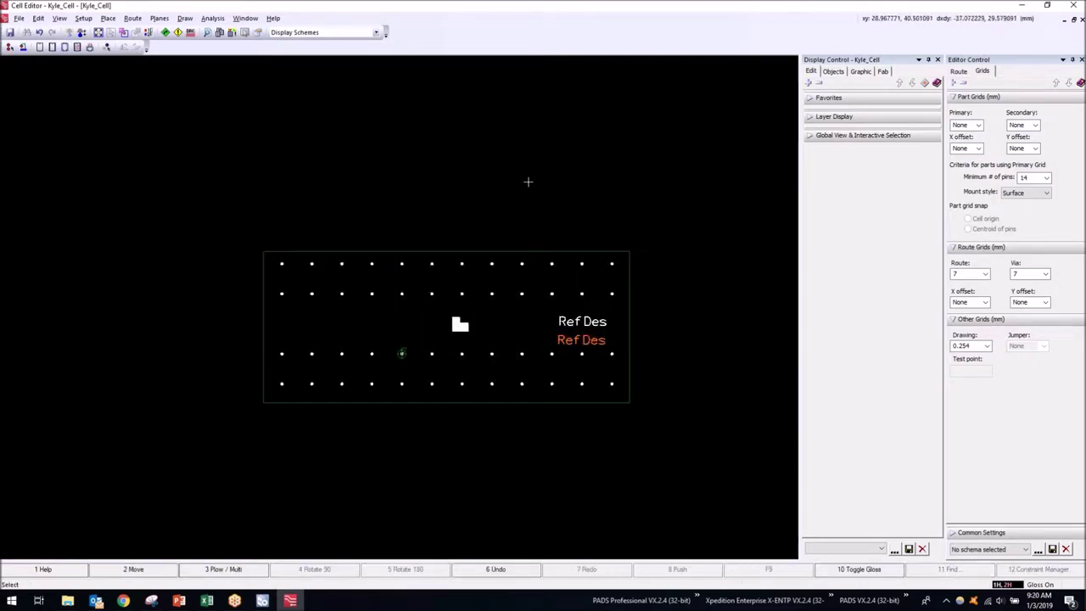
{"action": "middle_click_drag", "start_coordinate": [529, 179], "coordinate": [501, 171]}
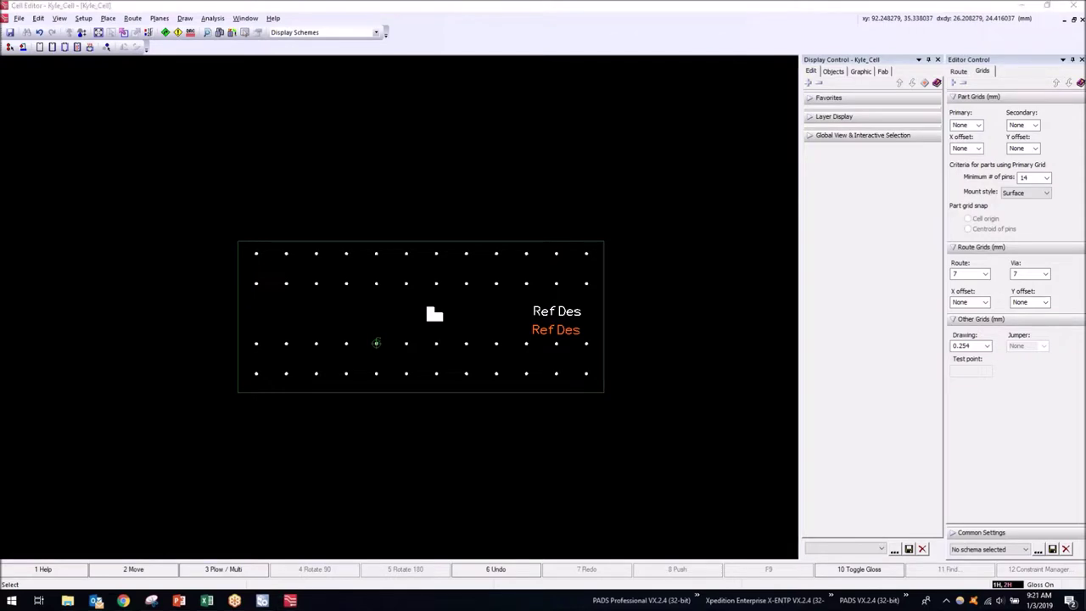
Save the finished cell and exit the cell graphics editor
{"action": "left_click", "coordinate": [19, 21]}
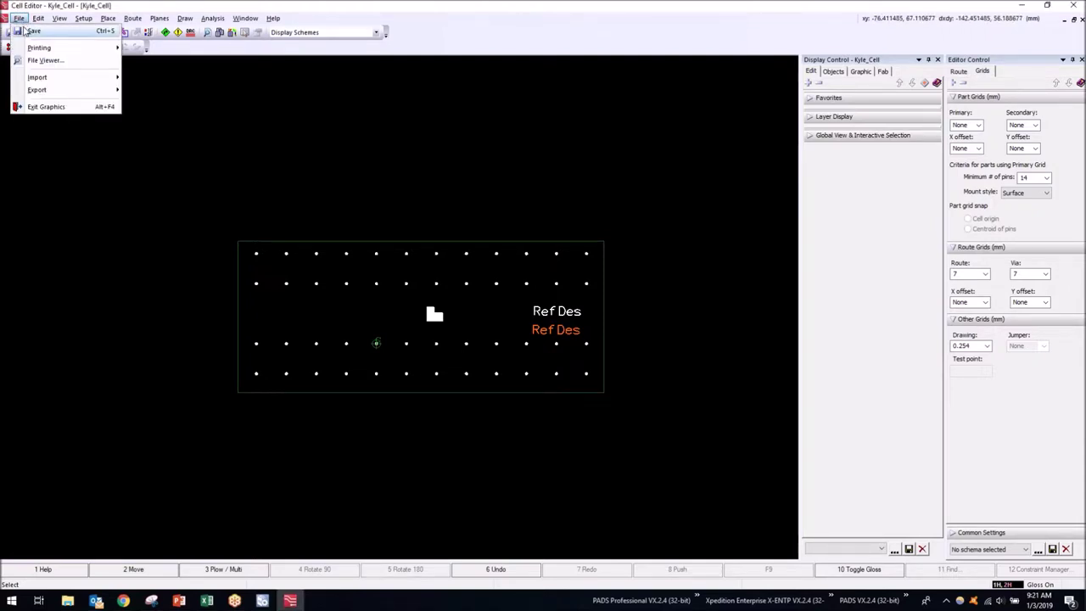
{"action": "mouse_move", "coordinate": [73, 80]}
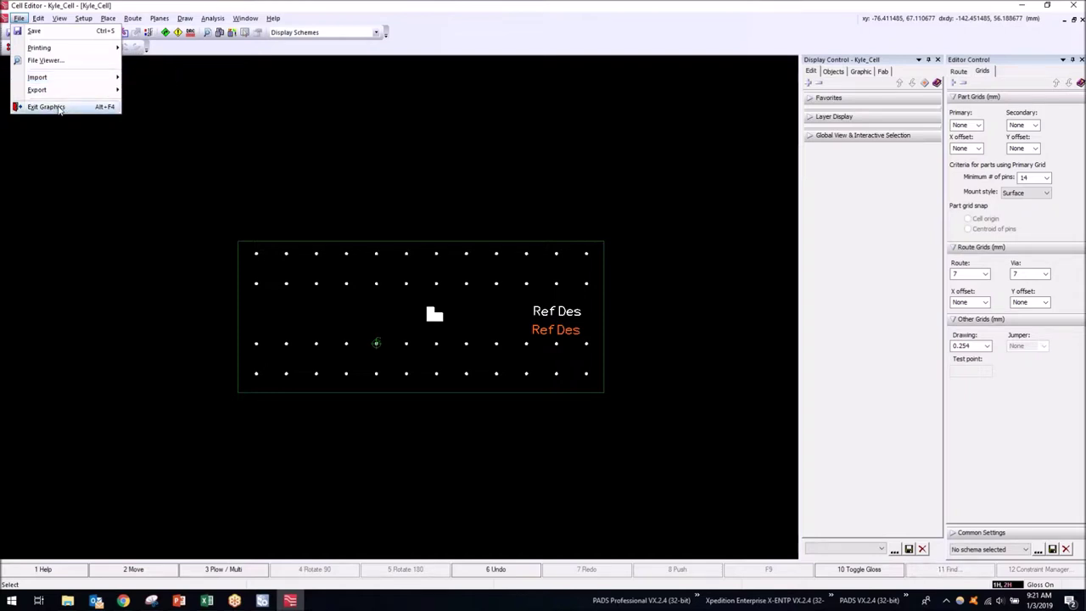
{"action": "left_click", "coordinate": [55, 37]}
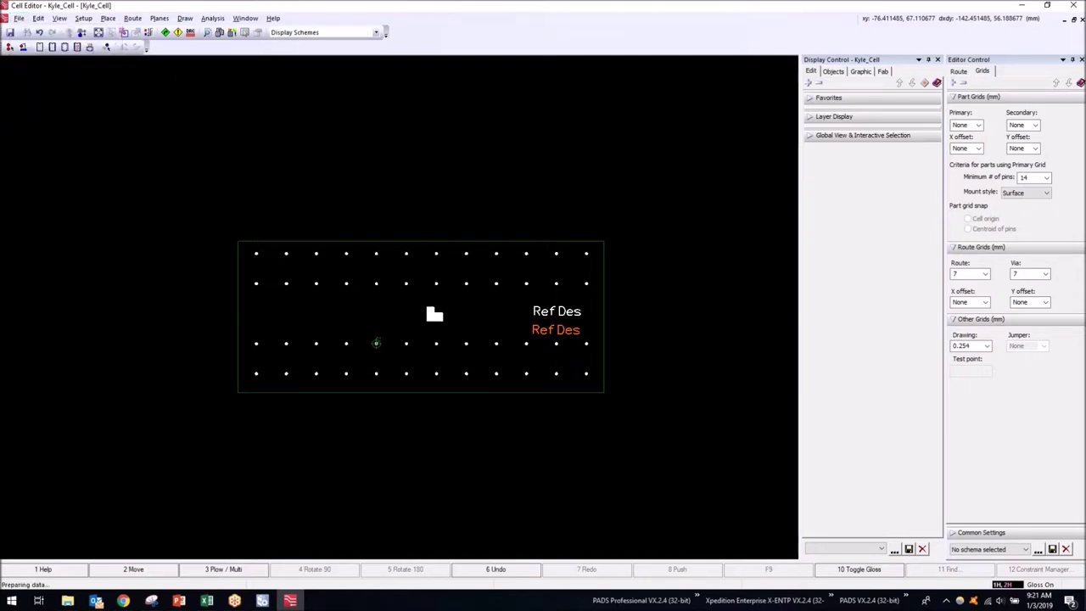
{"action": "left_click", "coordinate": [19, 17]}
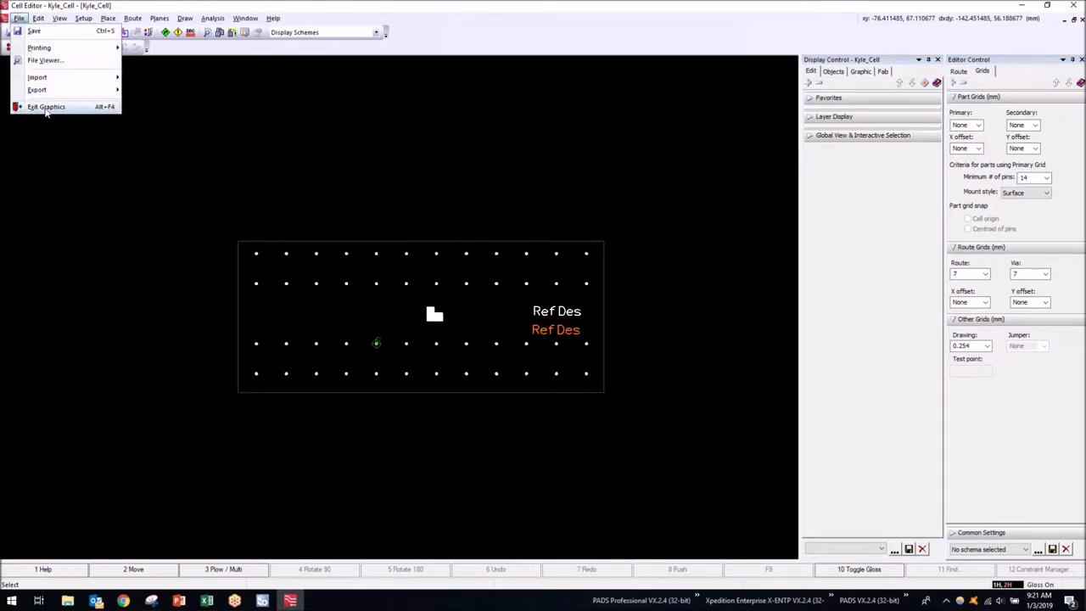
{"action": "left_click", "coordinate": [51, 104]}
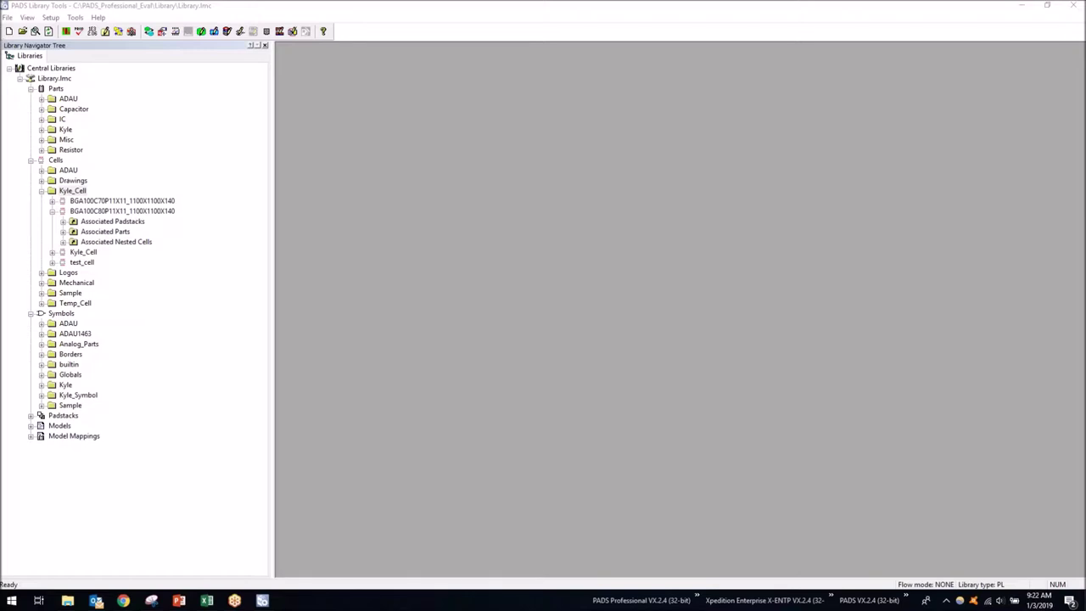
Preview the saved Kyle_Cell from the library tree, close the preview and collapse its cell partition
{"action": "left_click", "coordinate": [620, 387]}
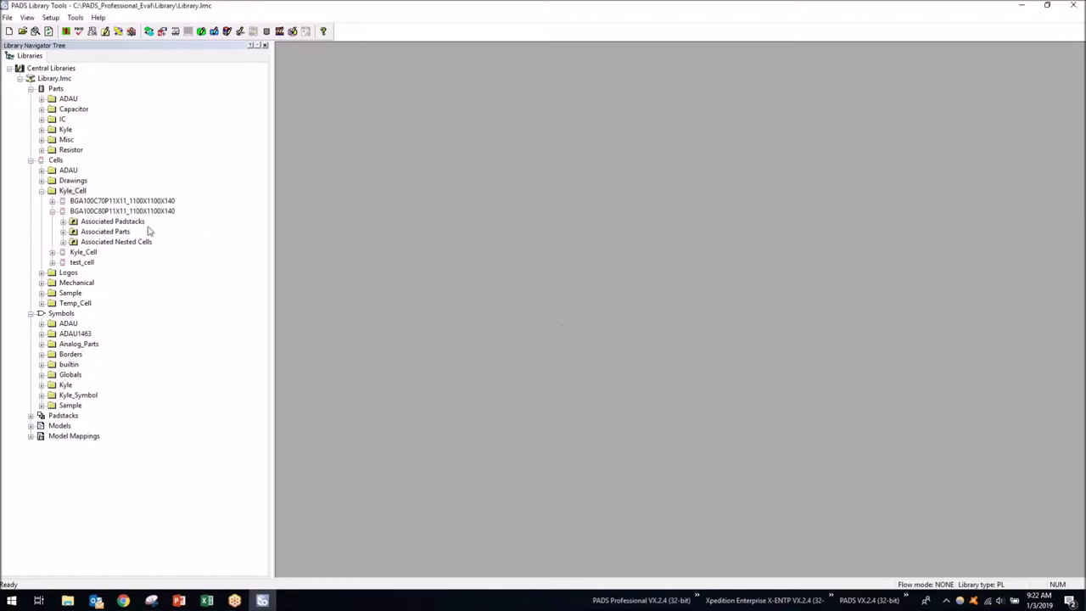
{"action": "double_click", "coordinate": [83, 252]}
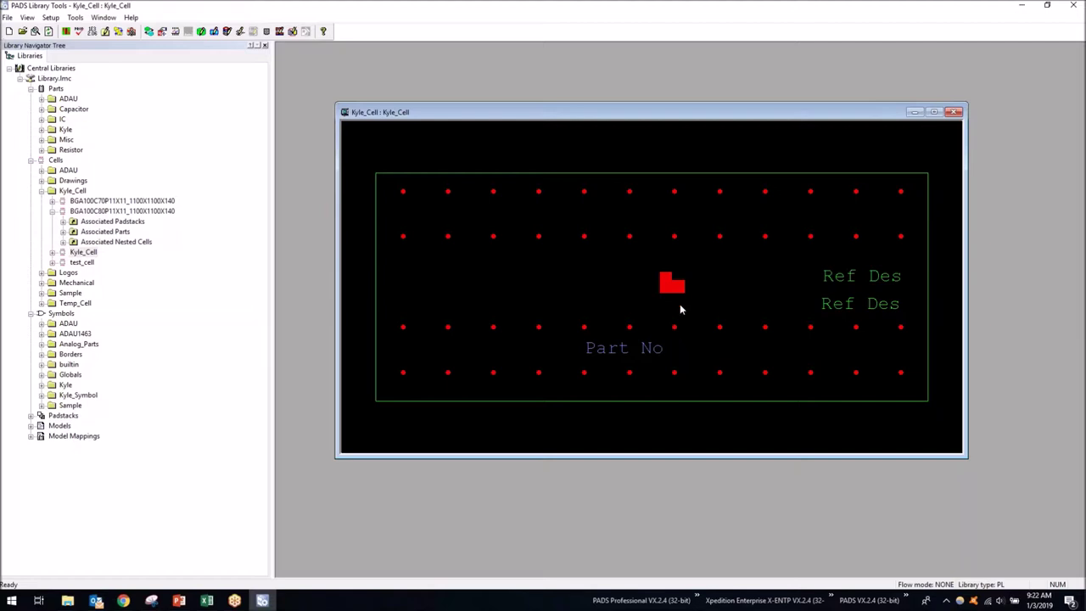
{"action": "left_click", "coordinate": [953, 113]}
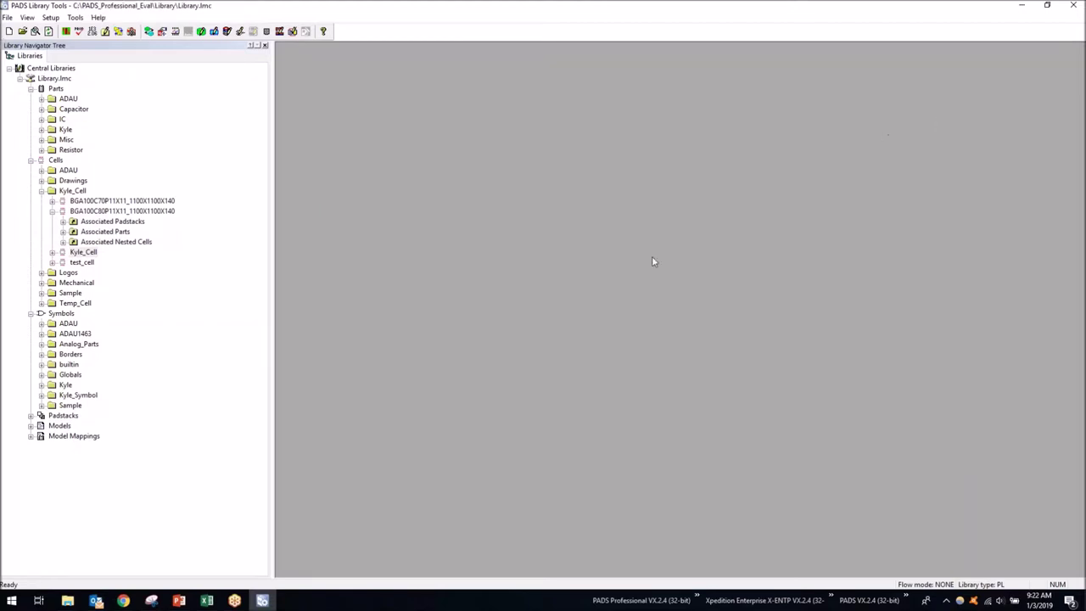
{"action": "left_click", "coordinate": [43, 191]}
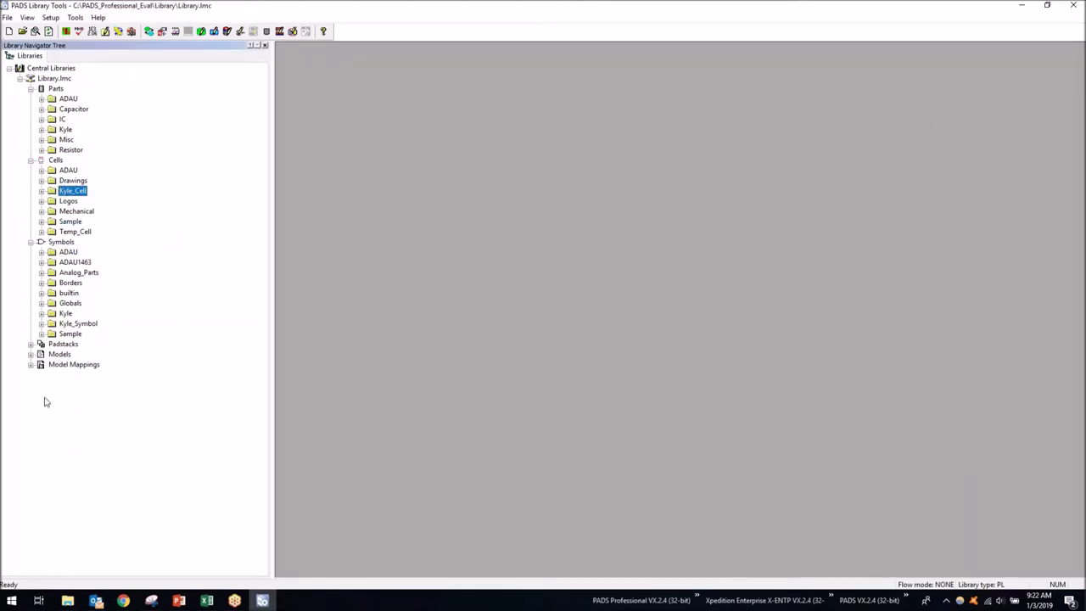
Try to create a symbol named Kyle_Symbol with the Symbol Wizard in the Kyle symbol partition
{"action": "left_click", "coordinate": [42, 313]}
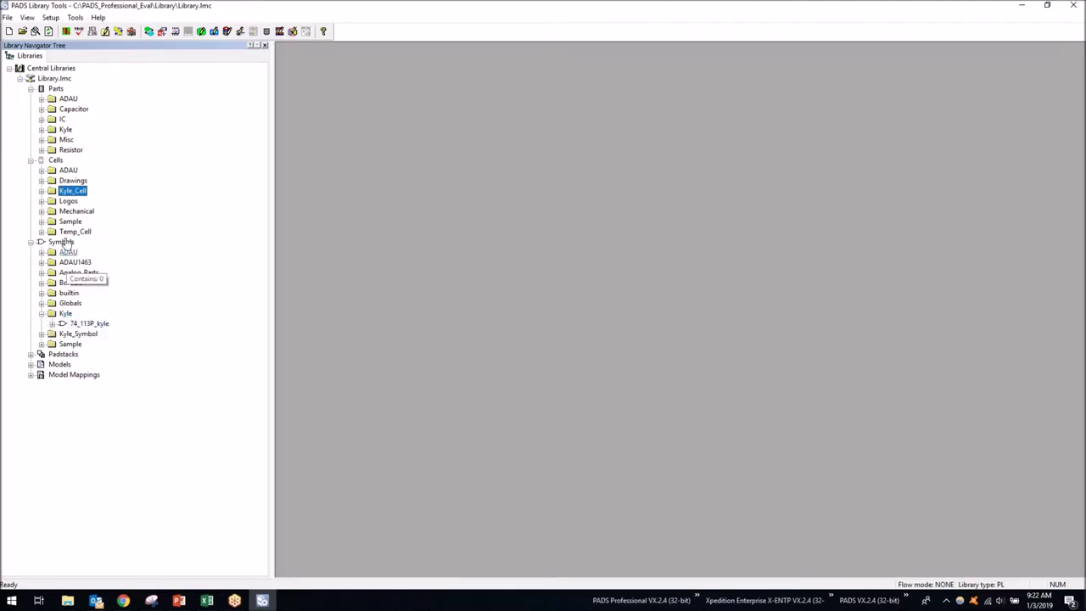
{"action": "right_click", "coordinate": [65, 313]}
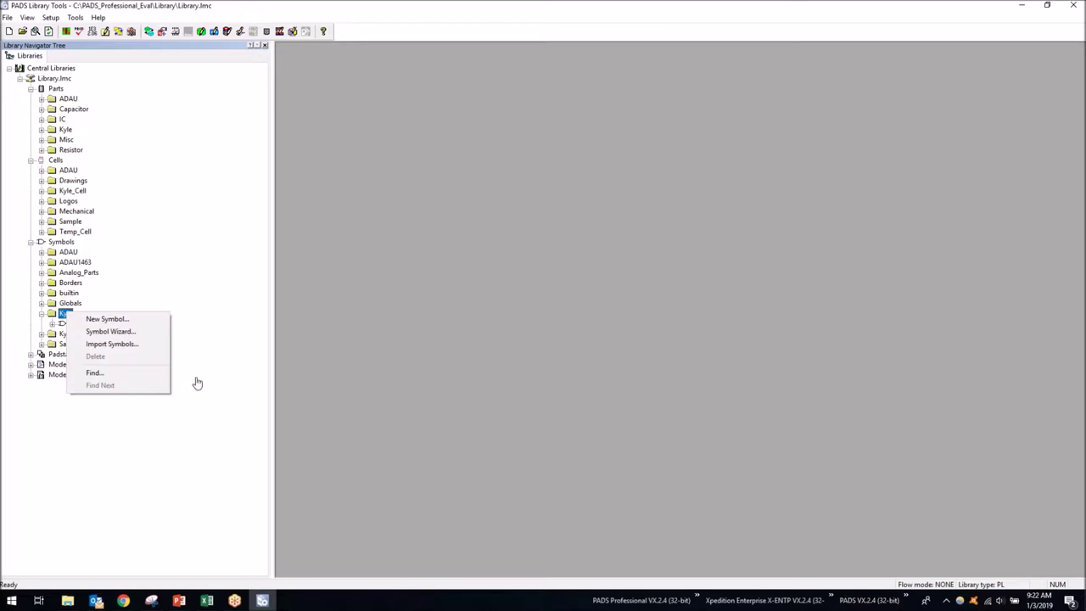
{"action": "left_click", "coordinate": [145, 331]}
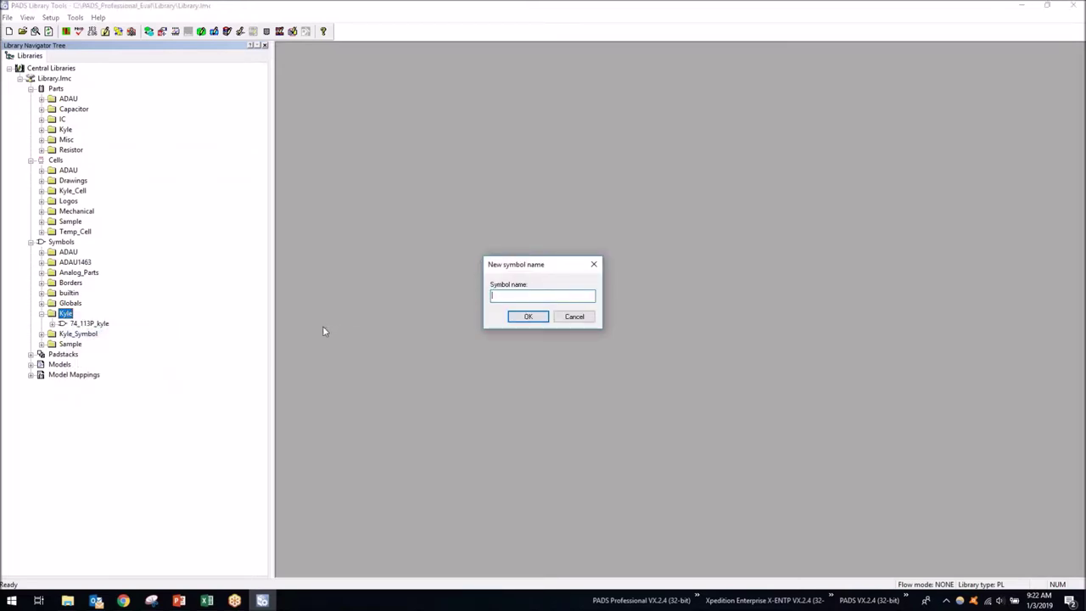
{"action": "type", "text": "Kyle_Symbol"}
{"action": "key", "text": "Return"}
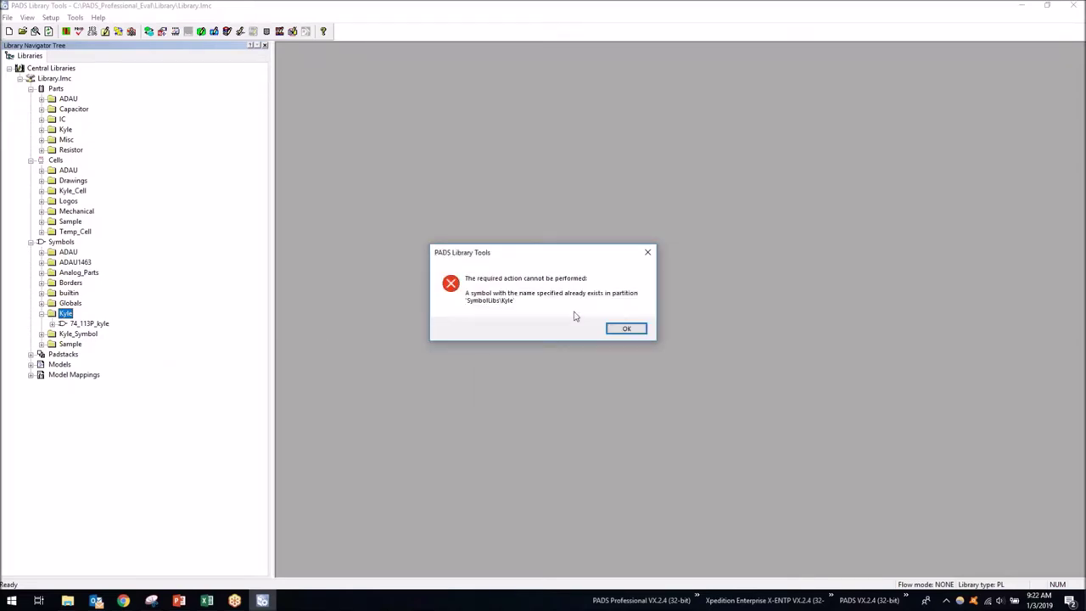
{"action": "left_click", "coordinate": [637, 330]}
{"action": "right_click", "coordinate": [59, 313]}
{"action": "key", "text": "Escape"}
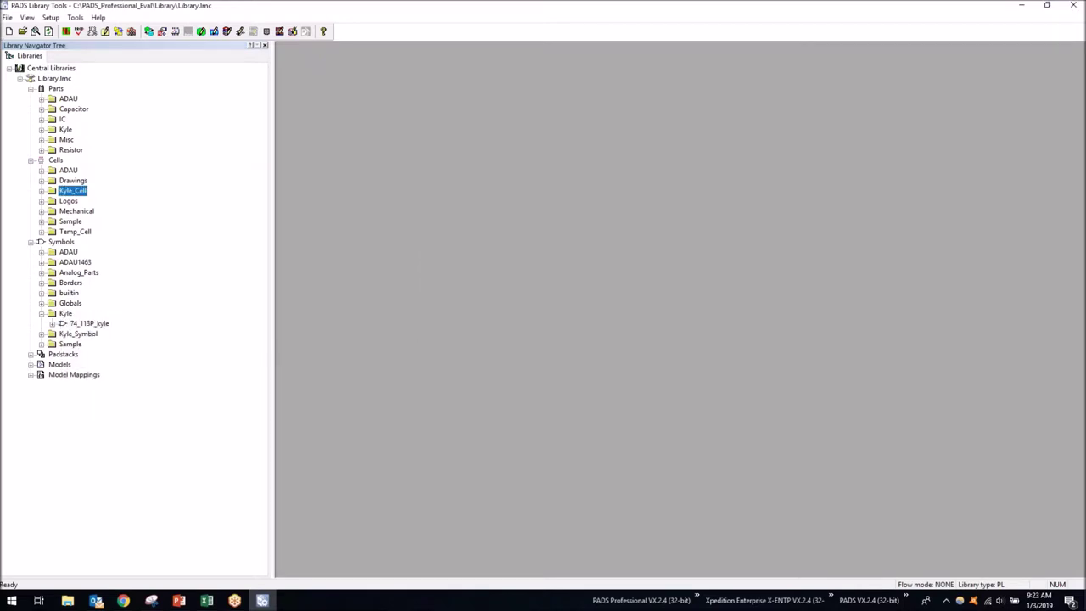
Create a new symbol named New_Symbol in the Kyle symbol partition
{"action": "left_click", "coordinate": [42, 334]}
{"action": "left_click", "coordinate": [41, 335]}
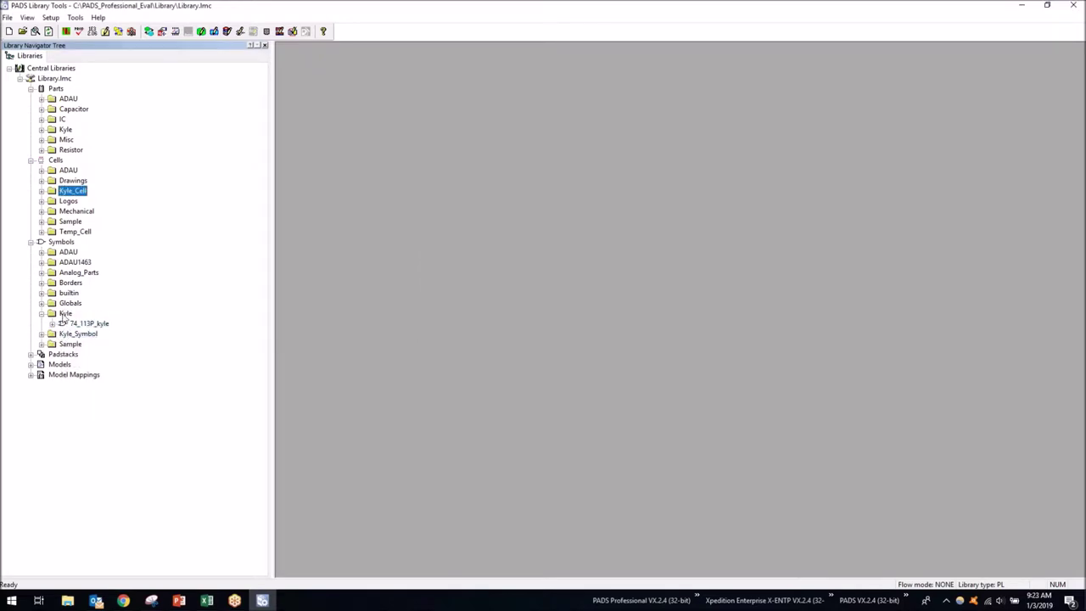
{"action": "right_click", "coordinate": [67, 313]}
{"action": "left_click", "coordinate": [103, 317]}
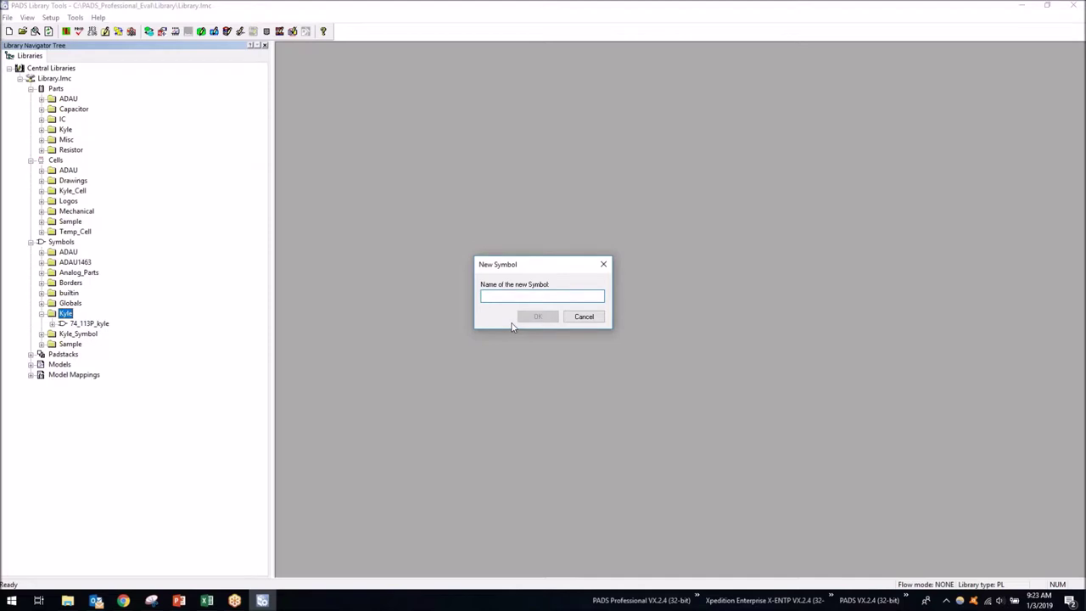
{"action": "type", "text": "New_Symbol"}
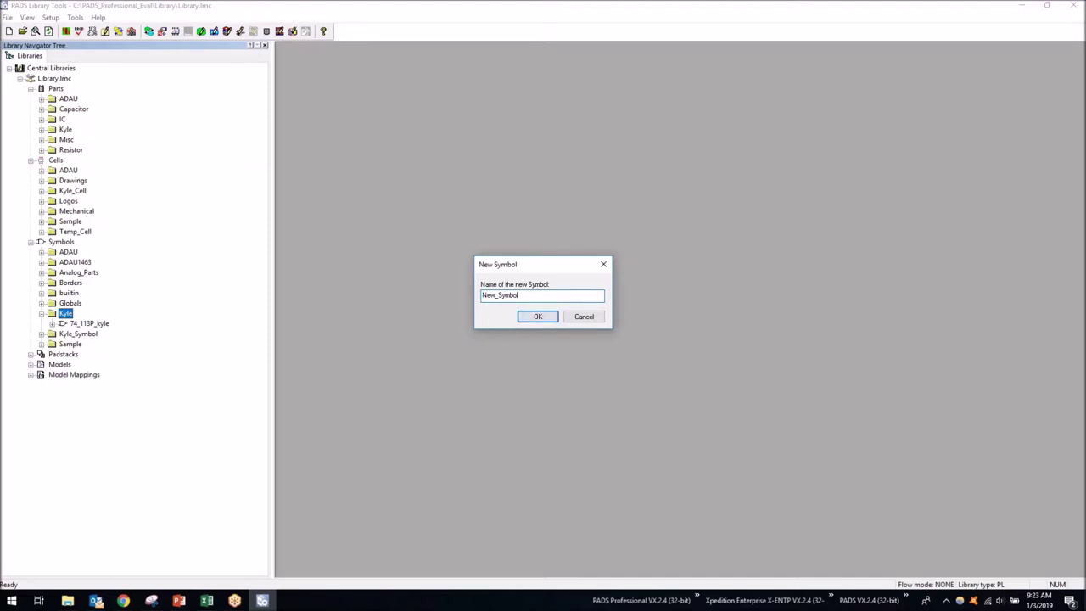
{"action": "key", "text": "Return"}
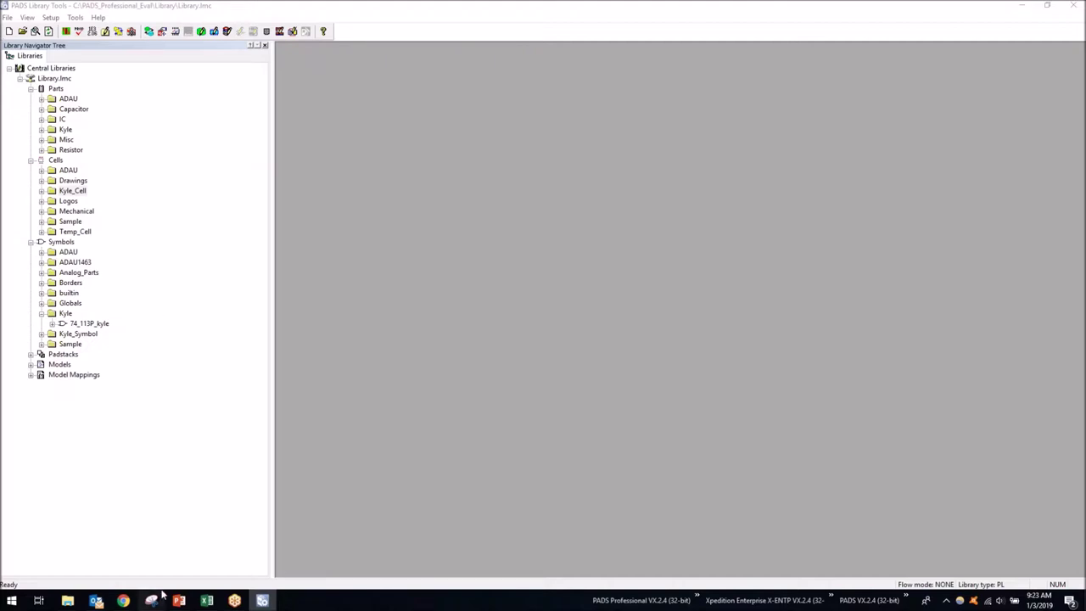
Start the Symbol Wizard in the Kyle symbol partition with the Module block type and the Fracture symbol option
{"action": "right_click", "coordinate": [73, 313]}
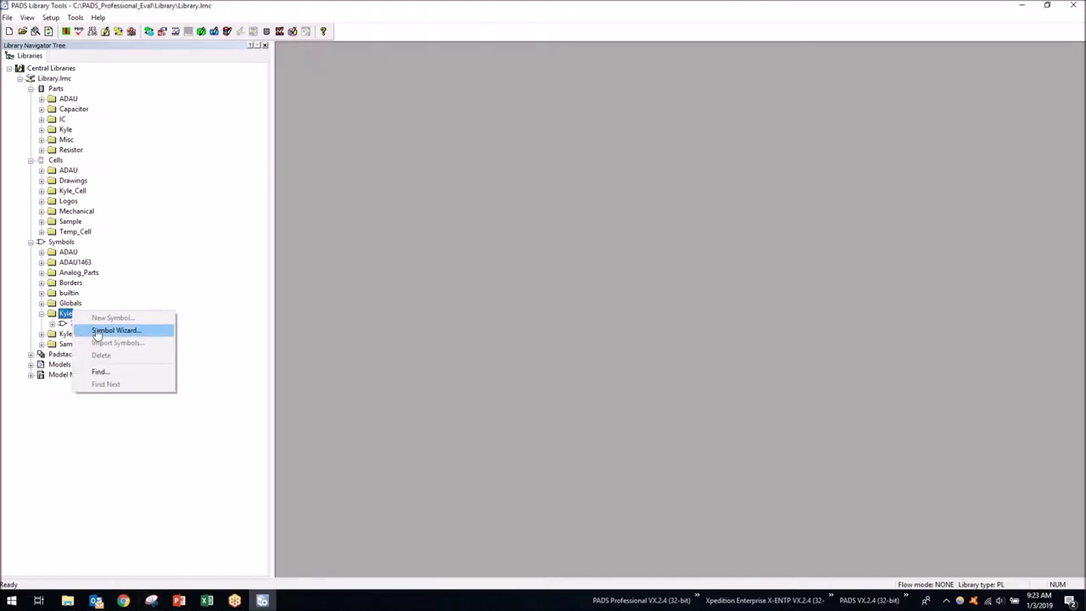
{"action": "left_click", "coordinate": [96, 331]}
{"action": "type", "text": "New_Symb"}
{"action": "key", "text": "Return"}
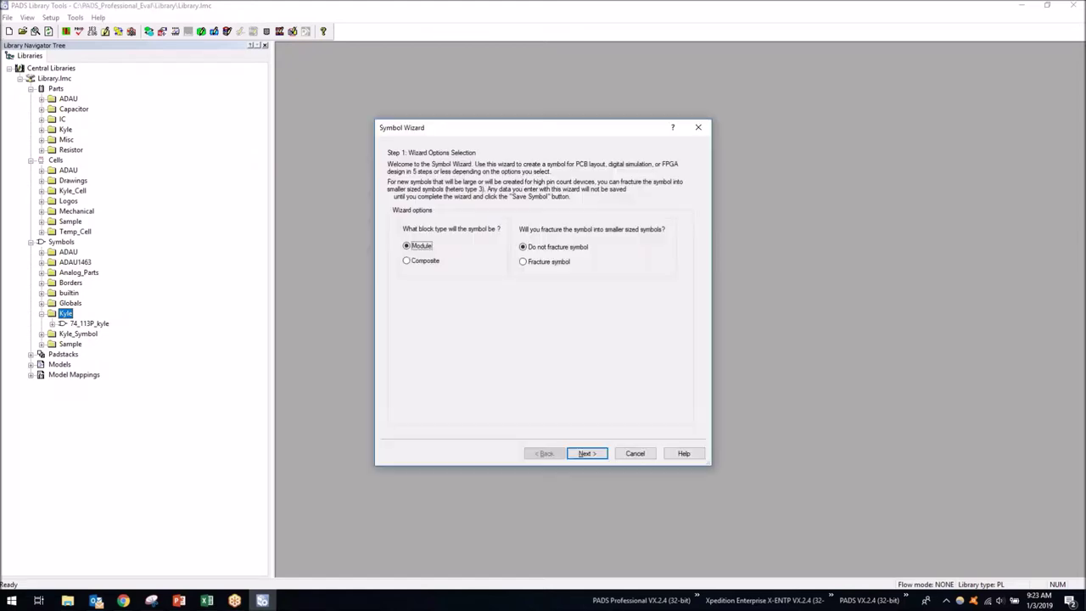
{"action": "left_click_drag", "start_coordinate": [526, 131], "coordinate": [543, 136]}
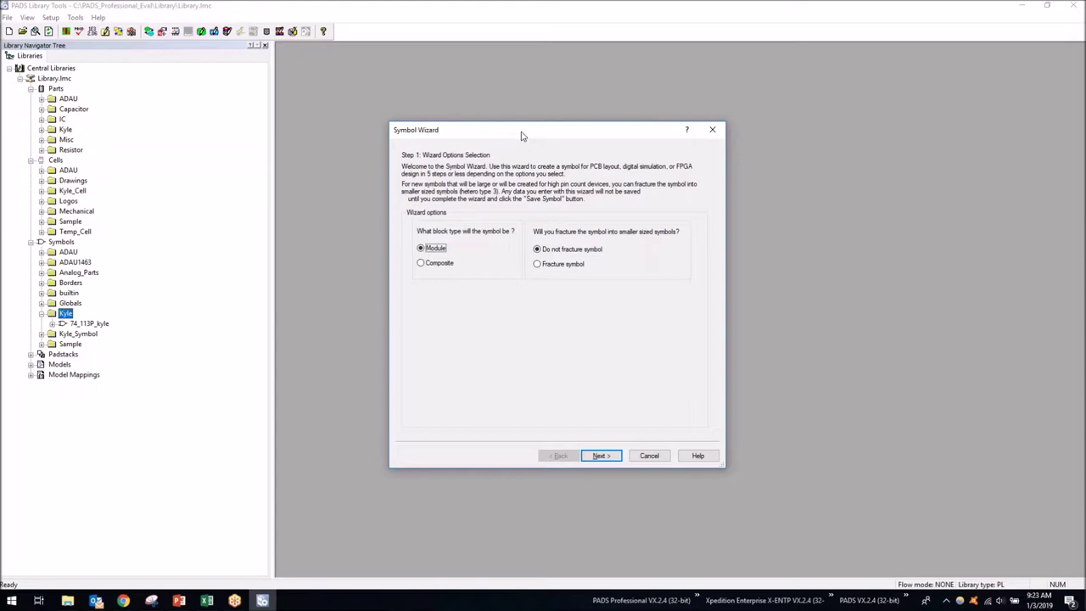
{"action": "left_click_drag", "start_coordinate": [526, 141], "coordinate": [527, 133]}
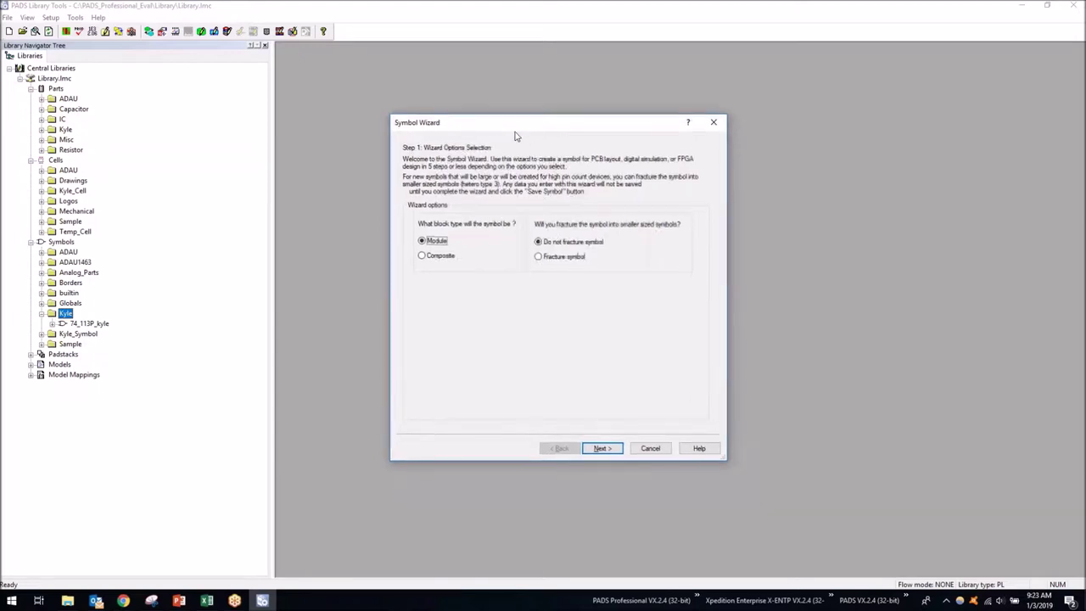
{"action": "left_click", "coordinate": [434, 257]}
{"action": "left_click", "coordinate": [437, 240]}
{"action": "left_click", "coordinate": [559, 256]}
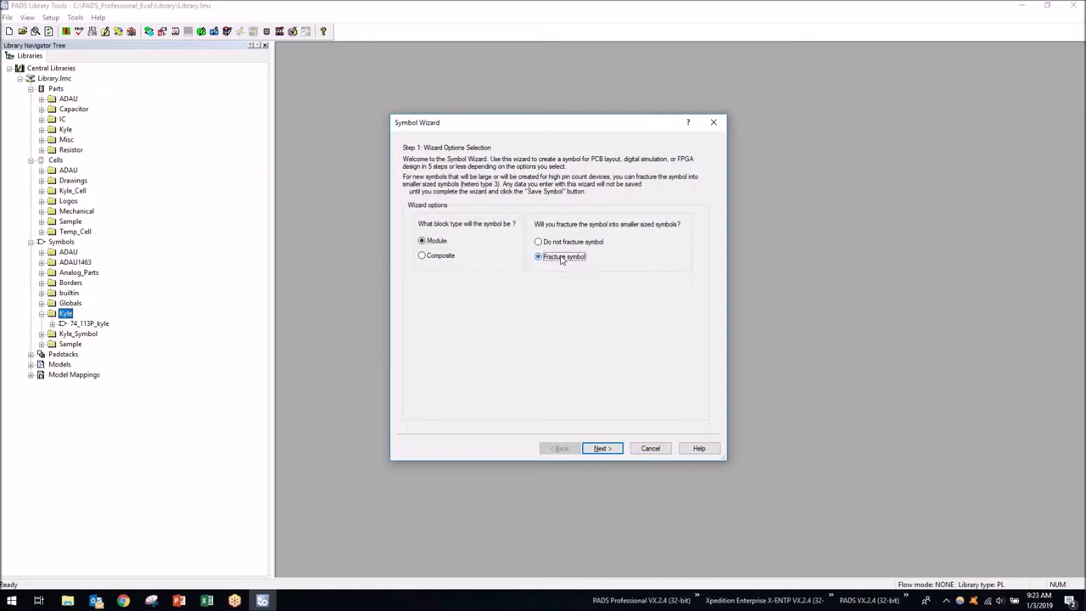
Name the new symbol New_Symbol2 and store it in the Kyle symbol library
{"action": "left_click", "coordinate": [601, 450]}
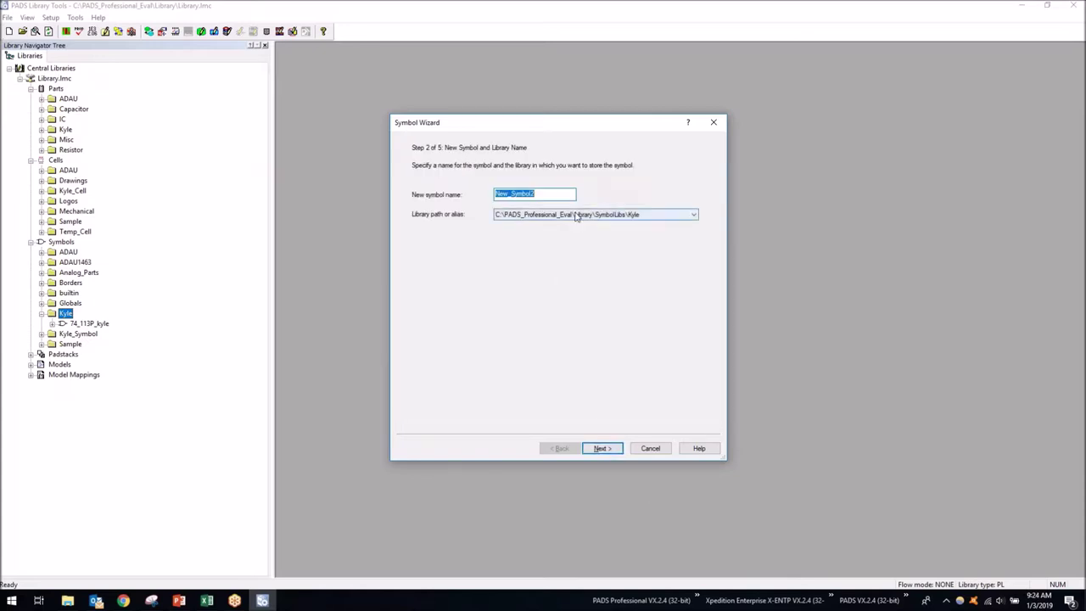
{"action": "left_click", "coordinate": [638, 217]}
{"action": "left_click", "coordinate": [640, 222]}
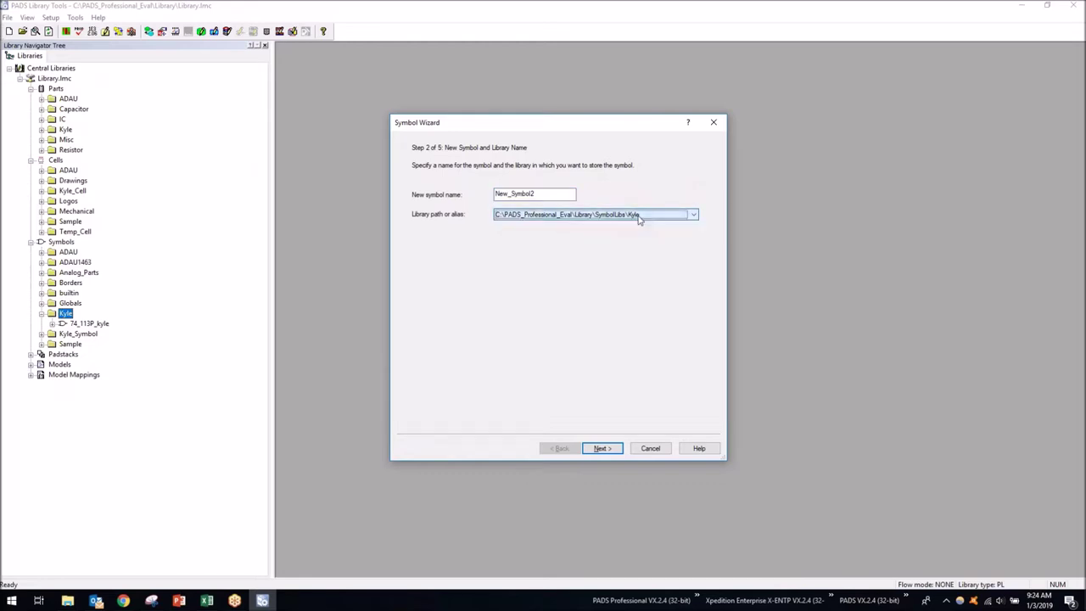
{"action": "left_click", "coordinate": [601, 449]}
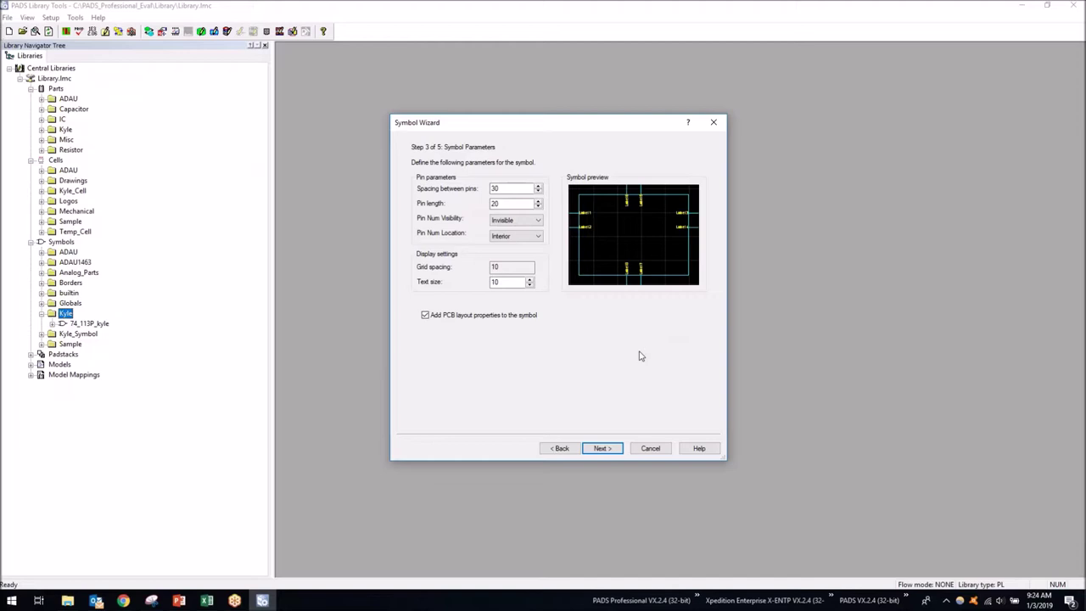
Set the spacing between pins to 30 and accept the symbol parameters
{"action": "left_click", "coordinate": [537, 187]}
{"action": "left_click", "coordinate": [537, 187]}
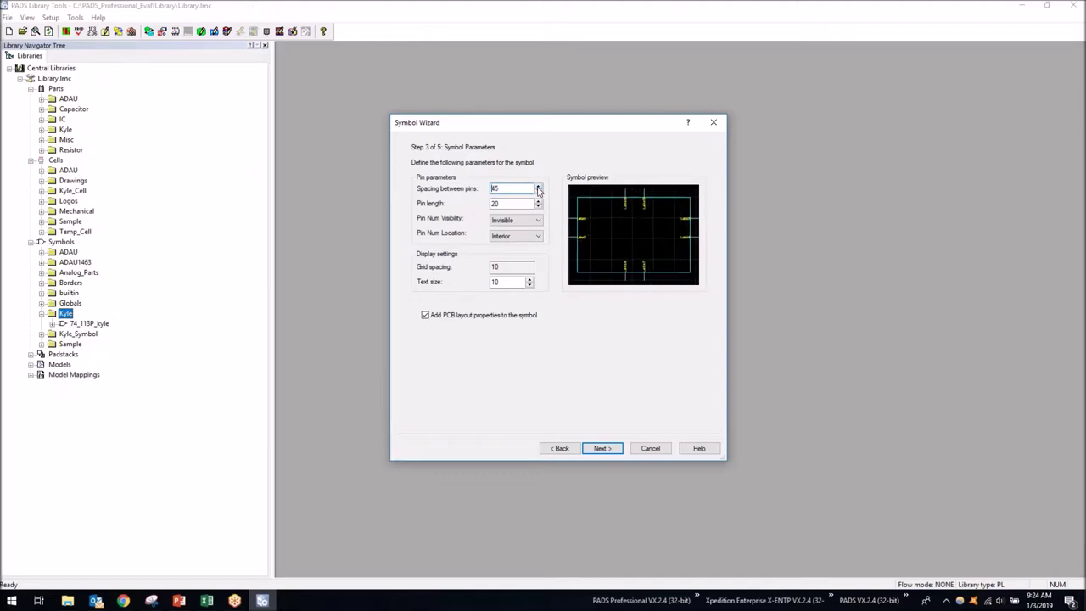
{"action": "left_click", "coordinate": [537, 187]}
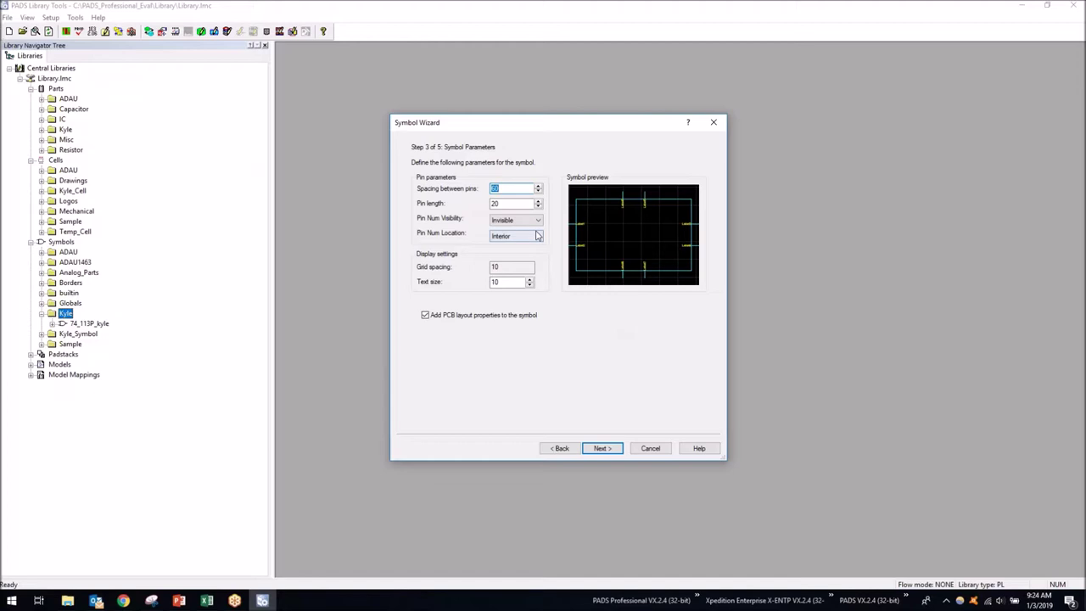
{"action": "type", "text": "30"}
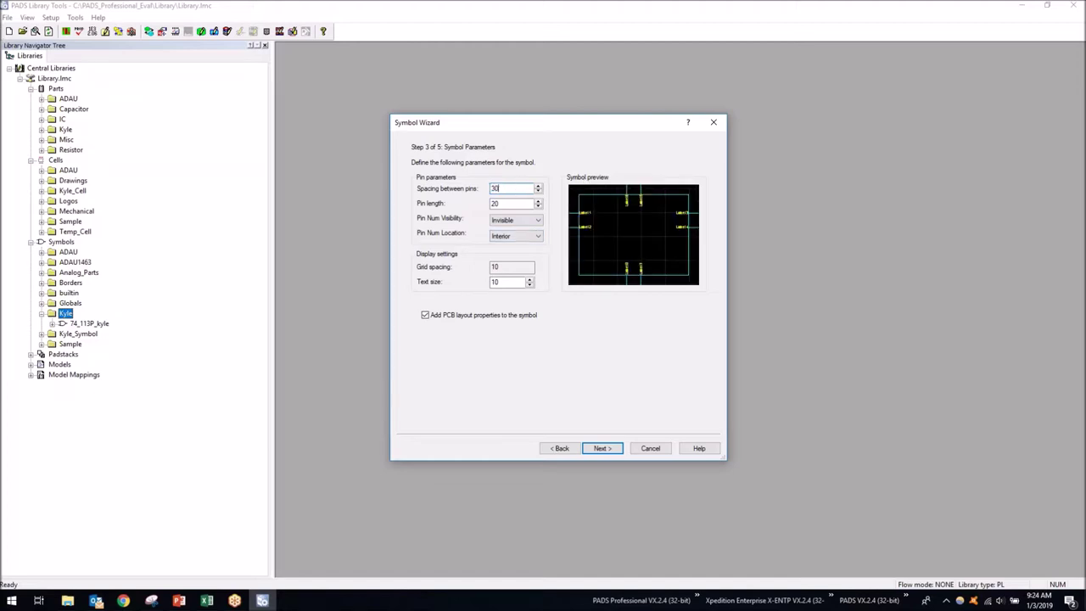
{"action": "left_click", "coordinate": [602, 448]}
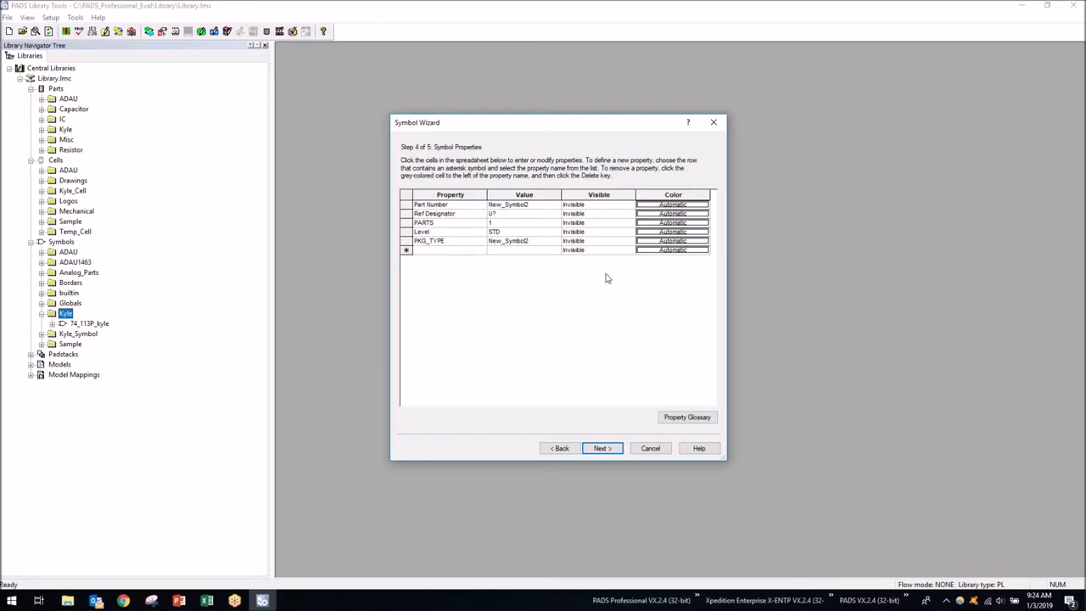
Accept the default symbol properties and turn off saving with backward compatible precision
{"action": "left_click", "coordinate": [677, 419]}
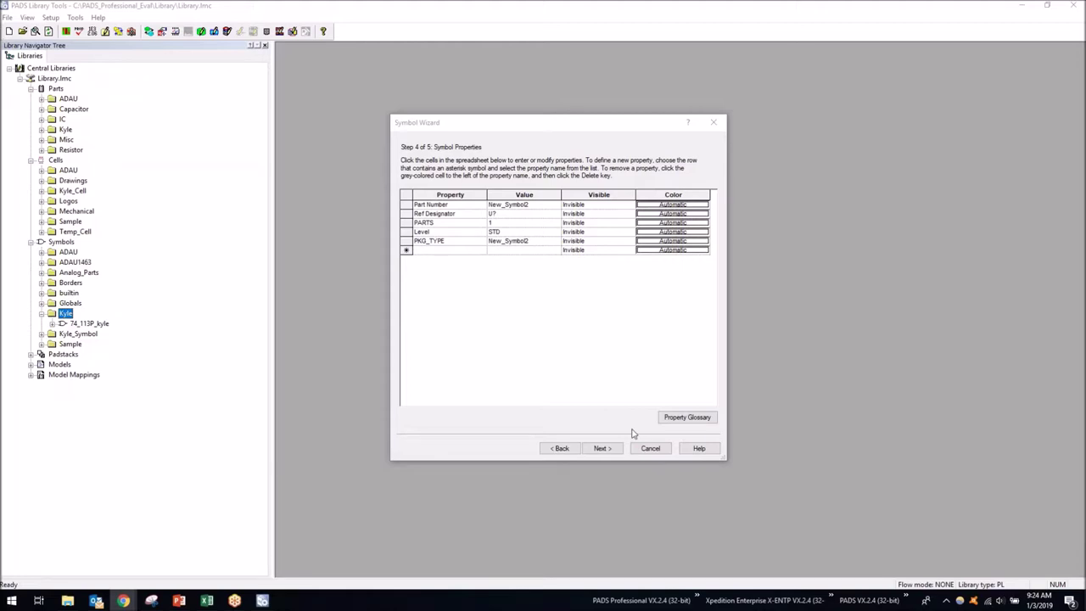
{"action": "left_click", "coordinate": [601, 447]}
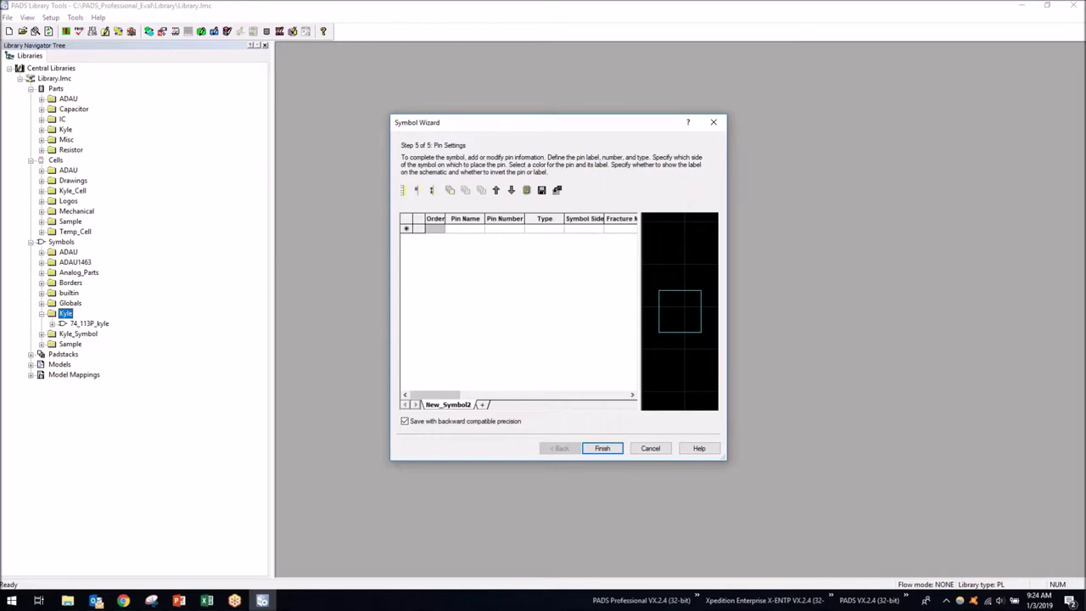
{"action": "left_click", "coordinate": [448, 422]}
Add a pin named A1 with pin number 1 and type IN in the pin settings table
{"action": "left_click", "coordinate": [463, 229]}
{"action": "type", "text": "A"}
{"action": "key", "text": "Tab"}
{"action": "key", "text": "shift+Tab"}
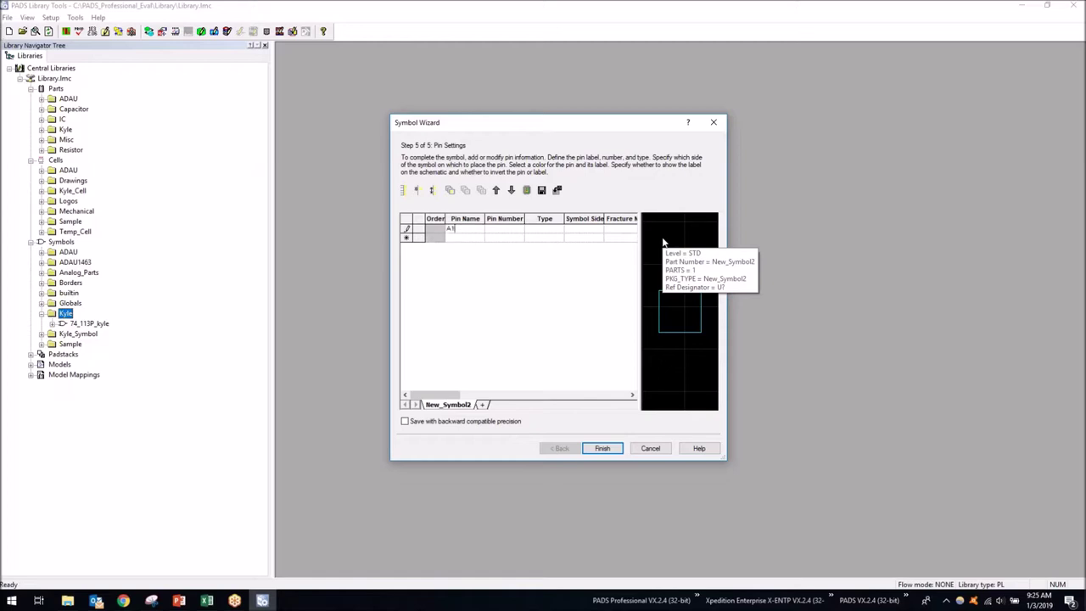
{"action": "key", "text": "Tab"}
{"action": "key", "text": "shift+Tab"}
{"action": "type", "text": "1"}
{"action": "key", "text": "Tab"}
{"action": "type", "text": "1"}
{"action": "key", "text": "Tab"}
{"action": "left_click", "coordinate": [559, 229]}
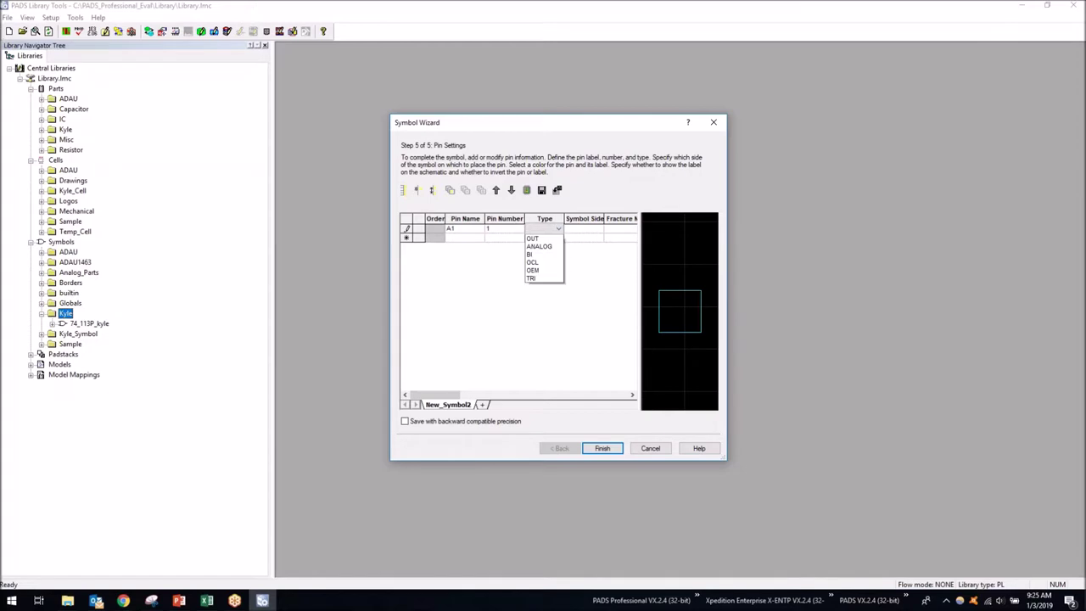
{"action": "left_click", "coordinate": [536, 244]}
Place pin A1 on the Left side of the symbol and assign it to the New_Symbol2 fracture
{"action": "left_click", "coordinate": [590, 229]}
{"action": "left_click", "coordinate": [597, 229]}
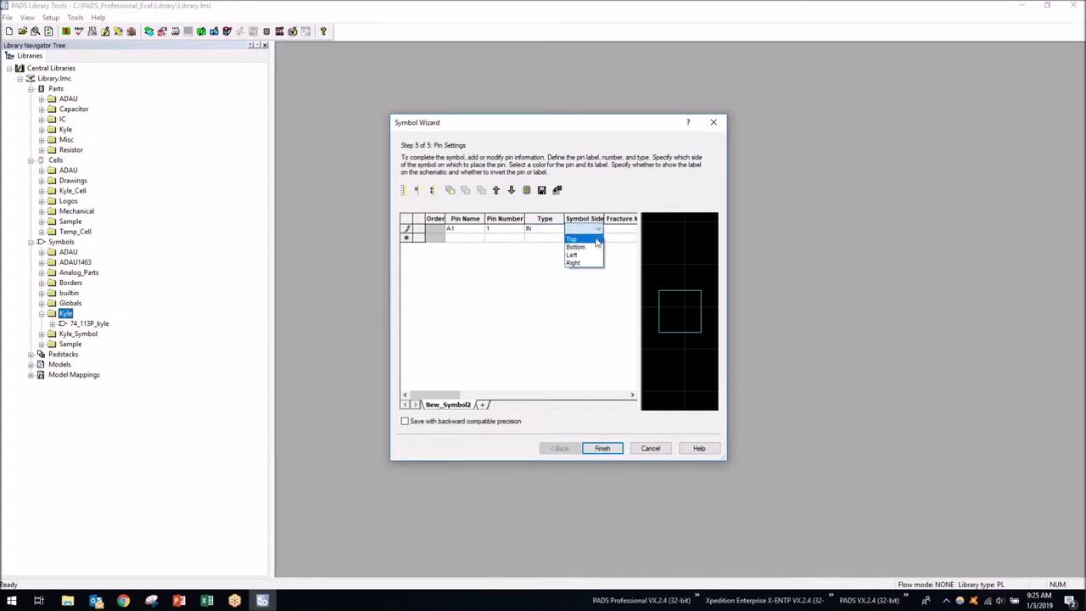
{"action": "left_click", "coordinate": [585, 246]}
{"action": "left_click", "coordinate": [627, 229]}
{"action": "left_click", "coordinate": [618, 229]}
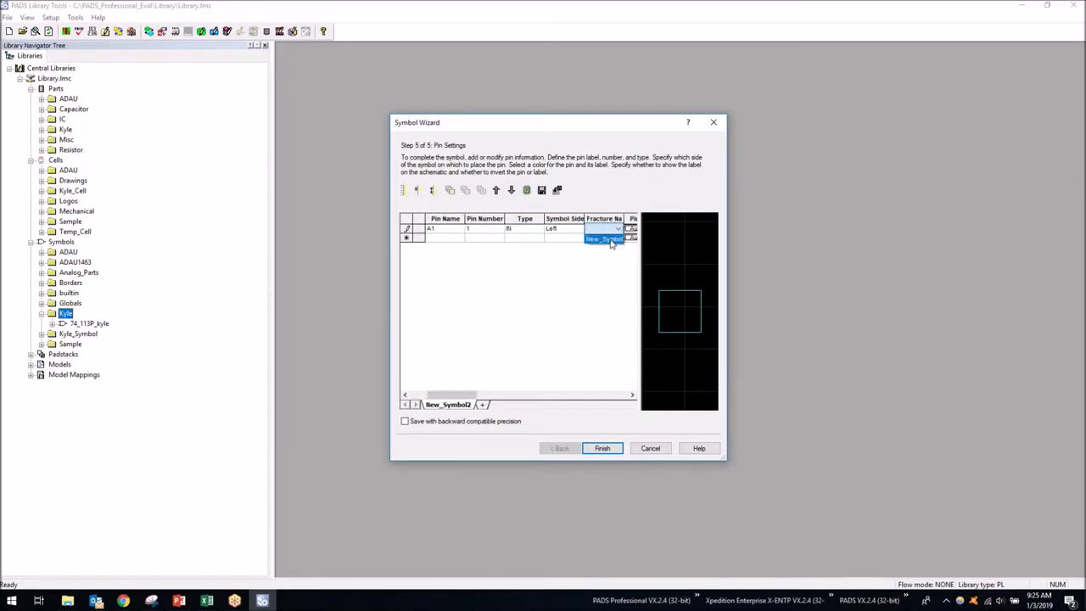
{"action": "left_click", "coordinate": [609, 240]}
{"action": "left_click", "coordinate": [454, 238]}
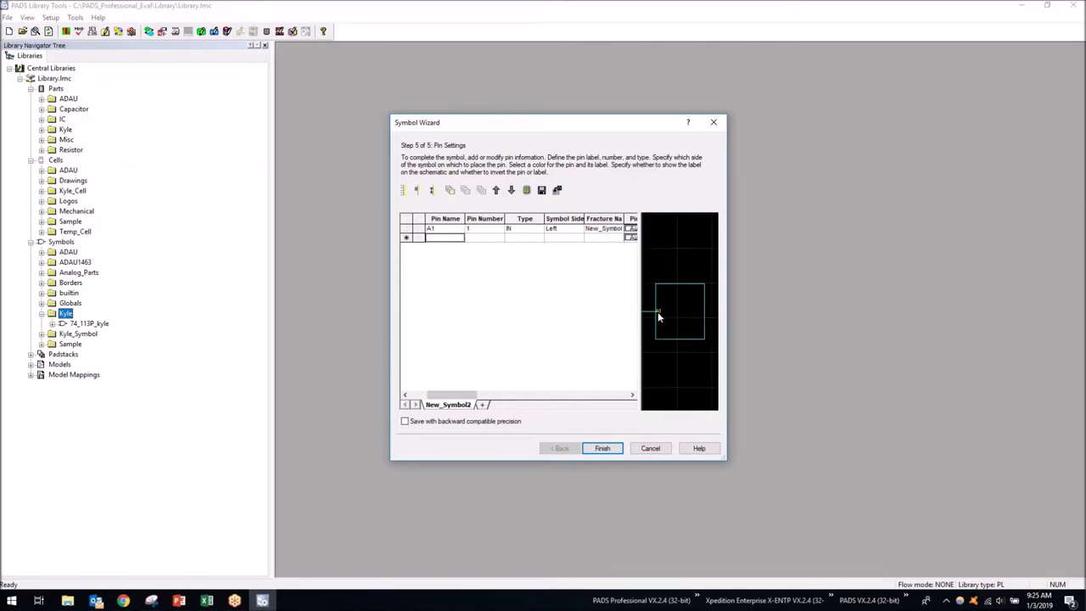
{"action": "left_click", "coordinate": [431, 285]}
{"action": "left_click", "coordinate": [465, 218]}
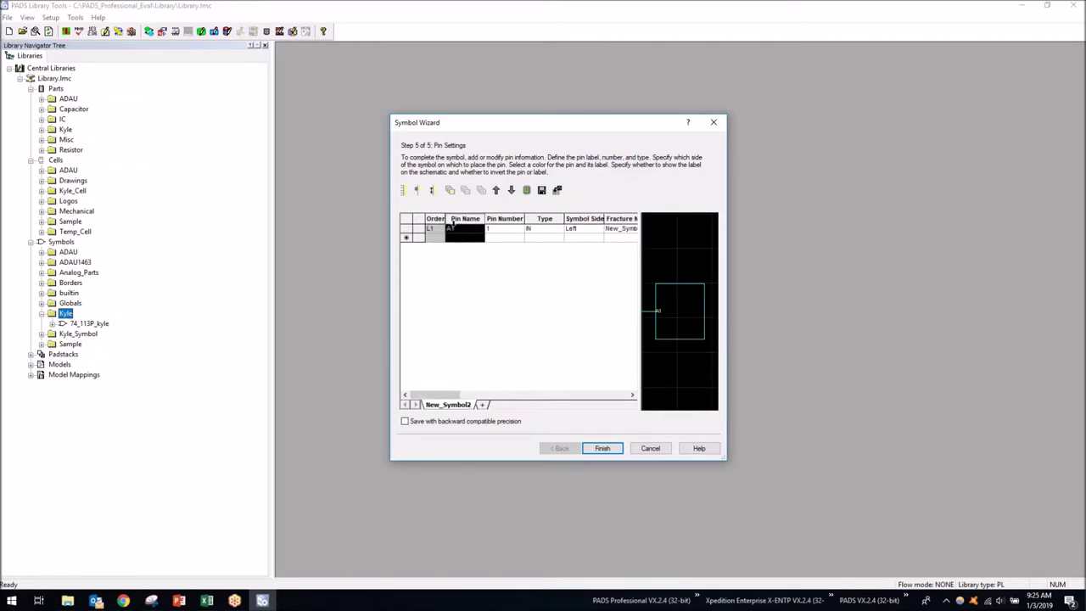
{"action": "left_click", "coordinate": [465, 228]}
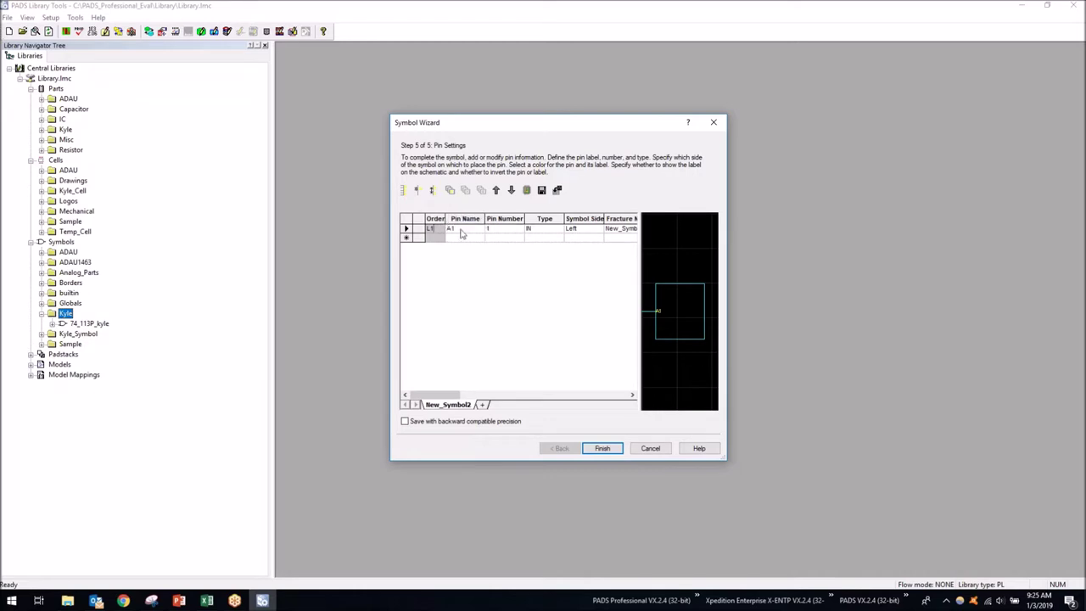
{"action": "left_click", "coordinate": [502, 231]}
{"action": "key", "text": "shift+Tab"}
{"action": "key", "text": "Tab"}
{"action": "key", "text": "Tab"}
{"action": "key", "text": "Tab"}
{"action": "key", "text": "Tab"}
{"action": "key", "text": "Tab"}
{"action": "key", "text": "Tab"}
{"action": "key", "text": "Tab"}
{"action": "left_click", "coordinate": [475, 239]}
Switch to New_Symbol.csv in Excel and copy the labels, numbers, types and sides of pins 1 to 22 (B2:E23)
{"action": "mouse_move", "coordinate": [204, 604]}
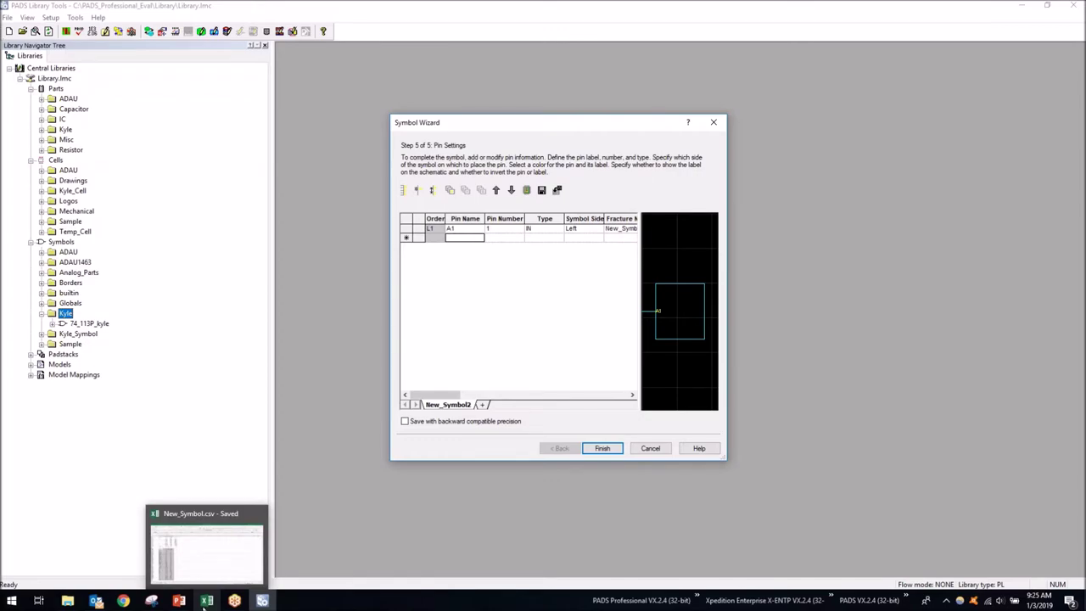
{"action": "left_click", "coordinate": [201, 561]}
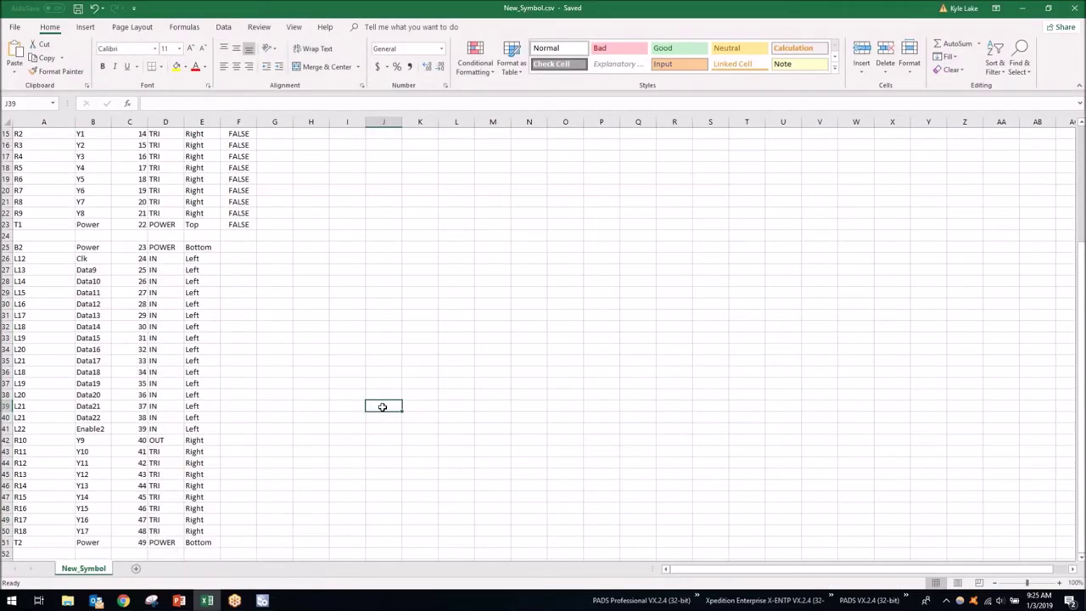
{"action": "scroll", "coordinate": [382, 407], "scroll_direction": "up", "scroll_amount": 5}
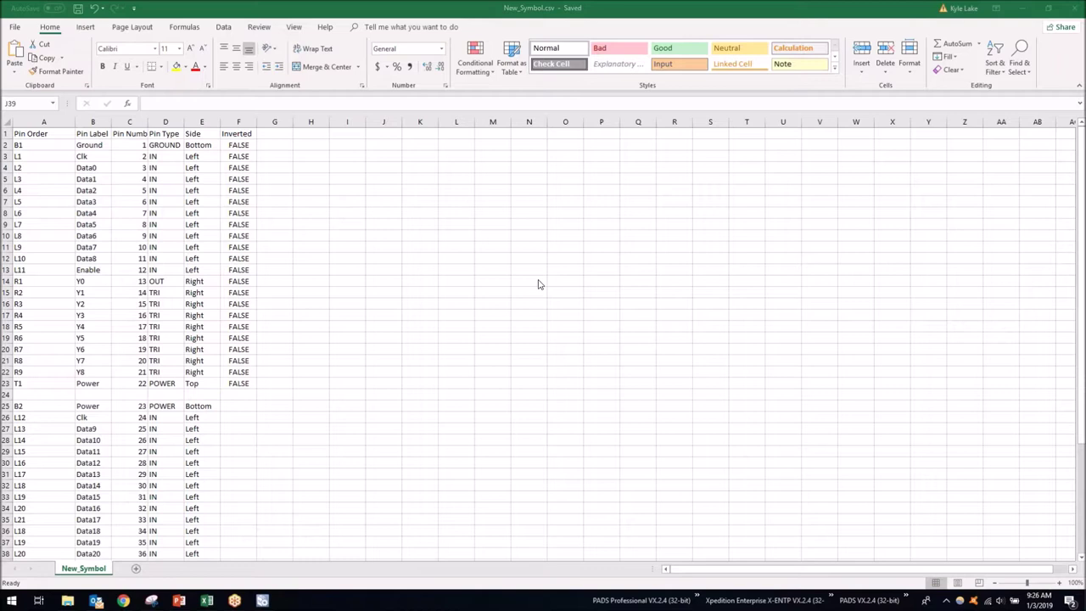
{"action": "left_click_drag", "start_coordinate": [87, 145], "coordinate": [217, 386]}
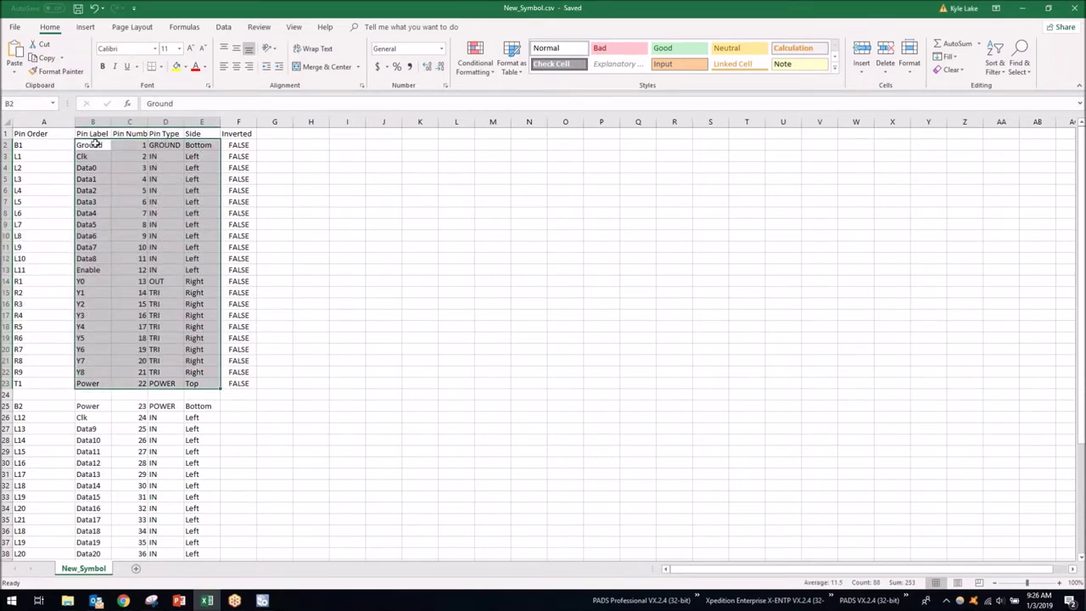
{"action": "key", "text": "ctrl+c"}
{"action": "key", "text": "ctrl+q"}
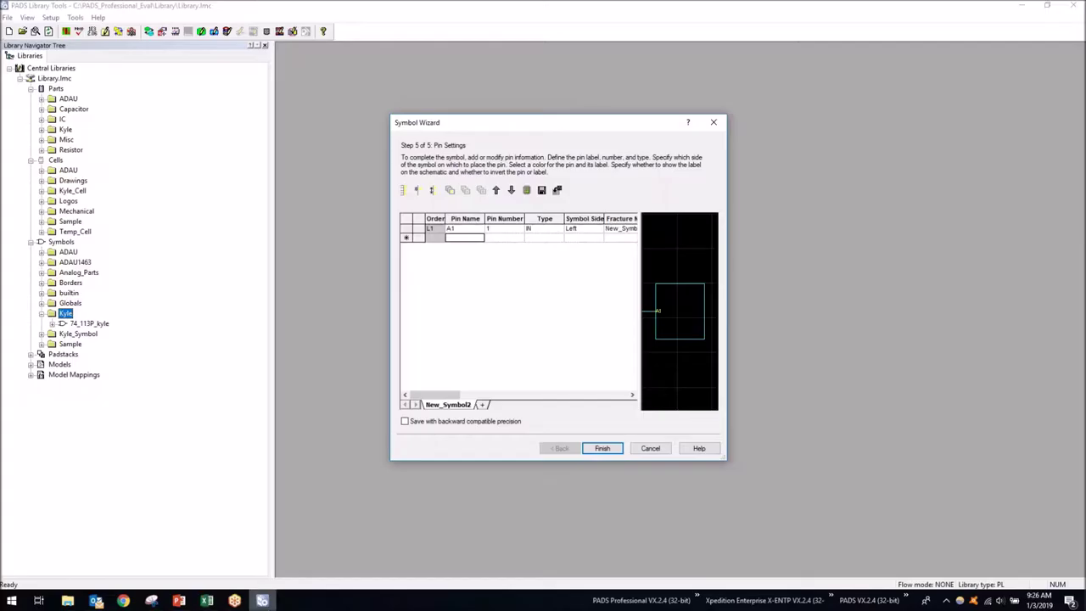
Switch back to the Symbol Wizard and paste the copied pin data over the pin table, starting at the A1 pin name
{"action": "left_click", "coordinate": [262, 601]}
{"action": "left_click", "coordinate": [463, 230]}
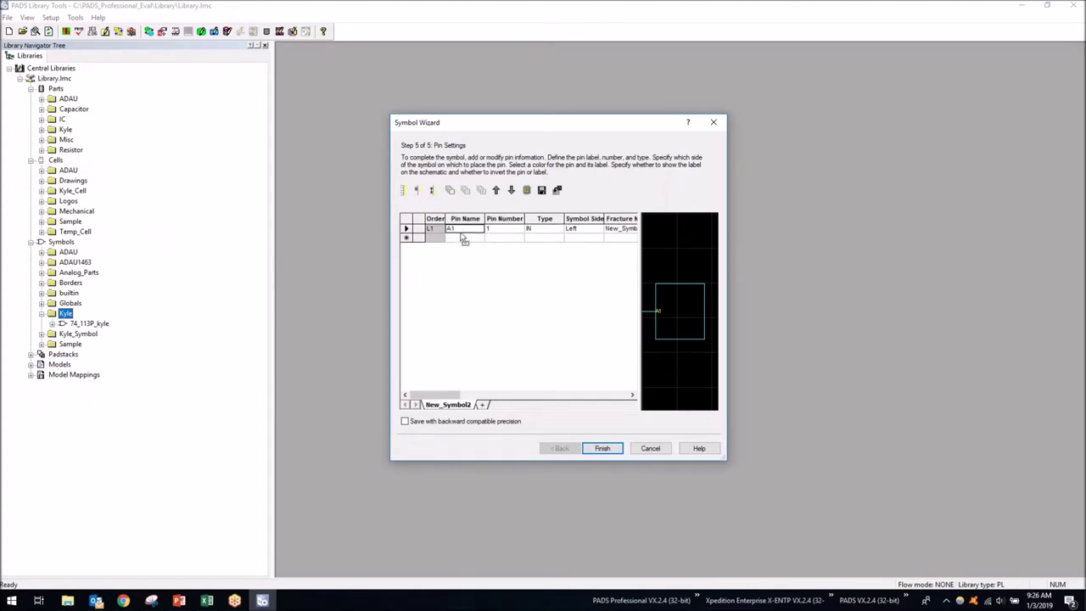
{"action": "key", "text": "ctrl+v"}
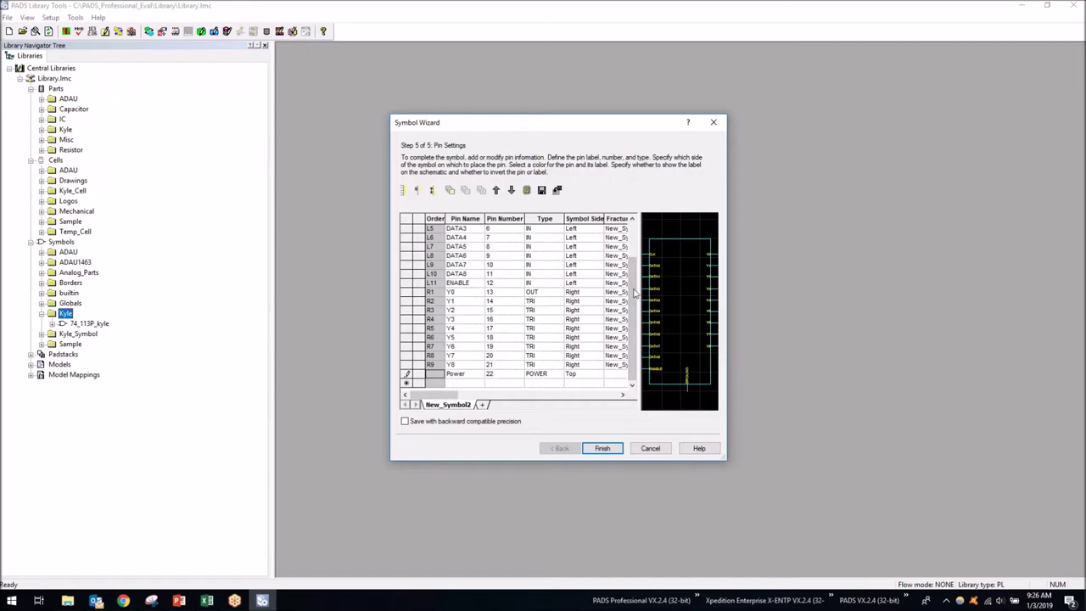
Assign the Power pin number 22 to the New_Symbol2 fracture
{"action": "left_click_drag", "start_coordinate": [463, 396], "coordinate": [508, 396]}
{"action": "left_click", "coordinate": [534, 374]}
{"action": "left_click", "coordinate": [538, 374]}
{"action": "left_click", "coordinate": [529, 385]}
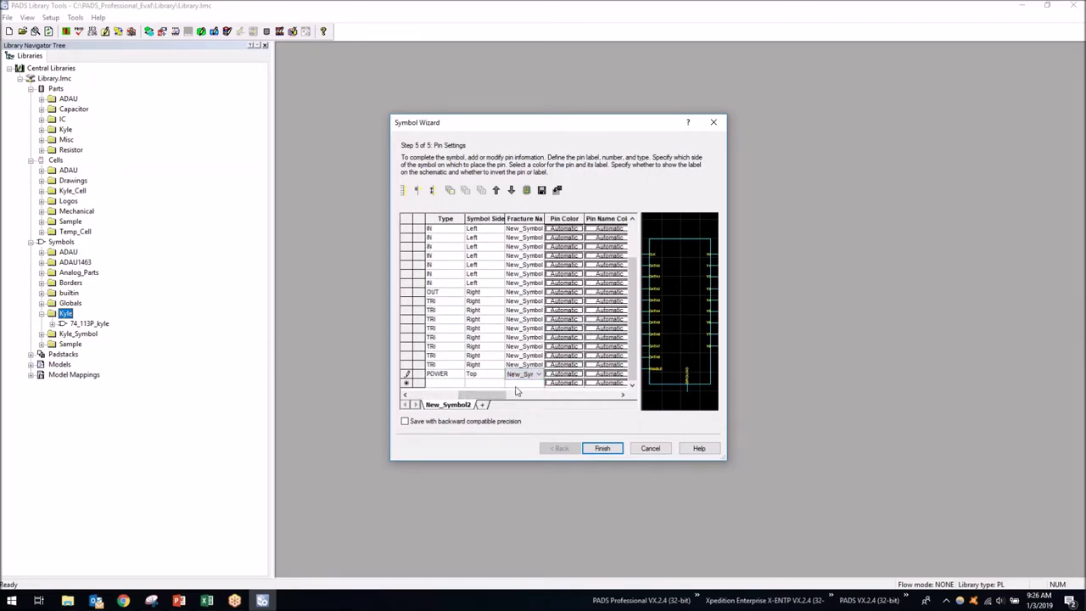
{"action": "left_click", "coordinate": [484, 385]}
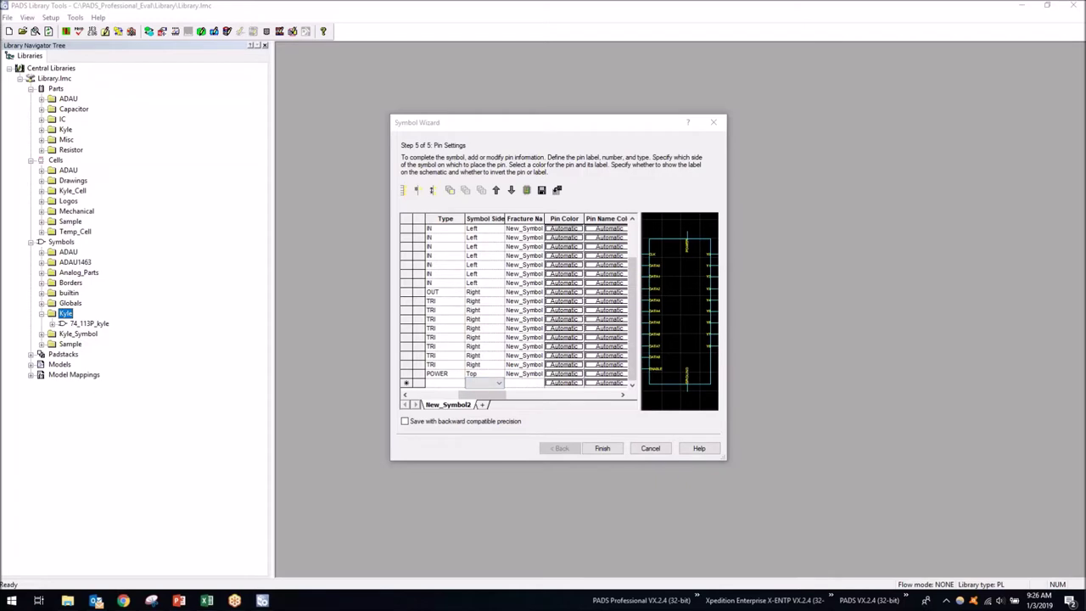
Add a second fracture named New_Symbol3 to the symbol
{"action": "left_click", "coordinate": [483, 407]}
{"action": "type", "text": "New_Symbol3"}
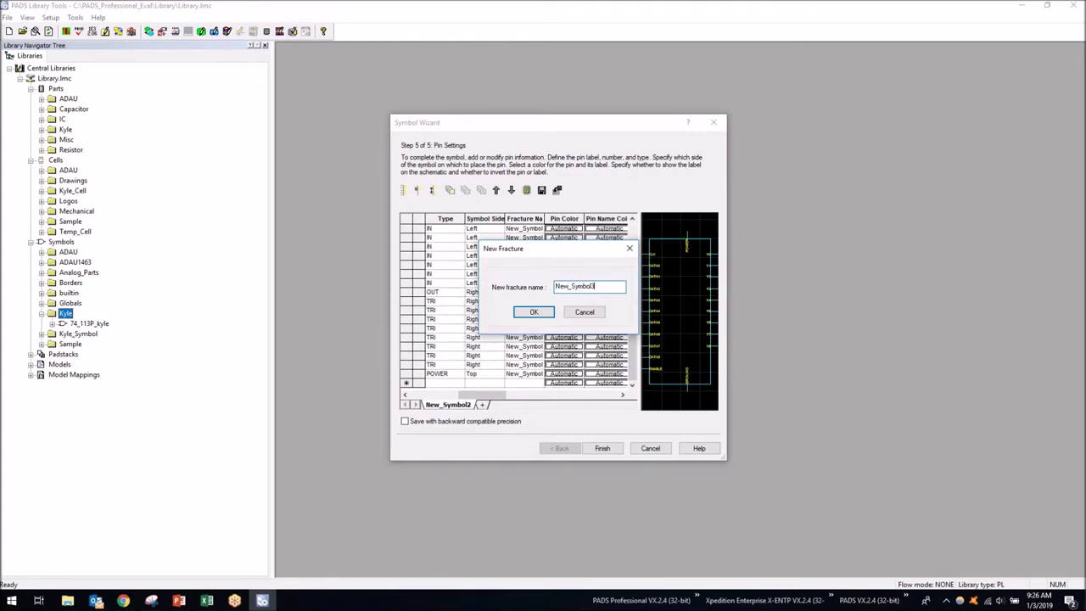
{"action": "left_click", "coordinate": [529, 314]}
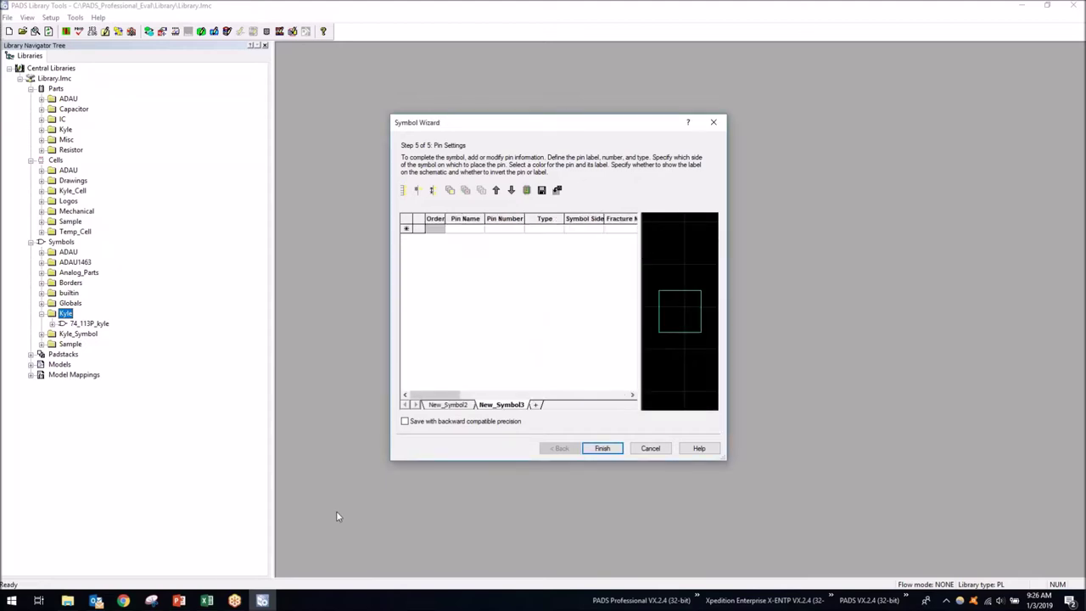
Switch to New_Symbol.csv in Excel and copy the labels, numbers, types and sides of pins 23 to 49 (B25:E51)
{"action": "left_click", "coordinate": [206, 600]}
{"action": "scroll", "coordinate": [225, 424], "scroll_direction": "down", "scroll_amount": 7}
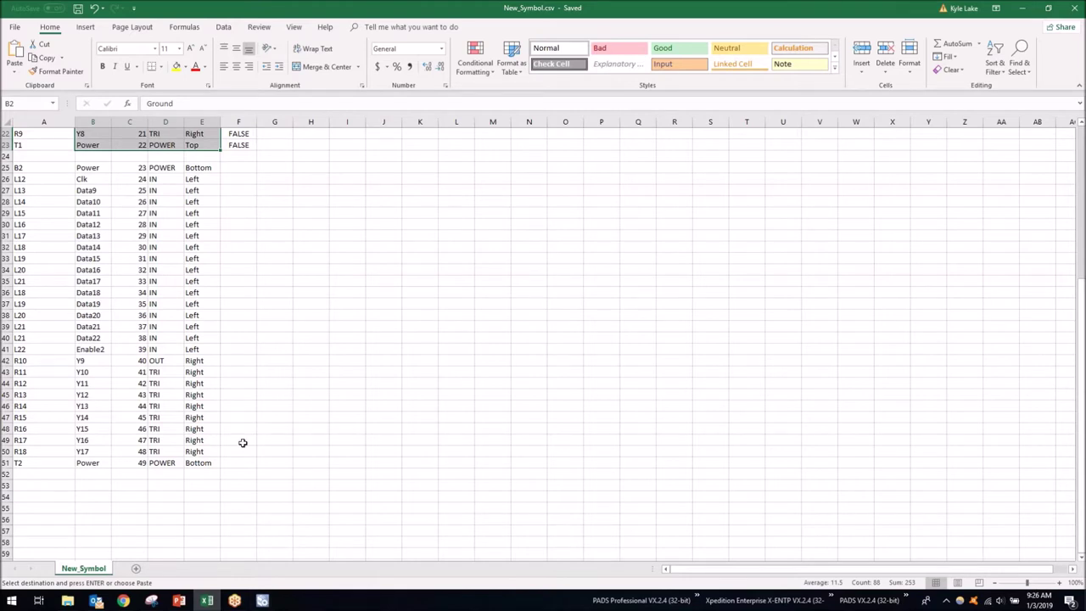
{"action": "left_click_drag", "start_coordinate": [101, 167], "coordinate": [165, 324]}
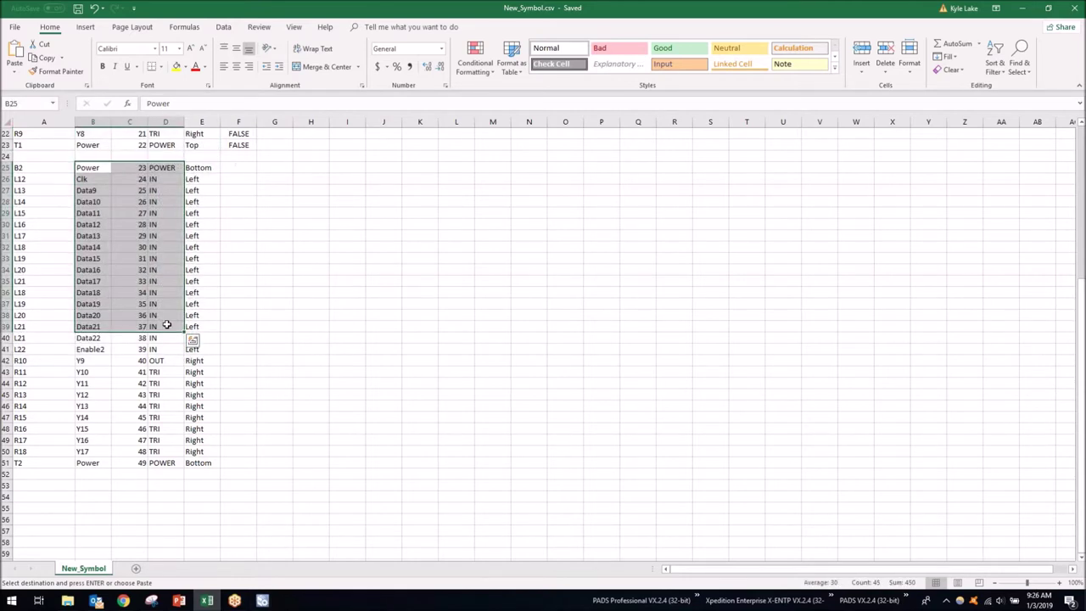
{"action": "left_click", "coordinate": [165, 326]}
{"action": "scroll", "coordinate": [152, 255], "scroll_direction": "up", "scroll_amount": 2}
{"action": "left_click_drag", "start_coordinate": [102, 235], "coordinate": [204, 529]}
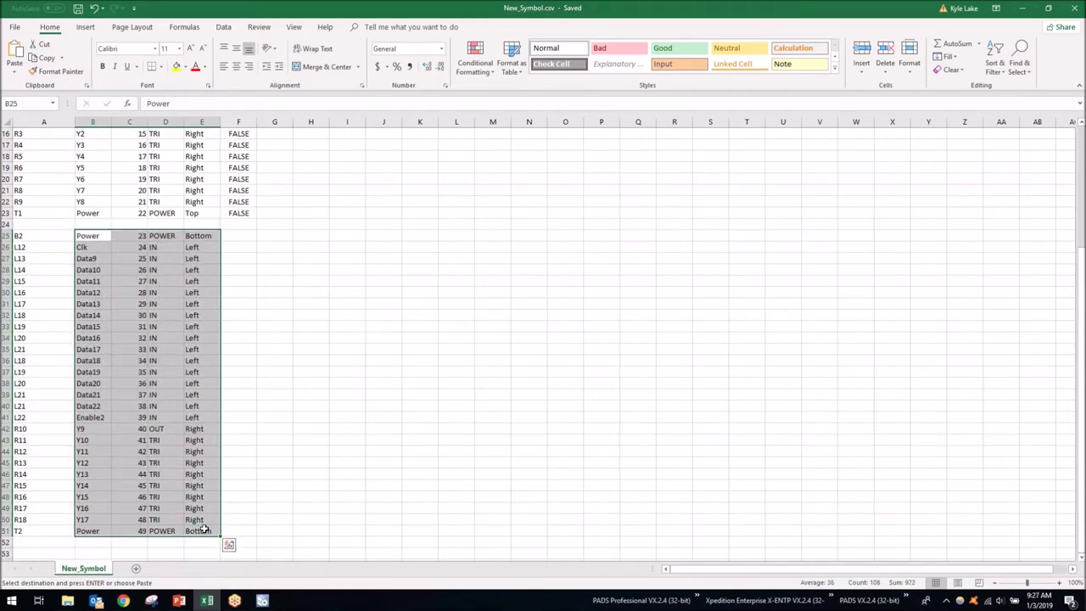
Switch back to the Symbol Wizard and paste the copied pin data into the New_Symbol3 pin table, starting at the first pin name
{"action": "key", "text": "alt+Tab"}
{"action": "left_click", "coordinate": [471, 232]}
{"action": "key", "text": "ctrl+v"}
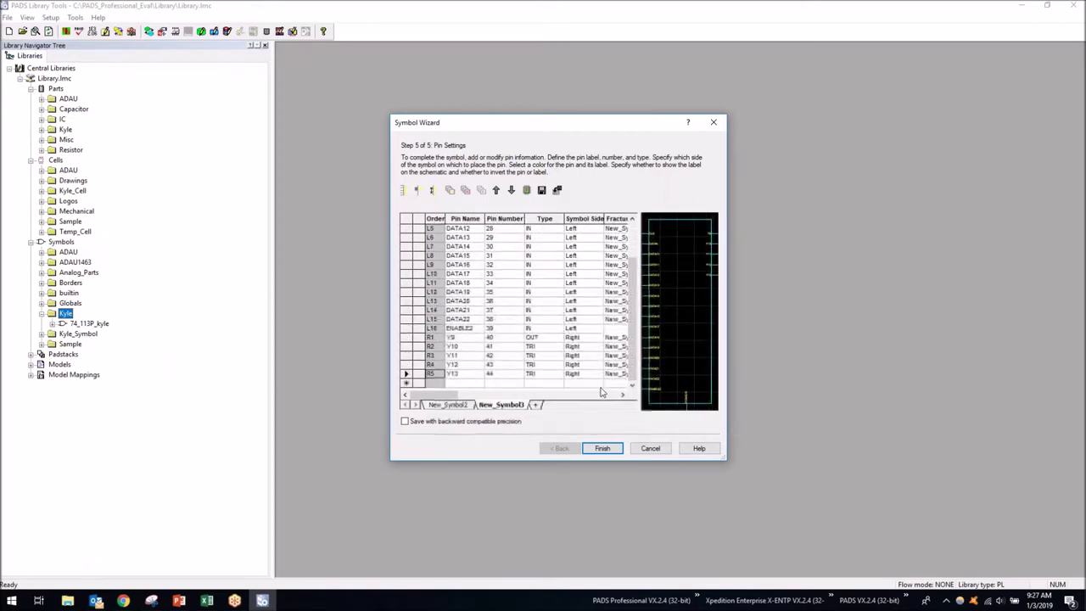
Assign the Power pin number 49 to the New_Symbol3 fracture
{"action": "left_click", "coordinate": [617, 374]}
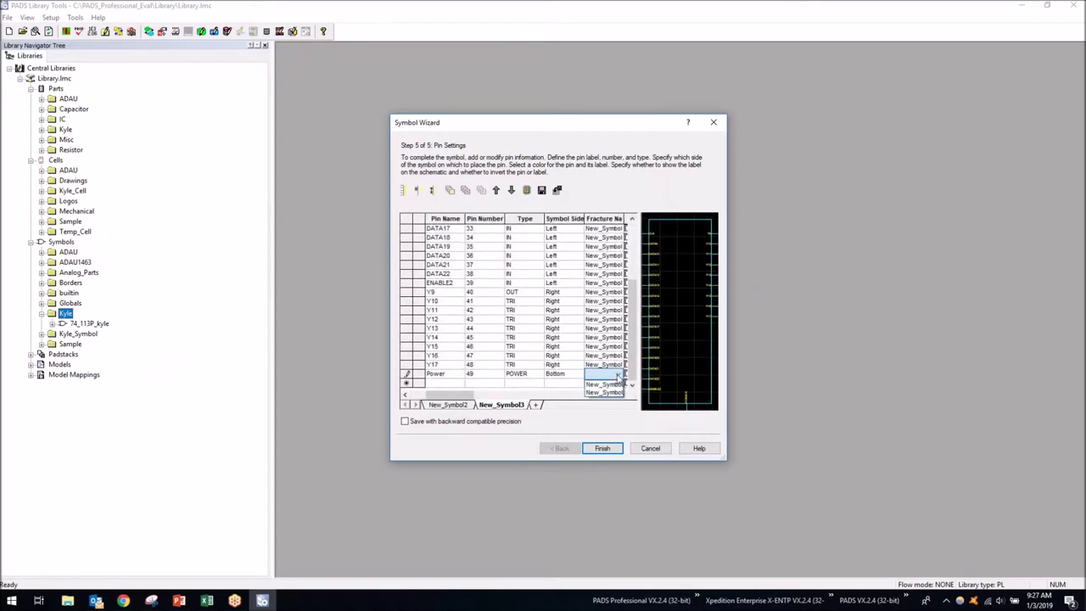
{"action": "left_click", "coordinate": [616, 374]}
{"action": "left_click", "coordinate": [607, 394]}
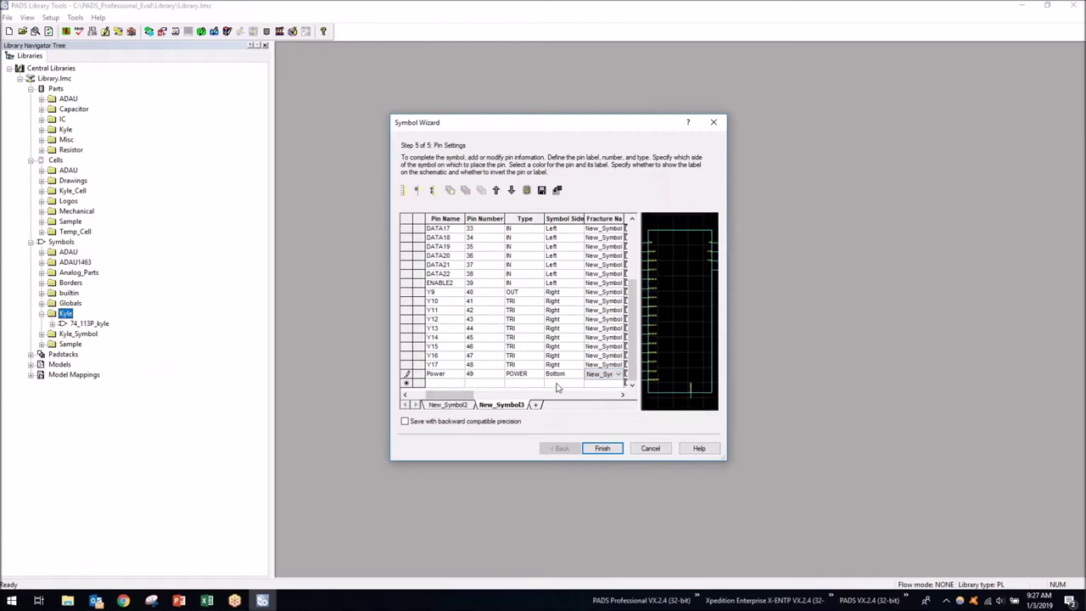
{"action": "left_click", "coordinate": [559, 383]}
{"action": "left_click", "coordinate": [511, 386]}
{"action": "left_click", "coordinate": [492, 386]}
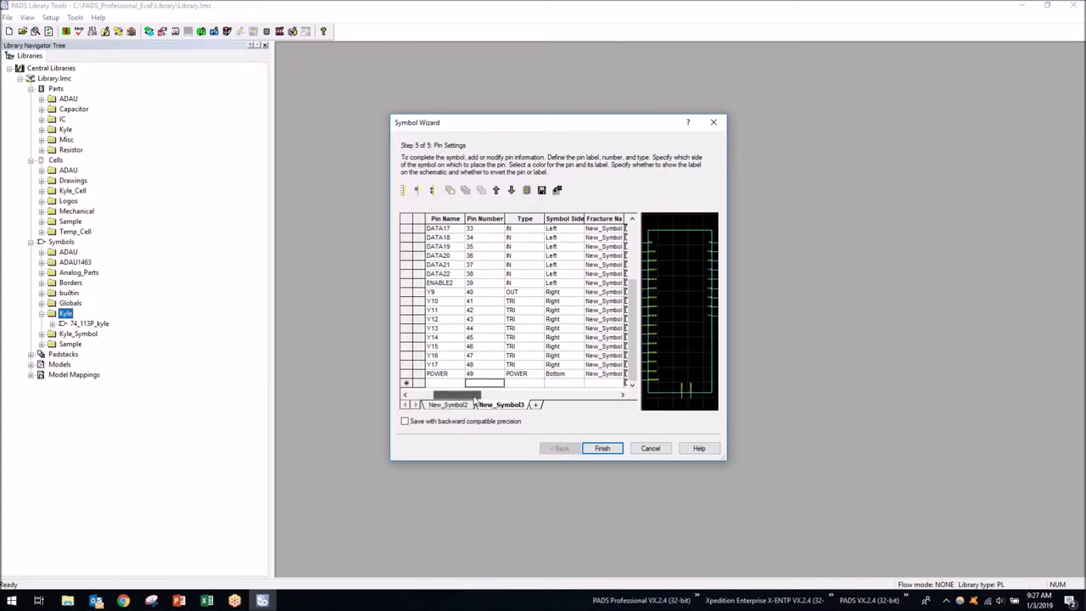
Set the symbol side of Power pin 49 to Top
{"action": "left_click_drag", "start_coordinate": [466, 395], "coordinate": [488, 395]}
{"action": "left_click", "coordinate": [531, 375]}
{"action": "left_click", "coordinate": [516, 382]}
{"action": "left_click", "coordinate": [484, 383]}
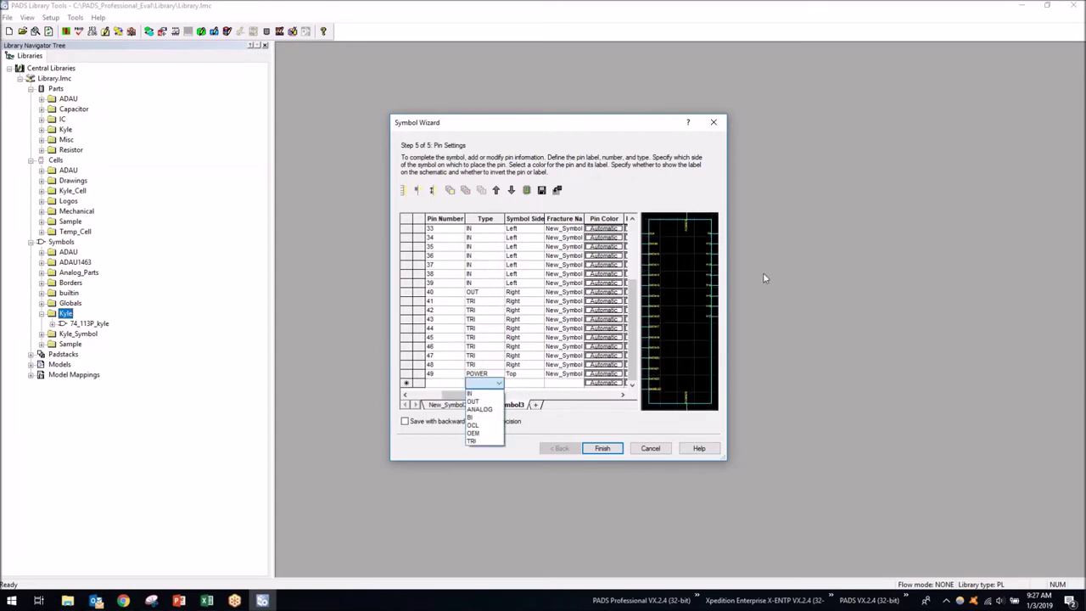
Review both symbol fractures to complete the Symbol Wizard, and refresh the library tree
{"action": "left_click", "coordinate": [447, 397]}
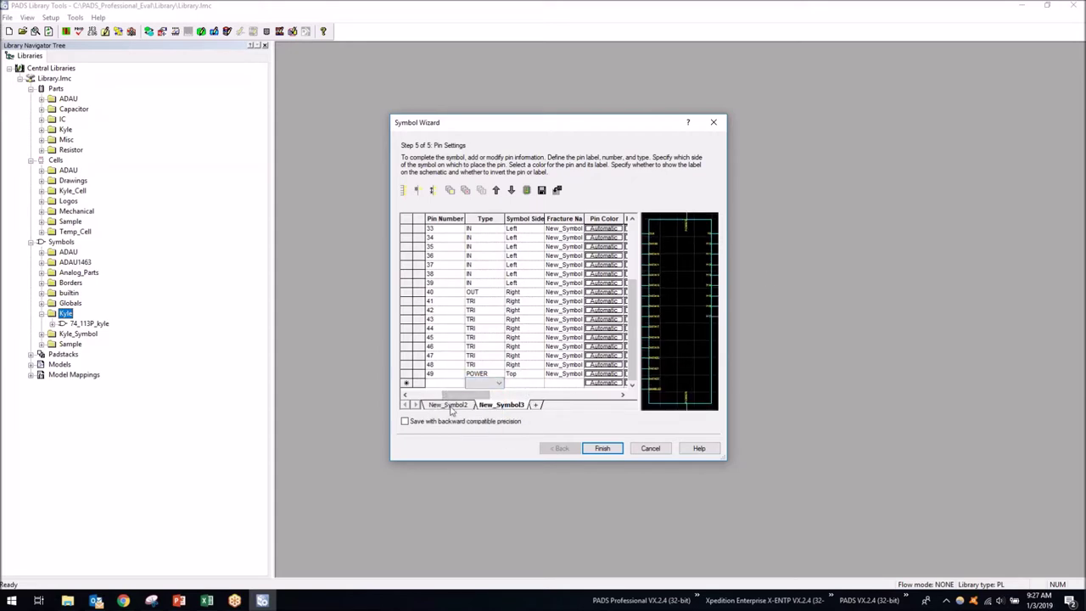
{"action": "left_click", "coordinate": [451, 405]}
{"action": "left_click", "coordinate": [512, 406]}
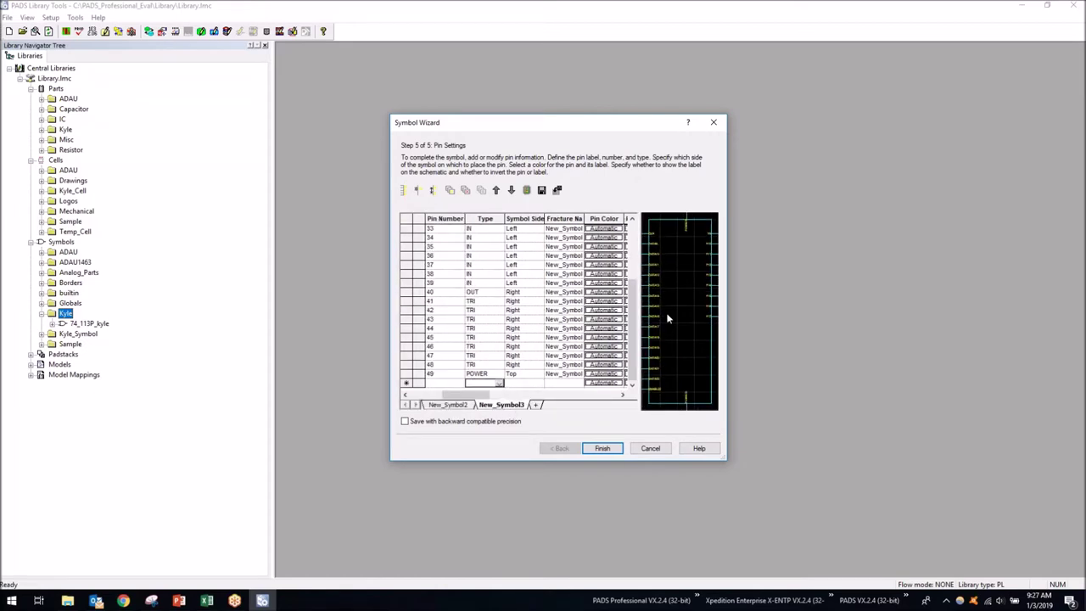
{"action": "left_click", "coordinate": [447, 405]}
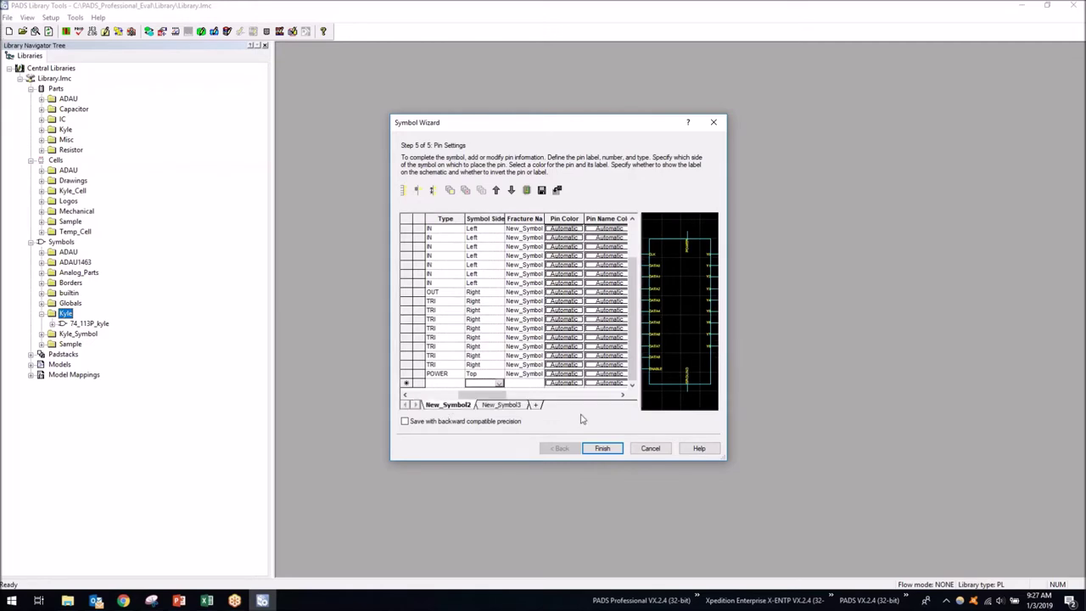
{"action": "left_click", "coordinate": [508, 406]}
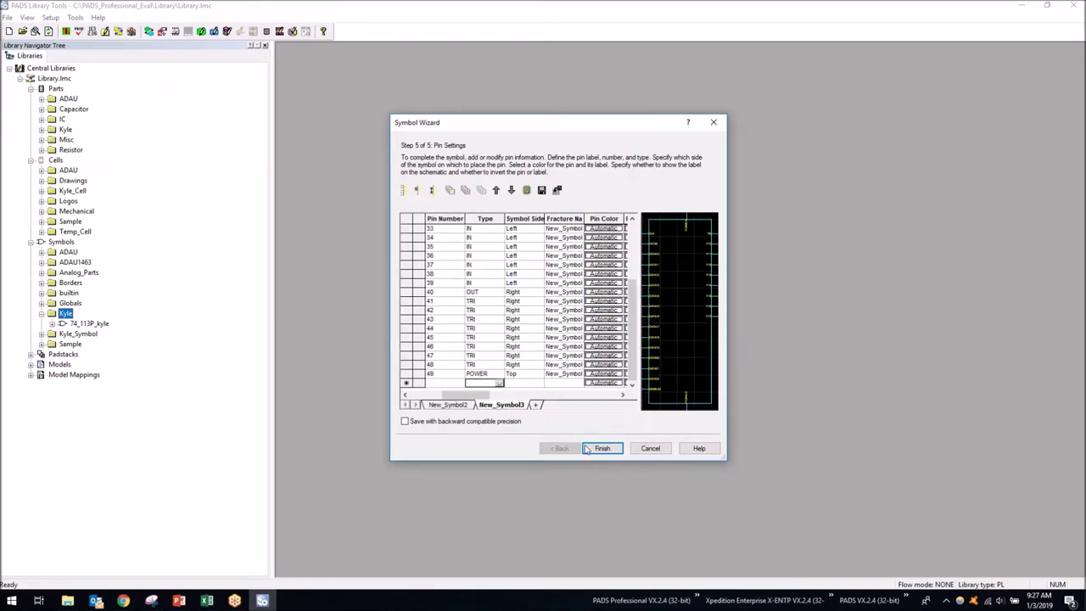
{"action": "left_click", "coordinate": [600, 449]}
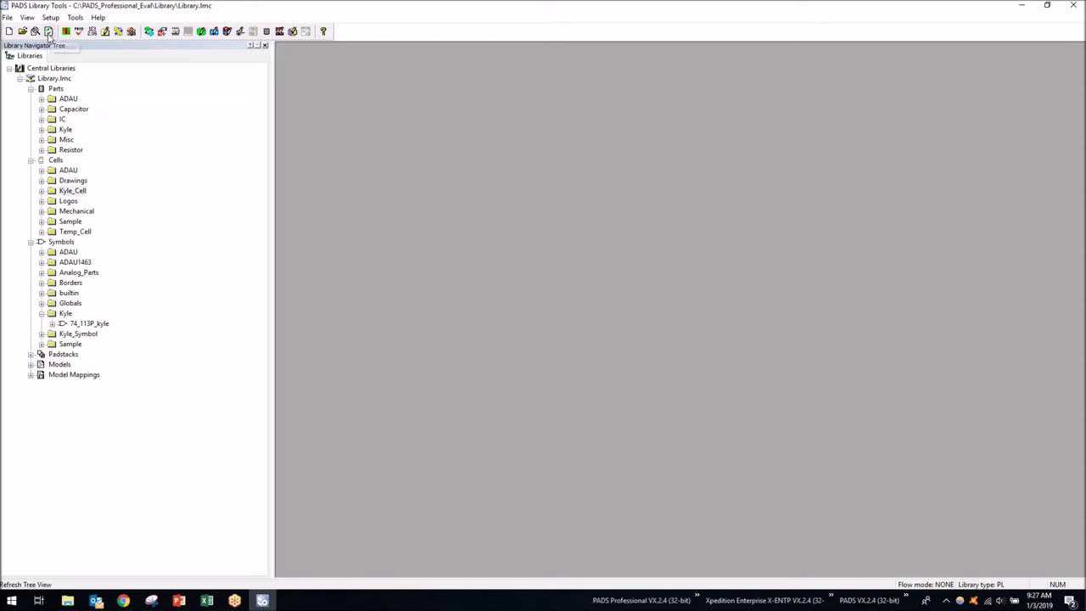
{"action": "left_click", "coordinate": [48, 32]}
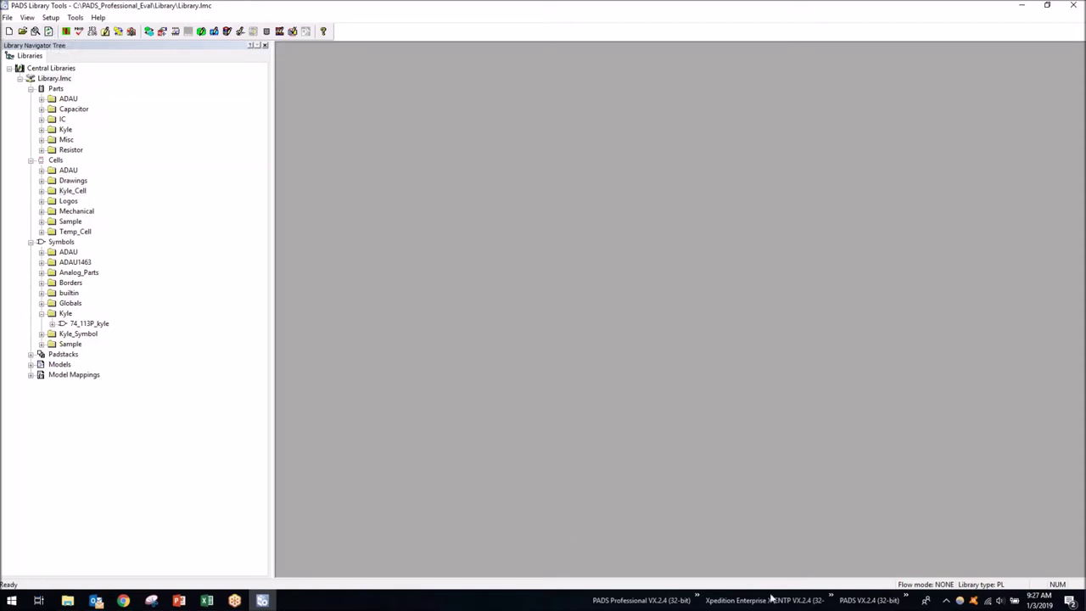
Launch the design entry application from the PADS Professional VX.2.4 programs
{"action": "left_click", "coordinate": [697, 600]}
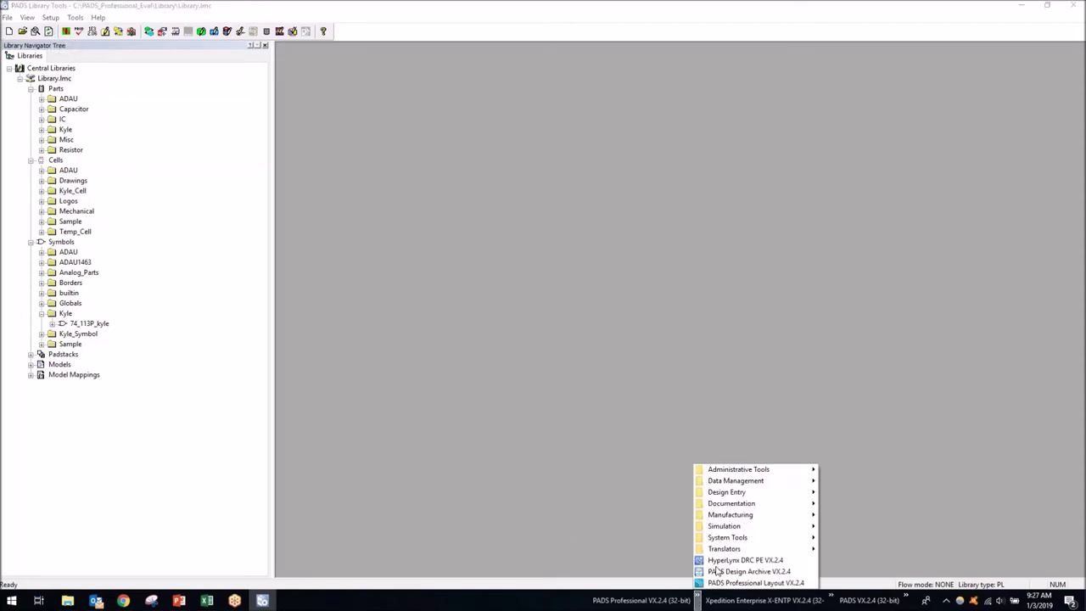
{"action": "mouse_move", "coordinate": [731, 493]}
{"action": "left_click", "coordinate": [863, 514]}
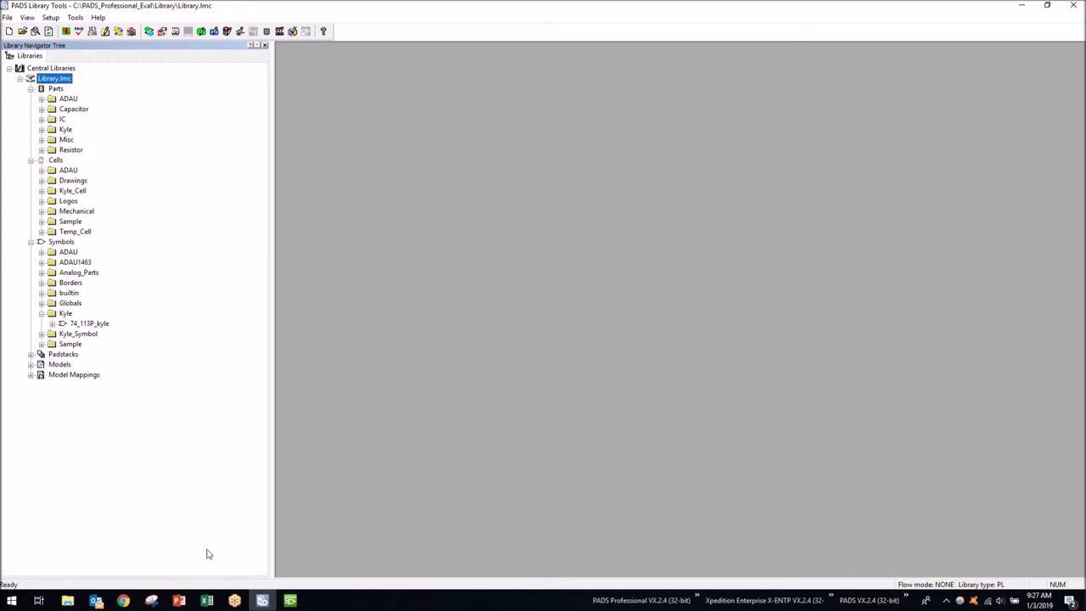
Create a new part named Kyle_Part in the IC parts partition of the library
{"action": "double_click", "coordinate": [63, 119]}
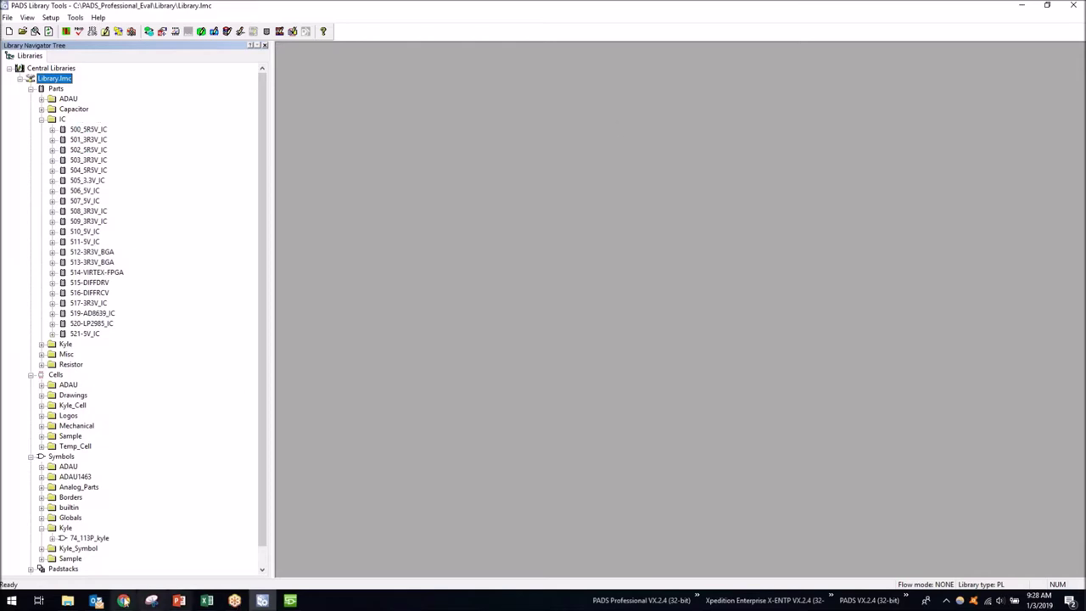
{"action": "left_click", "coordinate": [97, 601]}
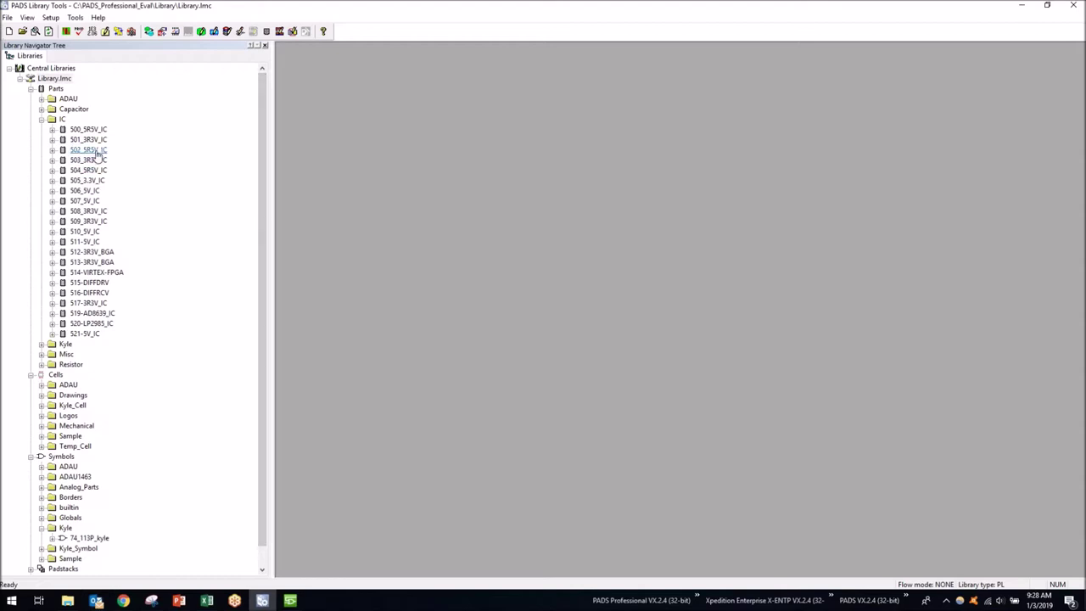
{"action": "right_click", "coordinate": [65, 120]}
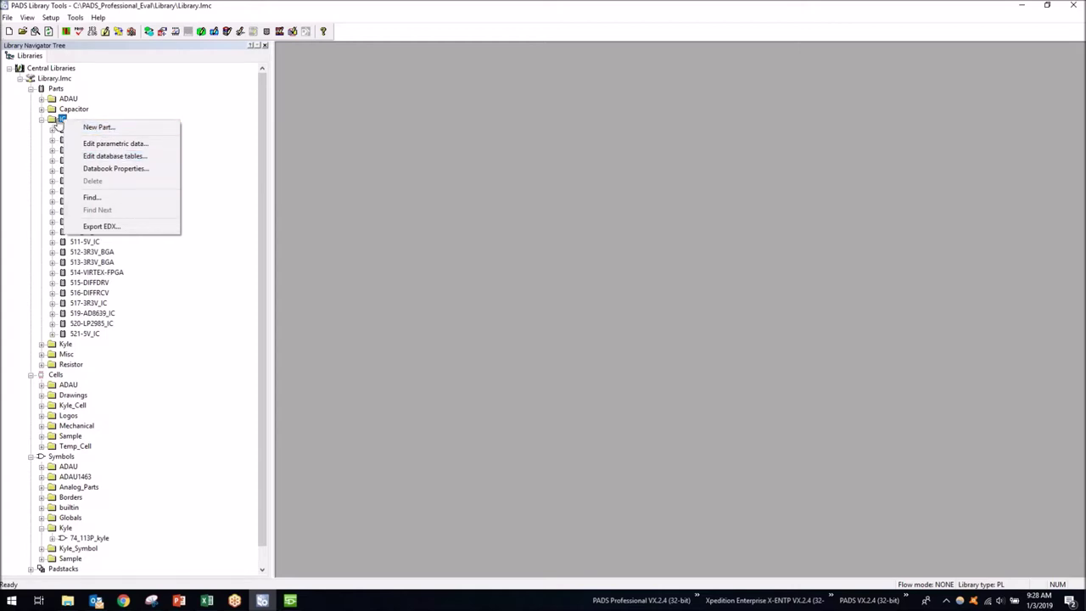
{"action": "left_click", "coordinate": [119, 129]}
{"action": "type", "text": "Kyle_Part"}
{"action": "key", "text": "Return"}
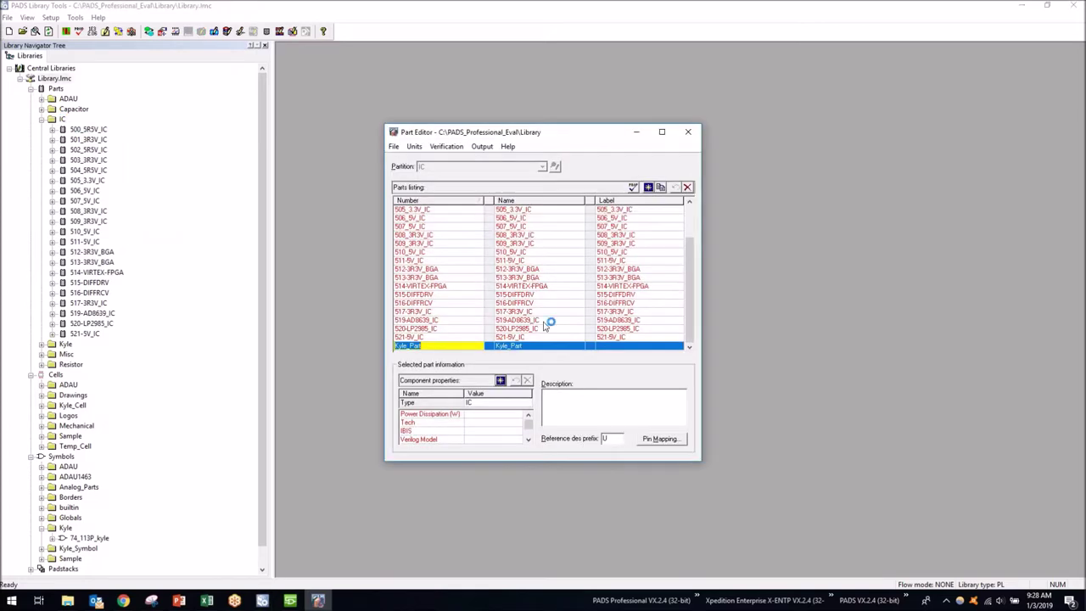
{"action": "left_click_drag", "start_coordinate": [535, 131], "coordinate": [494, 93]}
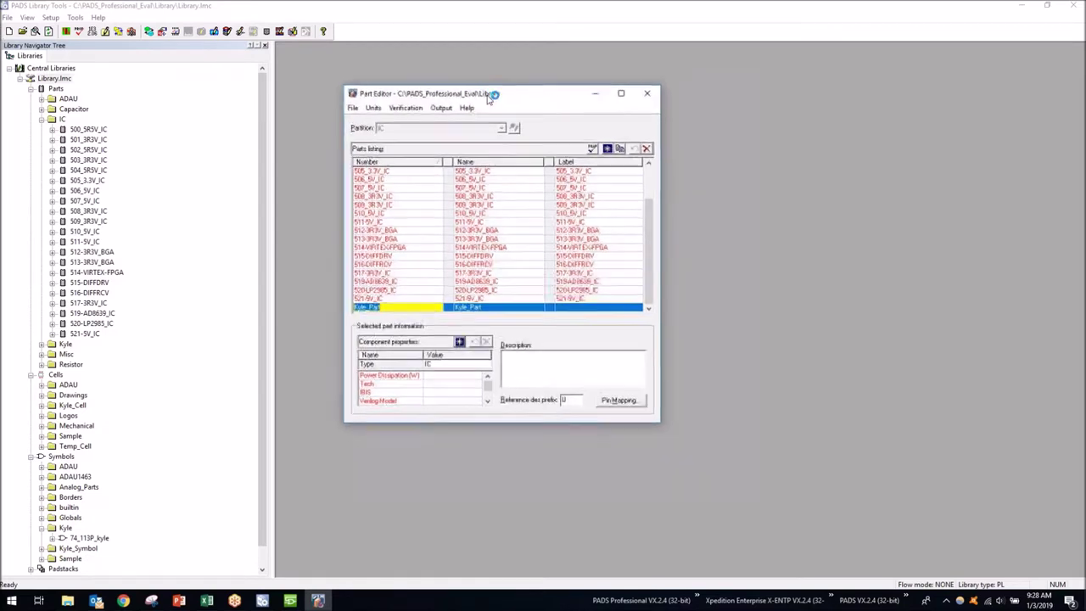
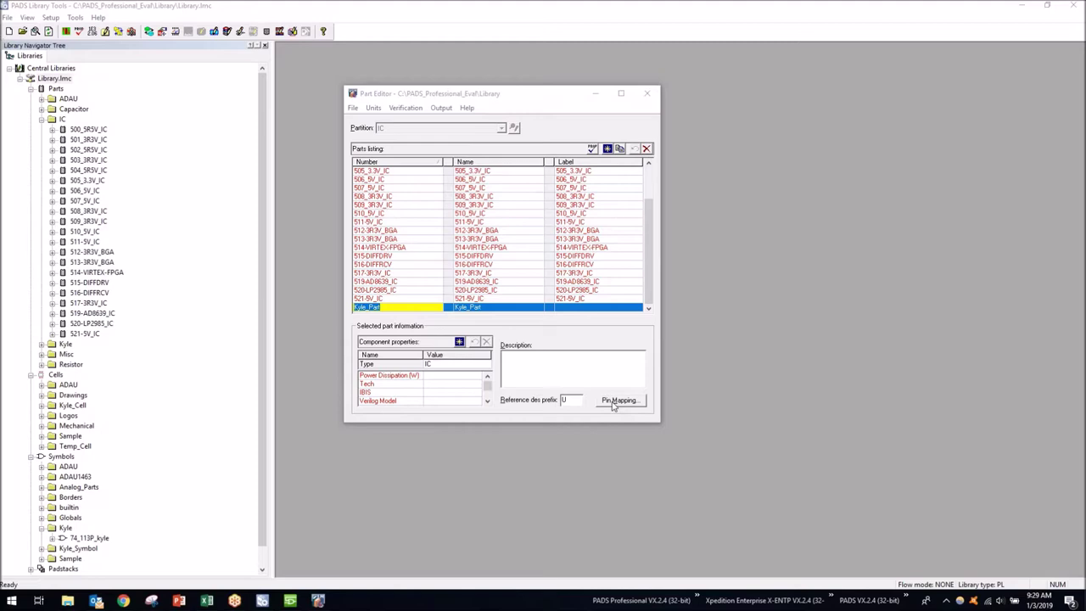
Open the pin mapping of Kyle_Part and the import of library symbols for it
{"action": "left_click", "coordinate": [613, 405]}
{"action": "left_click_drag", "start_coordinate": [538, 108], "coordinate": [773, 136]}
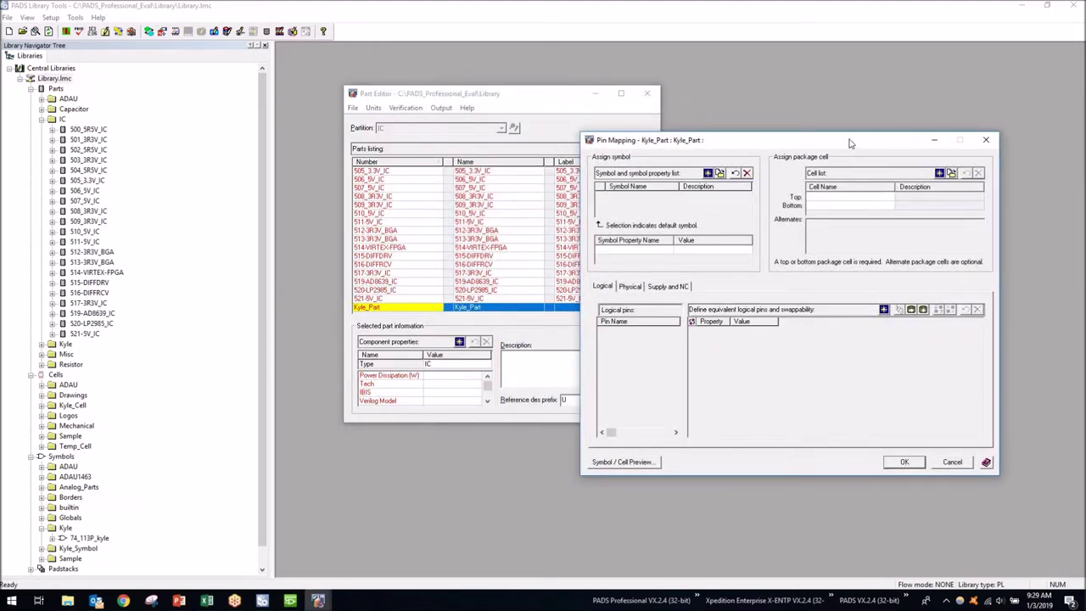
{"action": "left_click_drag", "start_coordinate": [854, 143], "coordinate": [772, 121]}
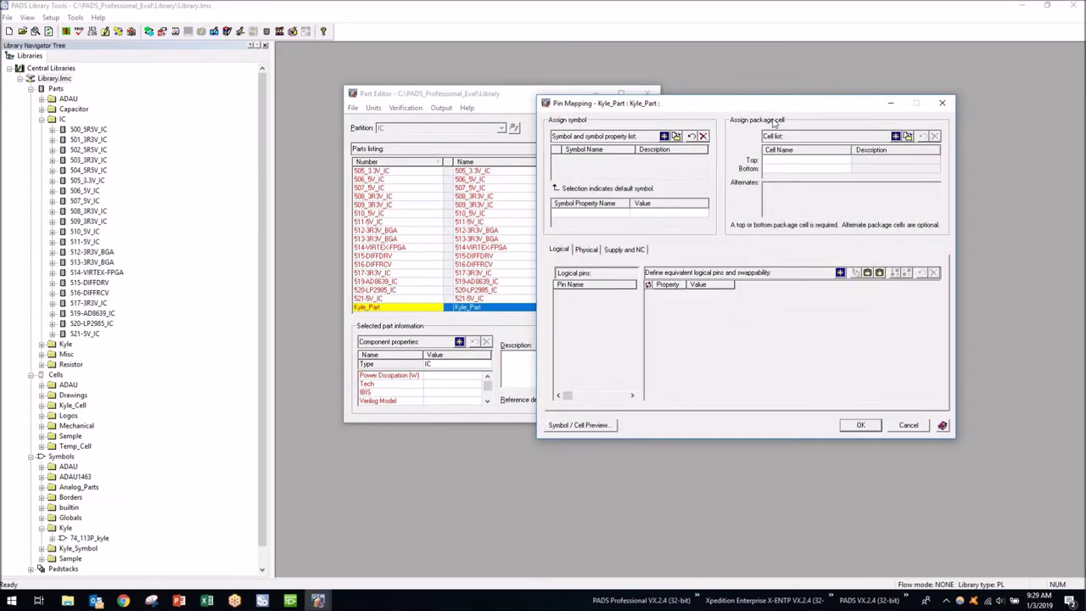
{"action": "left_click", "coordinate": [676, 137]}
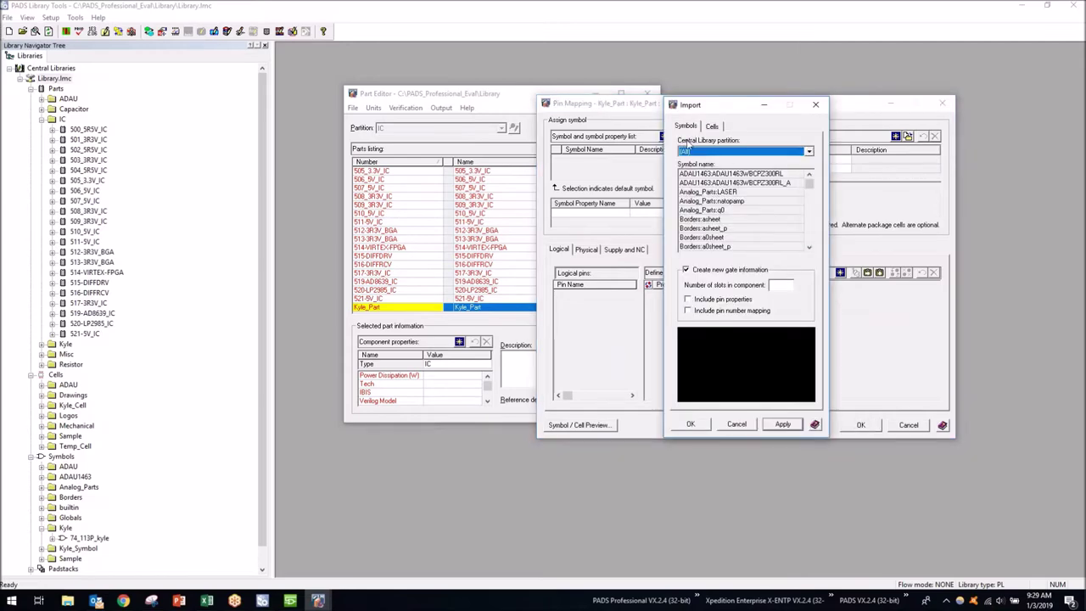
{"action": "left_click_drag", "start_coordinate": [739, 105], "coordinate": [435, 88]}
{"action": "left_click_drag", "start_coordinate": [508, 165], "coordinate": [516, 229]}
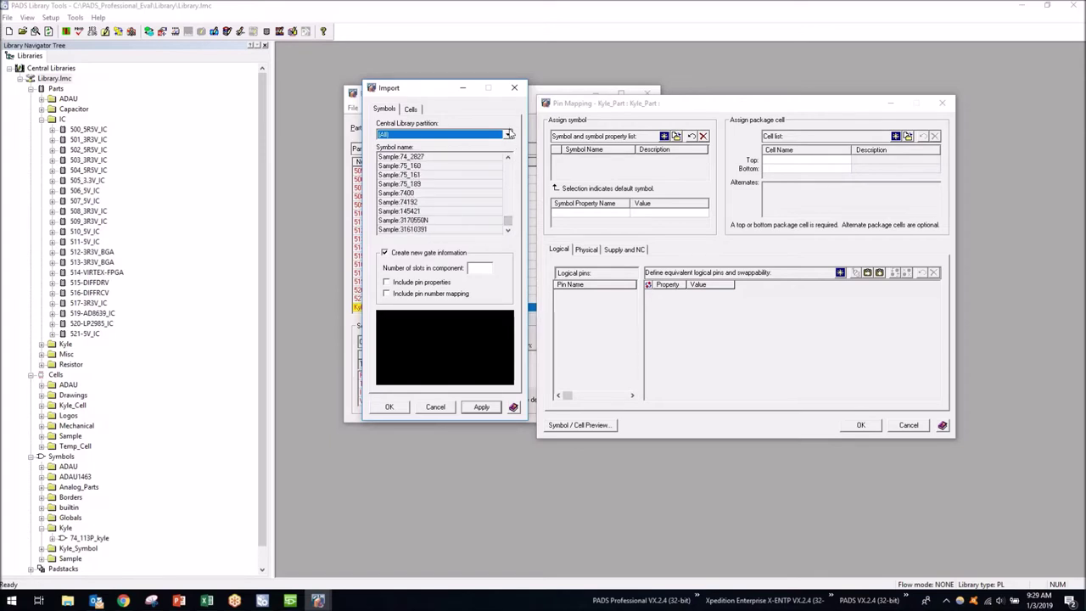
Browse the symbols in the Kyle and Kyle_Symbol partitions, and set the import's library partition to Sample
{"action": "left_click", "coordinate": [507, 134]}
{"action": "left_click", "coordinate": [382, 198]}
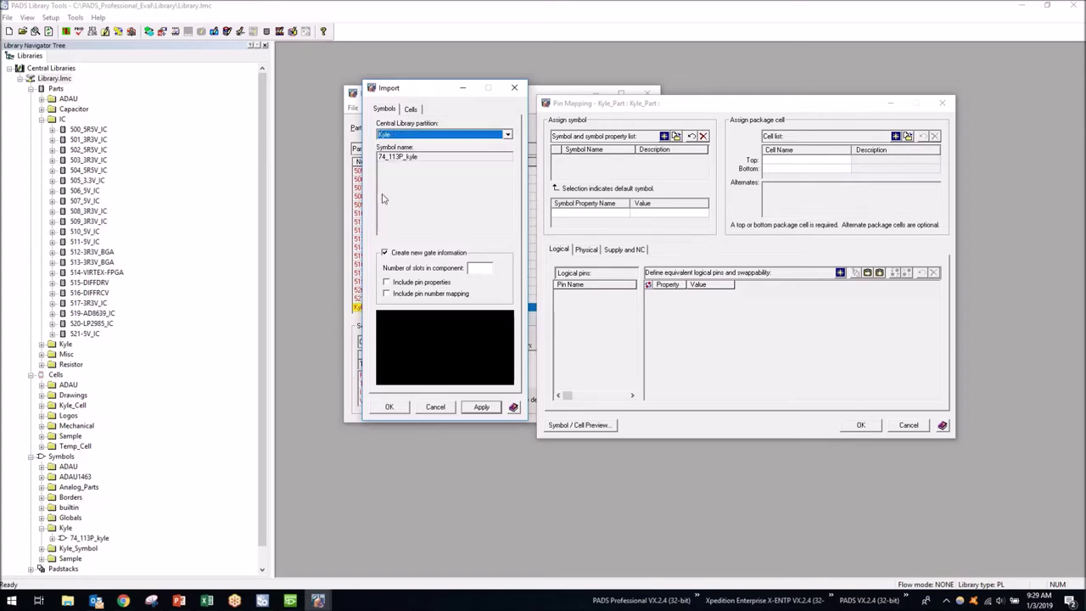
{"action": "left_click", "coordinate": [508, 135]}
{"action": "left_click", "coordinate": [400, 203]}
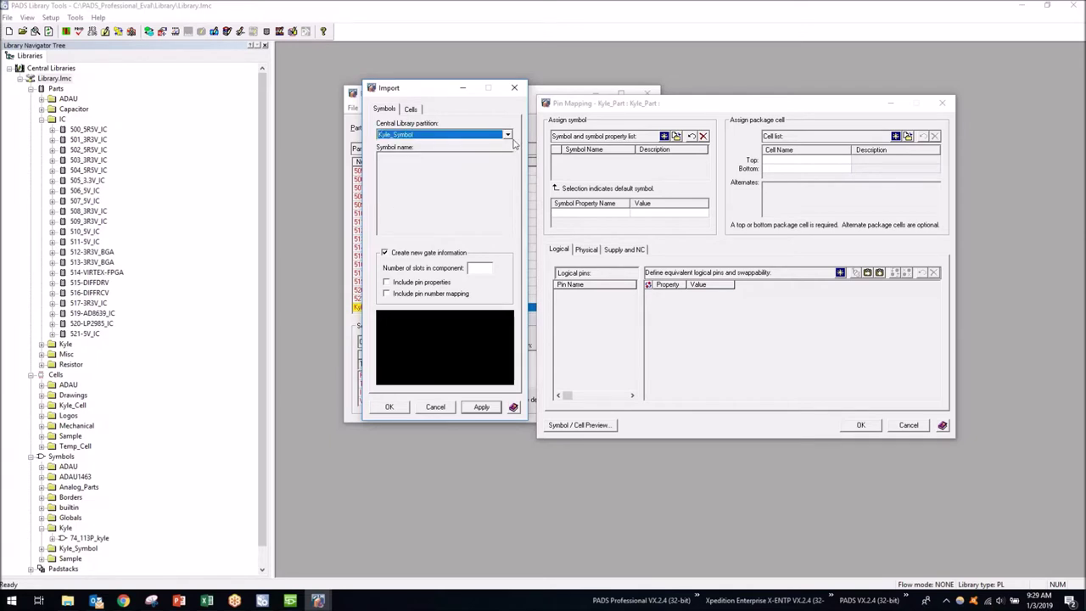
{"action": "left_click", "coordinate": [508, 134]}
{"action": "left_click", "coordinate": [395, 208]}
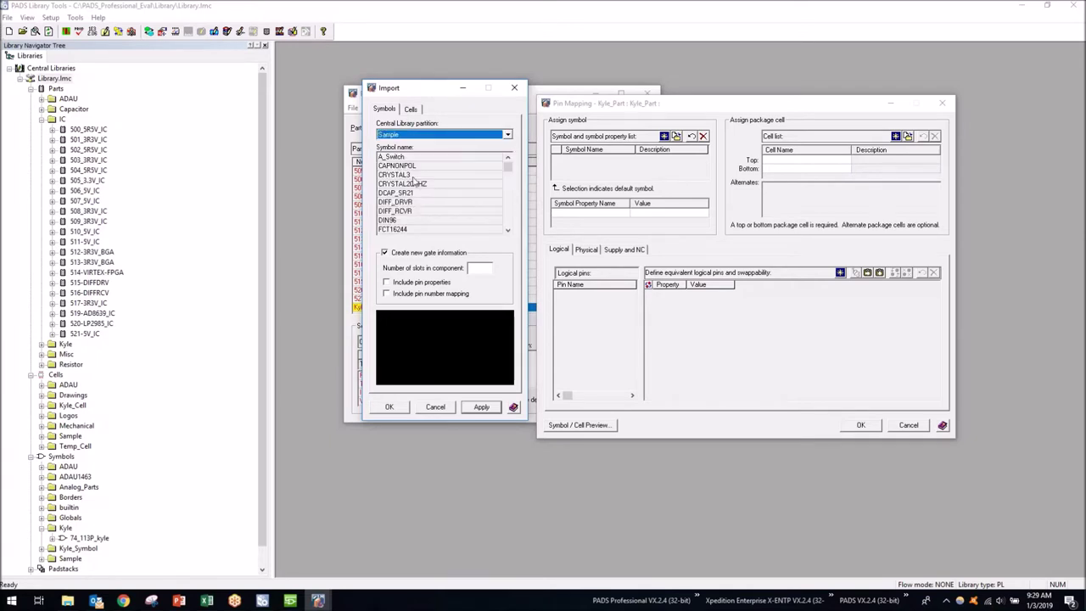
Select the DIN96 symbol for import and include its pin properties and pin number mapping
{"action": "left_click", "coordinate": [415, 184]}
{"action": "left_click", "coordinate": [408, 219]}
{"action": "scroll", "coordinate": [410, 221], "scroll_direction": "down", "scroll_amount": 1}
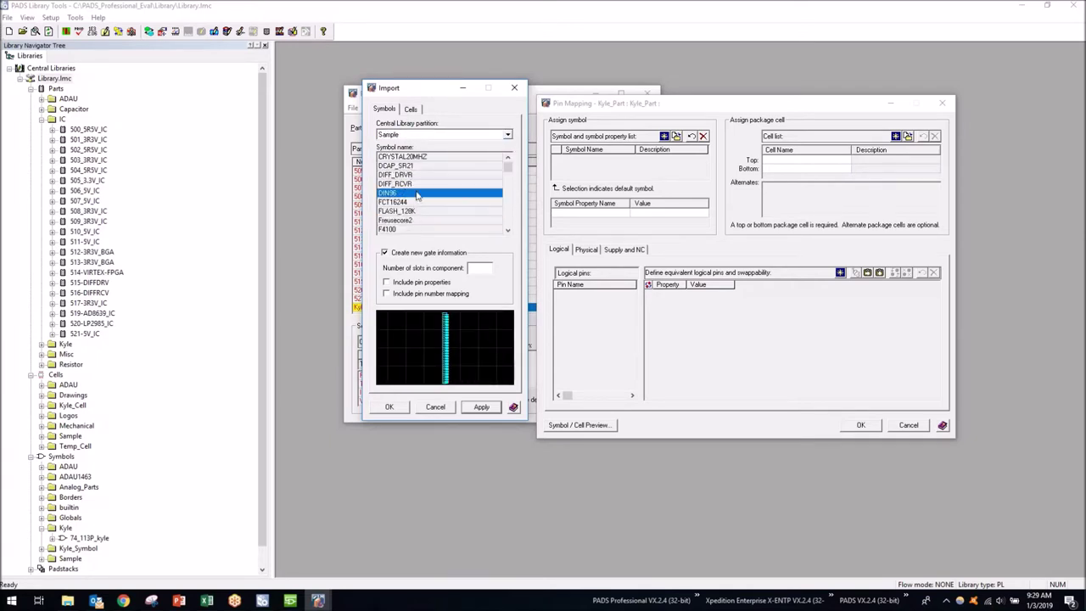
{"action": "left_click", "coordinate": [405, 229]}
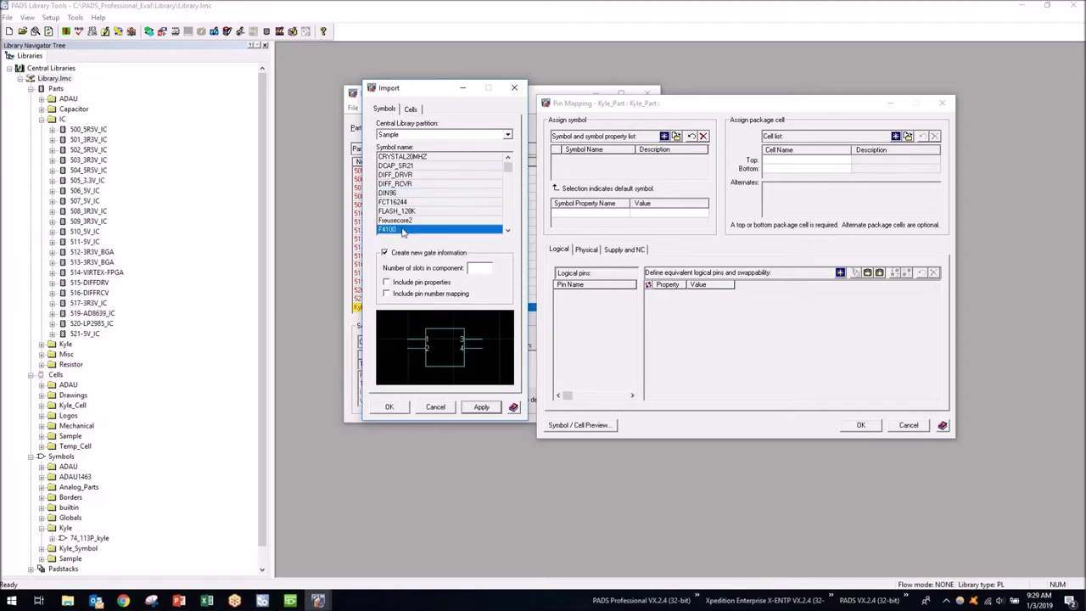
{"action": "left_click", "coordinate": [405, 195]}
{"action": "left_click", "coordinate": [417, 282]}
{"action": "left_click", "coordinate": [413, 294]}
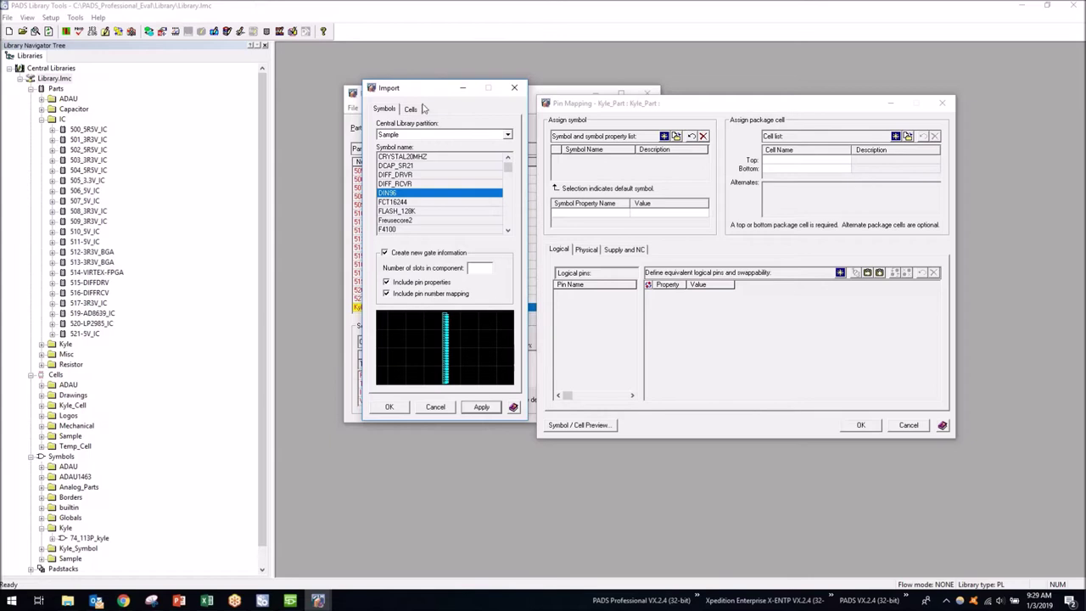
Set the number of slots in the component to 1 and import the DIN96 symbol into the pin mapping
{"action": "left_click_drag", "start_coordinate": [440, 91], "coordinate": [739, 100]}
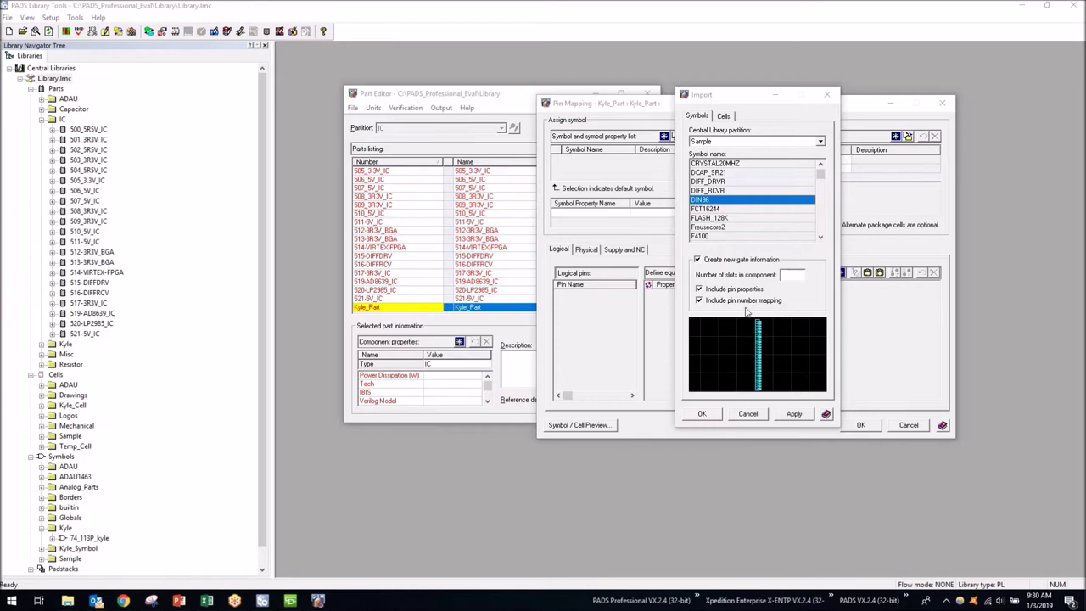
{"action": "left_click", "coordinate": [709, 413]}
{"action": "left_click", "coordinate": [813, 289]}
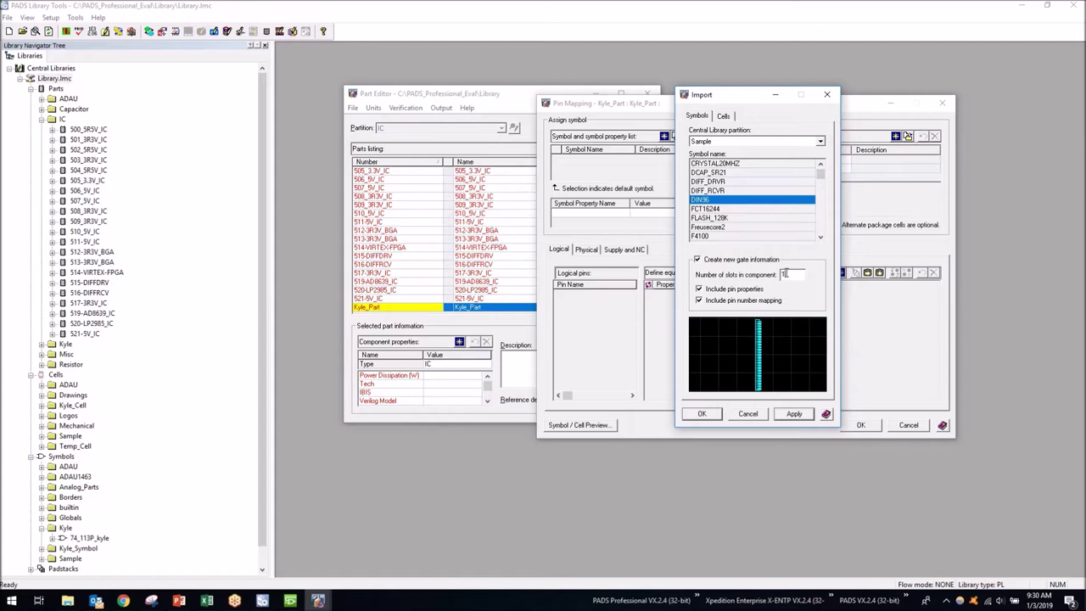
{"action": "left_click", "coordinate": [703, 414]}
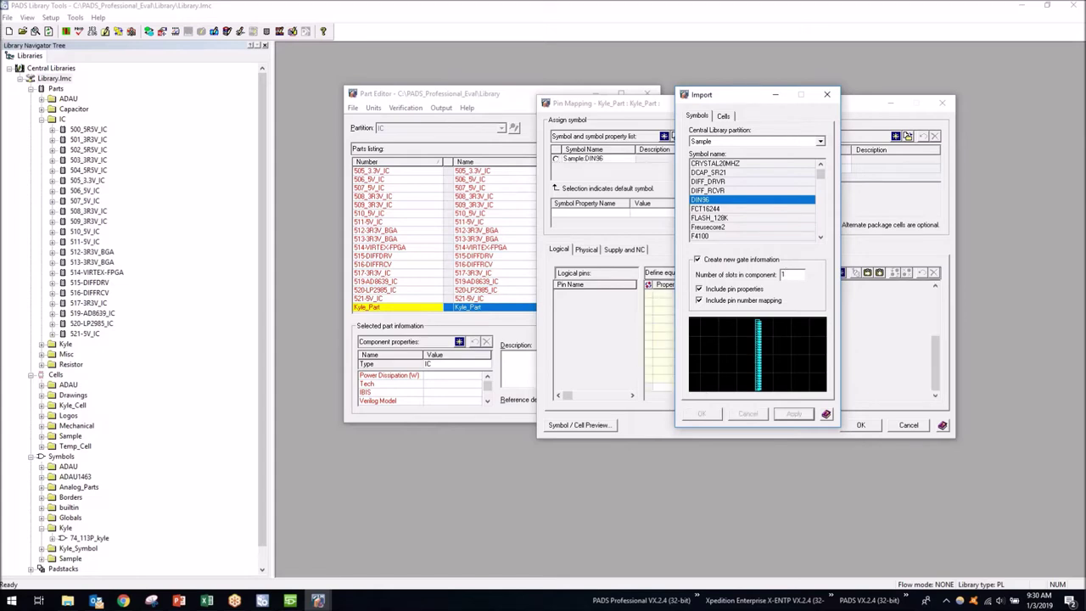
Open the cell import for Kyle_Part's pin mapping and list the Kyle_Cell partition's cells with number of pins set to (All)
{"action": "mouse_move", "coordinate": [935, 295]}
{"action": "left_mouse_down"}
{"action": "mouse_move", "coordinate": [947, 404]}
{"action": "mouse_move", "coordinate": [937, 296]}
{"action": "left_mouse_up"}
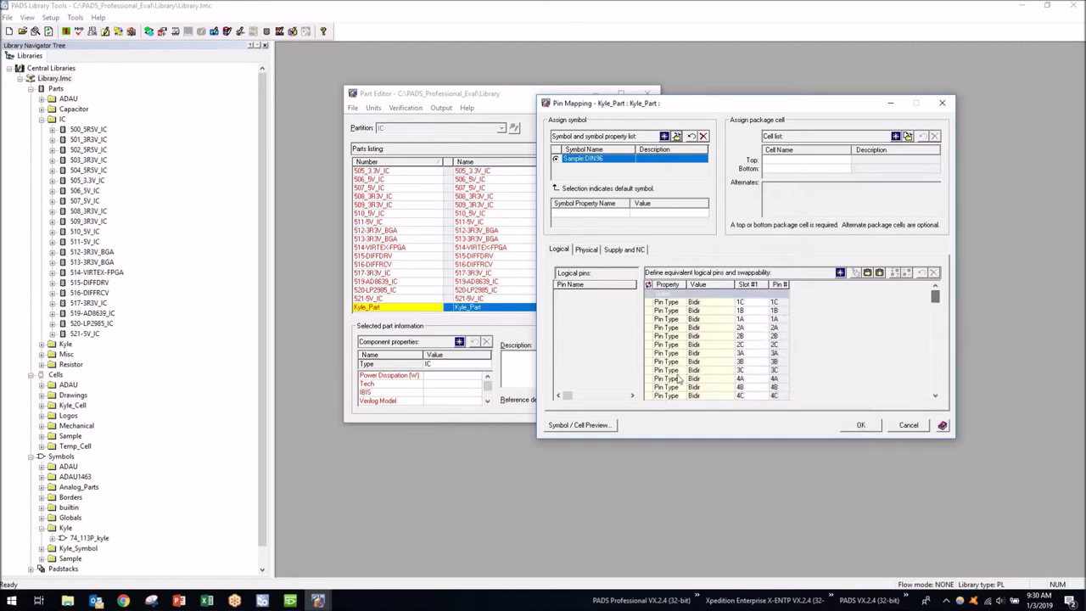
{"action": "left_click", "coordinate": [907, 135]}
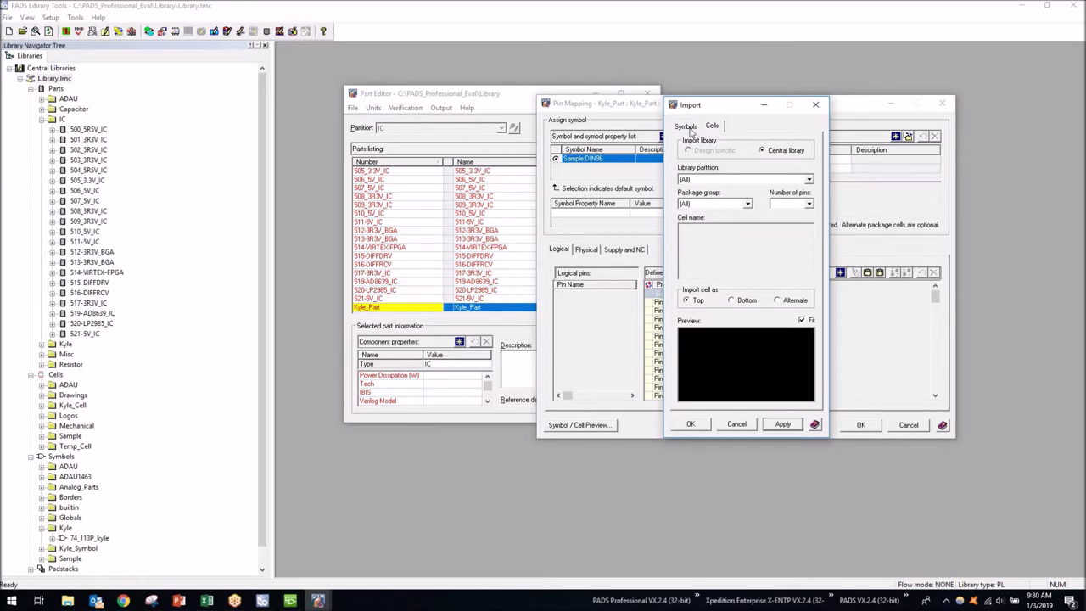
{"action": "left_click", "coordinate": [809, 180]}
{"action": "left_click", "coordinate": [713, 211]}
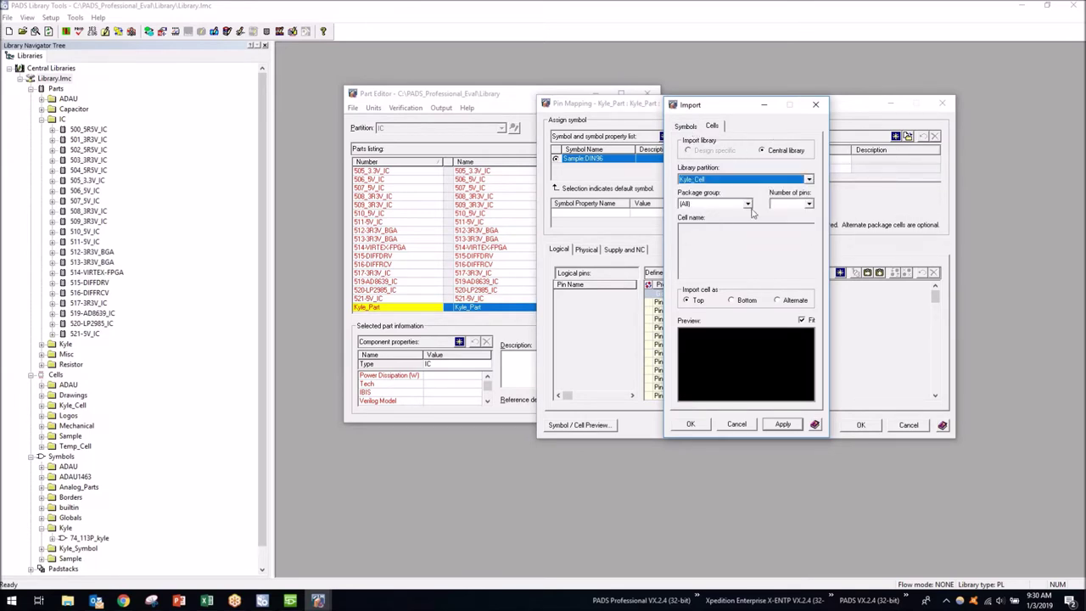
{"action": "left_click", "coordinate": [808, 204]}
{"action": "left_click", "coordinate": [794, 214]}
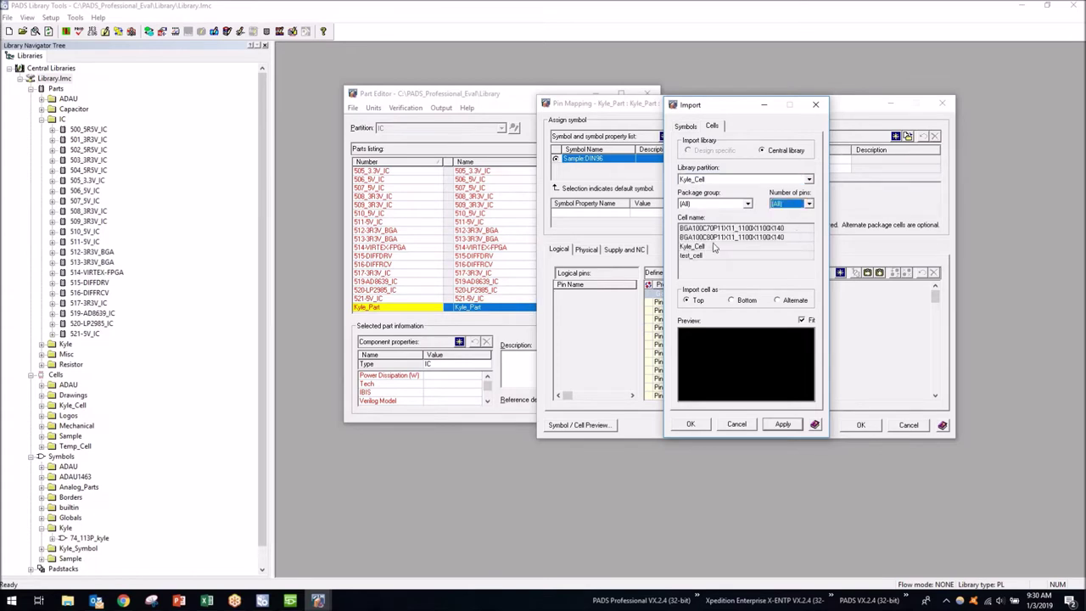
Import the Kyle_Cell cell as the top package cell and accept removing the current pin mapping
{"action": "left_click", "coordinate": [717, 240]}
{"action": "left_click", "coordinate": [719, 229]}
{"action": "left_click", "coordinate": [711, 247]}
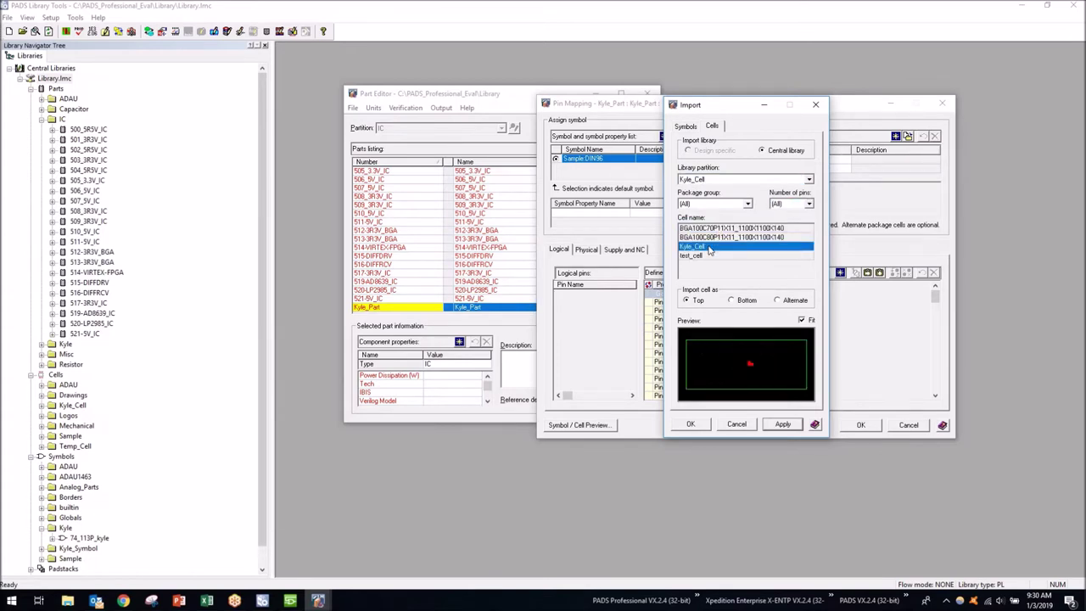
{"action": "left_click", "coordinate": [703, 256]}
{"action": "left_click", "coordinate": [706, 246]}
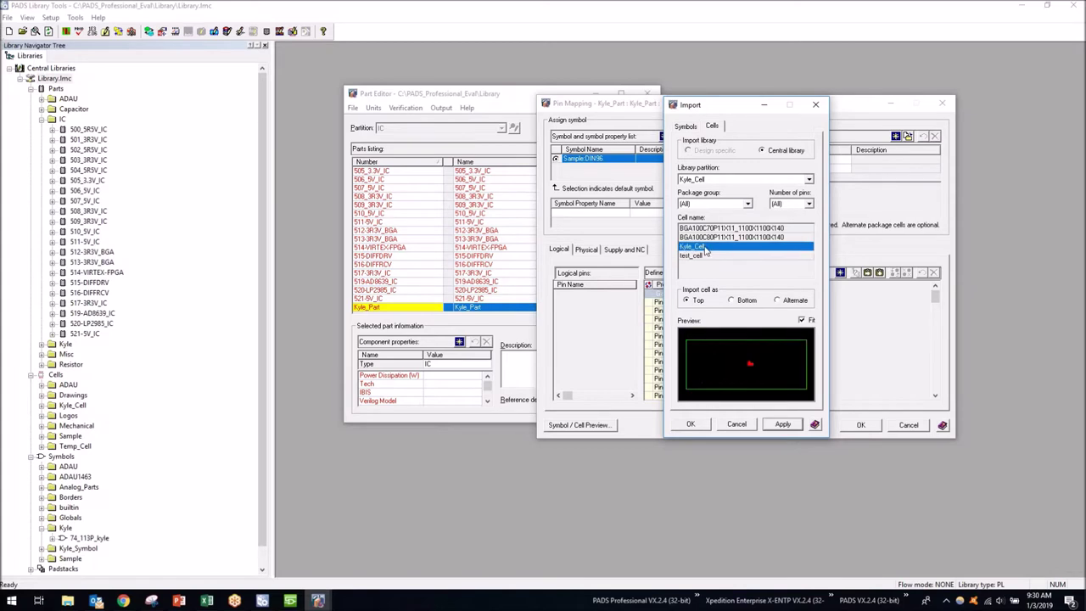
{"action": "left_click", "coordinate": [693, 425]}
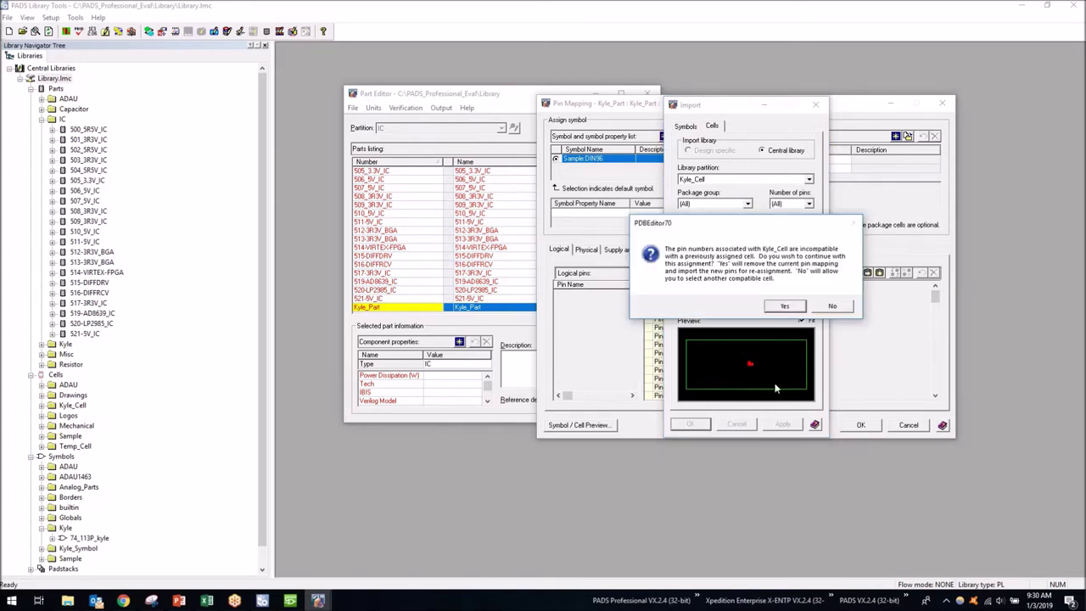
{"action": "left_click", "coordinate": [785, 307]}
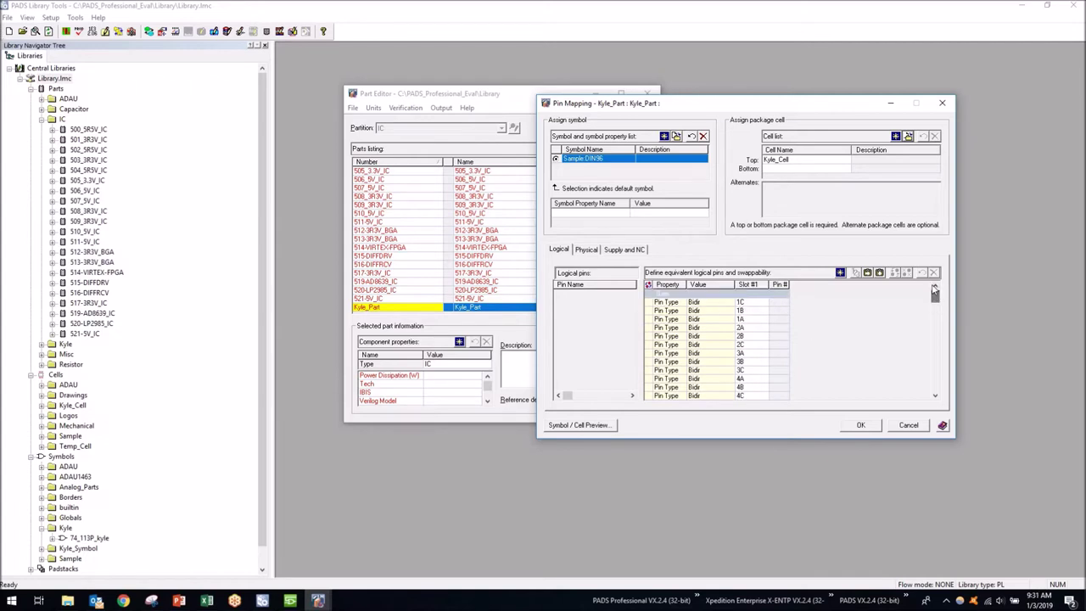
Assign physical pins 1, 2 and 3 to the DIN96 symbol's pins 1C, 1B and 1A
{"action": "left_click", "coordinate": [586, 250]}
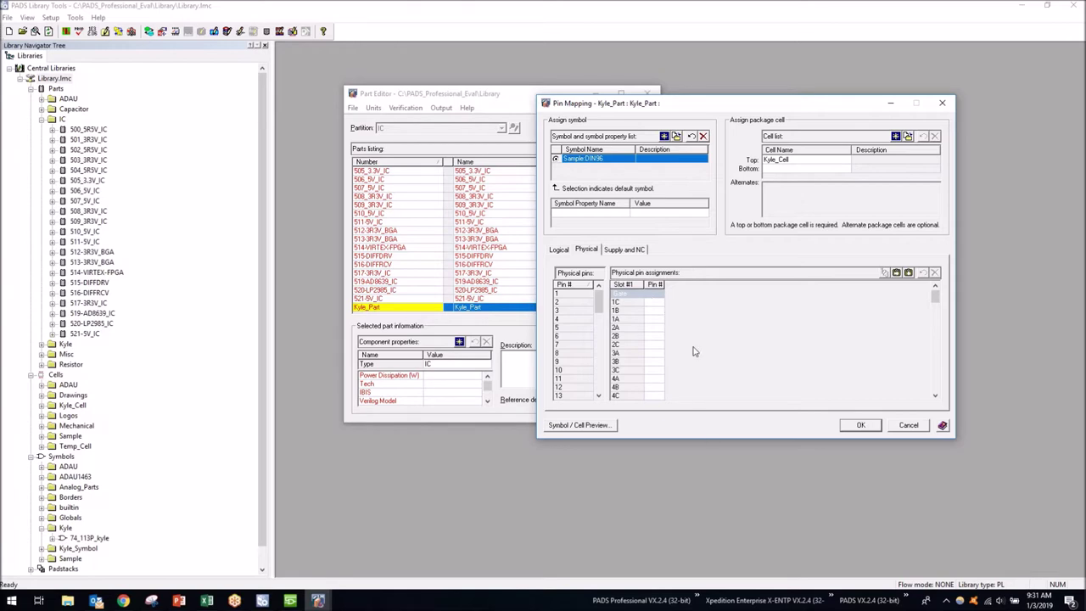
{"action": "left_click", "coordinate": [574, 295]}
{"action": "left_click", "coordinate": [653, 303]}
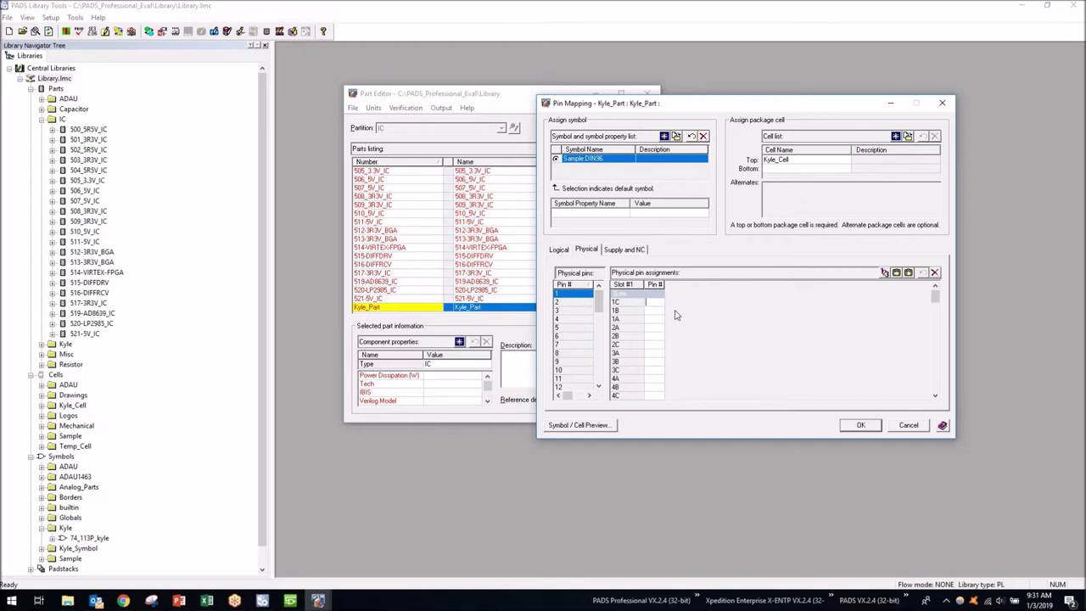
{"action": "key", "text": "Return"}
{"action": "type", "text": "2"}
{"action": "key", "text": "Return"}
{"action": "type", "text": "3"}
{"action": "key", "text": "Return"}
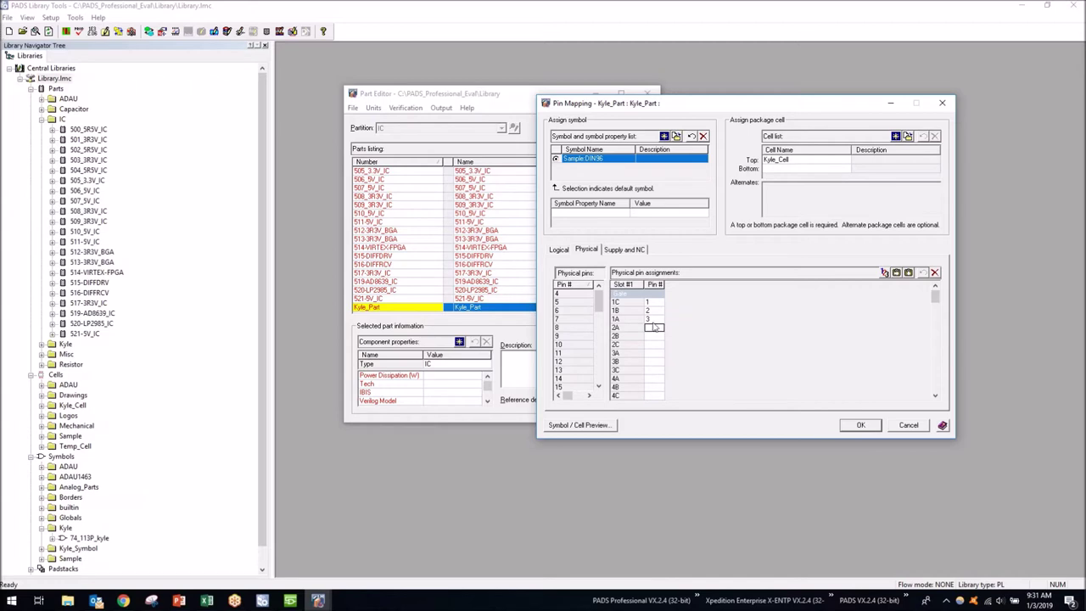
Cancel Kyle_Part's pin mapping and close the Part Editor
{"action": "left_click", "coordinate": [909, 424]}
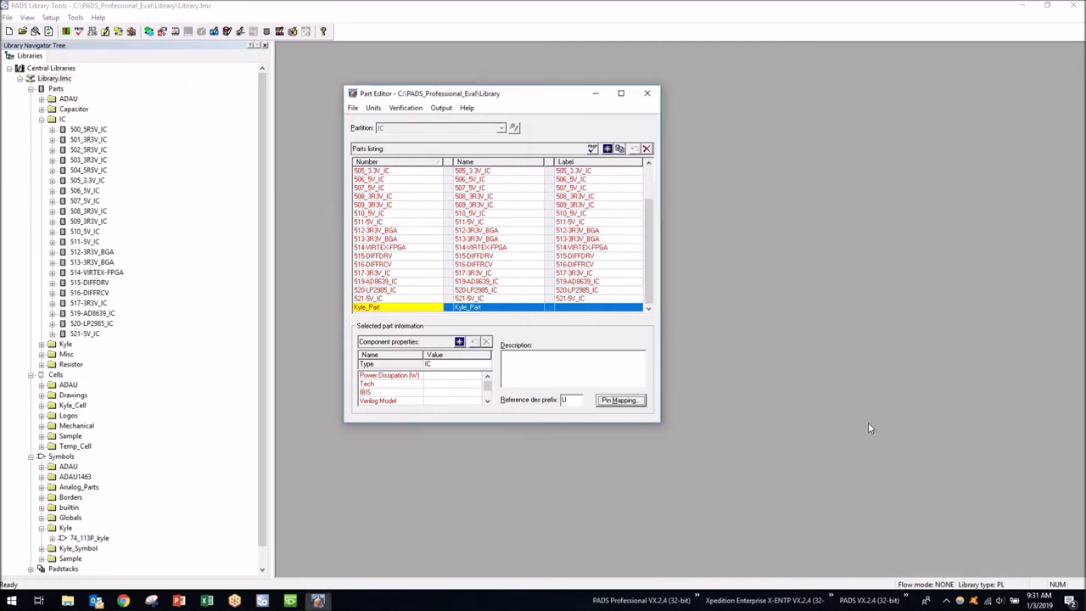
{"action": "left_click", "coordinate": [646, 93]}
{"action": "left_click", "coordinate": [539, 284]}
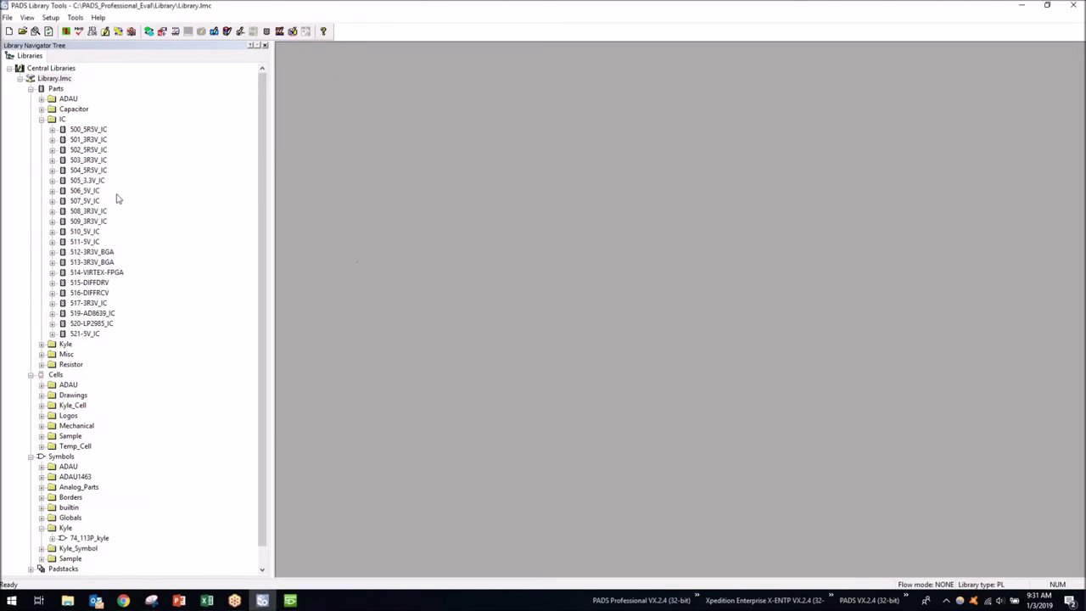
Examine the associated symbols and cells of the IC parts 504_5R5V_IC and 512-3R3V_BGA in the library tree
{"action": "left_click", "coordinate": [52, 169]}
{"action": "left_click", "coordinate": [63, 180]}
{"action": "left_click", "coordinate": [63, 200]}
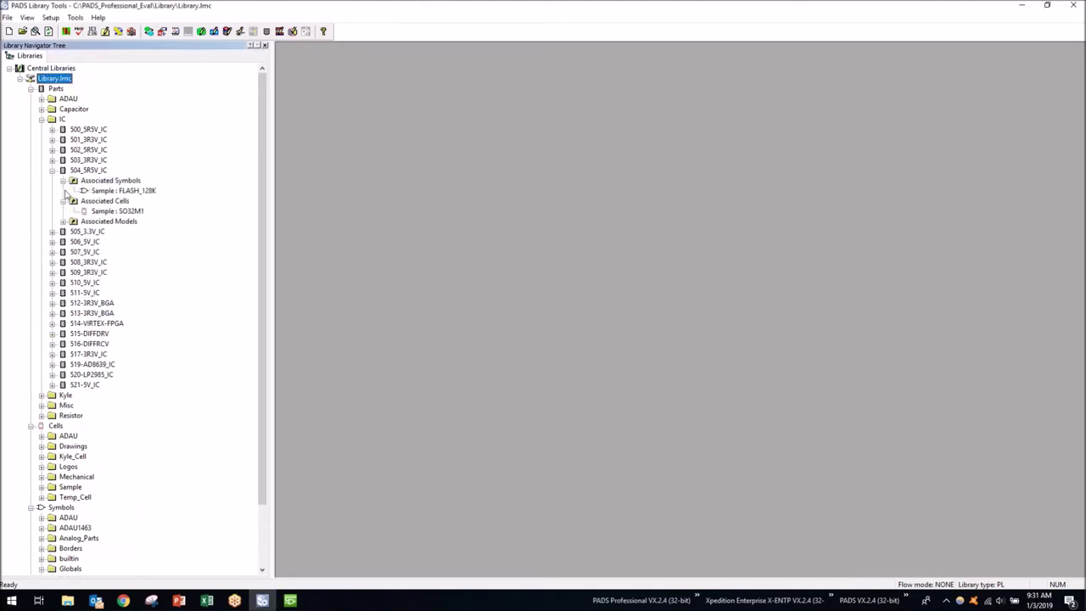
{"action": "left_click", "coordinate": [51, 302]}
{"action": "left_click", "coordinate": [63, 313]}
{"action": "left_click", "coordinate": [62, 333]}
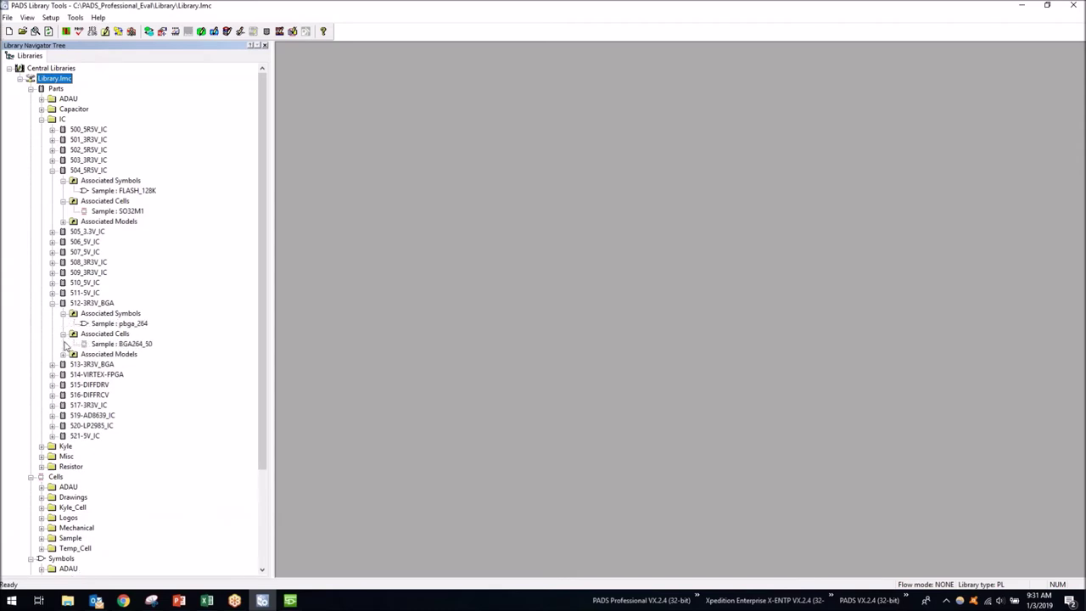
Preview the pbga_264 symbol and the BGA264_50 cell associated with 512-3R3V_BGA
{"action": "left_click", "coordinate": [119, 325]}
{"action": "double_click", "coordinate": [120, 325]}
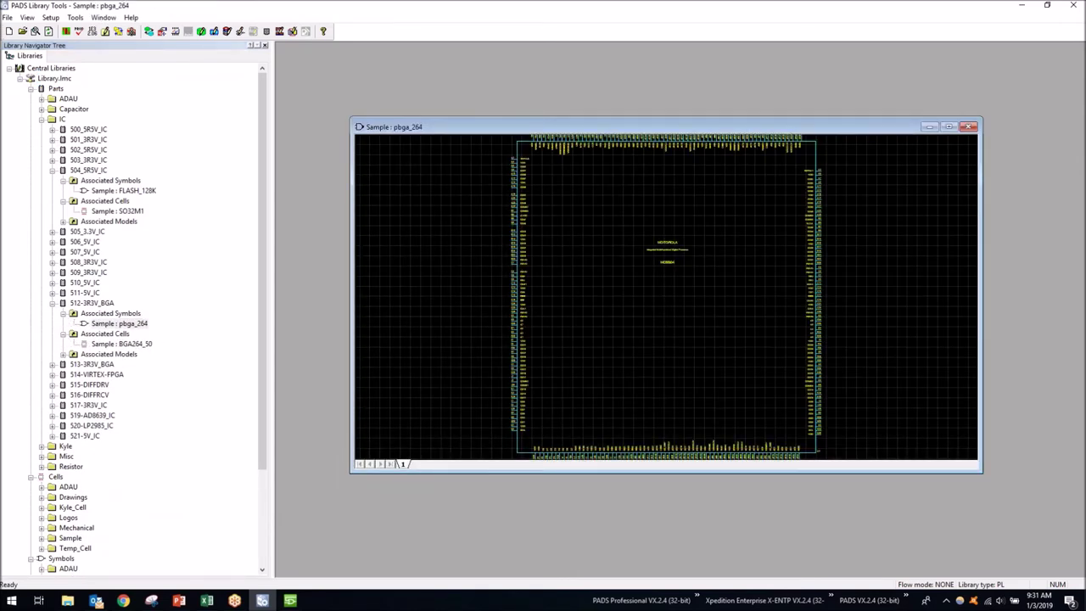
{"action": "double_click", "coordinate": [125, 345]}
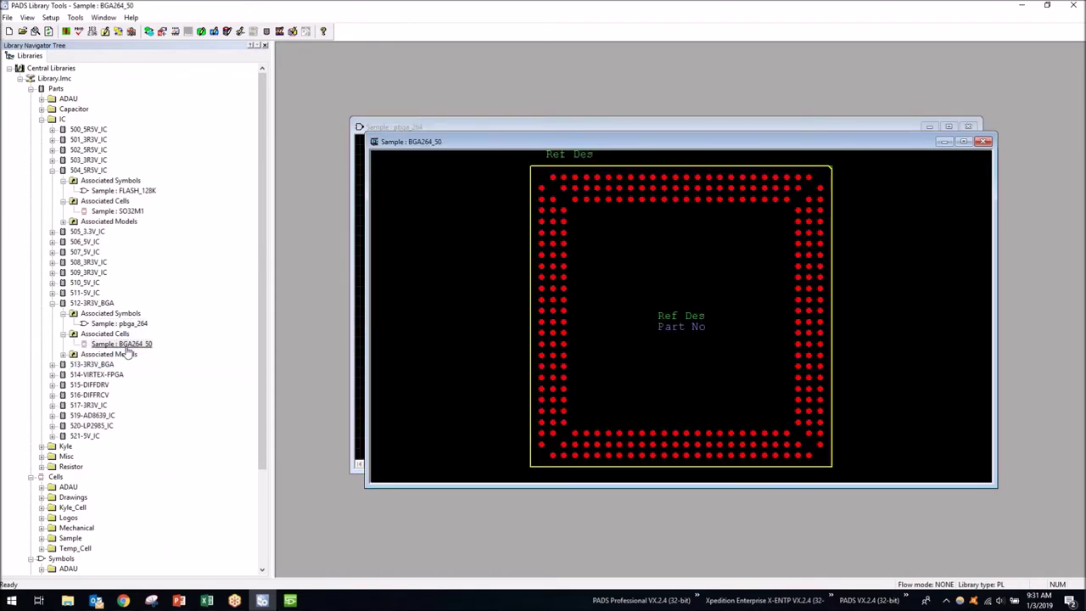
Open the 512-3R3V_BGA part in the Part Editor and bring up its pin mapping
{"action": "right_click", "coordinate": [100, 302]}
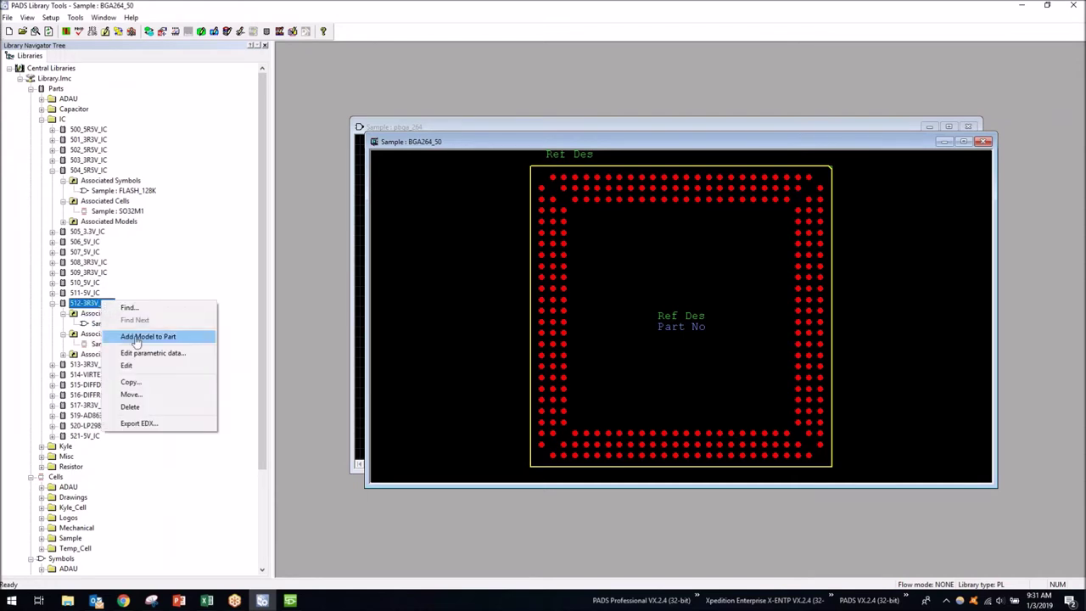
{"action": "left_click", "coordinate": [125, 364]}
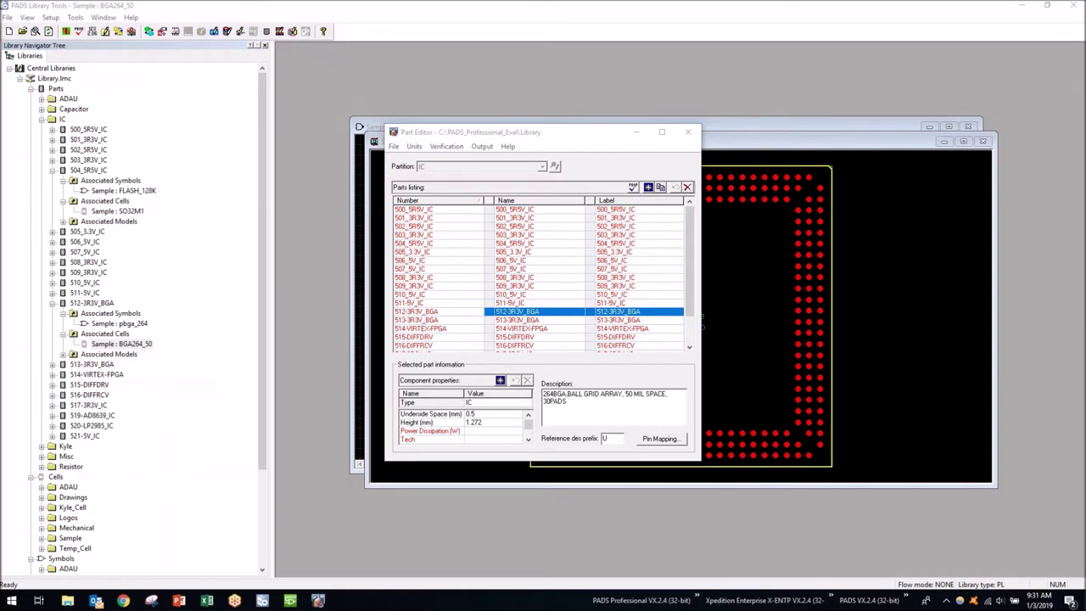
{"action": "left_click_drag", "start_coordinate": [523, 140], "coordinate": [484, 103]}
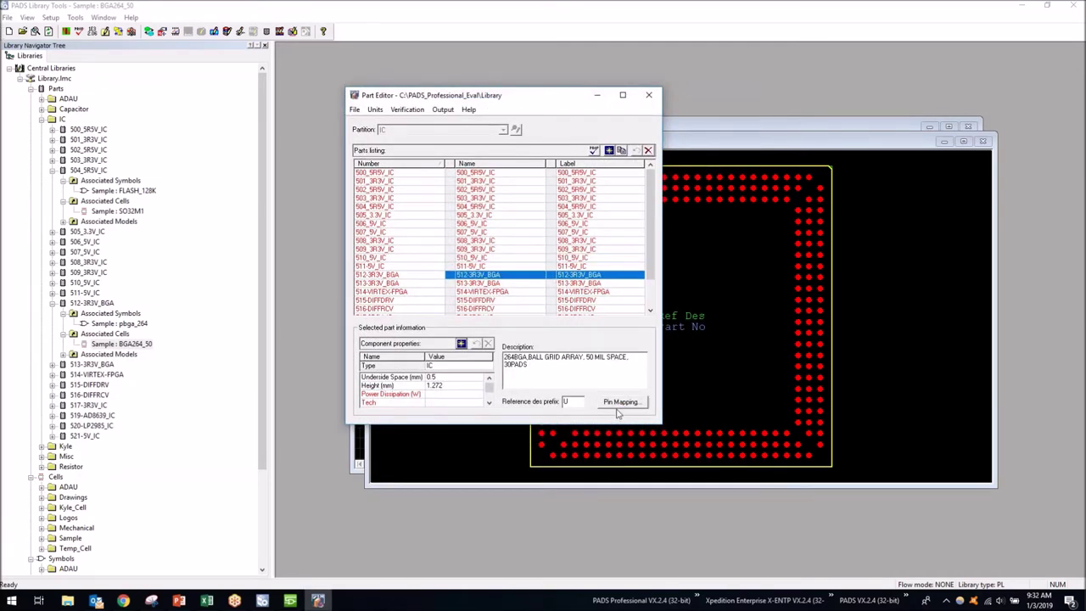
{"action": "double_click", "coordinate": [580, 402]}
{"action": "left_click", "coordinate": [620, 402]}
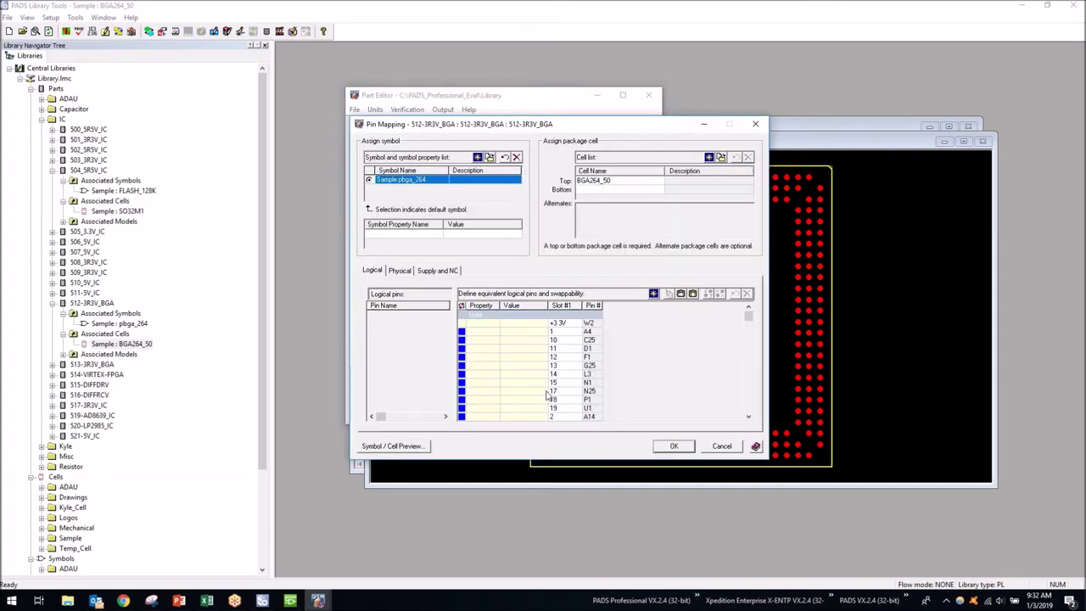
Review the physical pin assignments of 512-3R3V_BGA and preview its mapped symbol and package cell side by side
{"action": "left_click", "coordinate": [401, 270]}
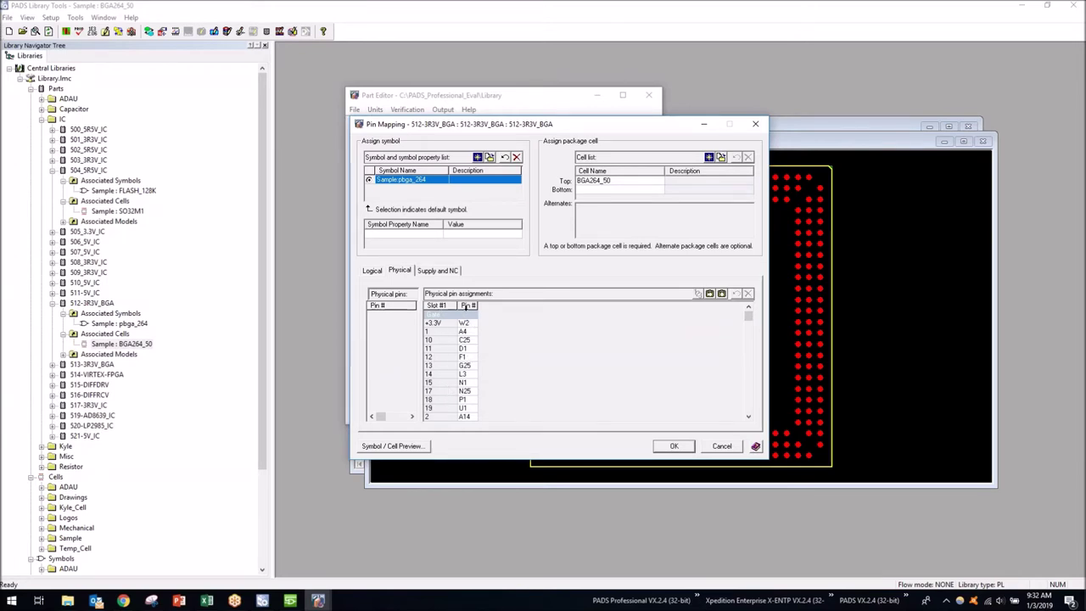
{"action": "left_click_drag", "start_coordinate": [748, 316], "coordinate": [748, 407]}
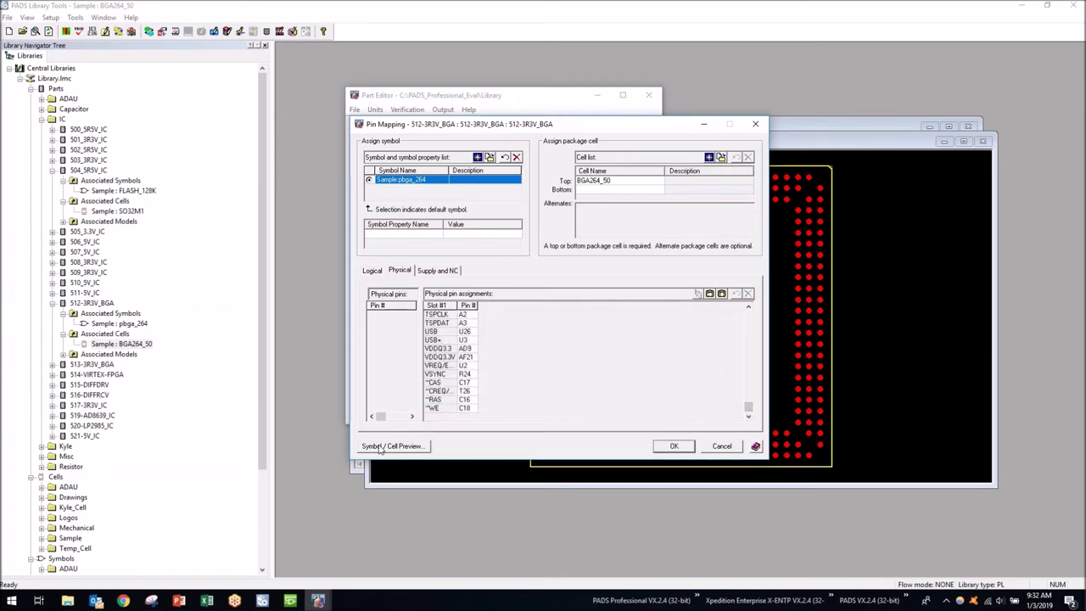
{"action": "left_click", "coordinate": [381, 446]}
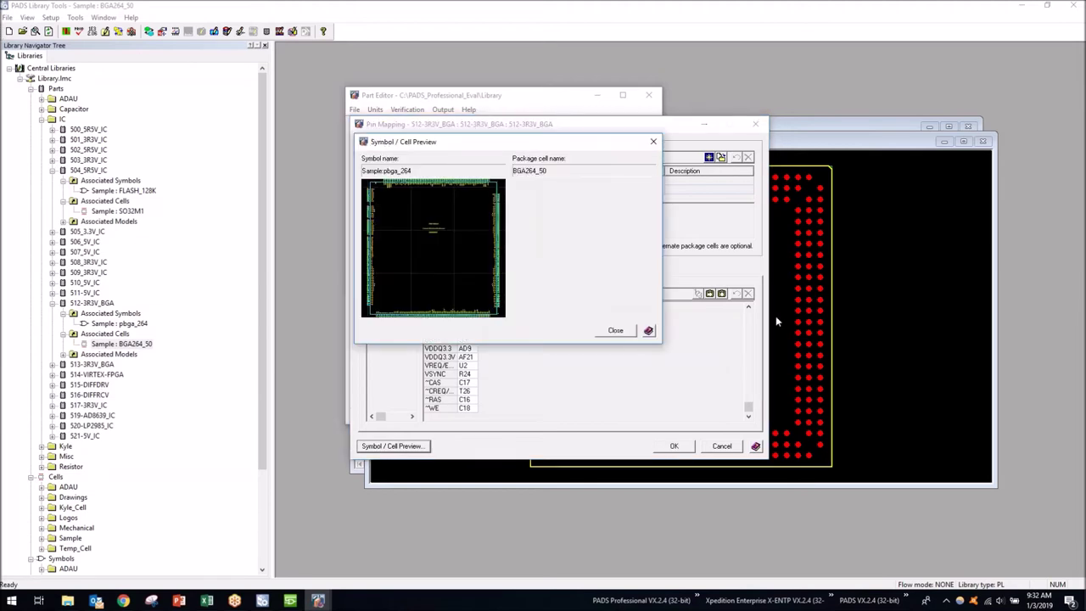
{"action": "left_click_drag", "start_coordinate": [572, 146], "coordinate": [750, 195]}
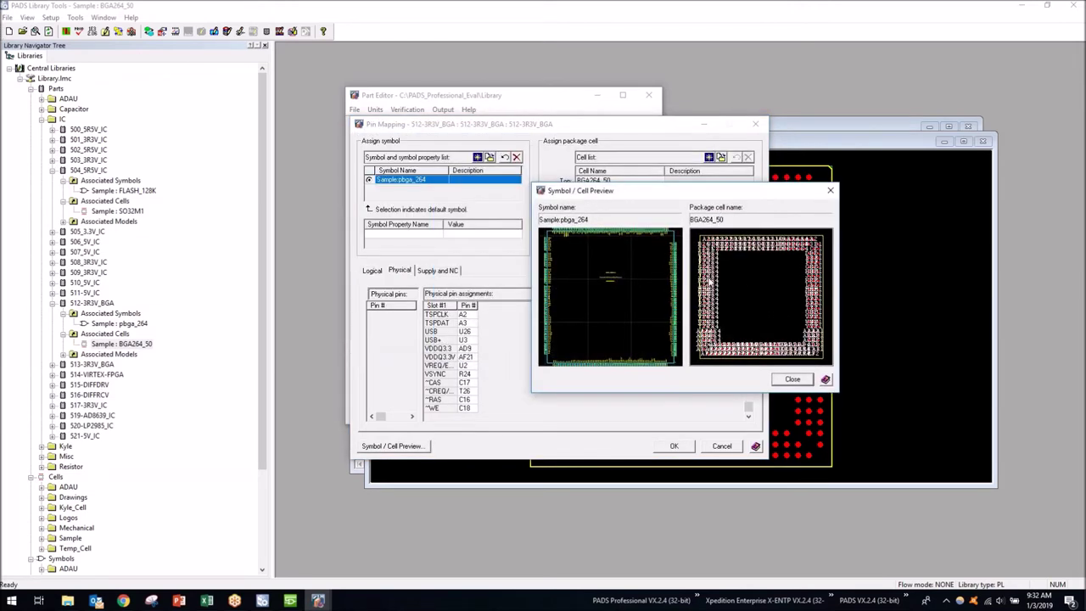
Close the 512-3R3V_BGA pin mapping and Part Editor without changes, along with the open symbol and cell previews
{"action": "left_click", "coordinate": [807, 383]}
{"action": "left_click", "coordinate": [734, 448]}
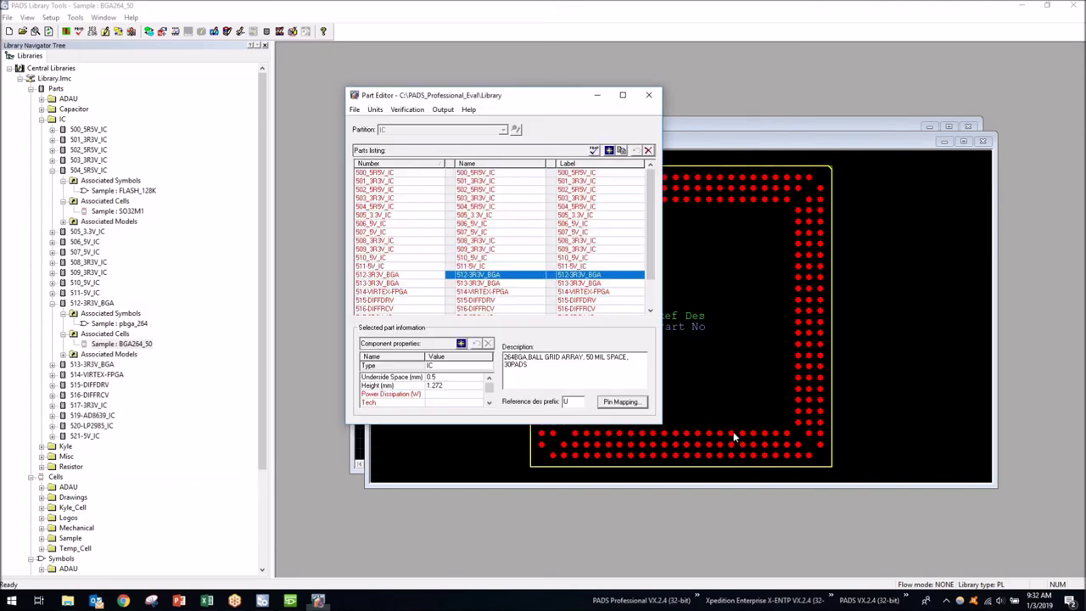
{"action": "left_click", "coordinate": [647, 95]}
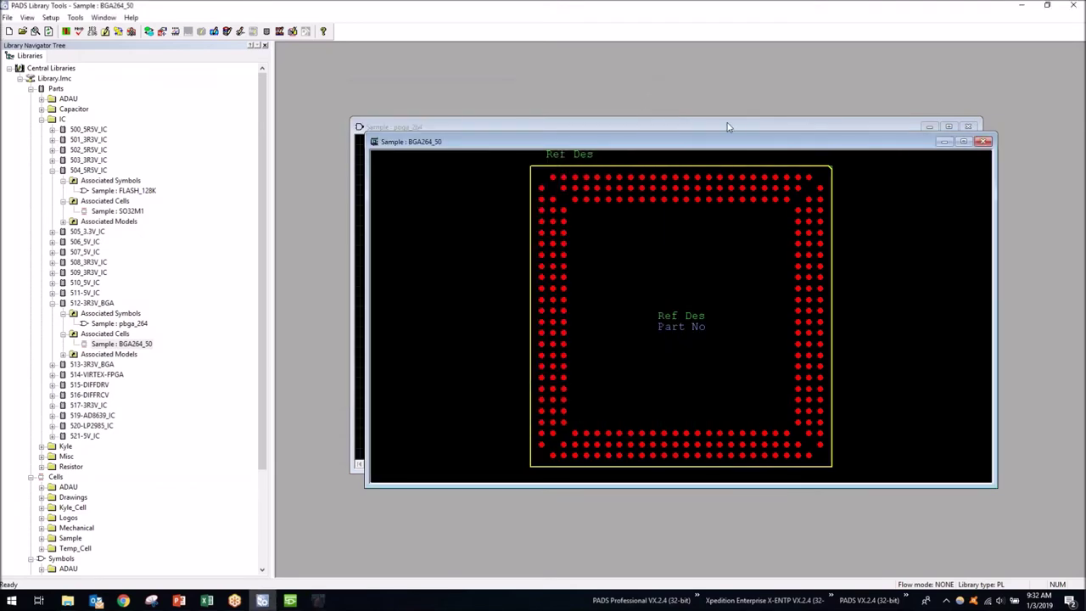
{"action": "left_click", "coordinate": [982, 140]}
{"action": "left_click", "coordinate": [968, 125]}
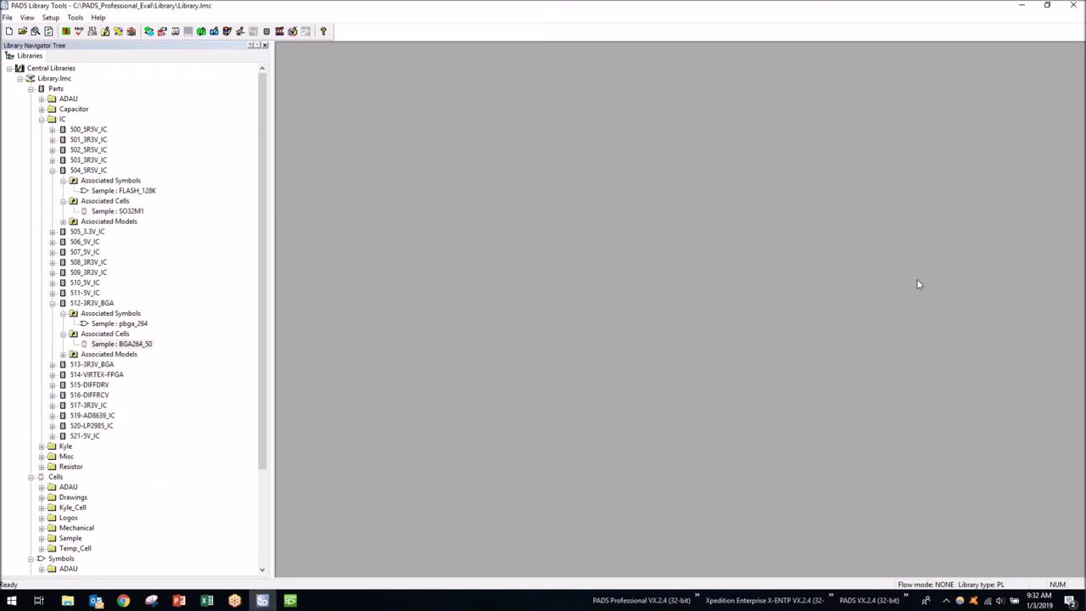
Switch to Chrome and search the PartQuest website for msp430
{"action": "key", "text": "alt+Tab"}
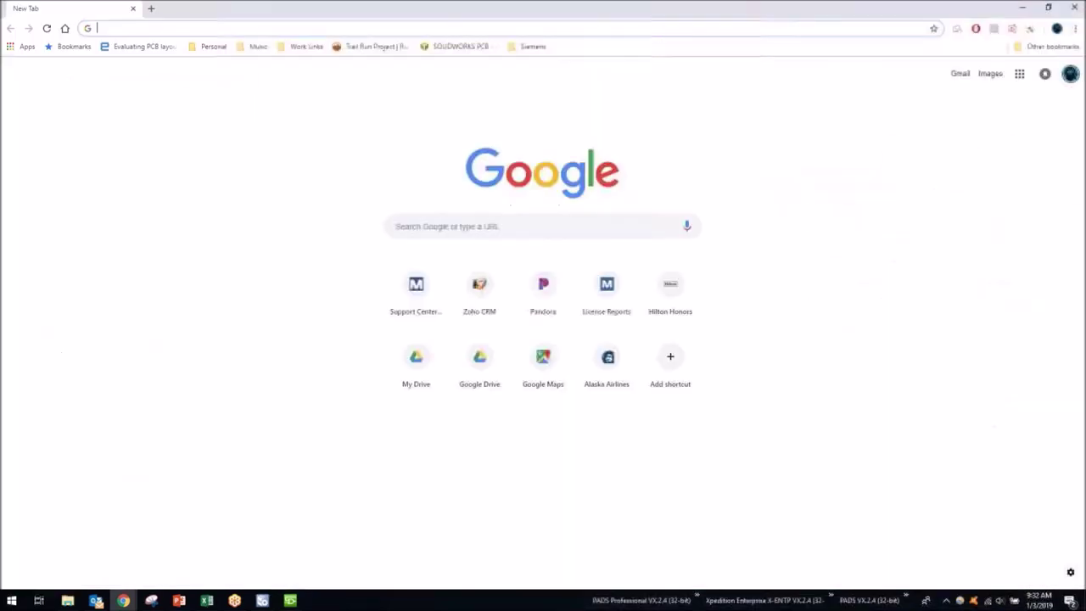
{"action": "type", "text": "par"}
{"action": "key", "text": "Return"}
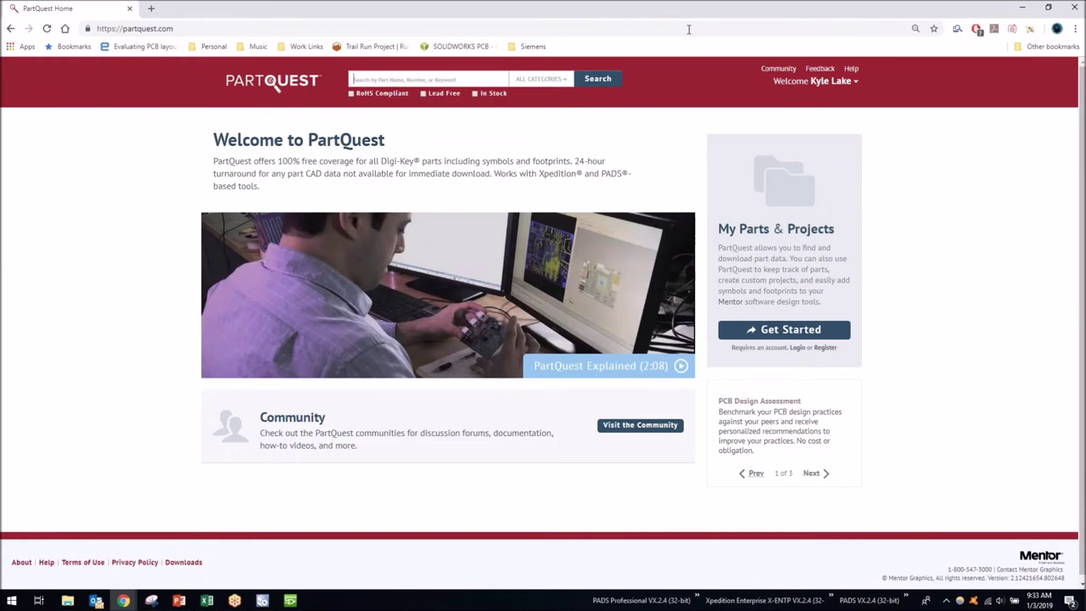
{"action": "type", "text": "msp430"}
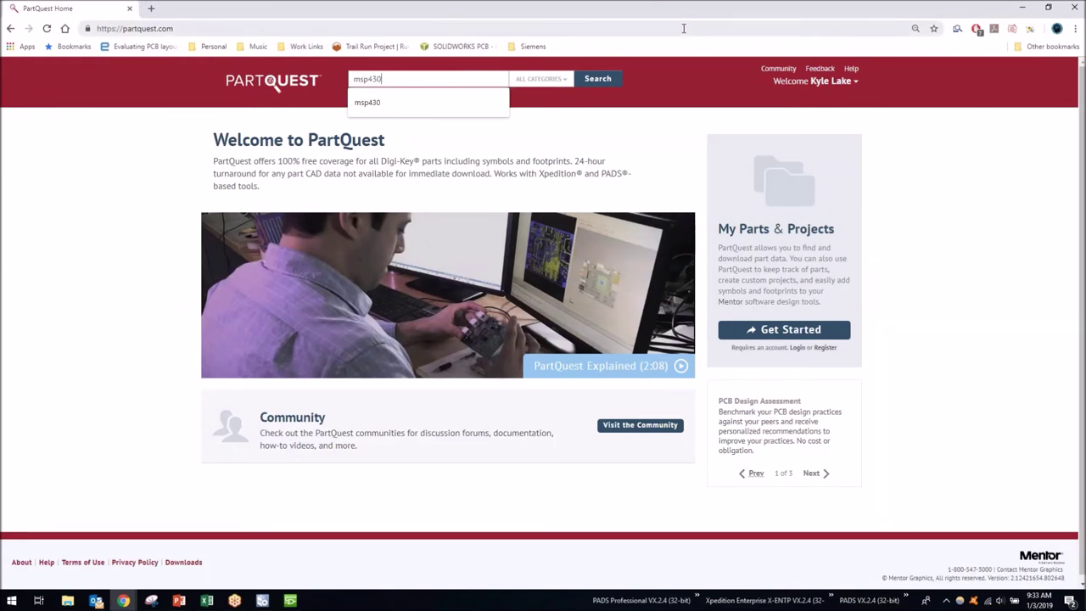
{"action": "key", "text": "Return"}
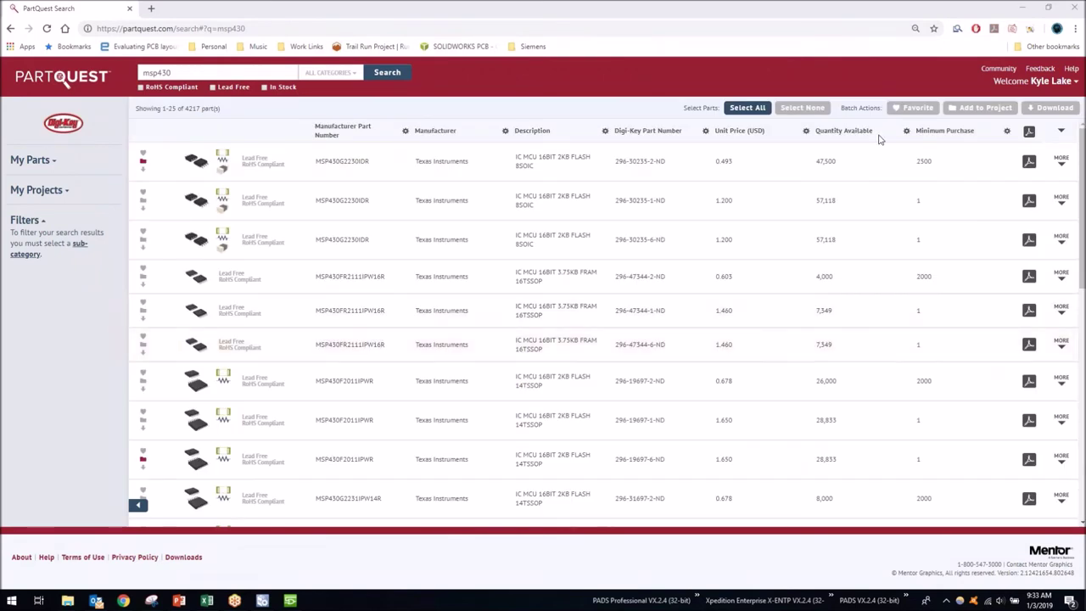
Examine the specifications and download options of the second MSP430G2230IDR listing, and return to the PartQuest home page
{"action": "left_click", "coordinate": [1060, 201]}
{"action": "left_click_drag", "start_coordinate": [458, 317], "coordinate": [169, 244]}
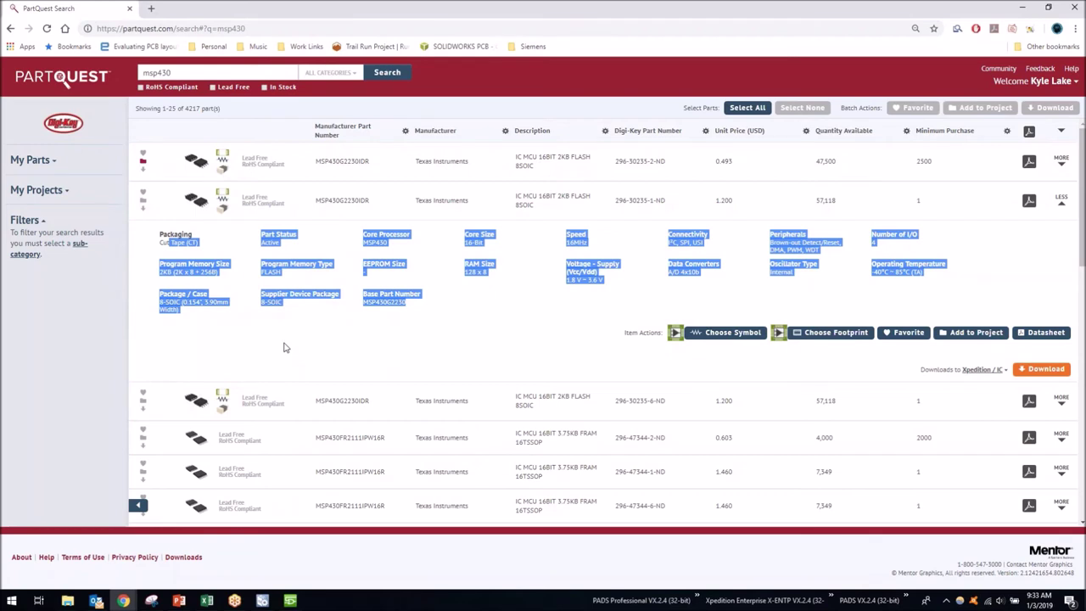
{"action": "left_click", "coordinate": [293, 310]}
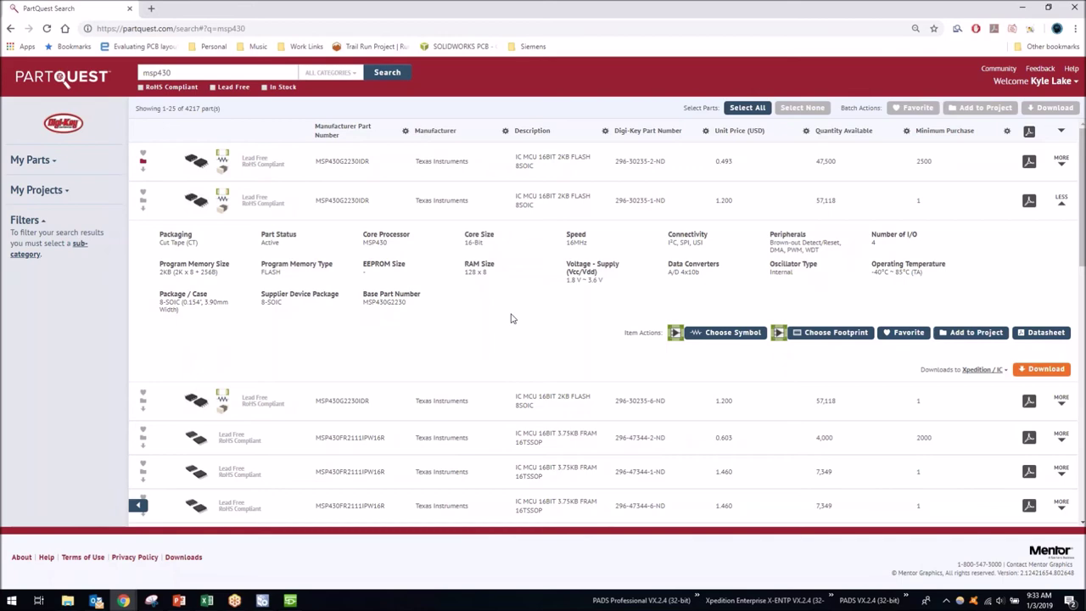
{"action": "left_click", "coordinate": [82, 81]}
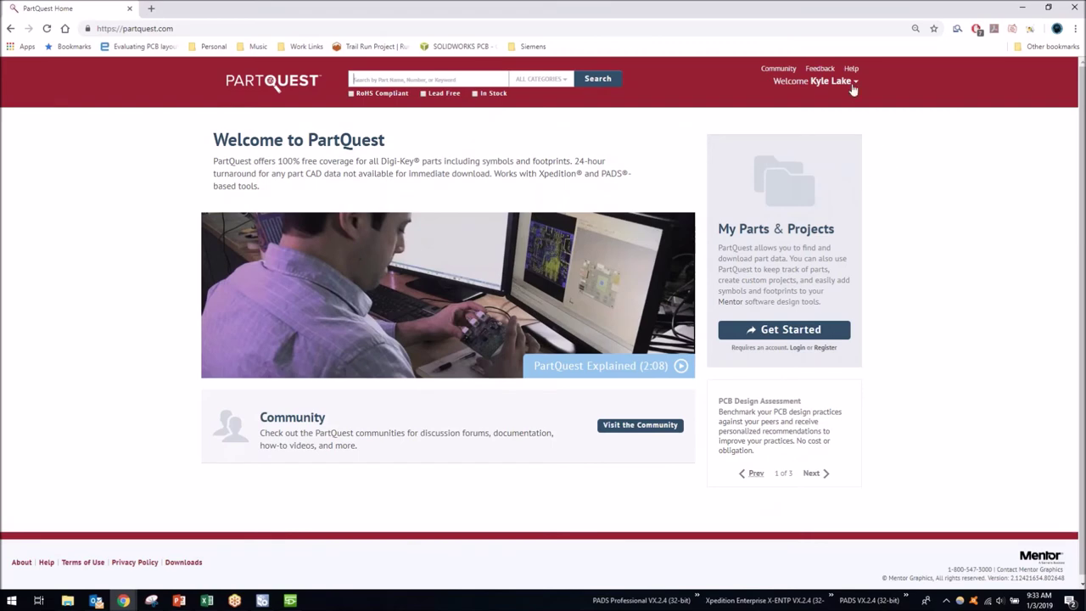
Open the PartQuest account profile and make PADS Professional the default flow for downloading part data
{"action": "left_click", "coordinate": [853, 83]}
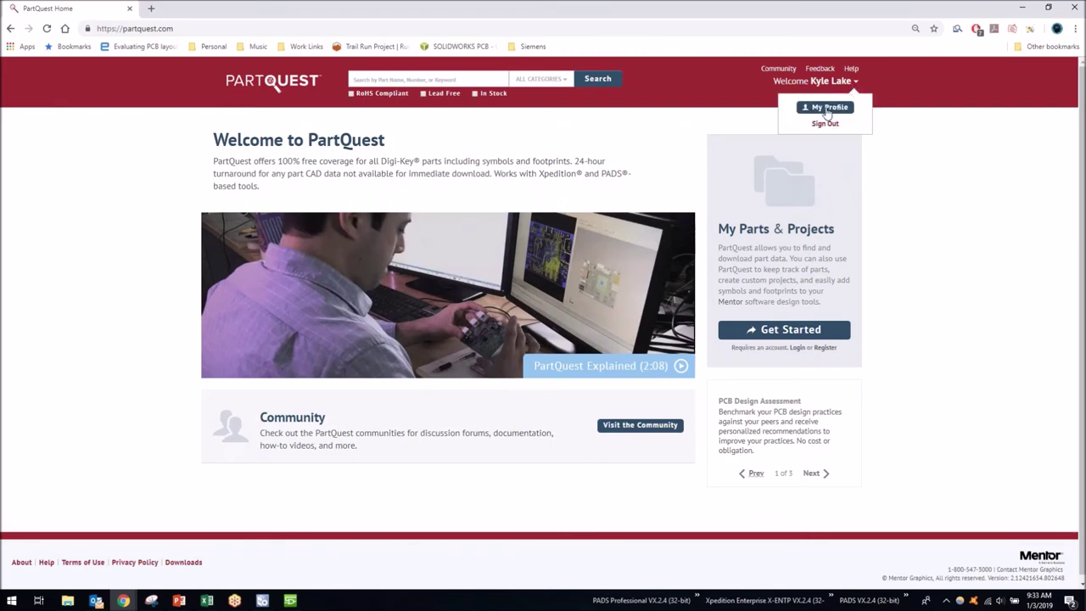
{"action": "left_click", "coordinate": [818, 107]}
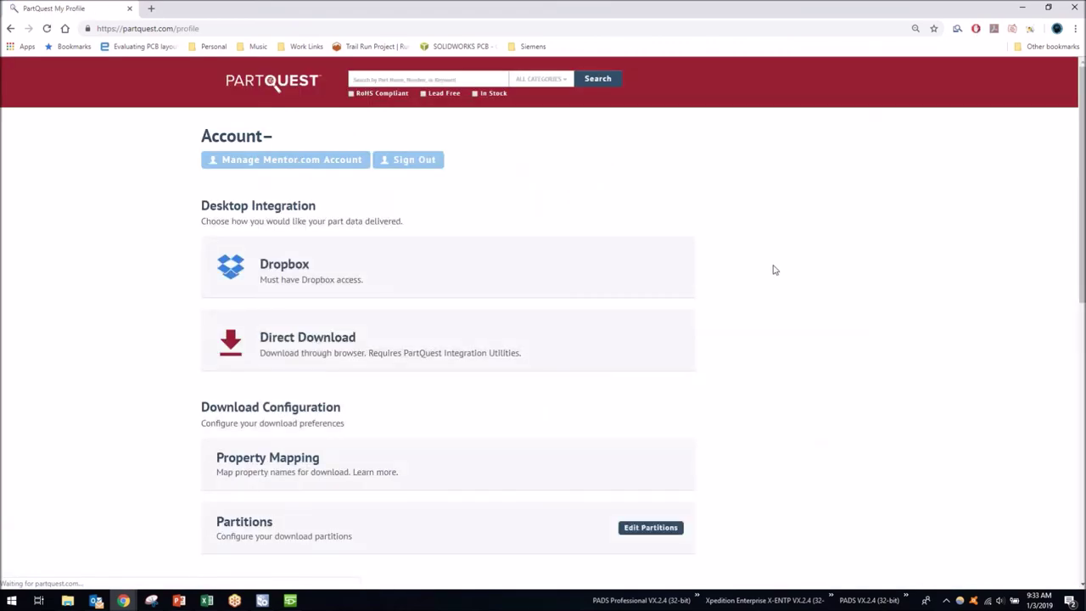
{"action": "scroll", "coordinate": [773, 266], "scroll_direction": "down", "scroll_amount": 10}
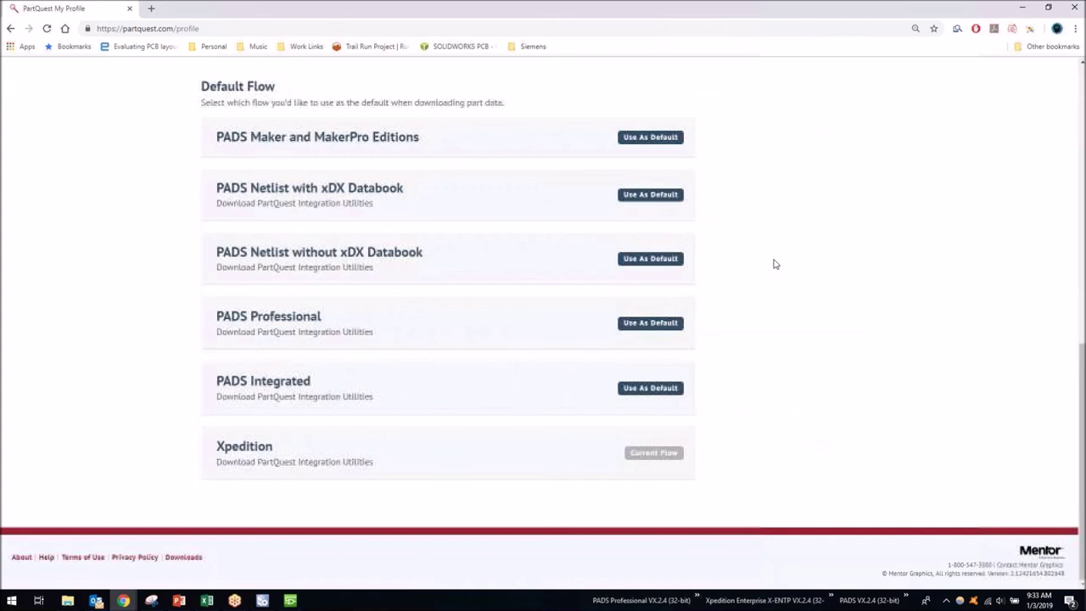
{"action": "left_click", "coordinate": [640, 330]}
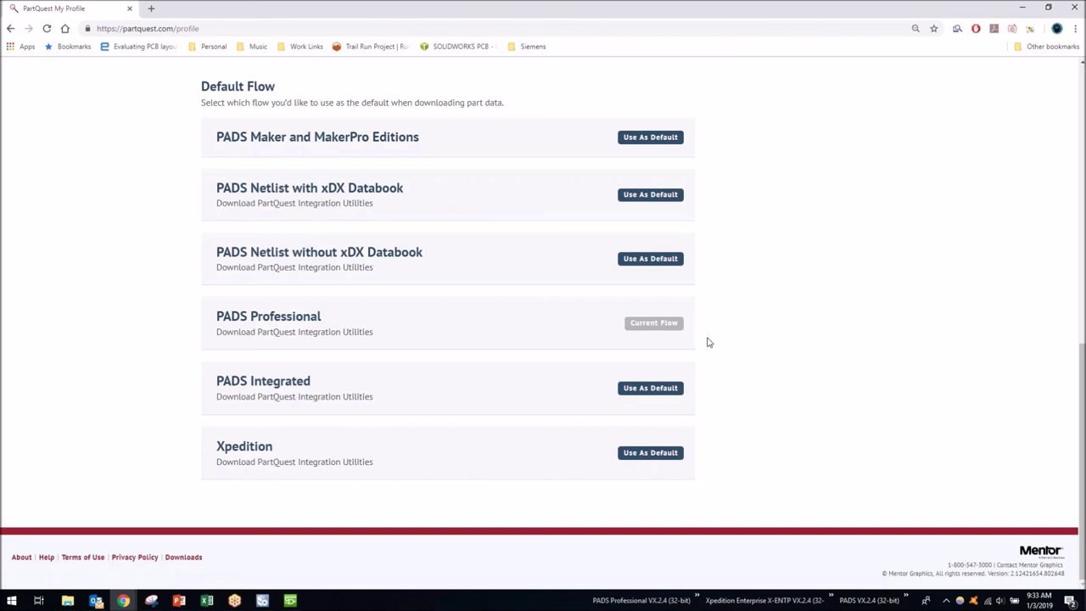
Review the profile's delivery, download and default flow settings, and open the PartQuest Integration Utilities download page from the PADS Professional flow
{"action": "scroll", "coordinate": [708, 342], "scroll_direction": "up", "scroll_amount": 2}
{"action": "left_click_drag", "start_coordinate": [209, 254], "coordinate": [370, 304]}
{"action": "left_click", "coordinate": [377, 289]}
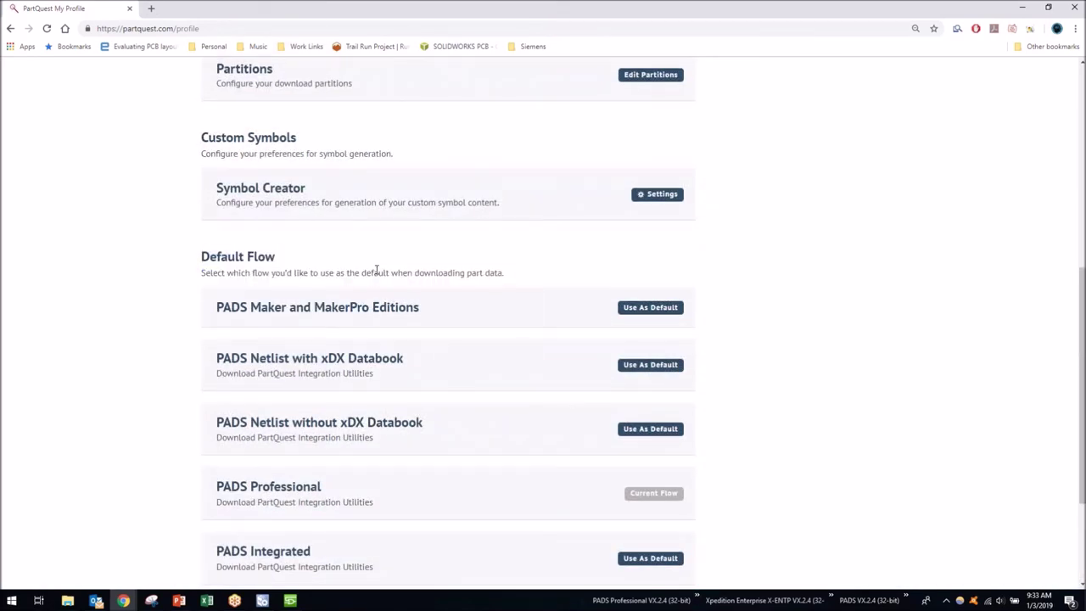
{"action": "scroll", "coordinate": [375, 269], "scroll_direction": "down", "scroll_amount": 1}
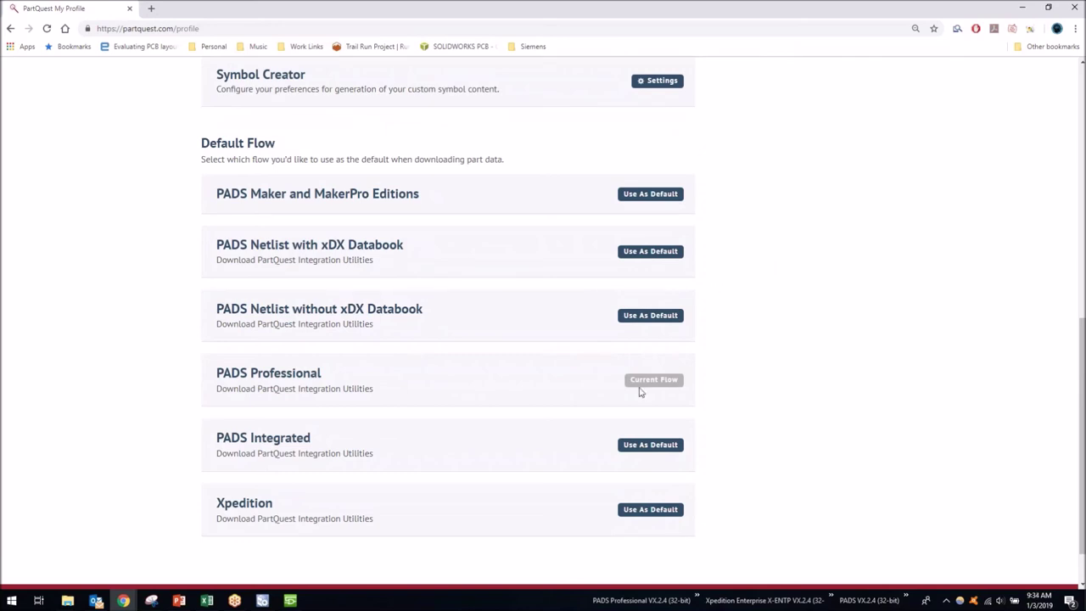
{"action": "scroll", "coordinate": [727, 399], "scroll_direction": "up", "scroll_amount": 3}
{"action": "scroll", "coordinate": [727, 398], "scroll_direction": "up", "scroll_amount": 3}
{"action": "scroll", "coordinate": [727, 399], "scroll_direction": "down", "scroll_amount": 2}
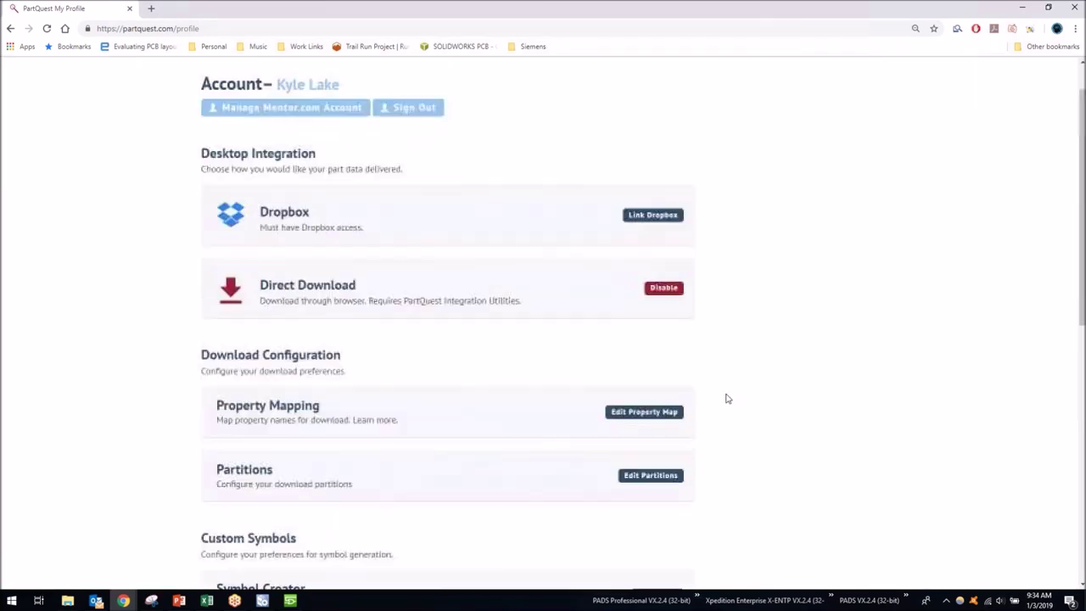
{"action": "scroll", "coordinate": [727, 398], "scroll_direction": "up", "scroll_amount": 1}
{"action": "scroll", "coordinate": [727, 399], "scroll_direction": "up", "scroll_amount": 2}
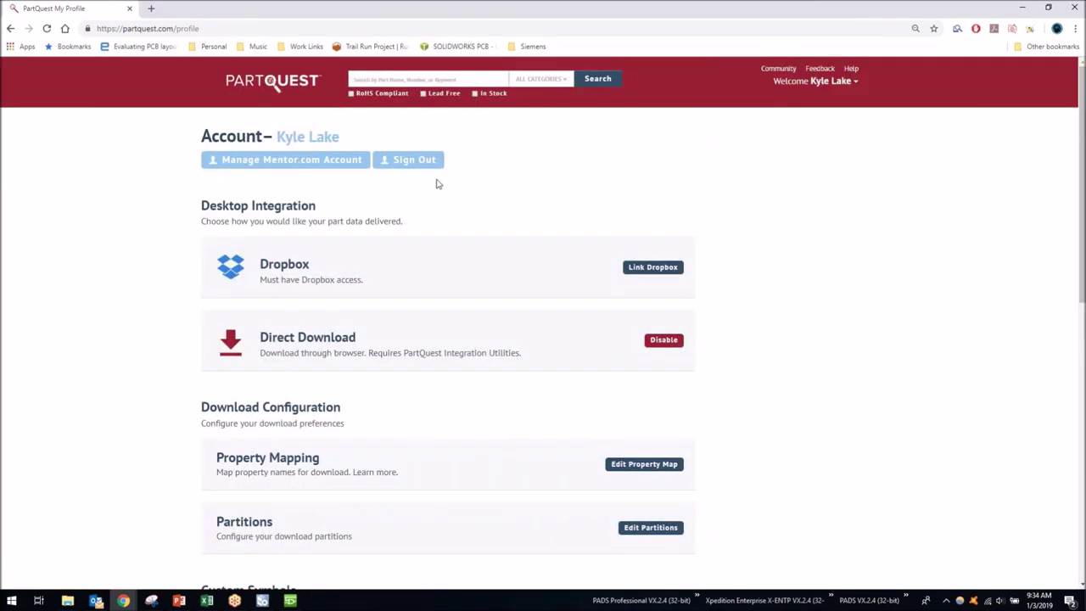
{"action": "scroll", "coordinate": [528, 285], "scroll_direction": "down", "scroll_amount": 5}
{"action": "scroll", "coordinate": [467, 424], "scroll_direction": "down", "scroll_amount": 2}
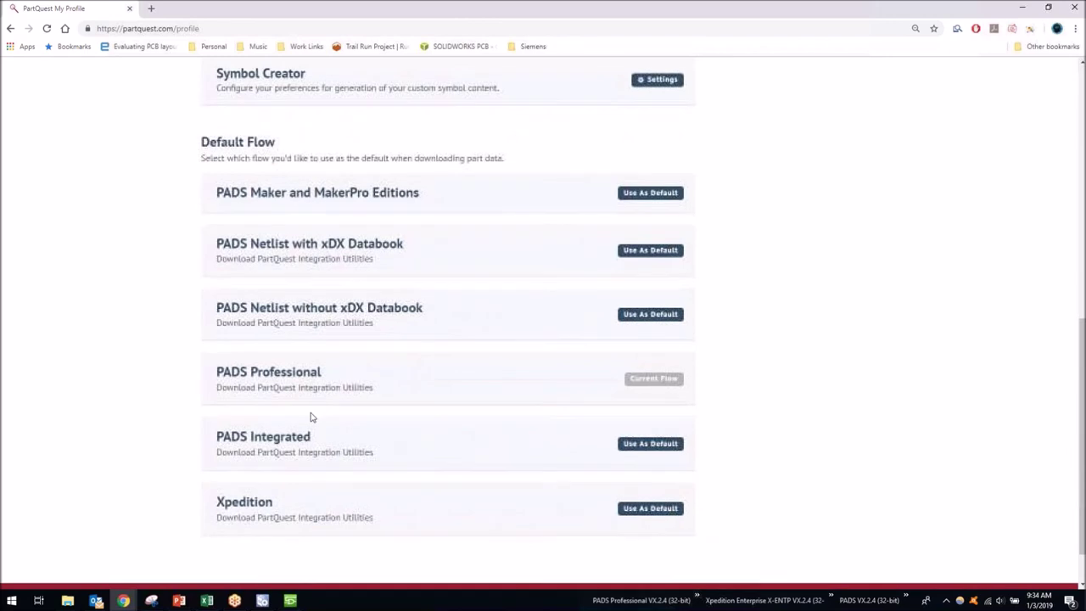
{"action": "left_click", "coordinate": [241, 394]}
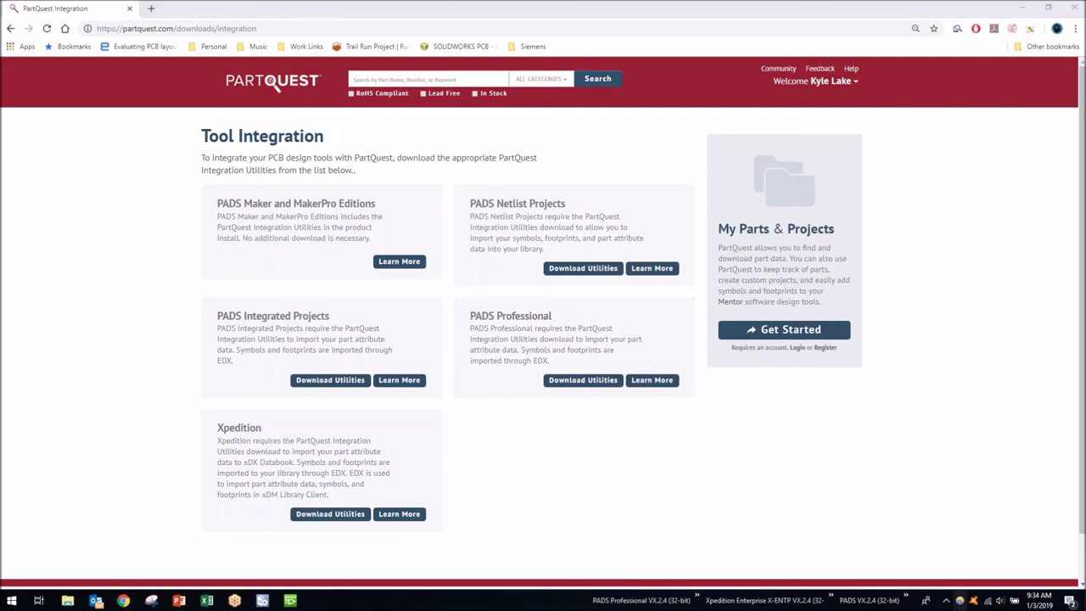
Switch to PowerPoint and start the slide show of Jan_Pro_Comp_Creation.pptx from the contact details slide, slide 23
{"action": "left_click", "coordinate": [184, 602]}
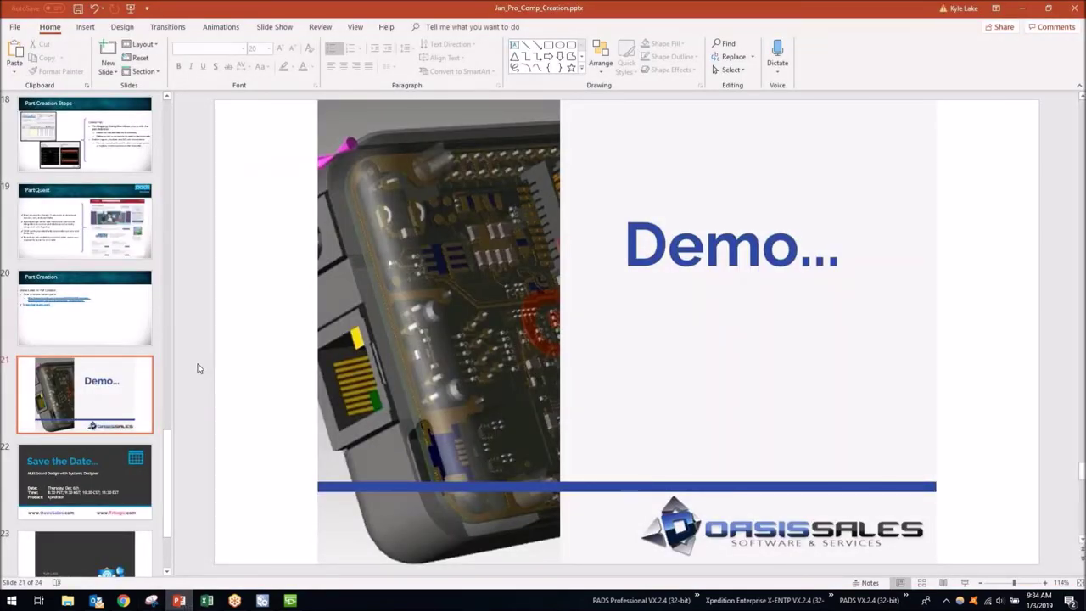
{"action": "scroll", "coordinate": [197, 368], "scroll_direction": "down", "scroll_amount": 3}
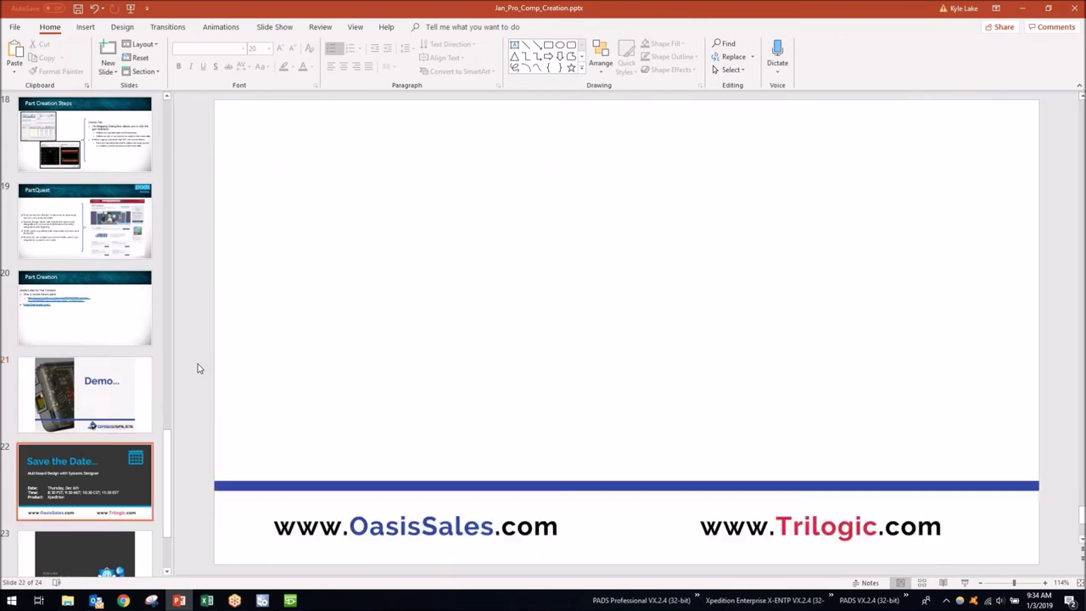
{"action": "scroll", "coordinate": [196, 368], "scroll_direction": "up", "scroll_amount": 1}
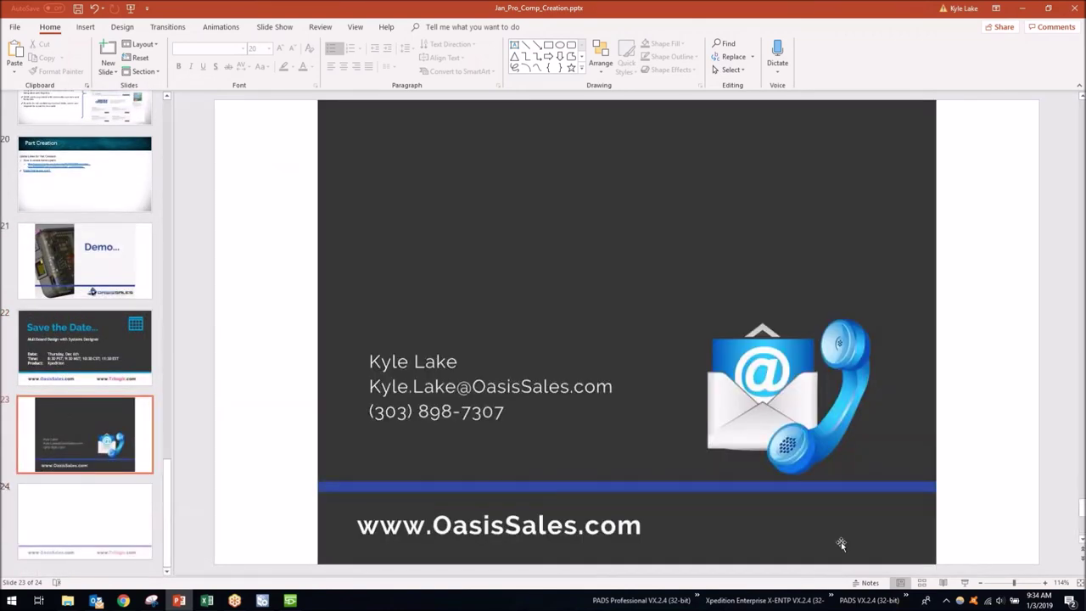
{"action": "left_click", "coordinate": [964, 583]}
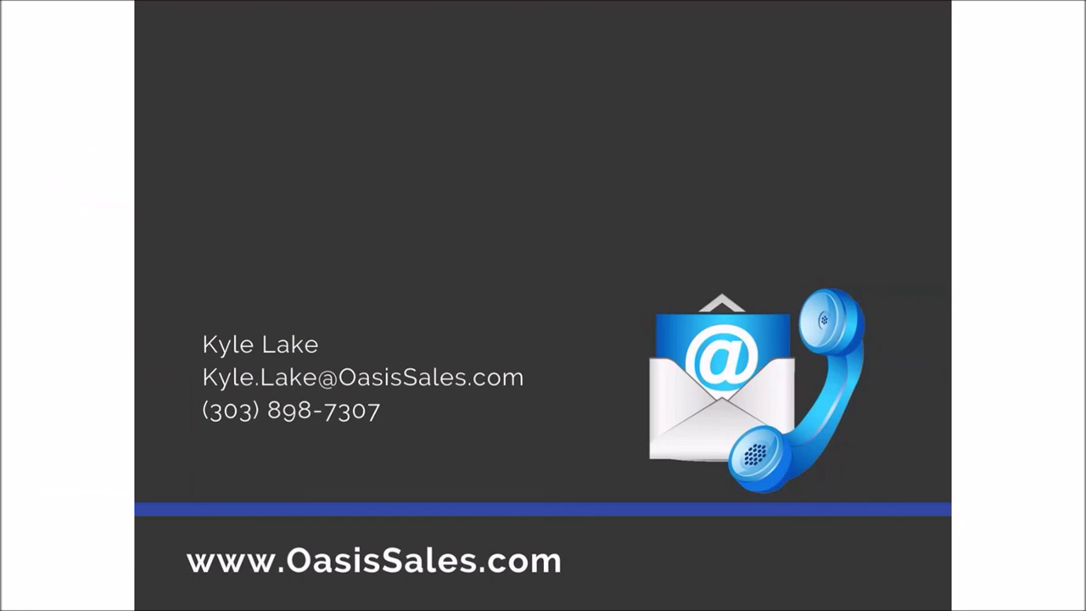